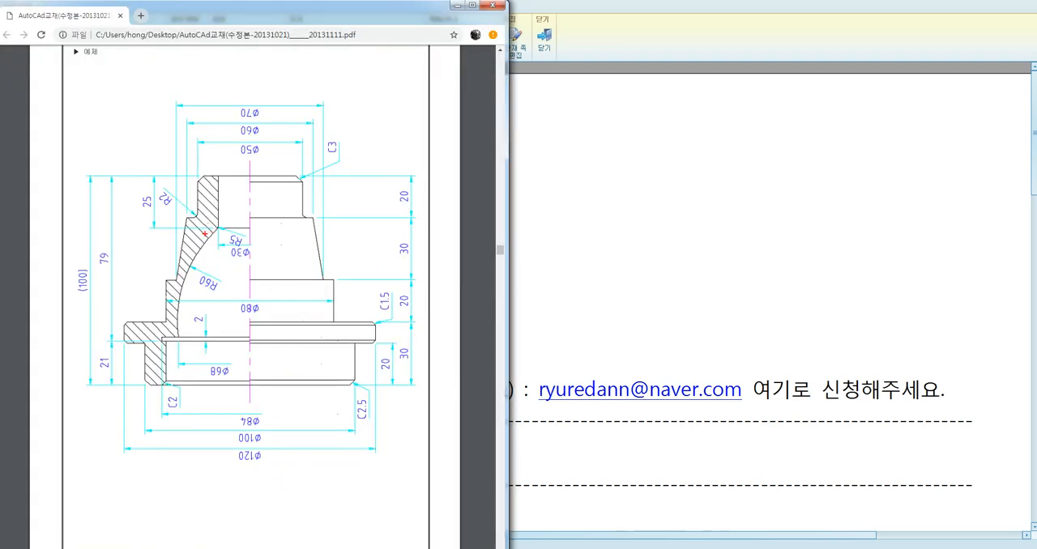
{"action": "left_click_drag", "start_coordinate": [212, 186], "coordinate": [202, 226]}
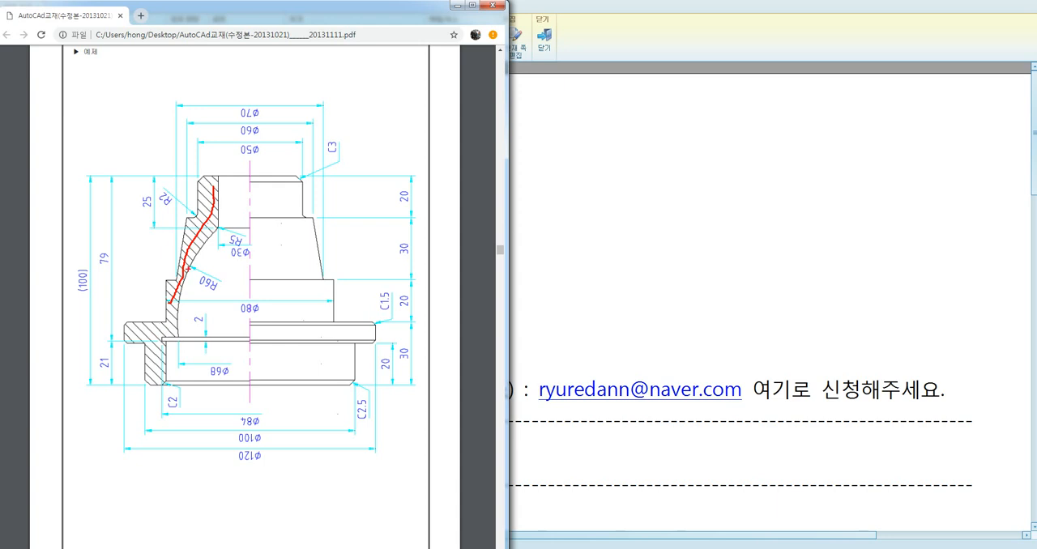
{"action": "mouse_move", "coordinate": [315, 95]}
{"action": "left_mouse_down"}
{"action": "mouse_move", "coordinate": [345, 129]}
{"action": "mouse_move", "coordinate": [363, 138]}
{"action": "mouse_move", "coordinate": [370, 121]}
{"action": "mouse_move", "coordinate": [379, 136]}
{"action": "left_mouse_up"}
{"action": "mouse_move", "coordinate": [387, 99]}
{"action": "left_mouse_down"}
{"action": "mouse_move", "coordinate": [403, 87]}
{"action": "mouse_move", "coordinate": [400, 116]}
{"action": "mouse_move", "coordinate": [415, 112]}
{"action": "left_mouse_up"}
{"action": "mouse_move", "coordinate": [412, 82]}
{"action": "left_mouse_down"}
{"action": "mouse_move", "coordinate": [427, 131]}
{"action": "mouse_move", "coordinate": [422, 121]}
{"action": "left_mouse_up"}
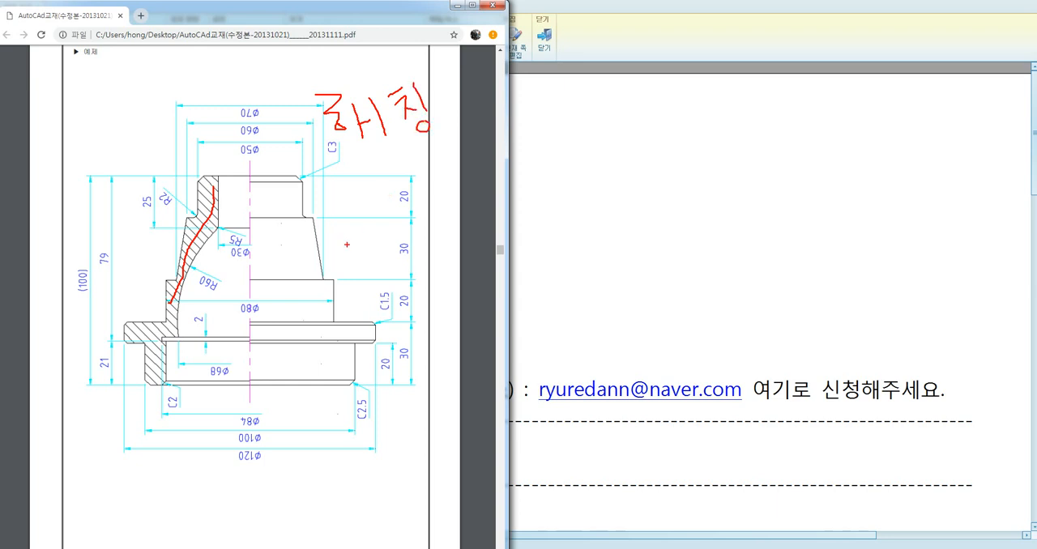
{"action": "mouse_move", "coordinate": [93, 125]}
{"action": "left_mouse_down"}
{"action": "mouse_move", "coordinate": [142, 152]}
{"action": "mouse_move", "coordinate": [130, 161]}
{"action": "left_mouse_up"}
{"action": "key", "text": "Escape"}
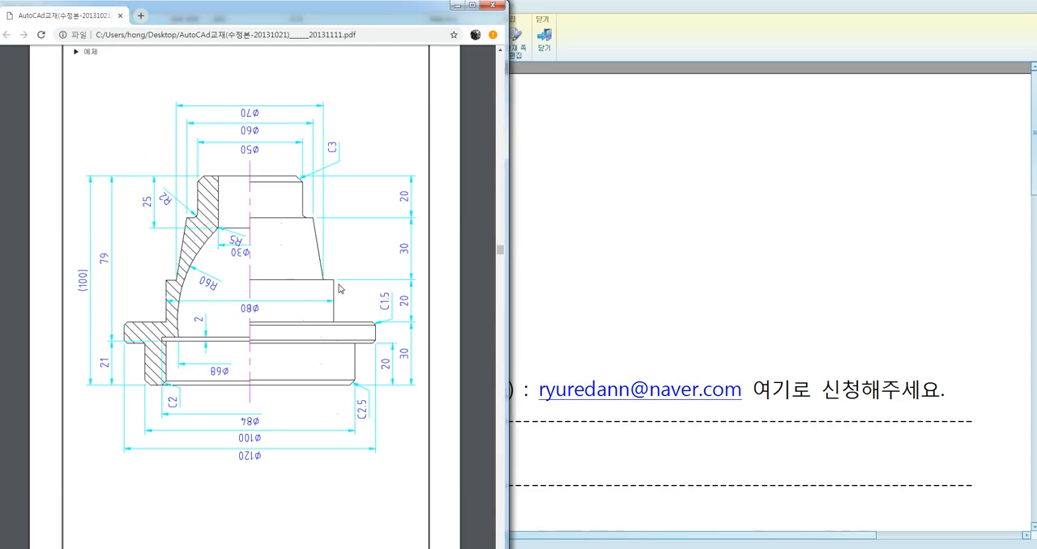
Switch to AutoCAD, toggle Ortho mode, and draw a 100 by 100 square with the Rectangle command.
{"action": "key", "text": "alt+Tab"}
{"action": "key", "text": "F8"}
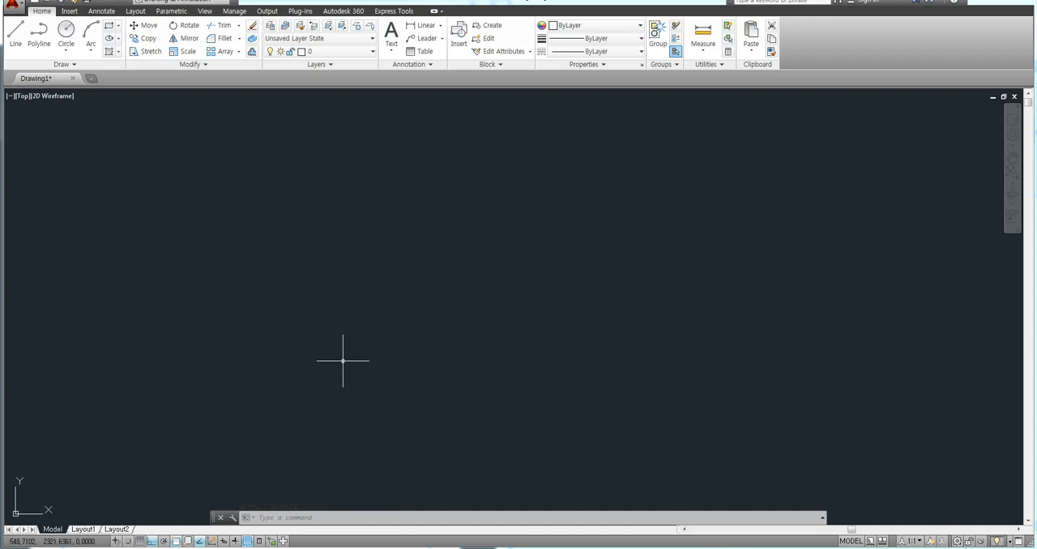
{"action": "type", "text": "re"}
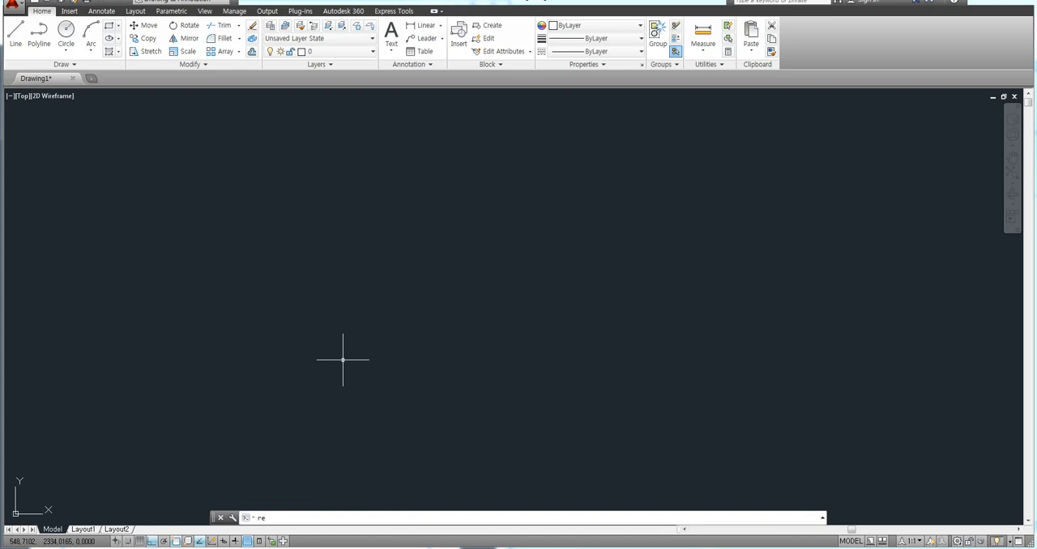
{"action": "type", "text": "c"}
{"action": "key", "text": "Return"}
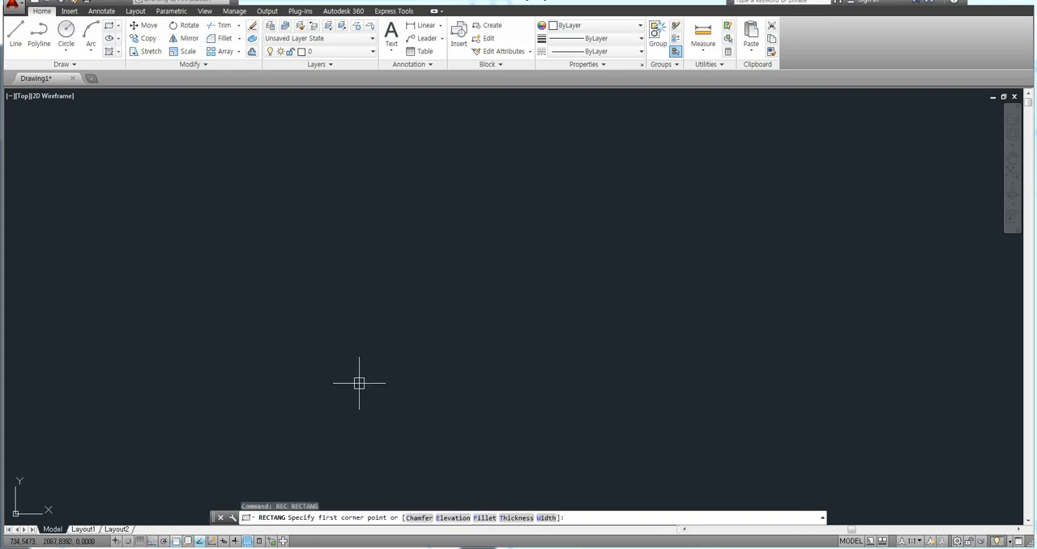
{"action": "left_click", "coordinate": [338, 399]}
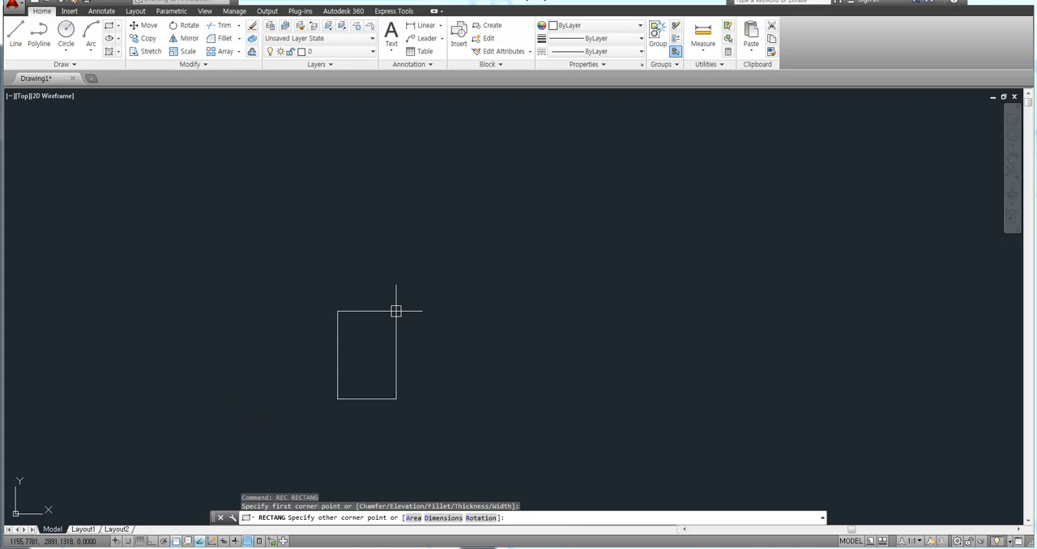
{"action": "type", "text": "@100,100"}
{"action": "key", "text": "Return"}
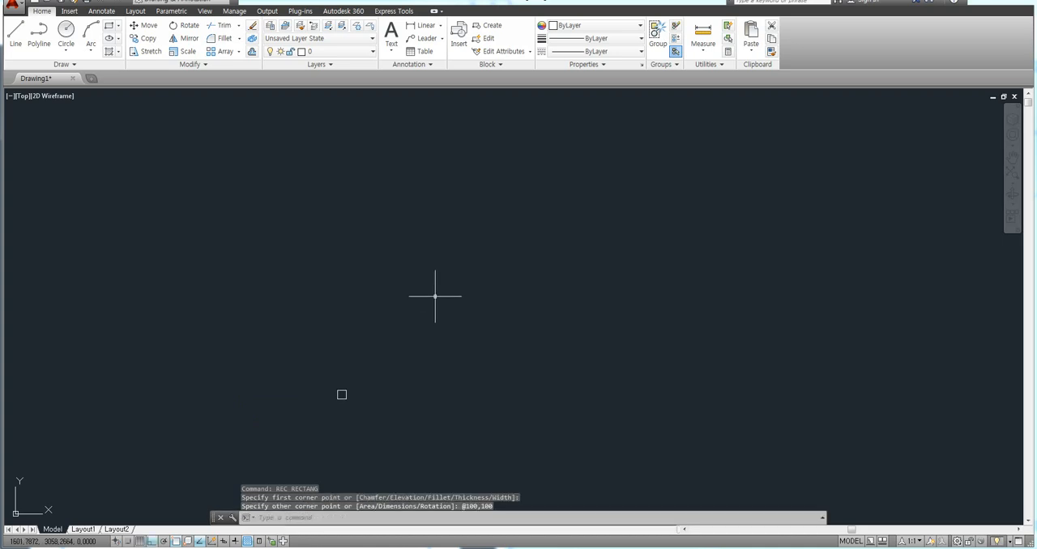
{"action": "scroll", "coordinate": [339, 405], "scroll_direction": "up", "scroll_amount": 5}
{"action": "scroll", "coordinate": [344, 302], "scroll_direction": "up", "scroll_amount": 4}
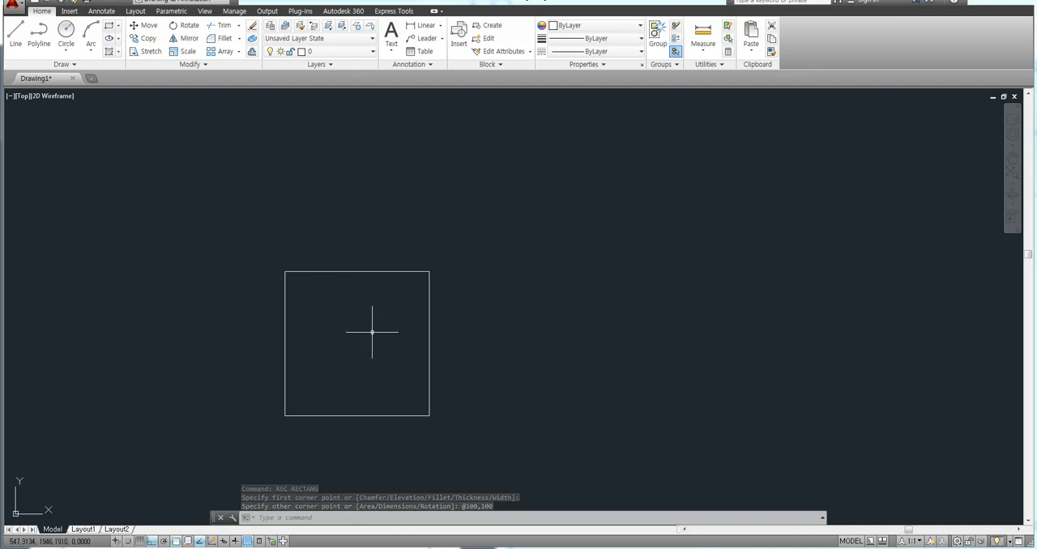
Offset the square inward by 20.
{"action": "type", "text": "o"}
{"action": "key", "text": "Return"}
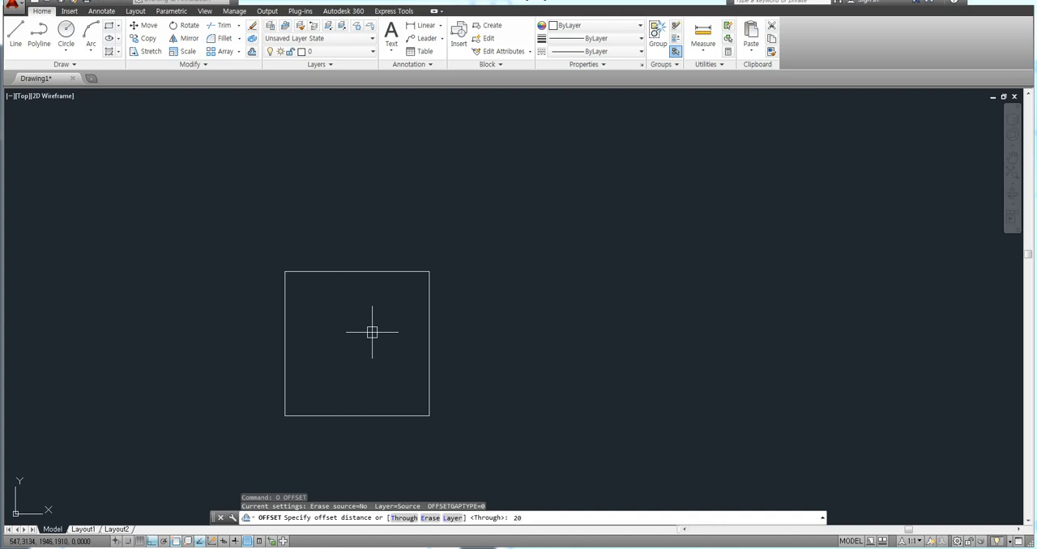
{"action": "type", "text": "20"}
{"action": "key", "text": "Return"}
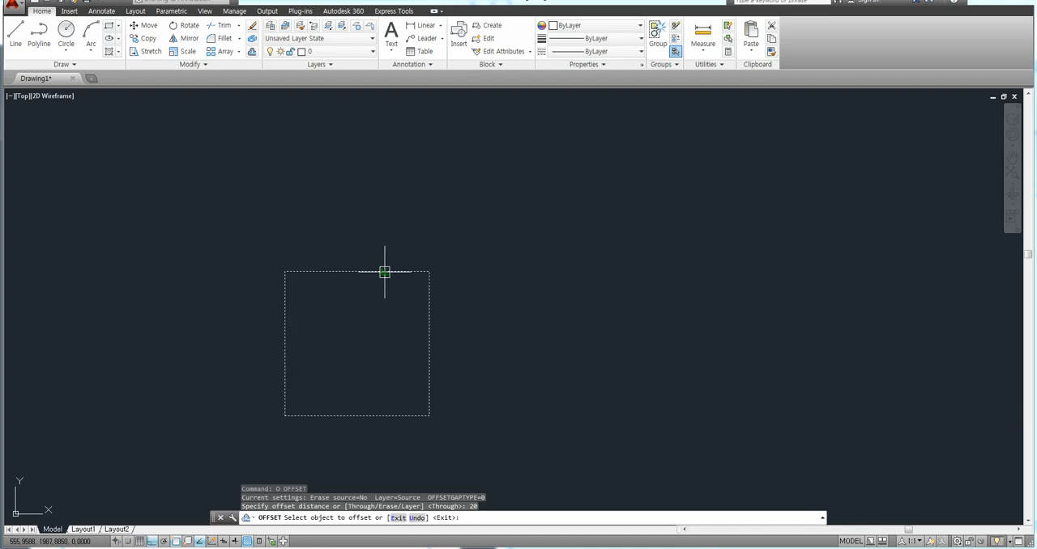
{"action": "left_click", "coordinate": [384, 272]}
{"action": "left_click", "coordinate": [382, 301]}
{"action": "key", "text": "Return"}
Draw a circle of radius 15 near the centre of the inner square.
{"action": "scroll", "coordinate": [355, 354], "scroll_direction": "up", "scroll_amount": 2}
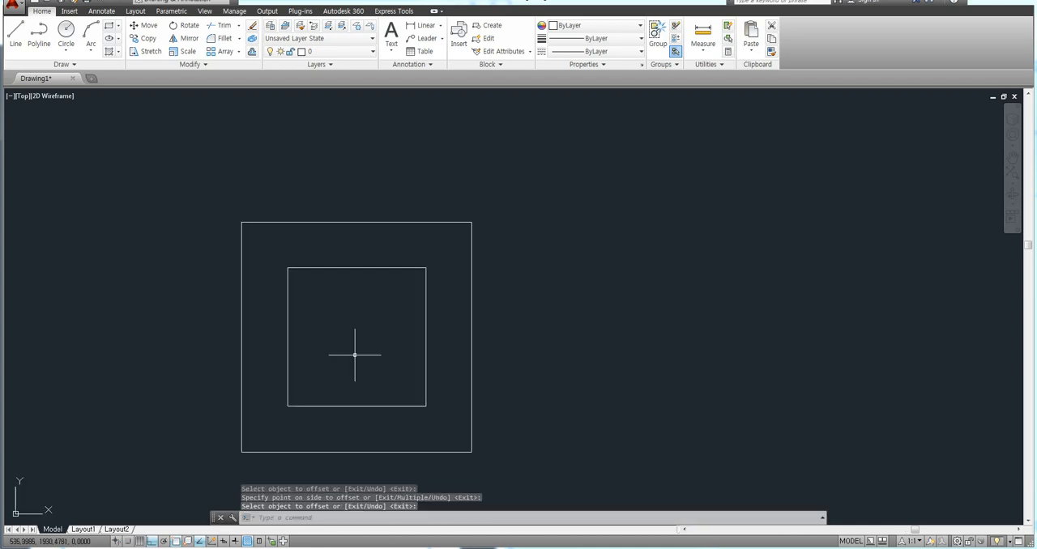
{"action": "type", "text": "c"}
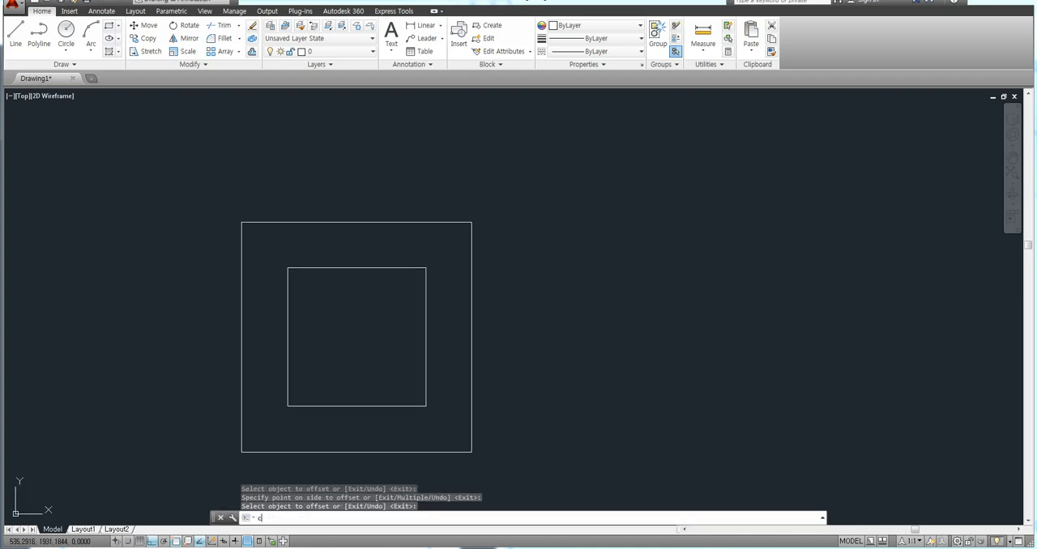
{"action": "key", "text": "Return"}
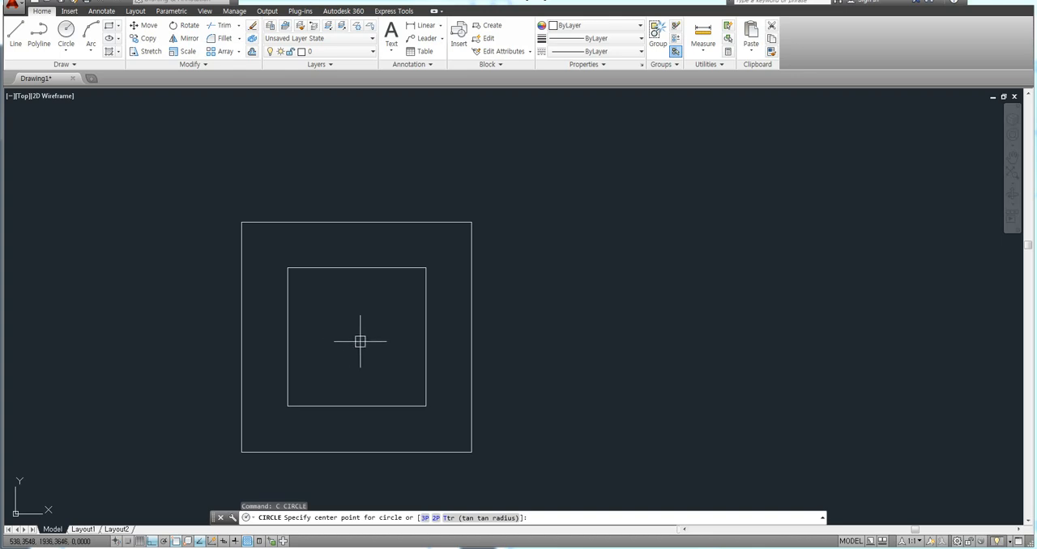
{"action": "left_click", "coordinate": [354, 333]}
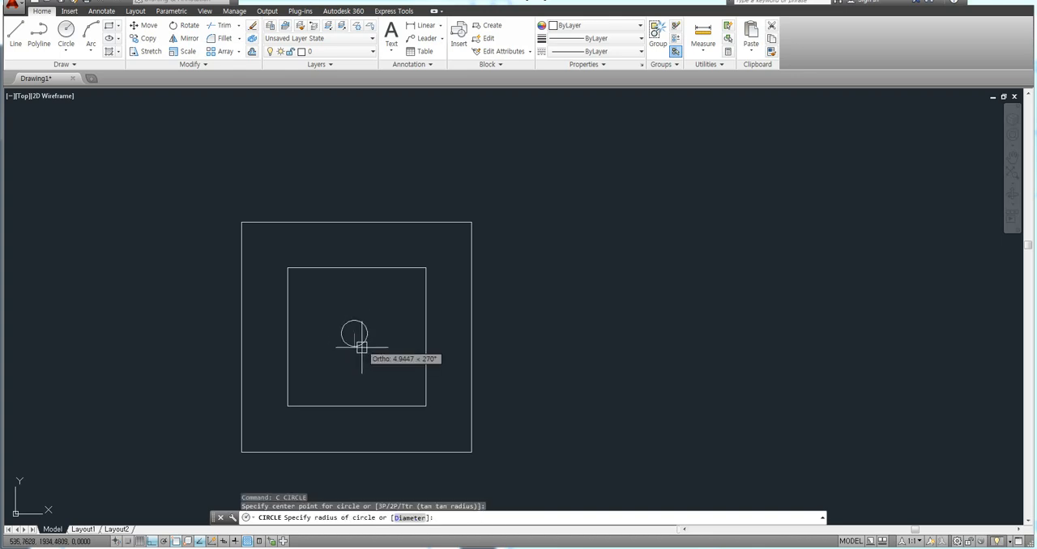
{"action": "type", "text": "15"}
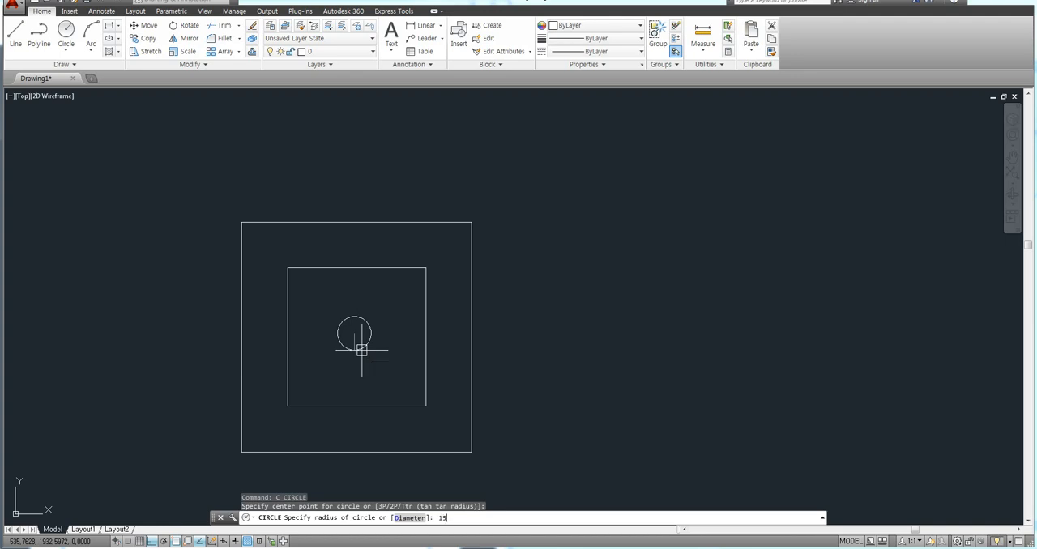
{"action": "key", "text": "Return"}
{"action": "middle_click_drag", "start_coordinate": [567, 350], "coordinate": [562, 328]}
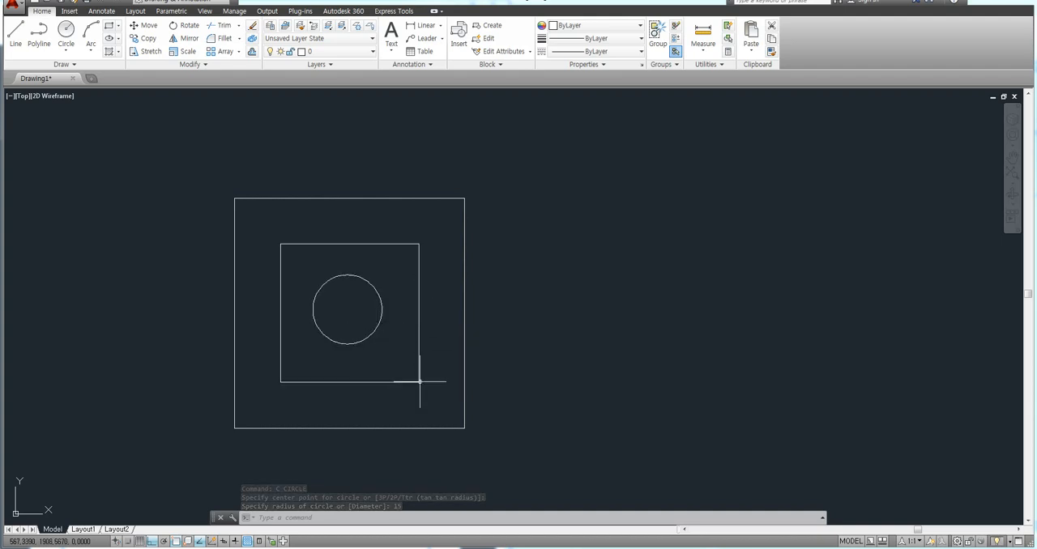
{"action": "left_click", "coordinate": [464, 329]}
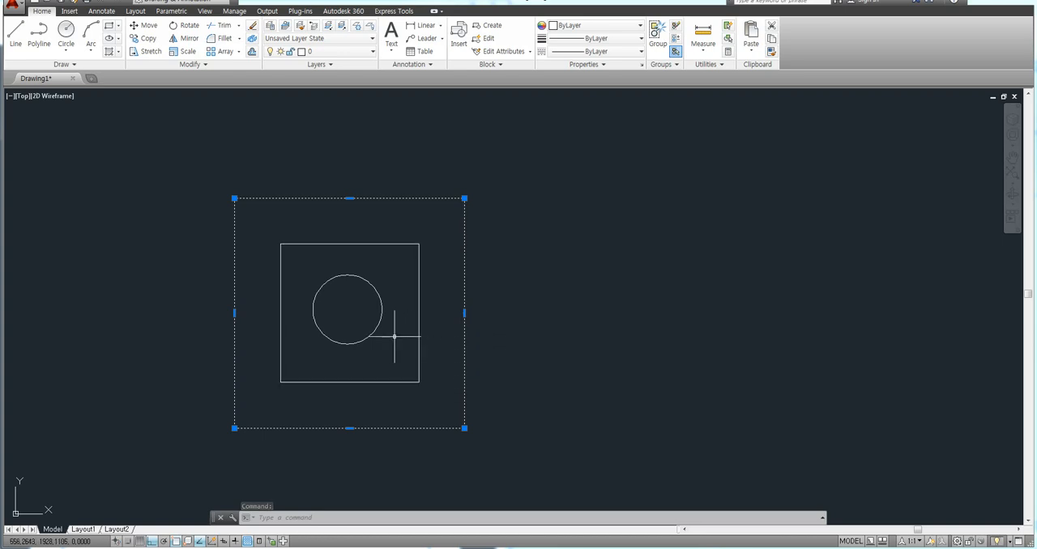
{"action": "key", "text": "Escape"}
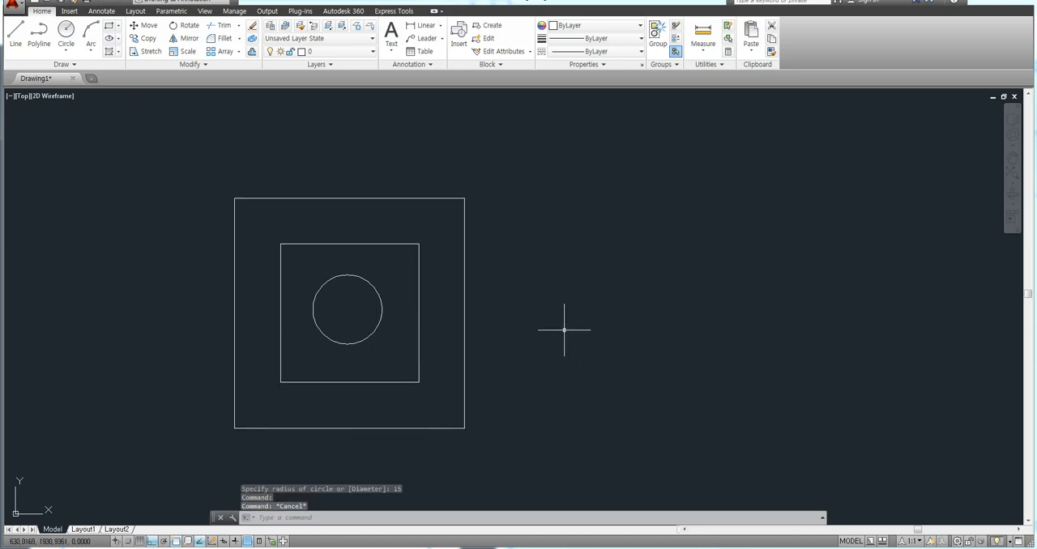
{"action": "middle_click_drag", "start_coordinate": [564, 331], "coordinate": [620, 305]}
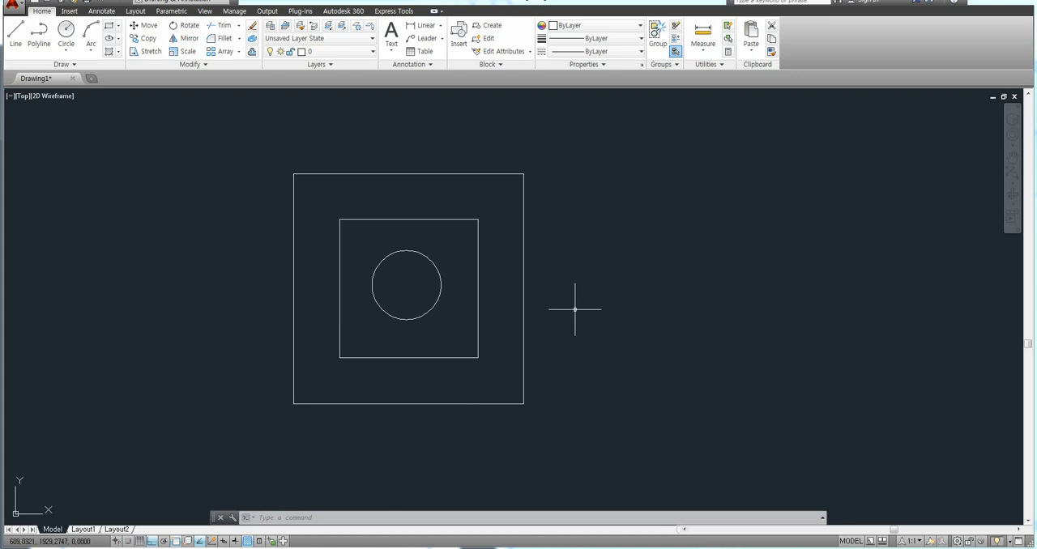
{"action": "left_click_drag", "start_coordinate": [634, 220], "coordinate": [633, 274]}
{"action": "type", "text": "Hatch"}
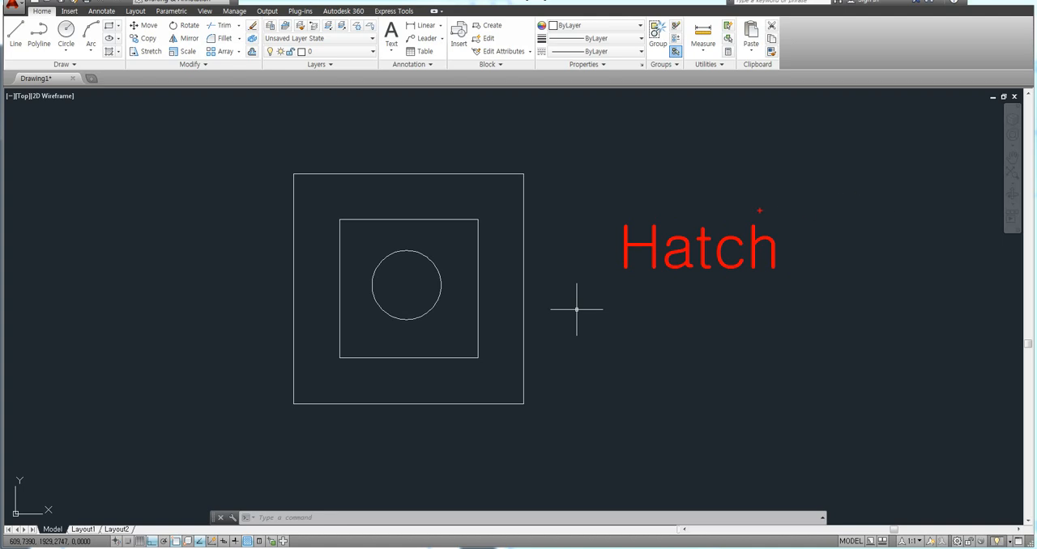
{"action": "left_click_drag", "start_coordinate": [609, 214], "coordinate": [662, 275], "text": "ctrl"}
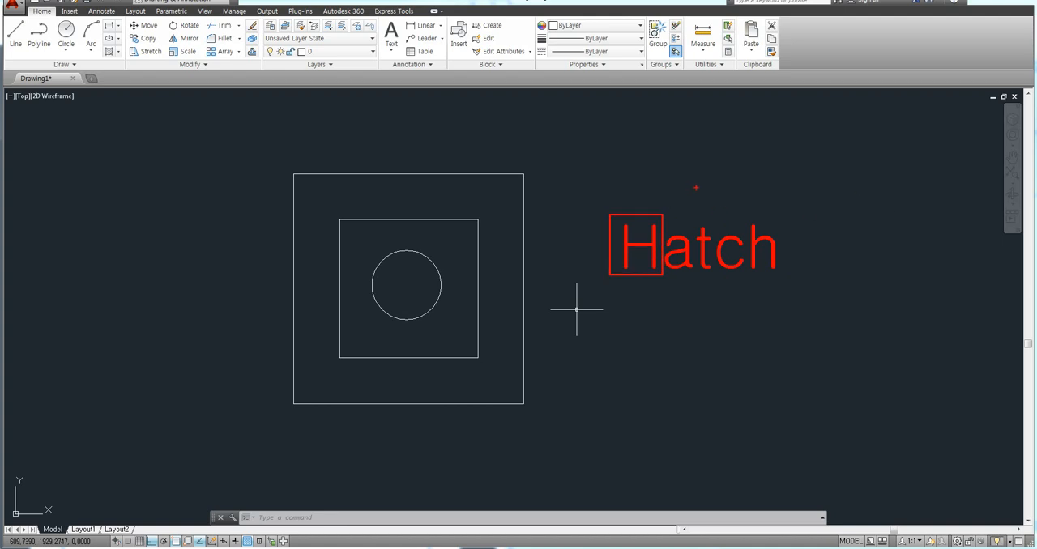
{"action": "key", "text": "Escape"}
Hatch the area between the outer and inner squares with the ANSI31 pattern, picking an internal point.
{"action": "type", "text": "HATCH"}
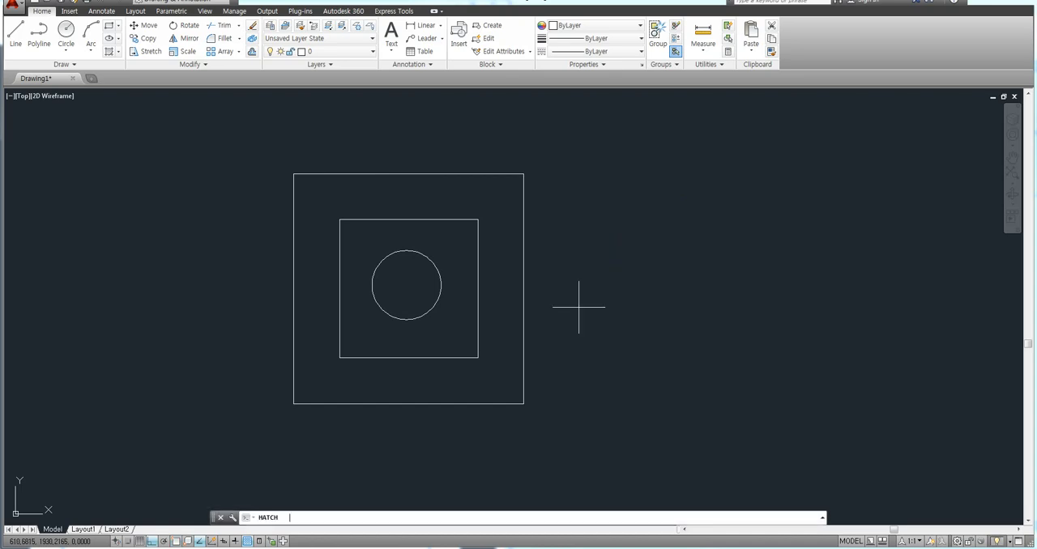
{"action": "key", "text": "Return"}
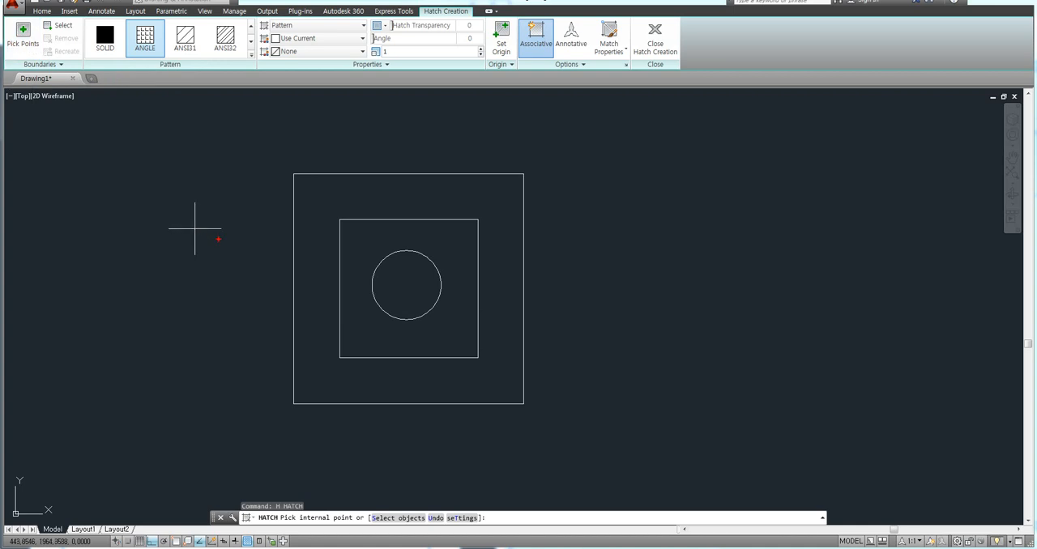
{"action": "mouse_move", "coordinate": [207, 267]}
{"action": "left_mouse_down"}
{"action": "mouse_move", "coordinate": [163, 229]}
{"action": "mouse_move", "coordinate": [200, 197]}
{"action": "mouse_move", "coordinate": [237, 242]}
{"action": "left_mouse_up"}
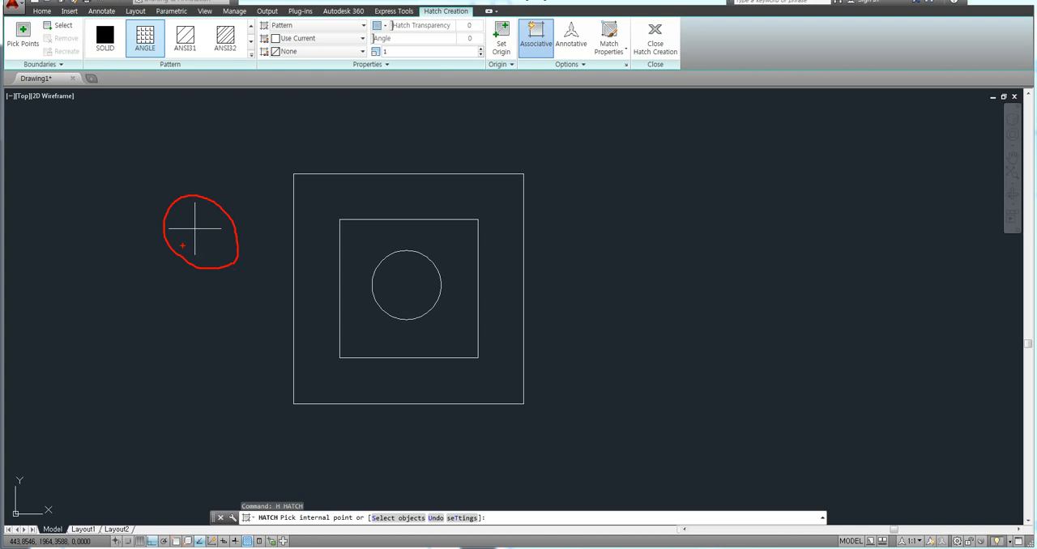
{"action": "mouse_move", "coordinate": [207, 248]}
{"action": "left_mouse_down"}
{"action": "mouse_move", "coordinate": [173, 224]}
{"action": "mouse_move", "coordinate": [214, 214]}
{"action": "left_mouse_up"}
{"action": "mouse_move", "coordinate": [35, 55]}
{"action": "left_mouse_down"}
{"action": "mouse_move", "coordinate": [8, 21]}
{"action": "mouse_move", "coordinate": [36, 58]}
{"action": "left_mouse_up"}
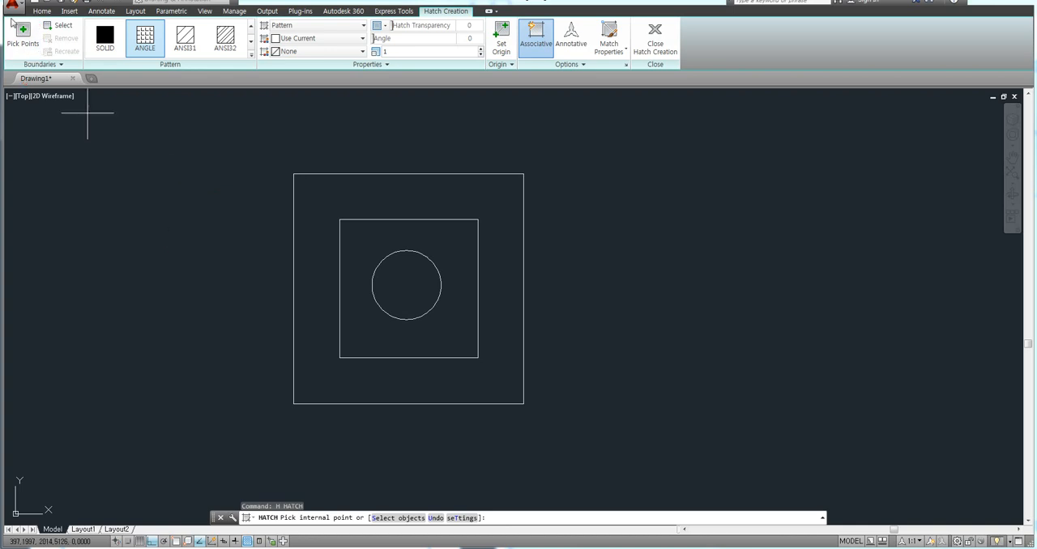
{"action": "left_click", "coordinate": [23, 43]}
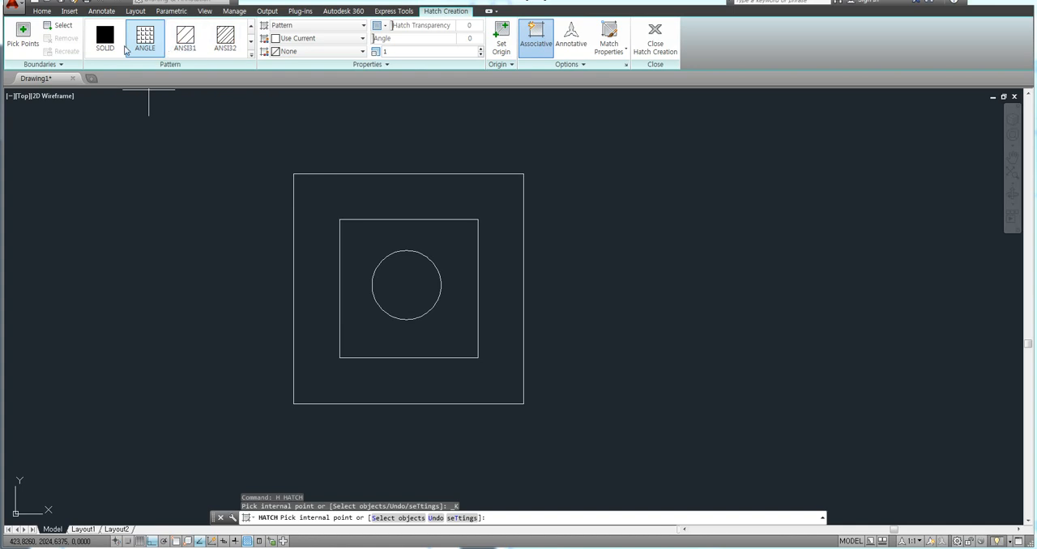
{"action": "left_click", "coordinate": [252, 61]}
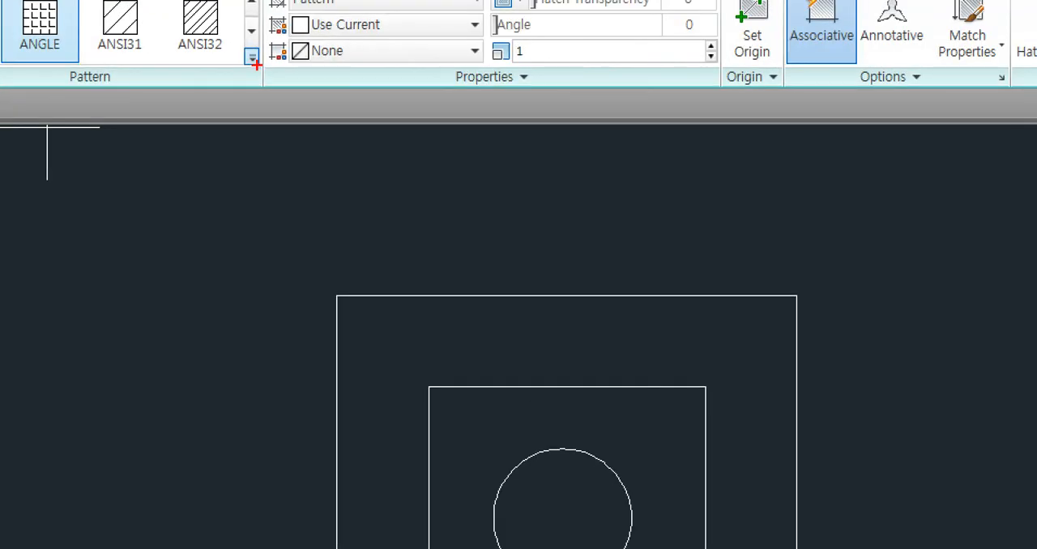
{"action": "mouse_move", "coordinate": [258, 70]}
{"action": "left_mouse_down"}
{"action": "mouse_move", "coordinate": [241, 68]}
{"action": "mouse_move", "coordinate": [261, 51]}
{"action": "mouse_move", "coordinate": [254, 72]}
{"action": "left_mouse_up"}
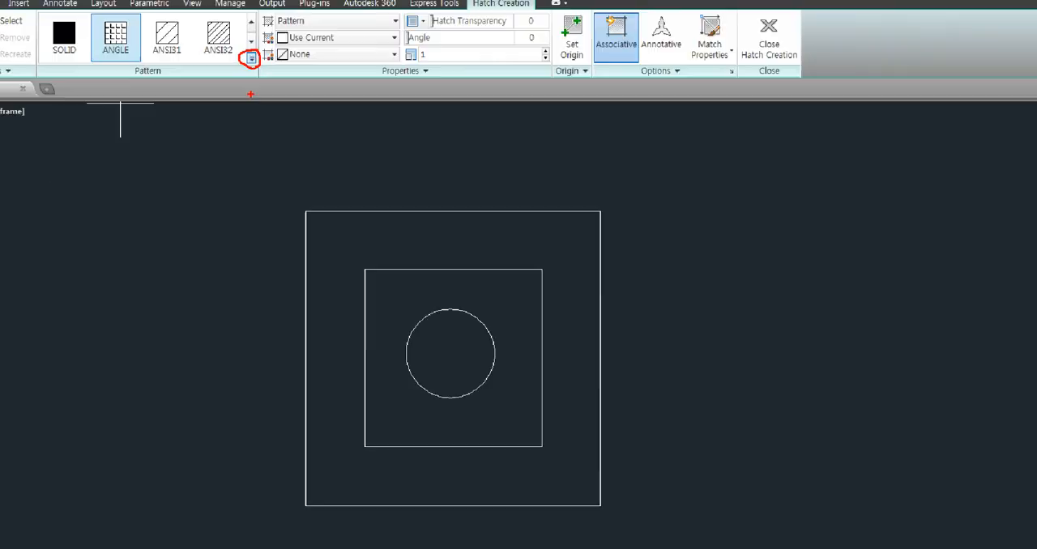
{"action": "left_click", "coordinate": [251, 55]}
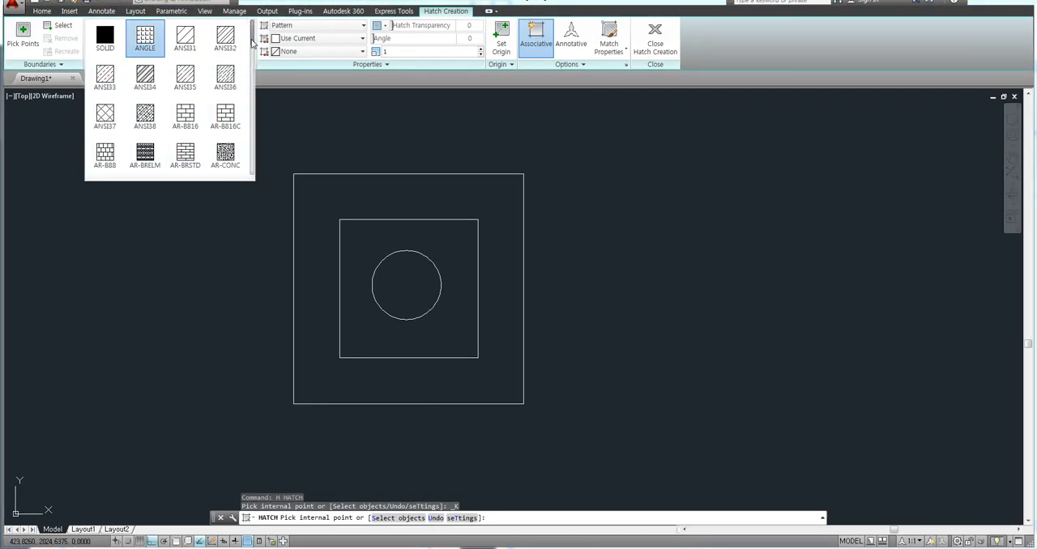
{"action": "mouse_move", "coordinate": [253, 44]}
{"action": "left_mouse_down"}
{"action": "mouse_move", "coordinate": [254, 168]}
{"action": "mouse_move", "coordinate": [255, 37]}
{"action": "left_mouse_up"}
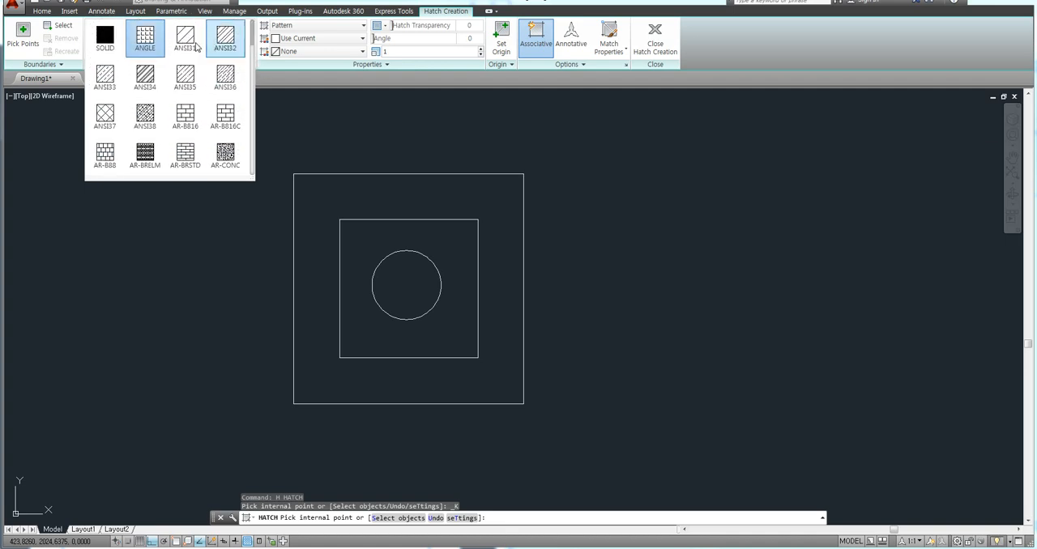
{"action": "left_click", "coordinate": [187, 48]}
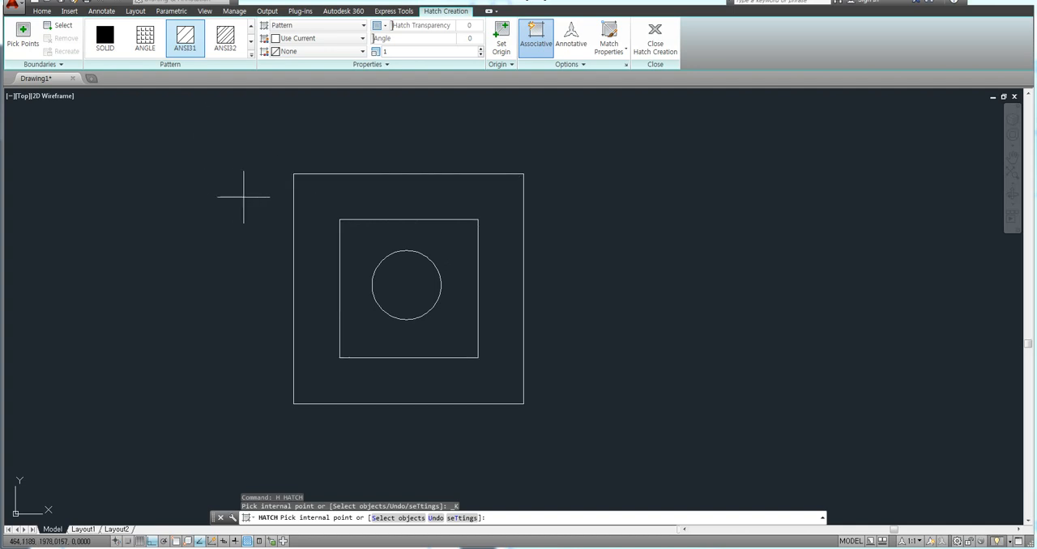
{"action": "left_click", "coordinate": [328, 200]}
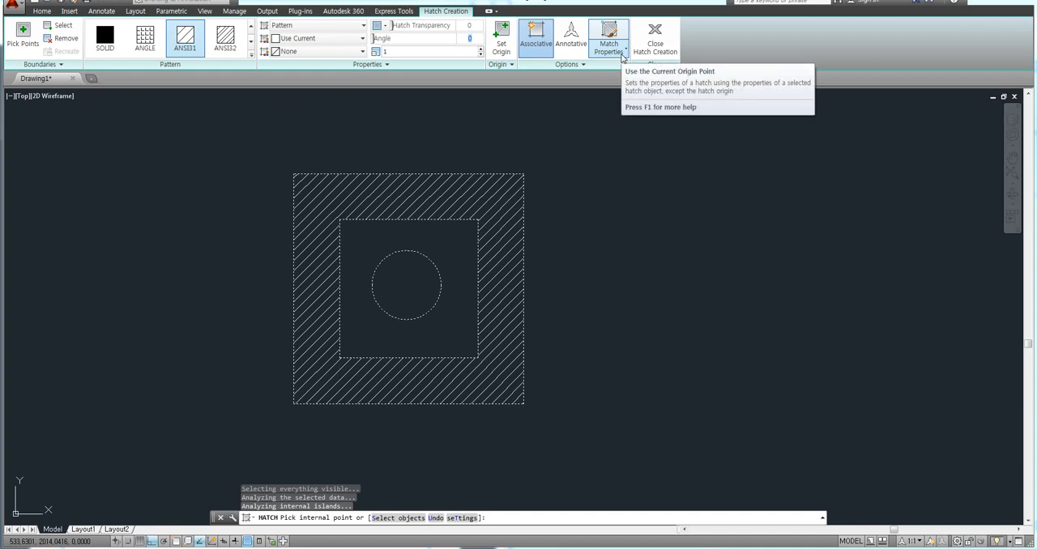
Set the angle of the hatch between the two squares to 90.
{"action": "type", "text": "90"}
{"action": "key", "text": "Return"}
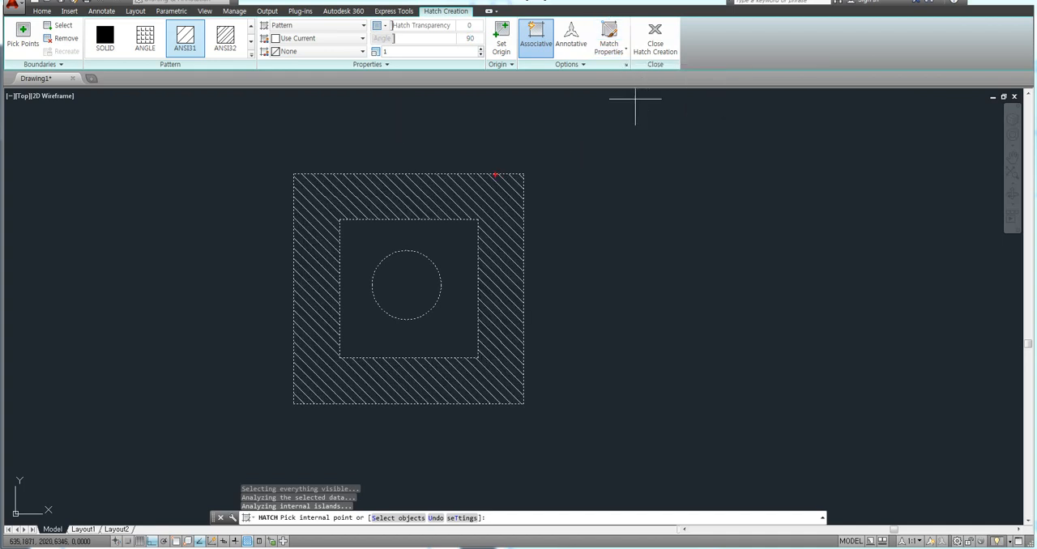
{"action": "mouse_move", "coordinate": [495, 174]}
{"action": "left_mouse_down"}
{"action": "mouse_move", "coordinate": [474, 197]}
{"action": "mouse_move", "coordinate": [488, 232]}
{"action": "left_mouse_up"}
{"action": "mouse_move", "coordinate": [398, 177]}
{"action": "left_mouse_down"}
{"action": "mouse_move", "coordinate": [446, 214]}
{"action": "mouse_move", "coordinate": [429, 214]}
{"action": "left_mouse_up"}
{"action": "left_click_drag", "start_coordinate": [362, 192], "coordinate": [406, 216]}
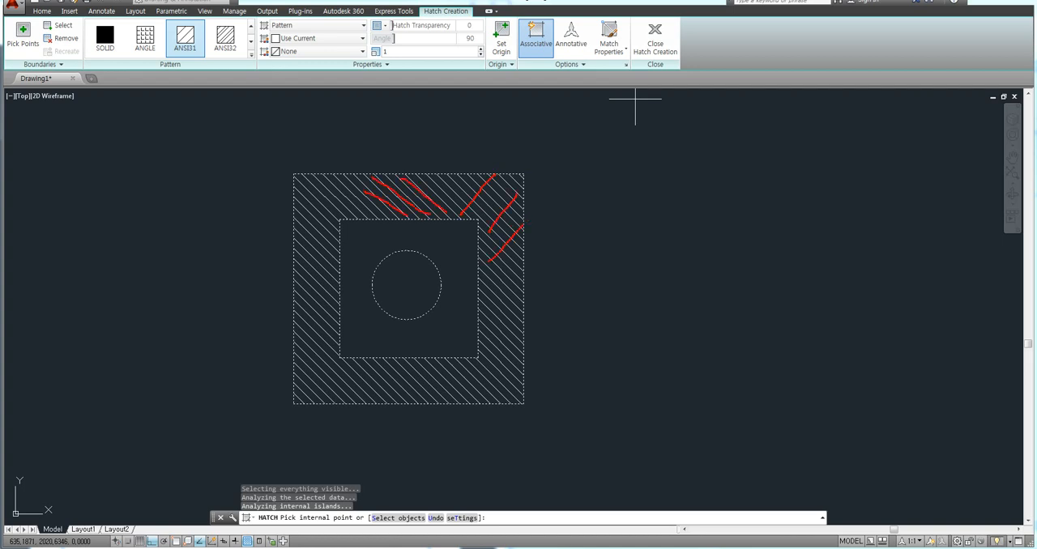
Set the angle of the hatch between the two squares to 45.
{"action": "key", "text": "Escape"}
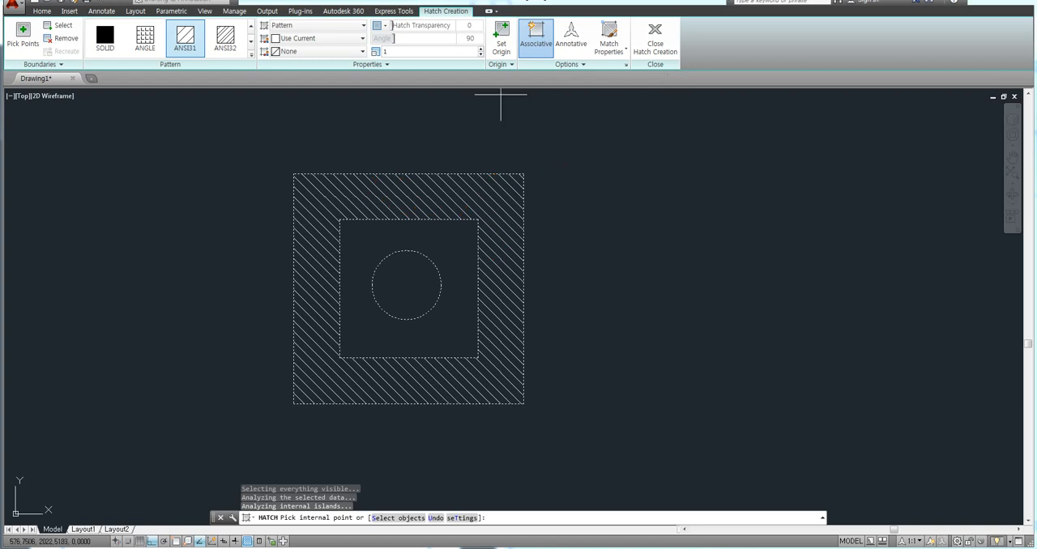
{"action": "left_click", "coordinate": [469, 39]}
{"action": "type", "text": "45"}
{"action": "key", "text": "Return"}
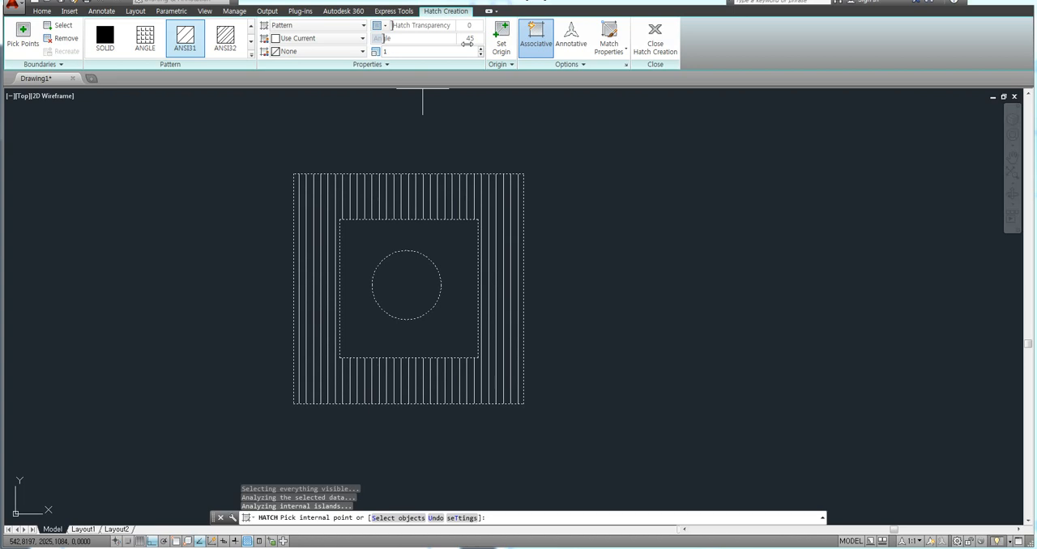
Set the angle of the hatch between the two squares to 0.
{"action": "left_click", "coordinate": [469, 40]}
{"action": "type", "text": "0"}
{"action": "key", "text": "Return"}
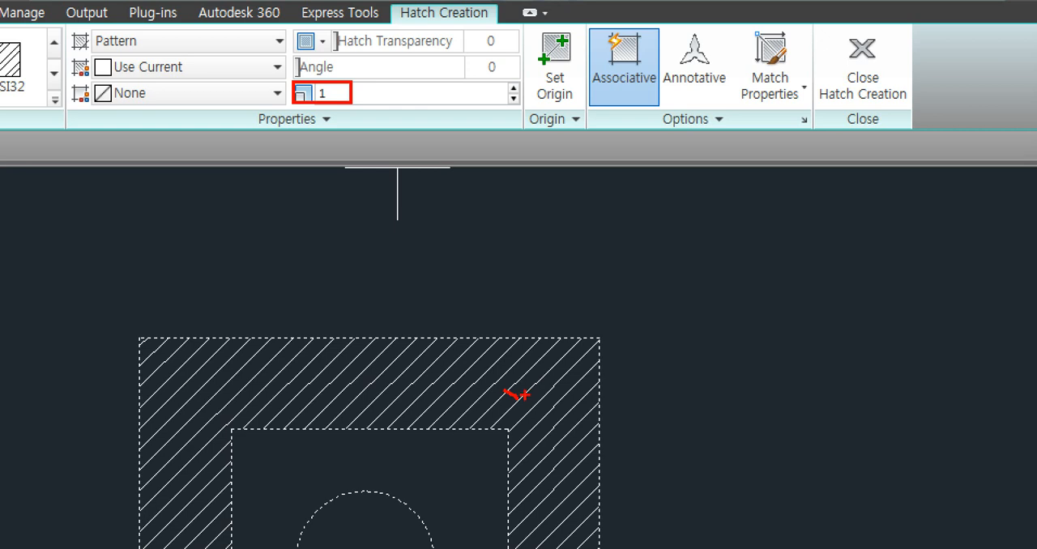
{"action": "mouse_move", "coordinate": [343, 108]}
{"action": "left_mouse_down"}
{"action": "mouse_move", "coordinate": [286, 89]}
{"action": "mouse_move", "coordinate": [337, 99]}
{"action": "mouse_move", "coordinate": [331, 119]}
{"action": "left_mouse_up"}
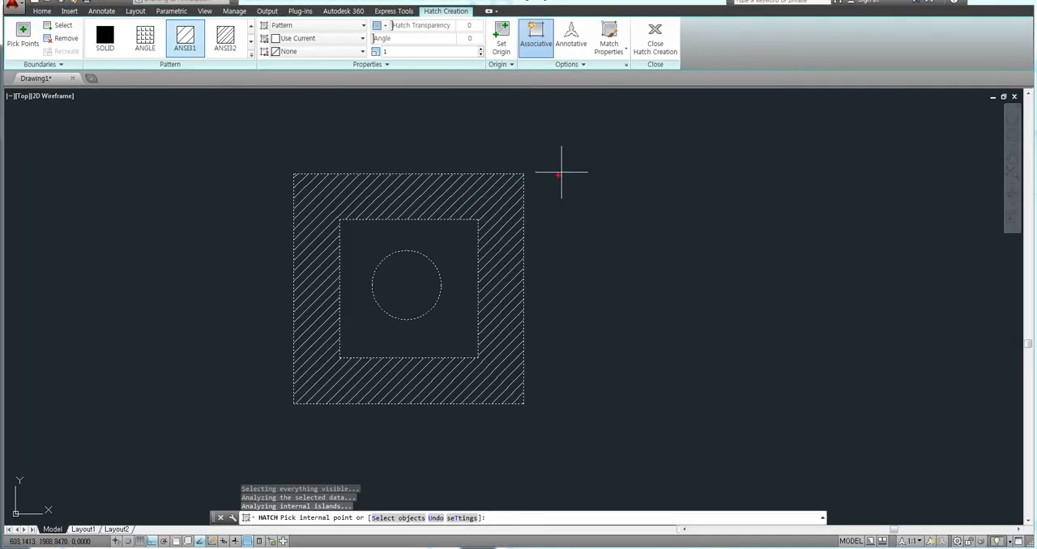
{"action": "left_click_drag", "start_coordinate": [559, 175], "coordinate": [550, 393]}
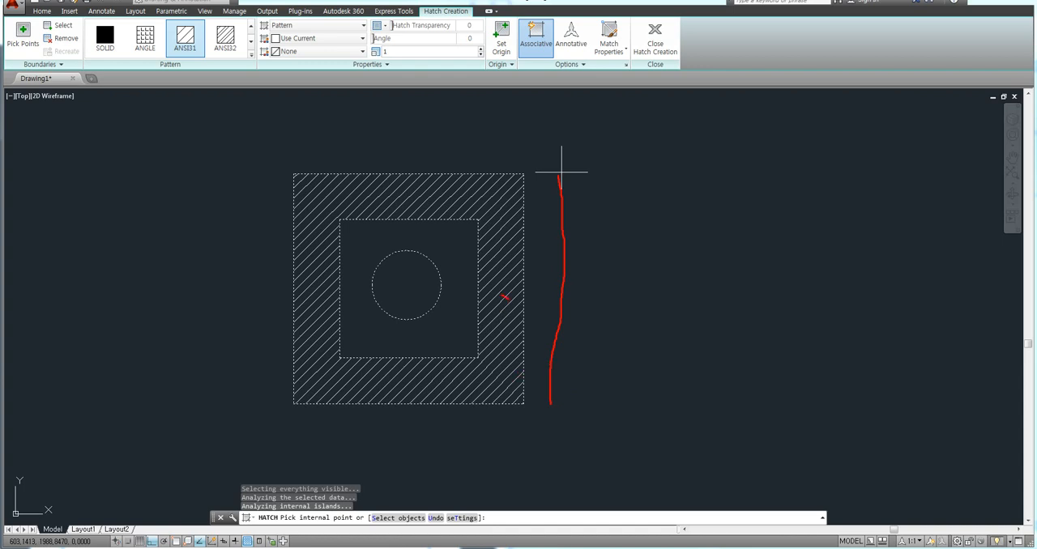
{"action": "key", "text": "Escape"}
Set the scale of the hatch between the two squares to 3.
{"action": "left_click_drag", "start_coordinate": [467, 52], "coordinate": [403, 53]}
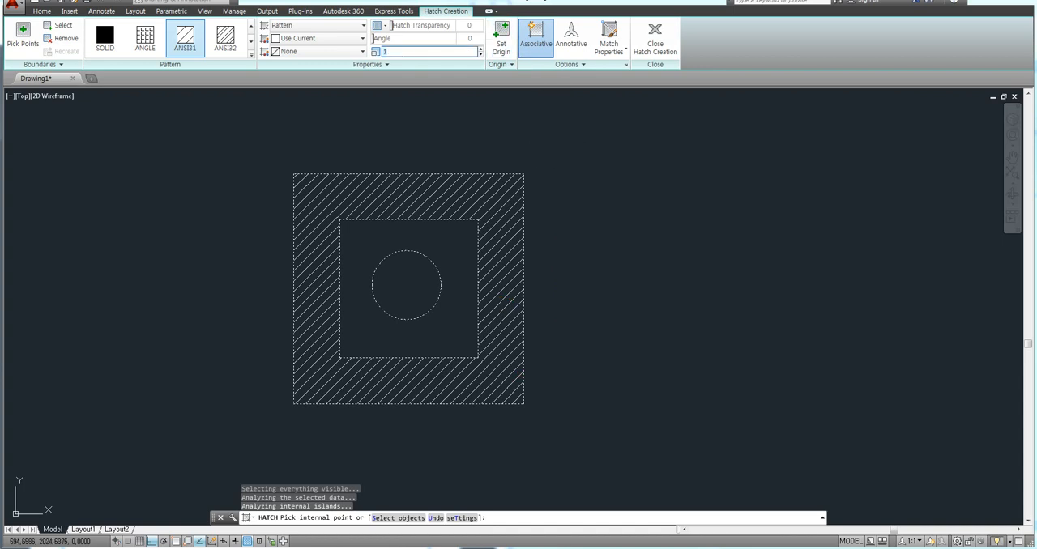
{"action": "type", "text": "3"}
{"action": "key", "text": "Return"}
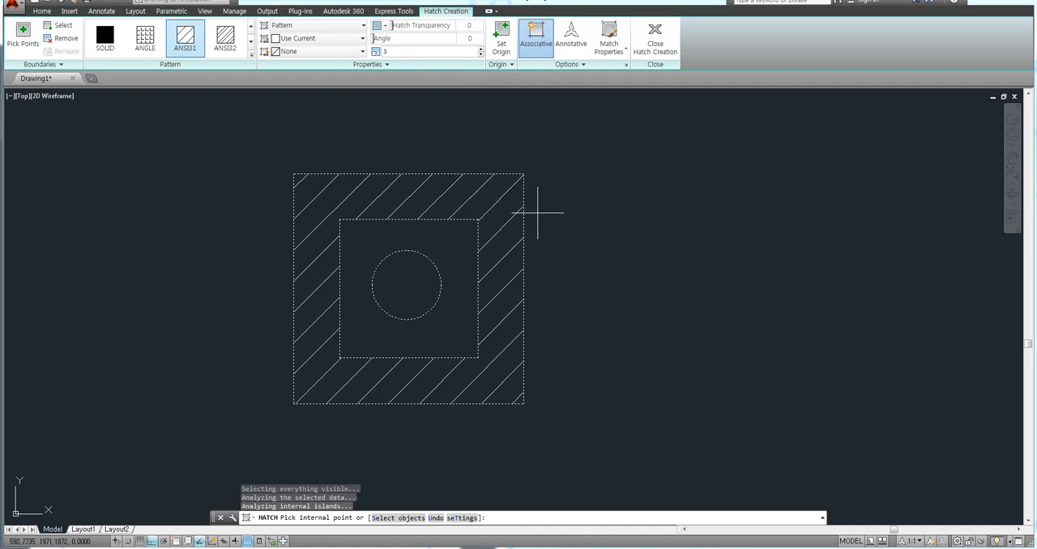
{"action": "mouse_move", "coordinate": [525, 179]}
{"action": "left_mouse_down"}
{"action": "mouse_move", "coordinate": [570, 177]}
{"action": "mouse_move", "coordinate": [565, 412]}
{"action": "mouse_move", "coordinate": [592, 413]}
{"action": "left_mouse_up"}
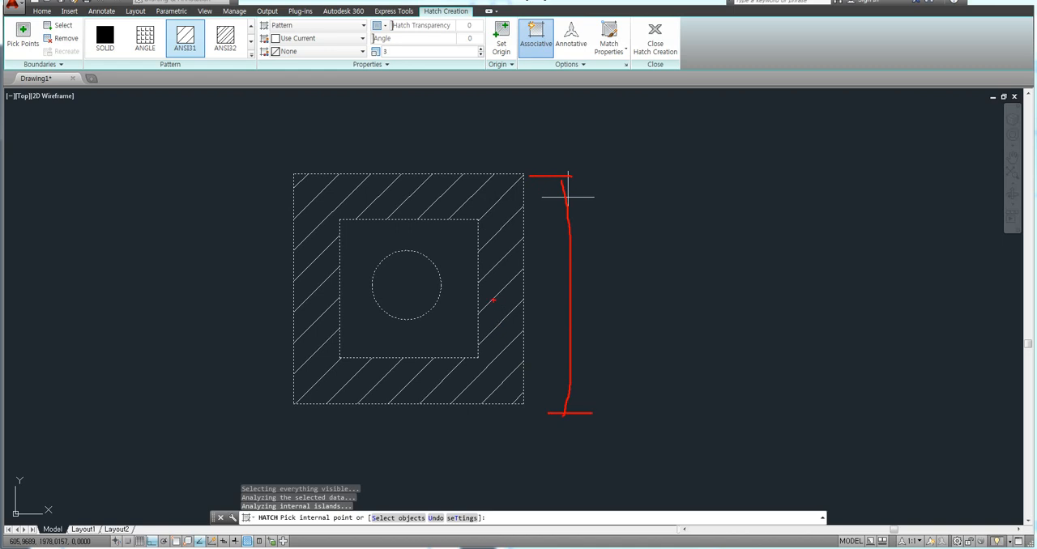
{"action": "left_click_drag", "start_coordinate": [492, 299], "coordinate": [507, 318]}
{"action": "mouse_move", "coordinate": [405, 59]}
{"action": "left_mouse_down"}
{"action": "mouse_move", "coordinate": [377, 60]}
{"action": "mouse_move", "coordinate": [393, 45]}
{"action": "left_mouse_up"}
{"action": "mouse_move", "coordinate": [418, 49]}
{"action": "left_mouse_down"}
{"action": "mouse_move", "coordinate": [426, 54]}
{"action": "mouse_move", "coordinate": [393, 62]}
{"action": "mouse_move", "coordinate": [375, 46]}
{"action": "mouse_move", "coordinate": [394, 58]}
{"action": "left_mouse_up"}
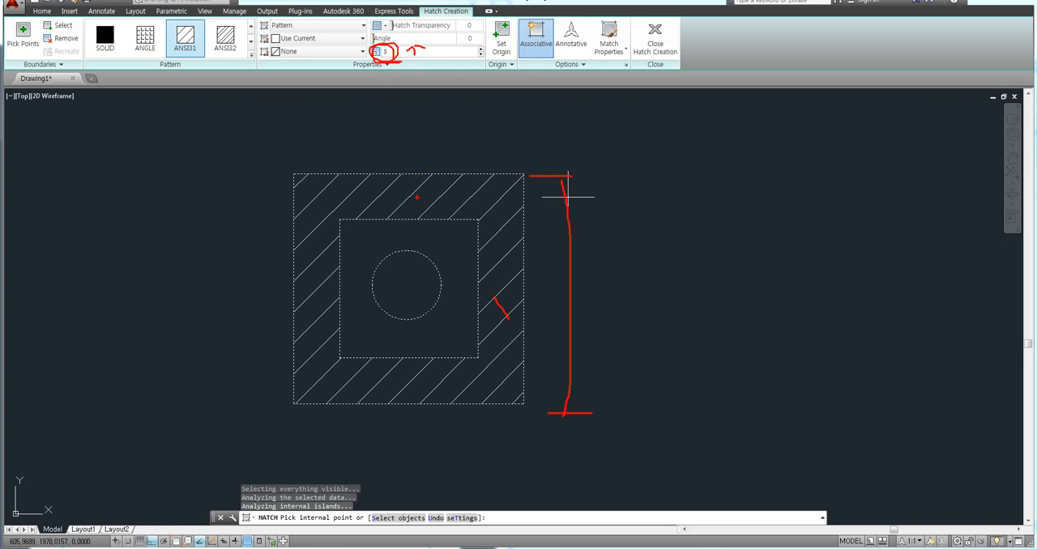
{"action": "mouse_move", "coordinate": [416, 205]}
{"action": "left_mouse_down"}
{"action": "mouse_move", "coordinate": [379, 195]}
{"action": "mouse_move", "coordinate": [413, 207]}
{"action": "left_mouse_up"}
{"action": "mouse_move", "coordinate": [410, 48]}
{"action": "left_mouse_down"}
{"action": "mouse_move", "coordinate": [439, 46]}
{"action": "mouse_move", "coordinate": [398, 59]}
{"action": "left_mouse_up"}
{"action": "key", "text": "Escape"}
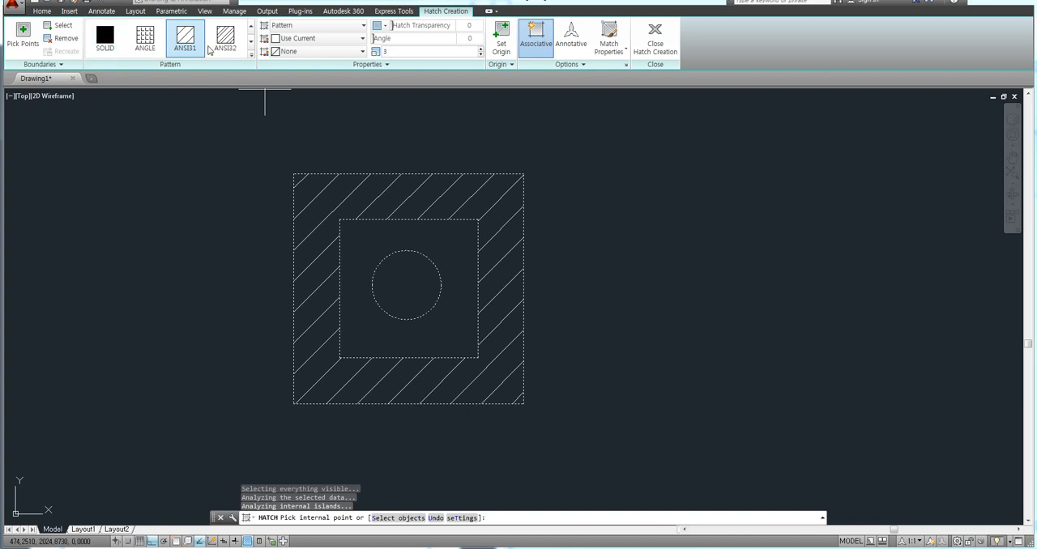
Change the pattern of the hatch between the two squares to NET.
{"action": "left_click", "coordinate": [251, 55]}
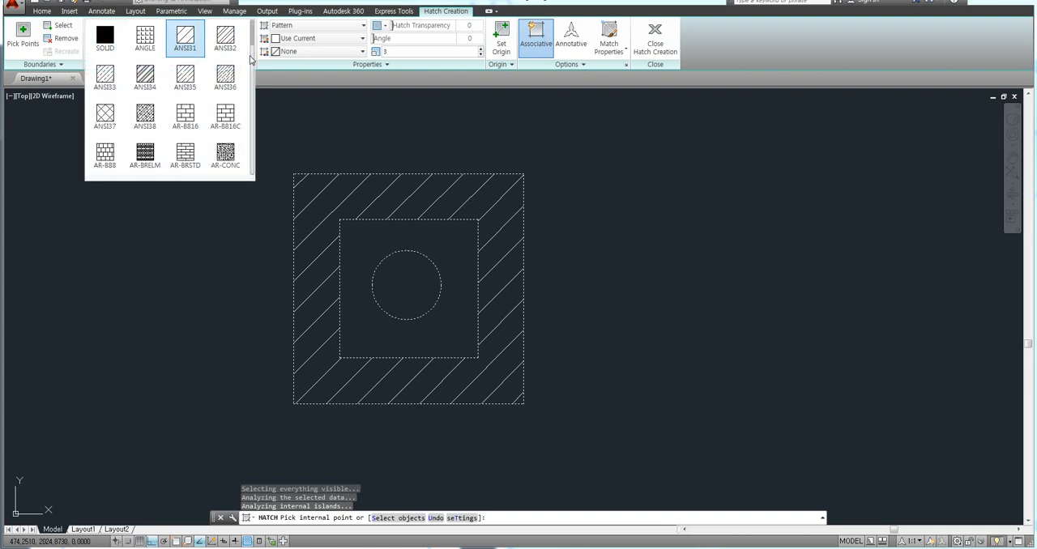
{"action": "scroll", "coordinate": [253, 53], "scroll_direction": "down", "scroll_amount": 1}
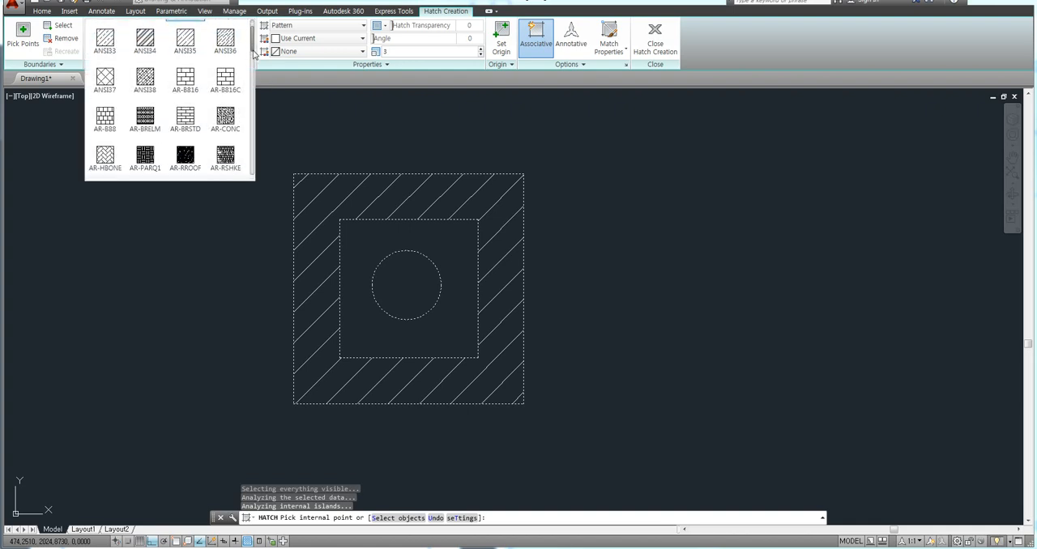
{"action": "scroll", "coordinate": [253, 53], "scroll_direction": "down", "scroll_amount": 5}
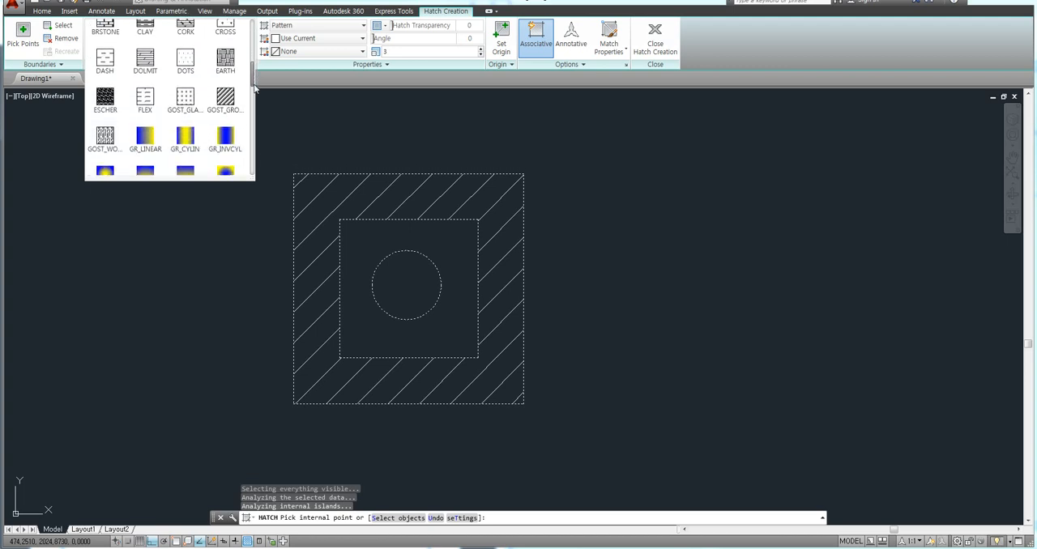
{"action": "left_click_drag", "start_coordinate": [253, 87], "coordinate": [253, 163]}
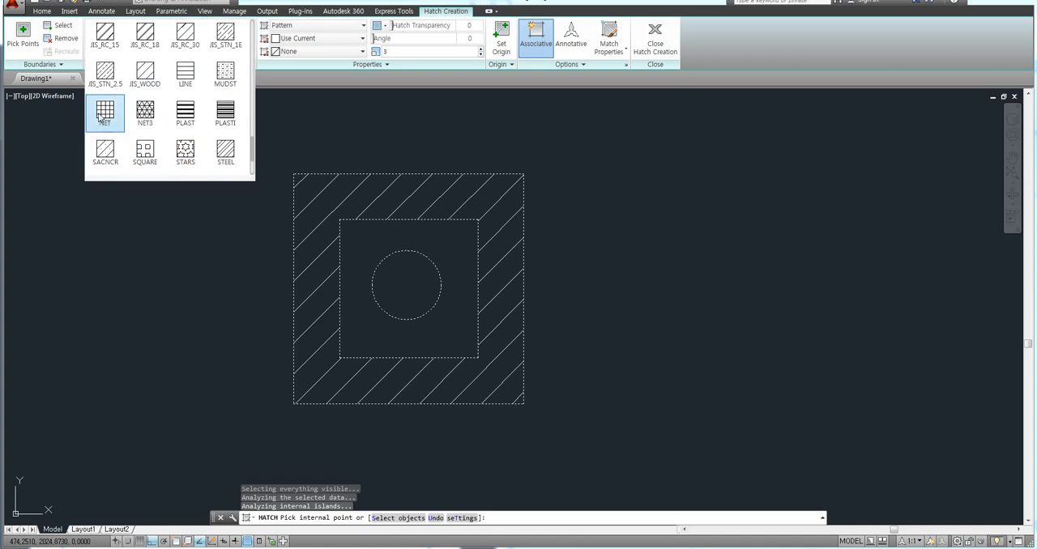
{"action": "left_click", "coordinate": [100, 118]}
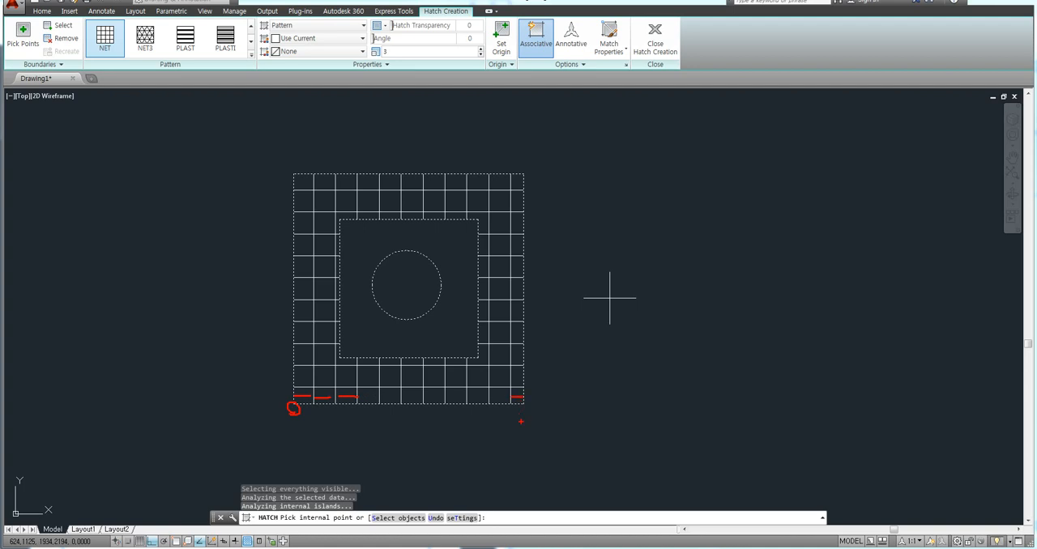
{"action": "left_click_drag", "start_coordinate": [507, 394], "coordinate": [521, 409]}
{"action": "mouse_move", "coordinate": [525, 387]}
{"action": "left_mouse_down"}
{"action": "mouse_move", "coordinate": [540, 416]}
{"action": "mouse_move", "coordinate": [425, 403]}
{"action": "left_mouse_up"}
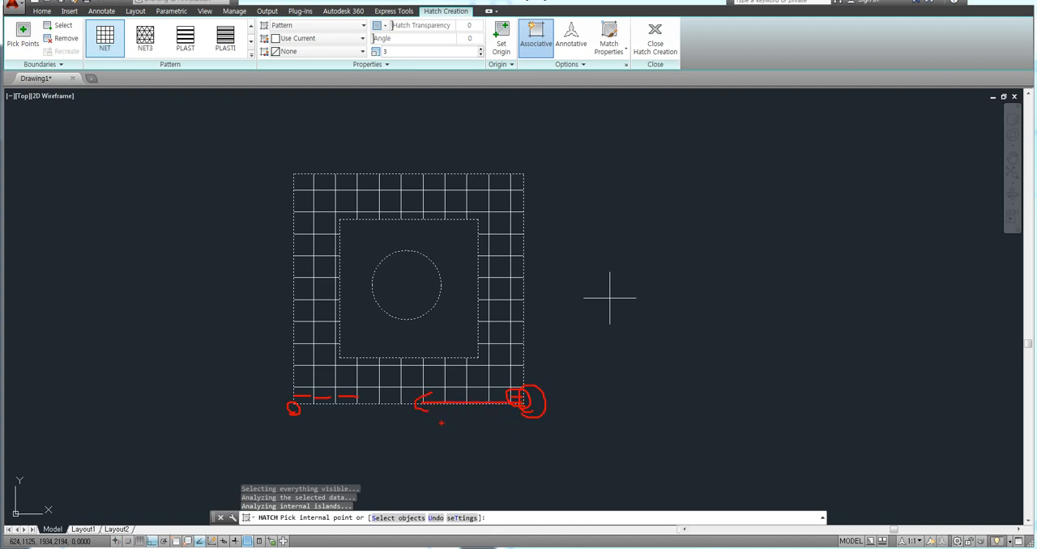
{"action": "left_click_drag", "start_coordinate": [526, 349], "coordinate": [516, 358]}
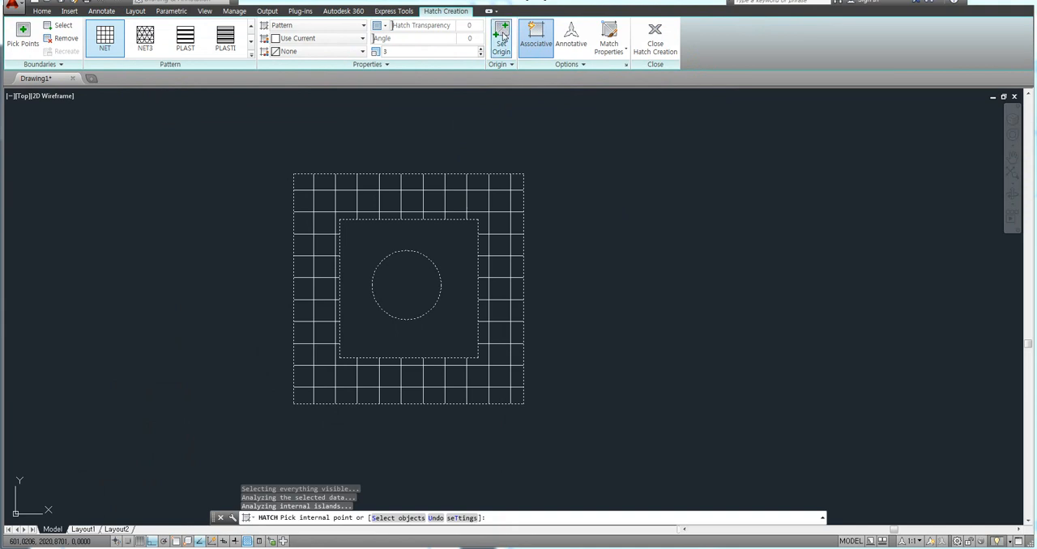
Set the hatch origin at the outer square's lower-right corner and set the hatch scale to 1.
{"action": "left_click", "coordinate": [502, 37]}
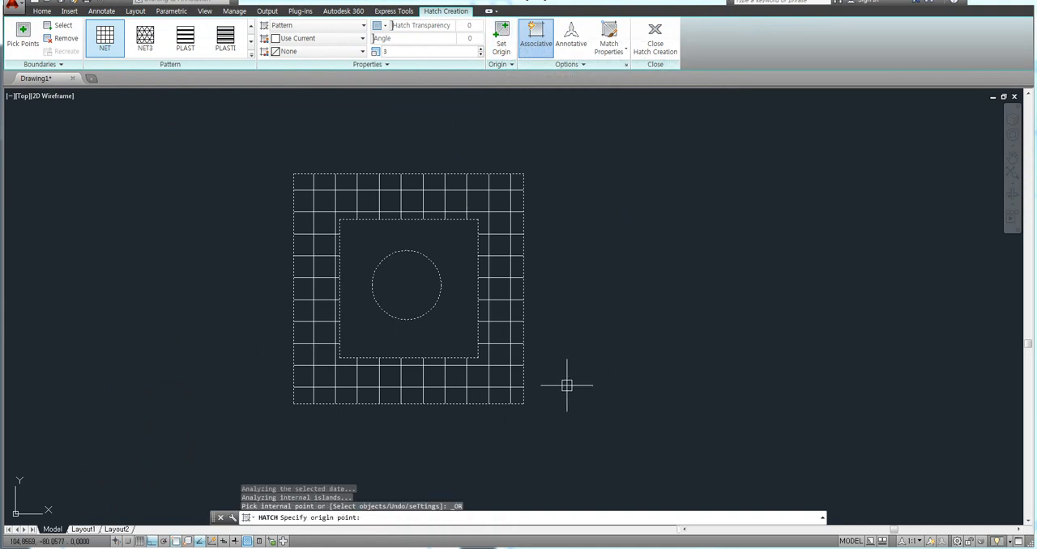
{"action": "left_click", "coordinate": [524, 403]}
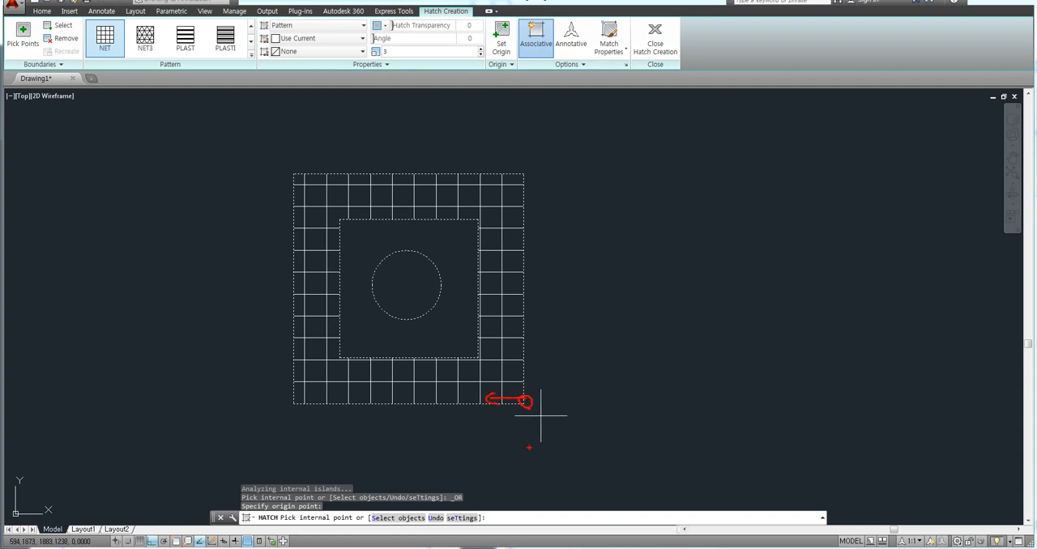
{"action": "left_click", "coordinate": [387, 51]}
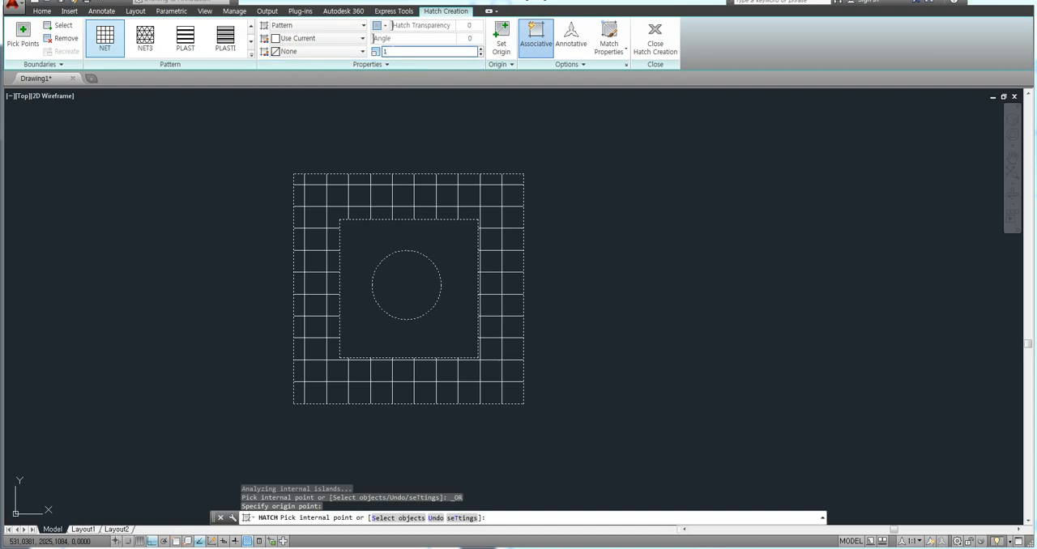
{"action": "type", "text": "1"}
{"action": "key", "text": "Return"}
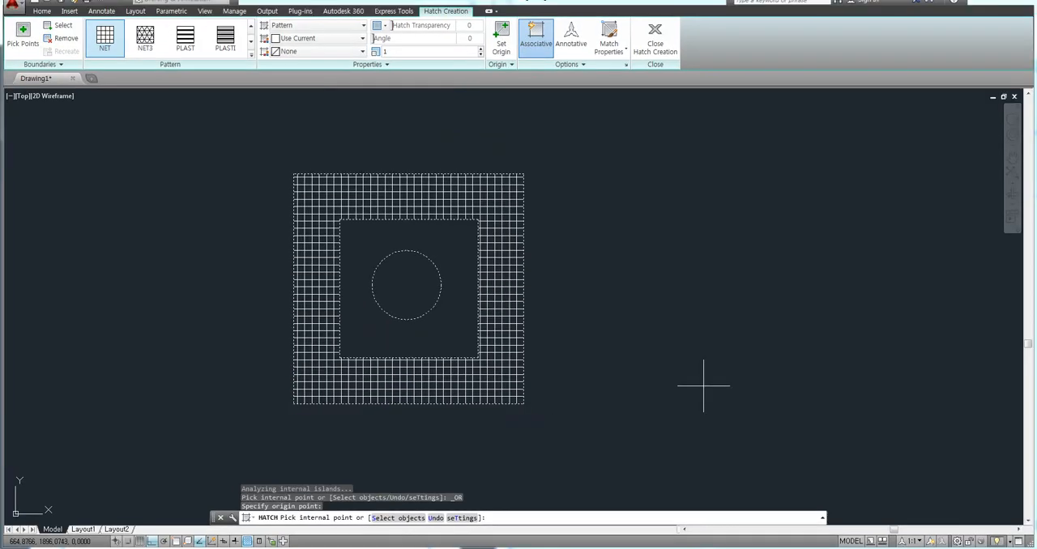
Move the hatch origin to a point on the outer square's upper edge and finish the hatch.
{"action": "left_click", "coordinate": [502, 47]}
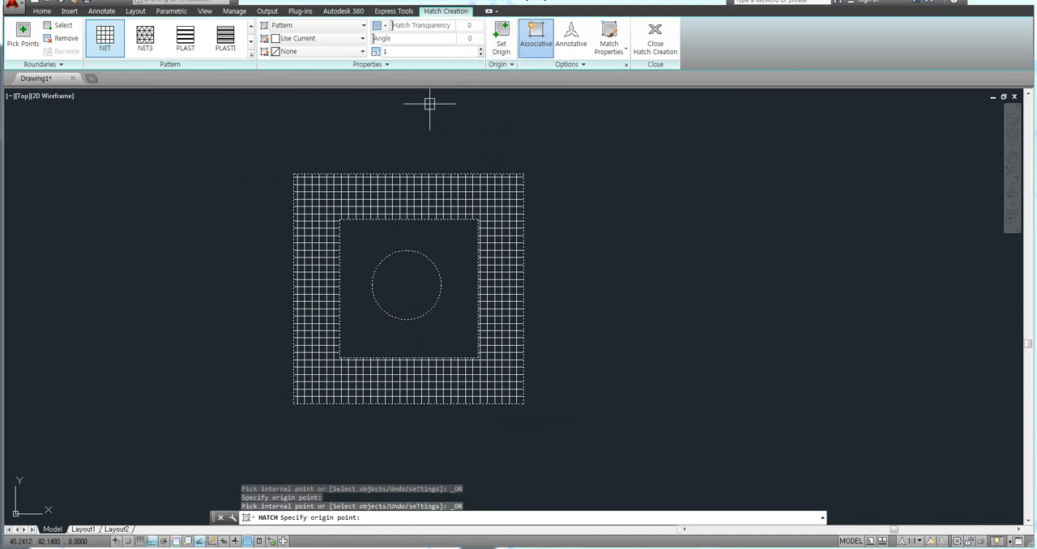
{"action": "scroll", "coordinate": [318, 142], "scroll_direction": "up", "scroll_amount": 2}
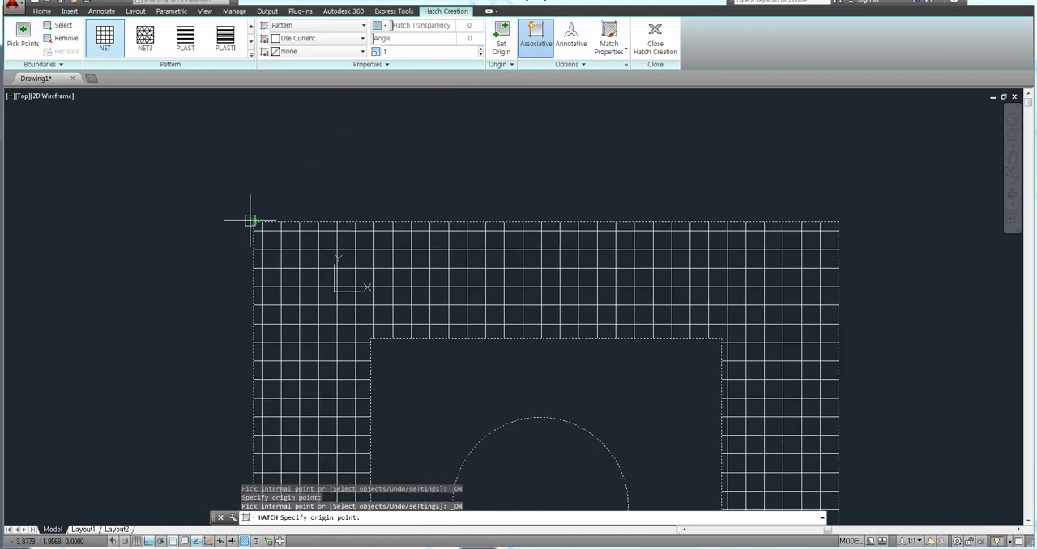
{"action": "left_click", "coordinate": [361, 219]}
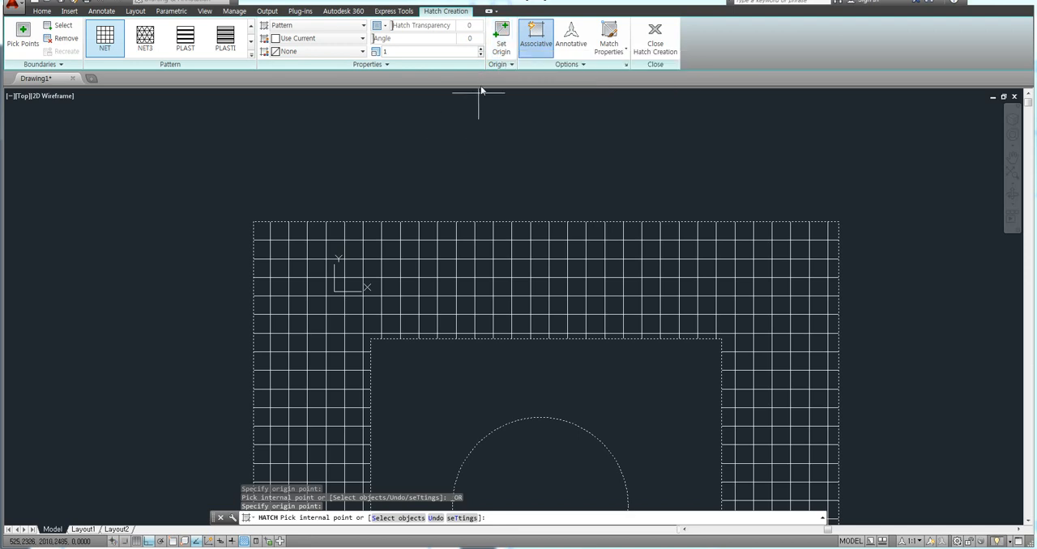
{"action": "left_click", "coordinate": [499, 64]}
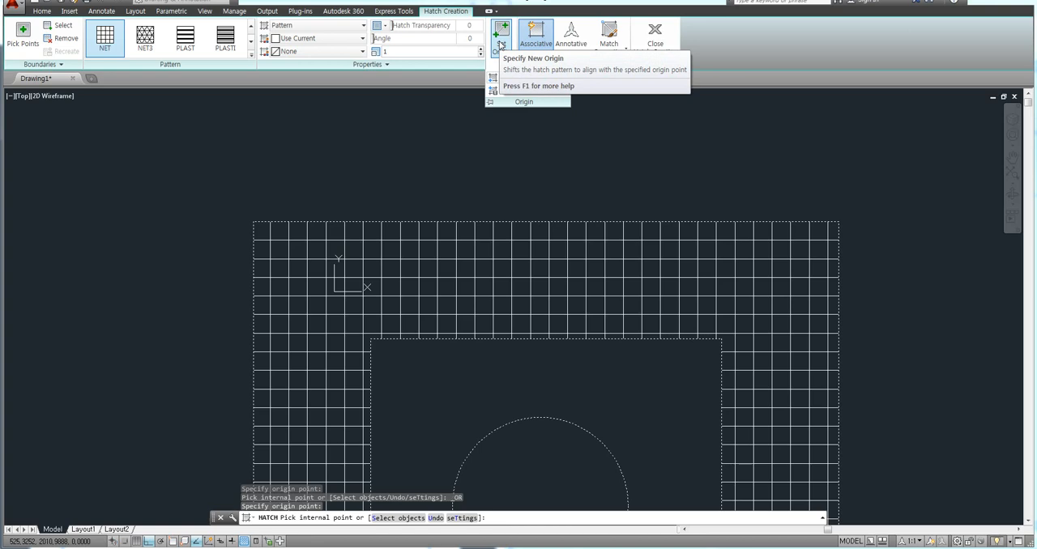
{"action": "key", "text": "Escape"}
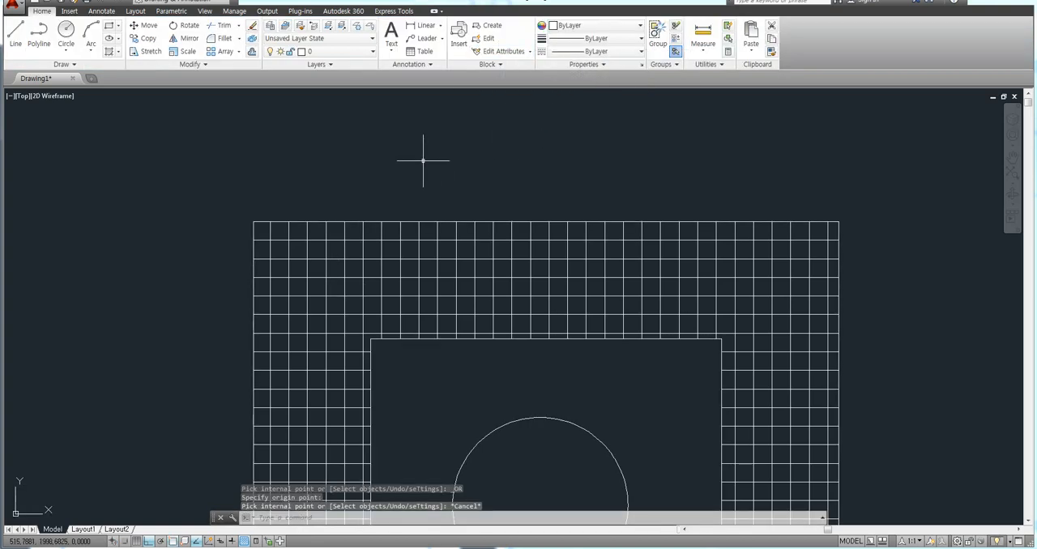
{"action": "key", "text": "Escape"}
{"action": "key", "text": "Escape"}
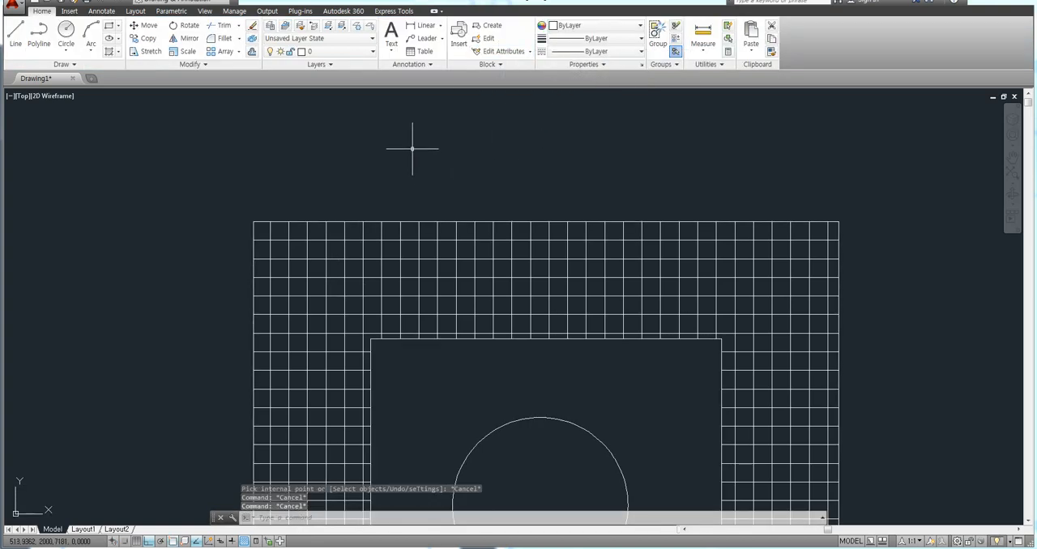
{"action": "scroll", "coordinate": [413, 149], "scroll_direction": "down", "scroll_amount": 4}
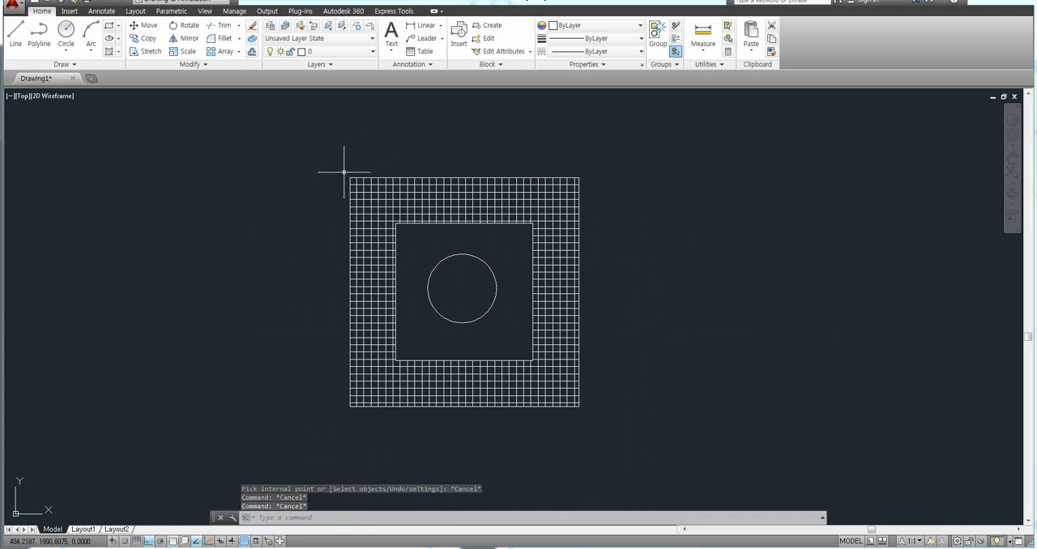
{"action": "key", "text": "Escape"}
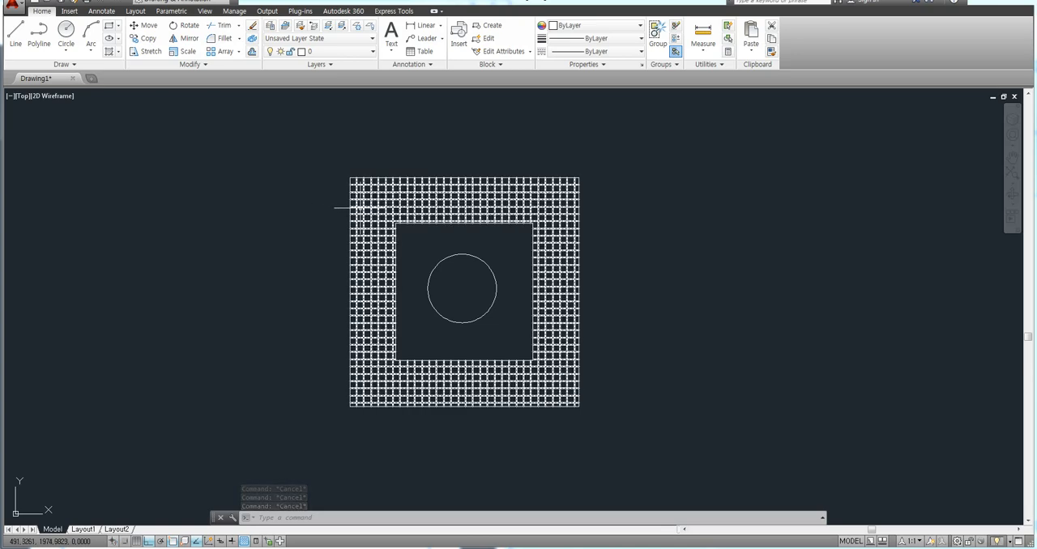
Select the finished hatch for editing and try the NET3, PLAST and PLASTI patterns on it.
{"action": "left_click", "coordinate": [366, 206]}
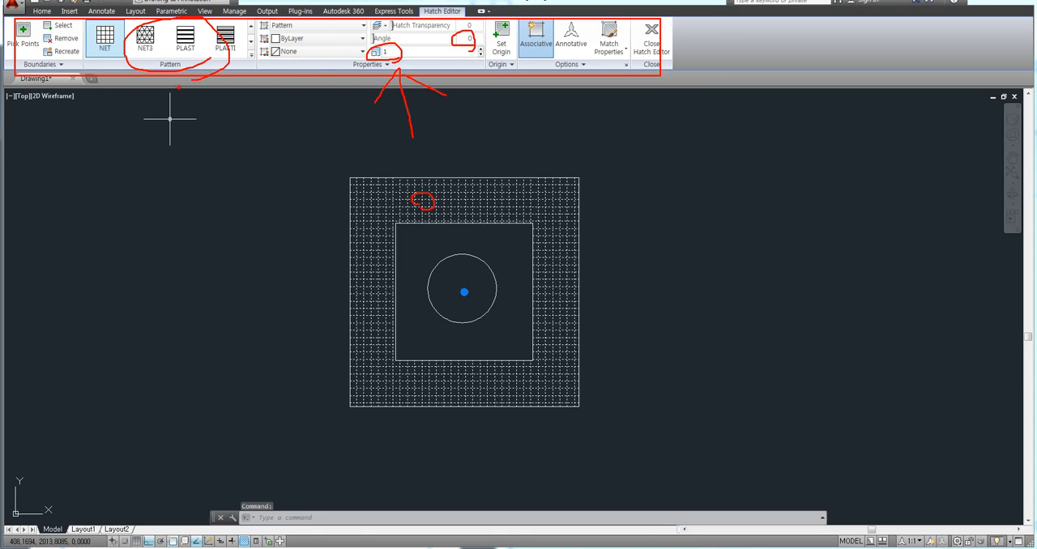
{"action": "left_click", "coordinate": [145, 36]}
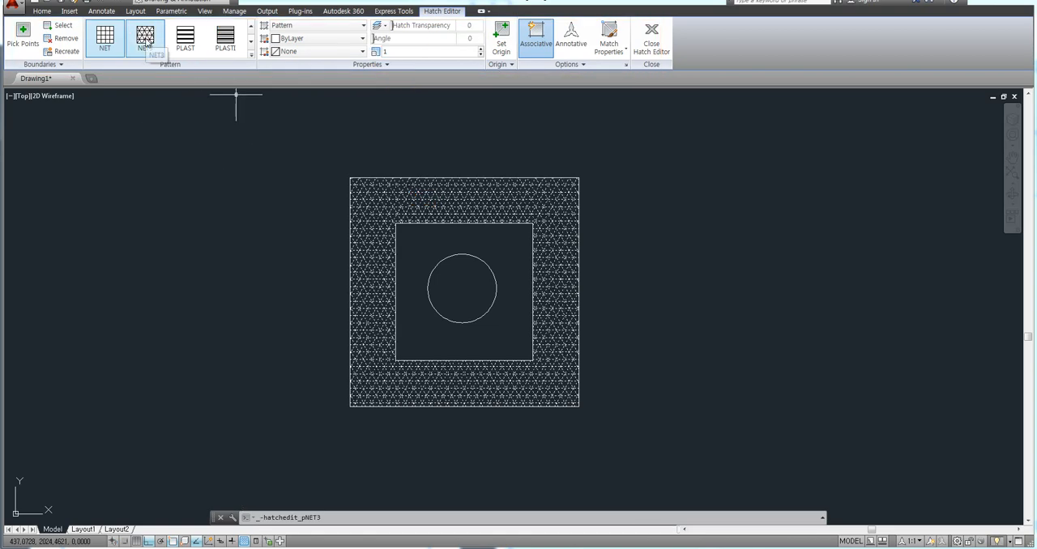
{"action": "left_click", "coordinate": [179, 40]}
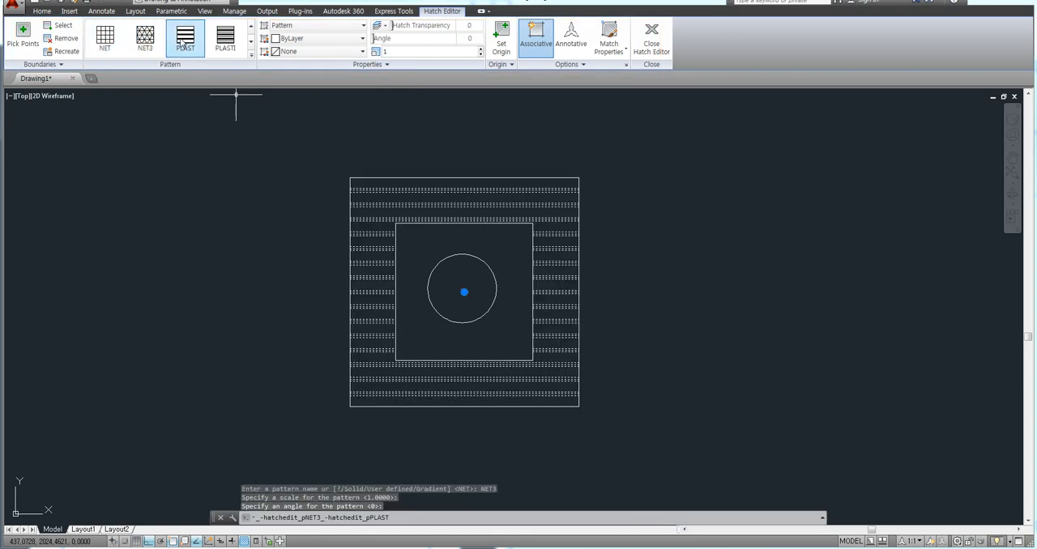
{"action": "left_click", "coordinate": [230, 42]}
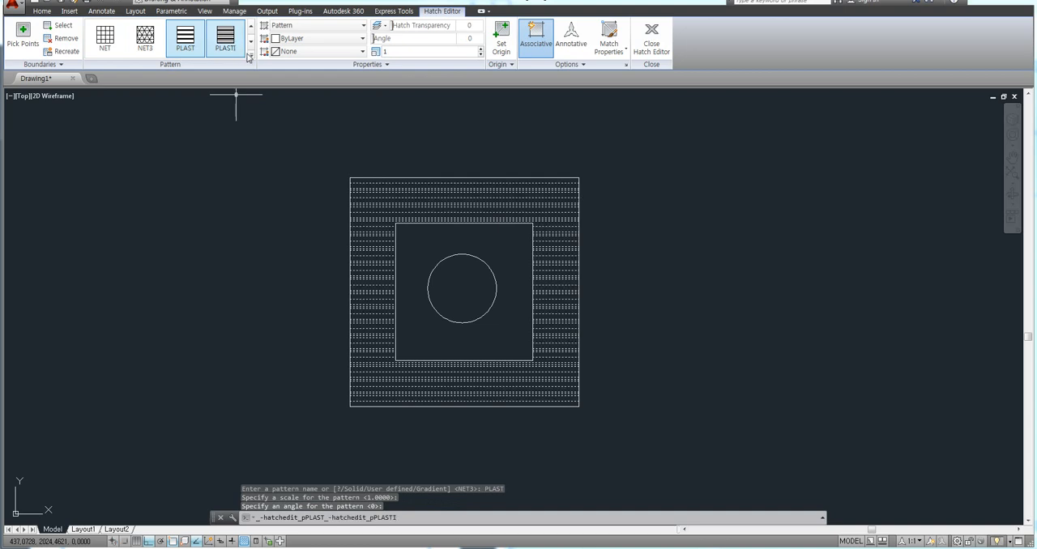
Replace the pattern of the selected hatch between the squares with the GR_CURVED gradient.
{"action": "left_click", "coordinate": [249, 55]}
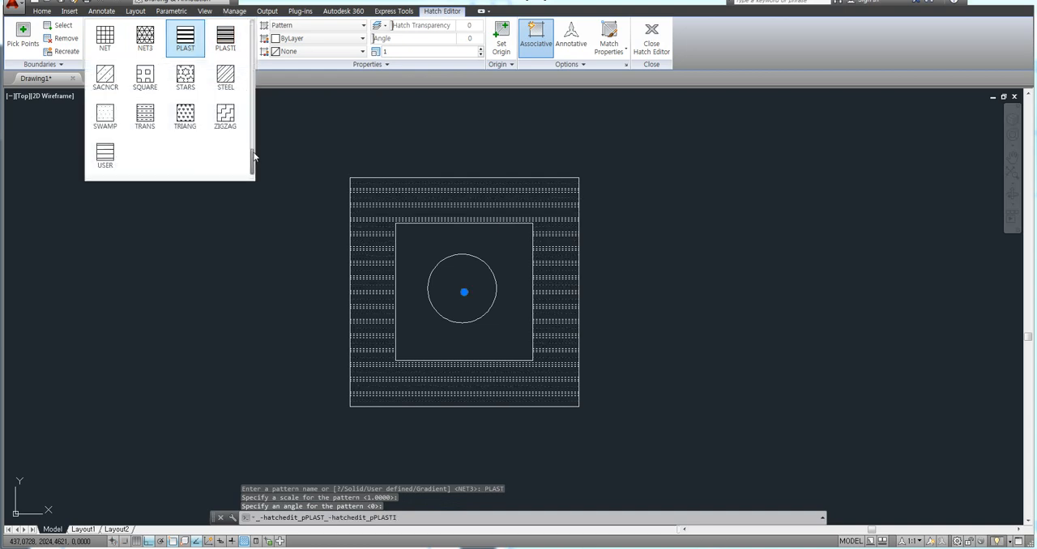
{"action": "left_click_drag", "start_coordinate": [253, 157], "coordinate": [254, 81]}
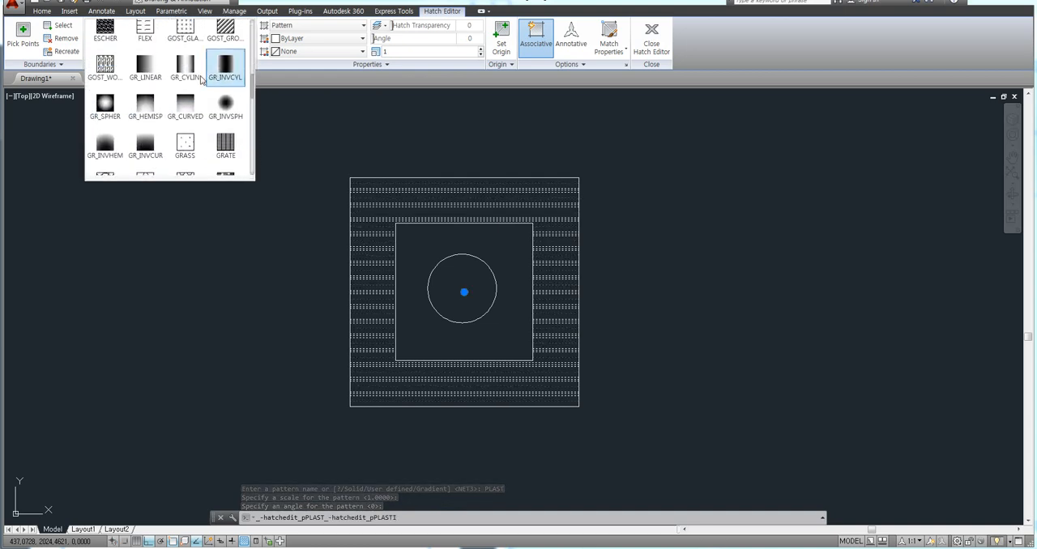
{"action": "left_click", "coordinate": [145, 68]}
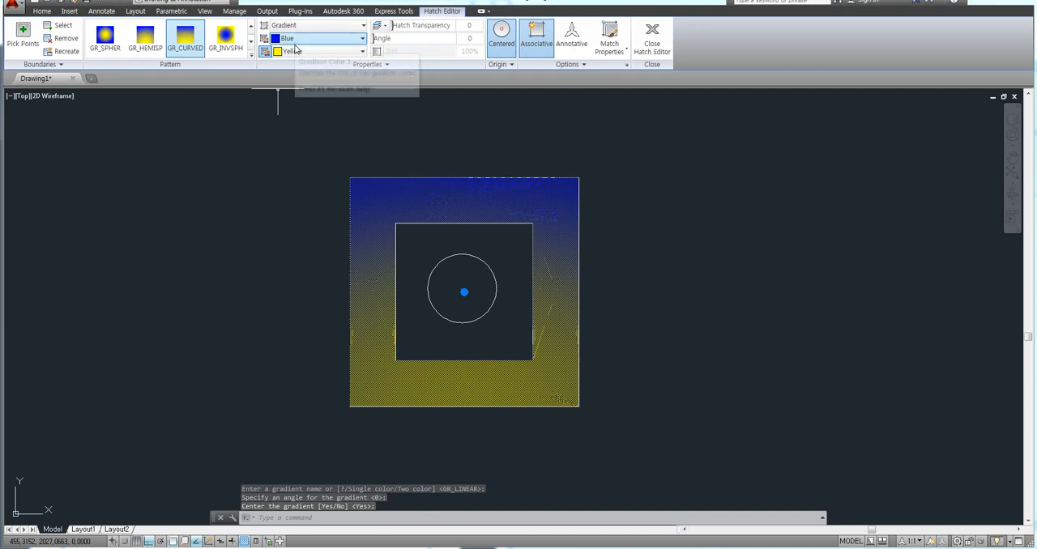
Set the hatch's gradient colors to Magenta for the first and Red for the second.
{"action": "left_click", "coordinate": [295, 46]}
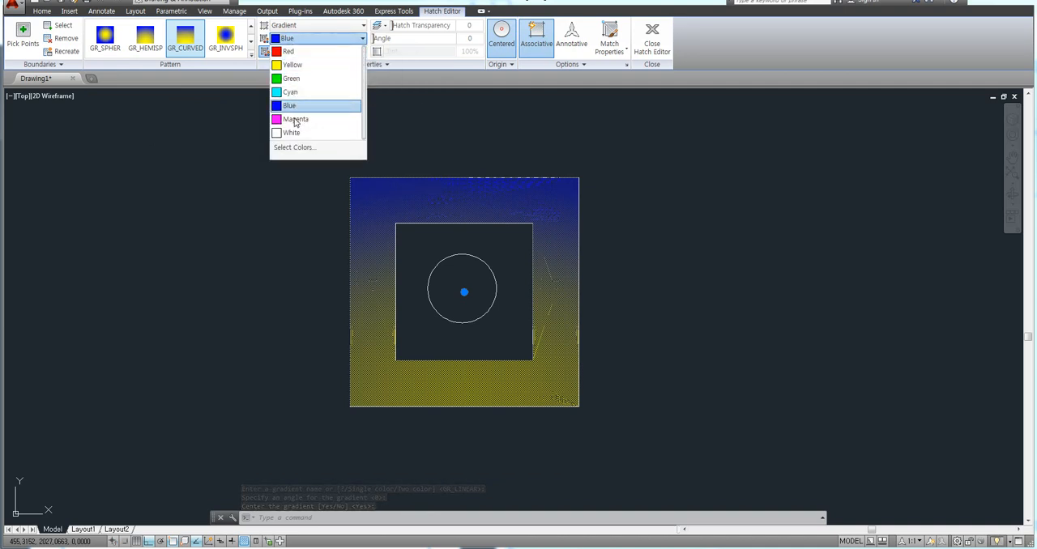
{"action": "left_click", "coordinate": [293, 118]}
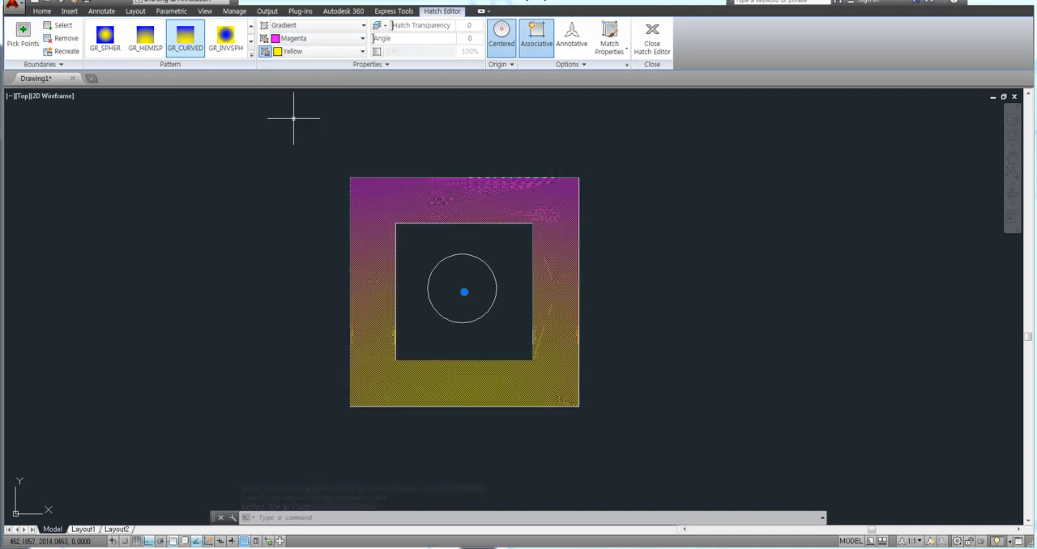
{"action": "left_click", "coordinate": [297, 52]}
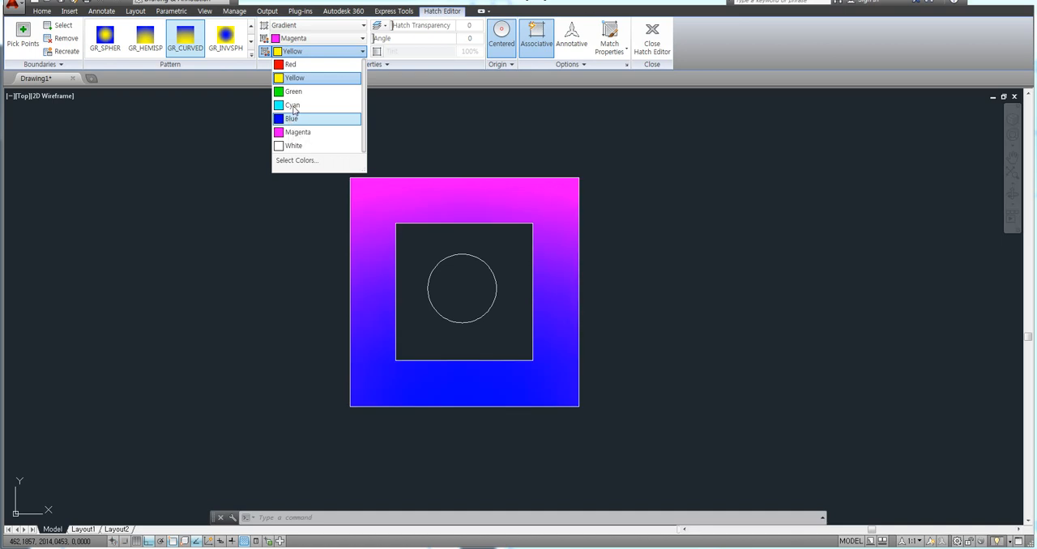
{"action": "left_click", "coordinate": [289, 64]}
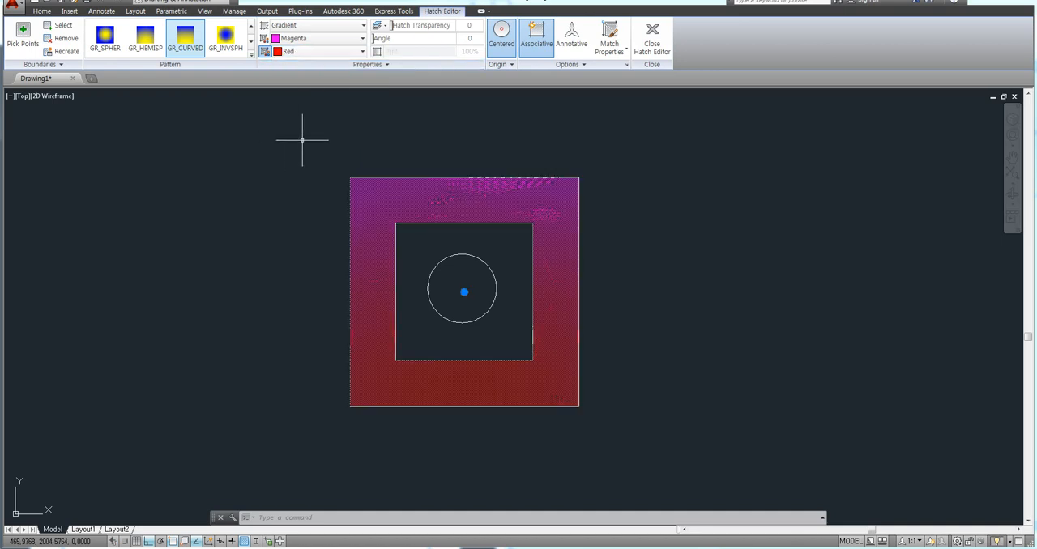
Change the hatch pattern to SOLID, set its color to Cyan and finish editing the hatch.
{"action": "left_click", "coordinate": [251, 55]}
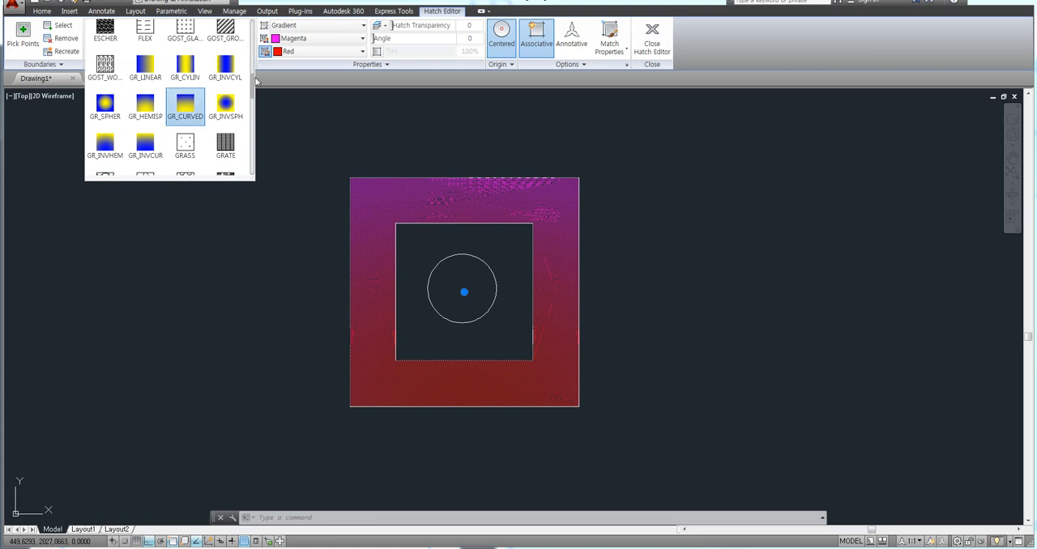
{"action": "scroll", "coordinate": [254, 81], "scroll_direction": "up", "scroll_amount": 9}
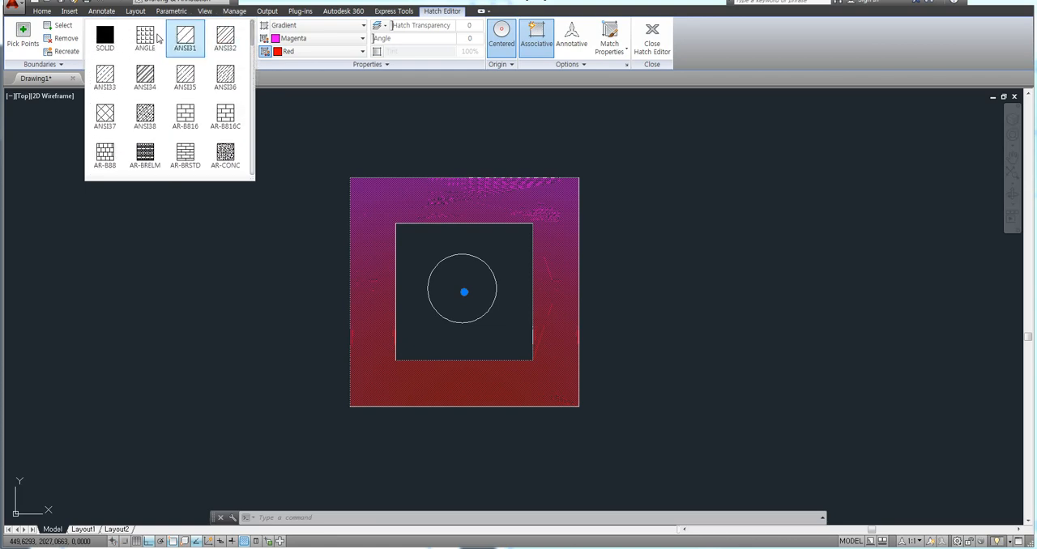
{"action": "left_click", "coordinate": [106, 36]}
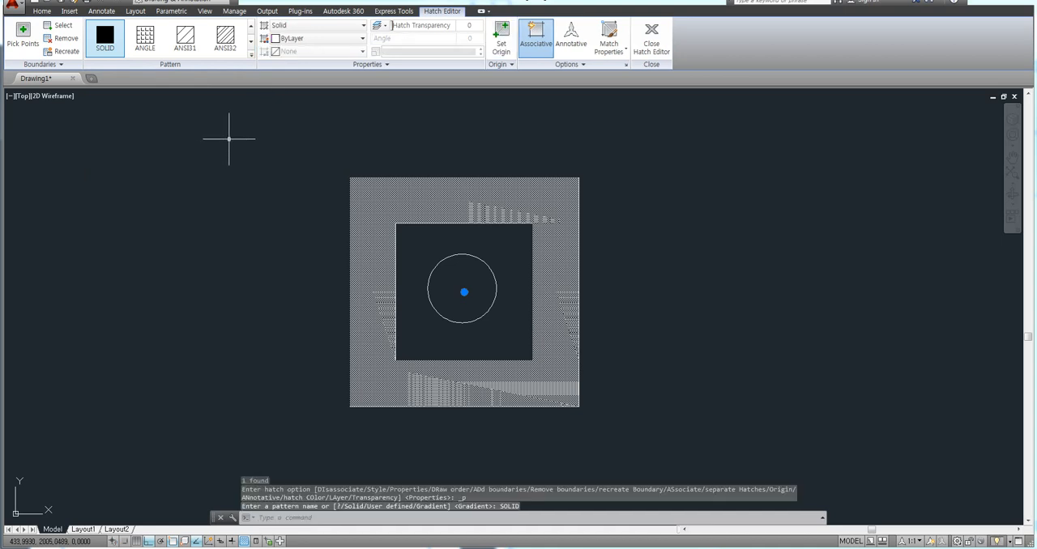
{"action": "left_click", "coordinate": [318, 40]}
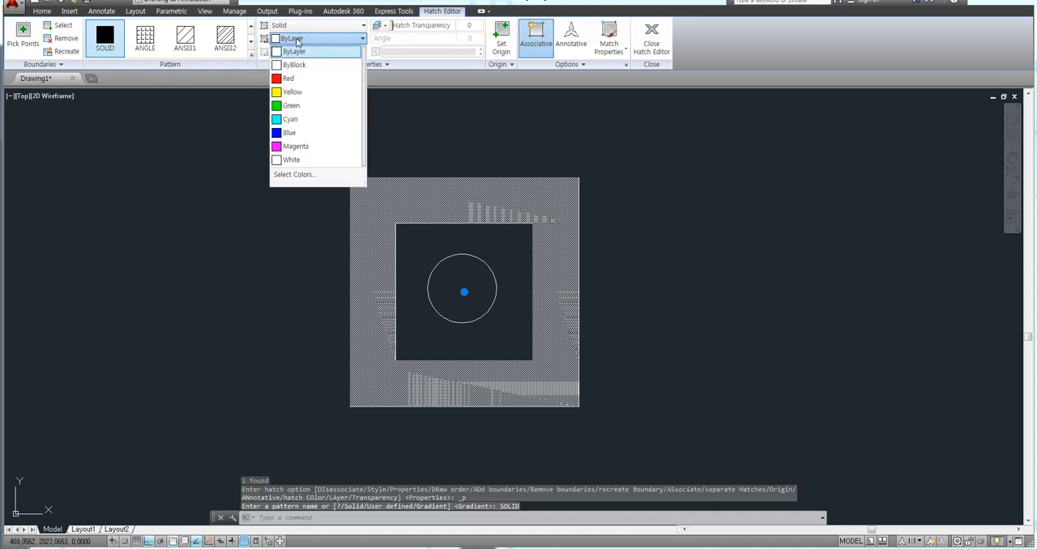
{"action": "left_click", "coordinate": [289, 119]}
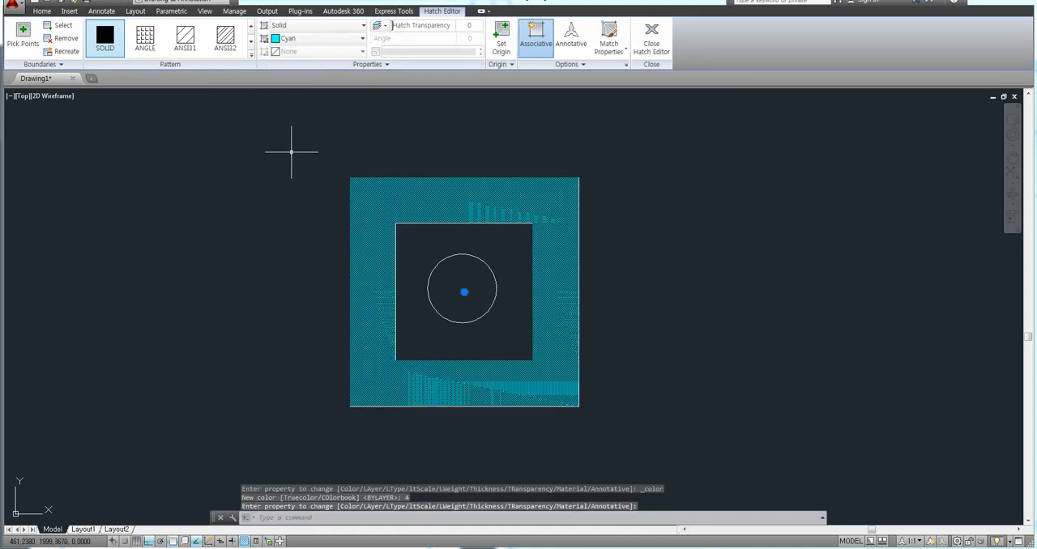
{"action": "key", "text": "Escape"}
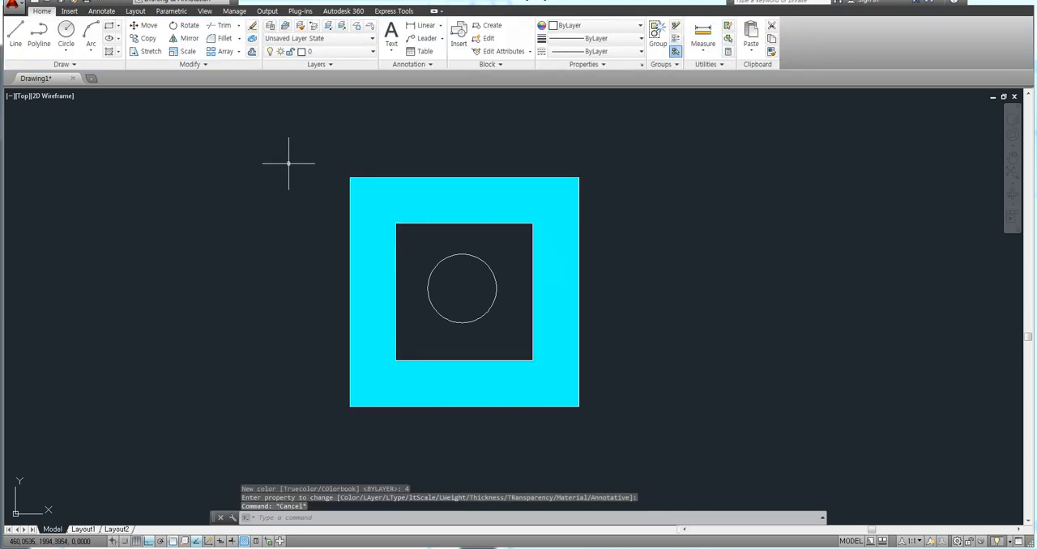
{"action": "key", "text": "Escape"}
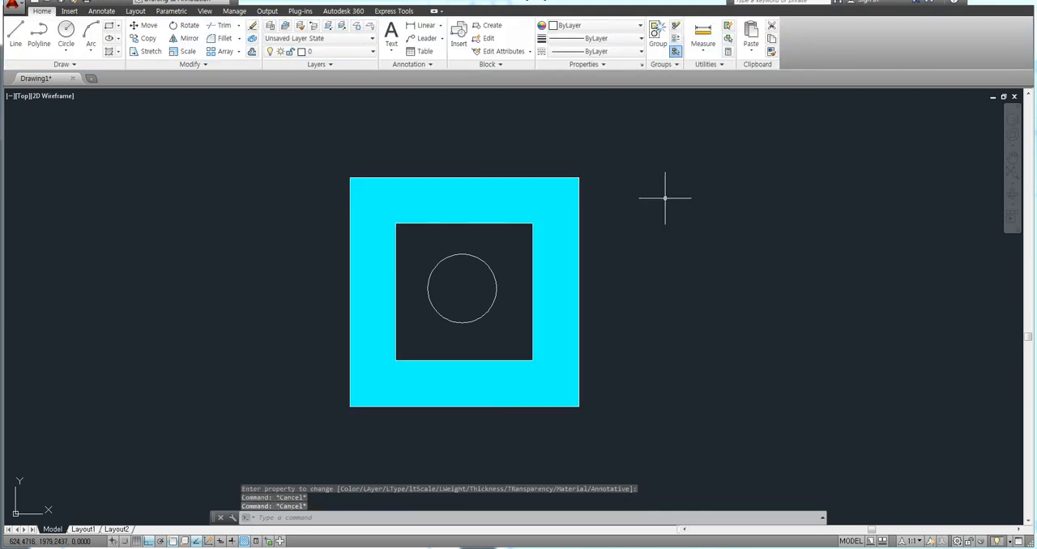
Erase the hatch between the two squares.
{"action": "mouse_move", "coordinate": [695, 190]}
{"action": "middle_mouse_down"}
{"action": "mouse_move", "coordinate": [648, 183]}
{"action": "mouse_move", "coordinate": [657, 165]}
{"action": "middle_mouse_up"}
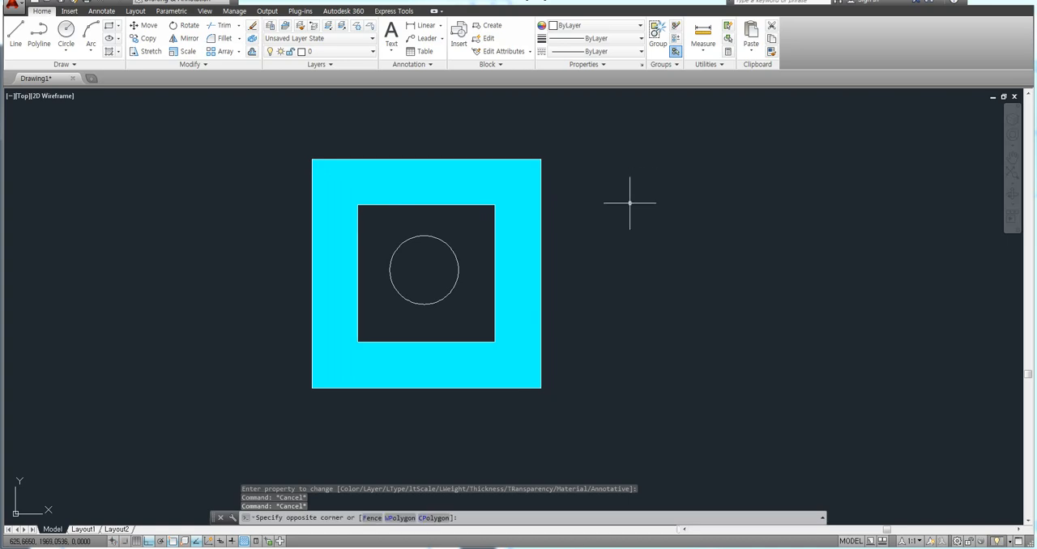
{"action": "left_click", "coordinate": [532, 188]}
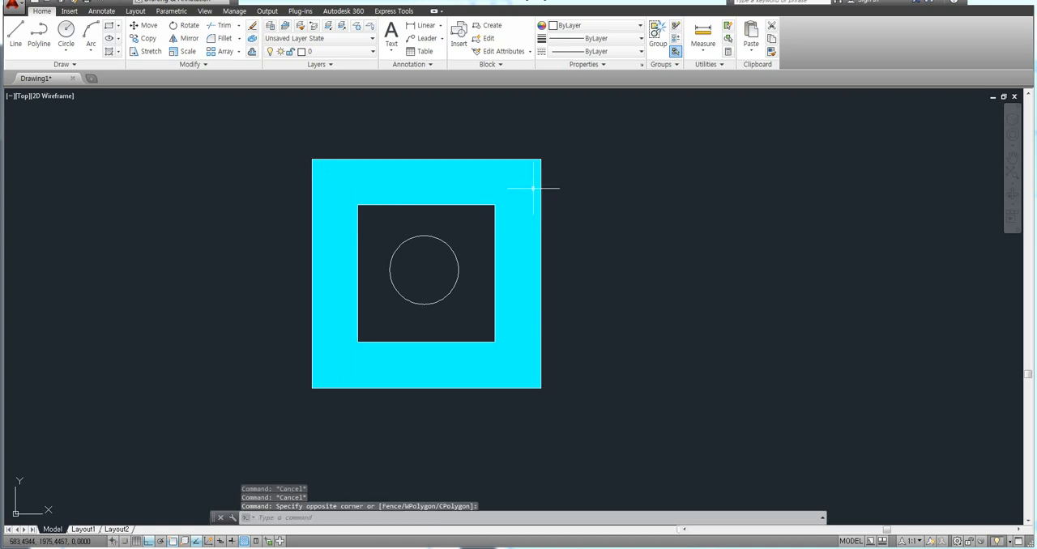
{"action": "left_click", "coordinate": [409, 178]}
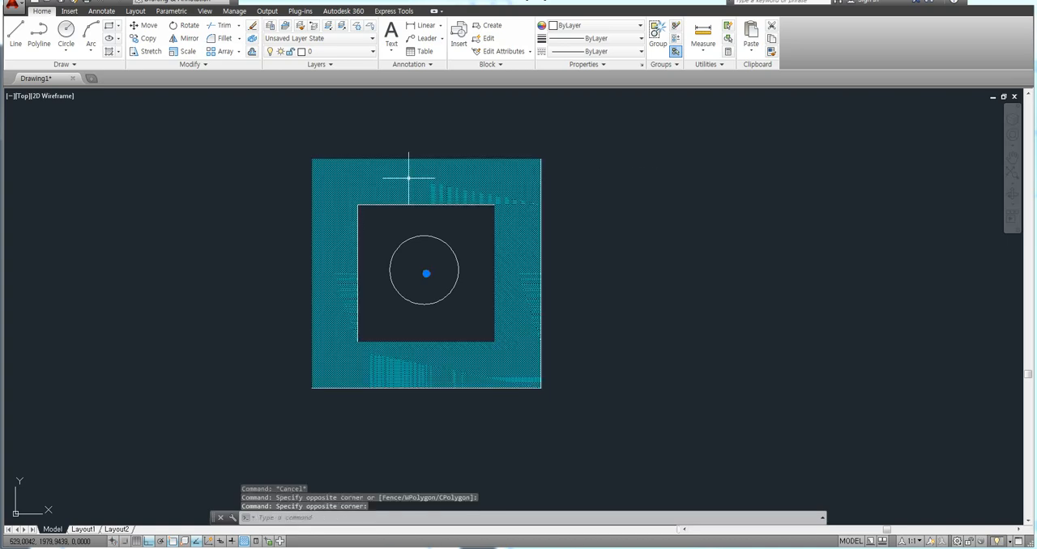
{"action": "key", "text": "Delete"}
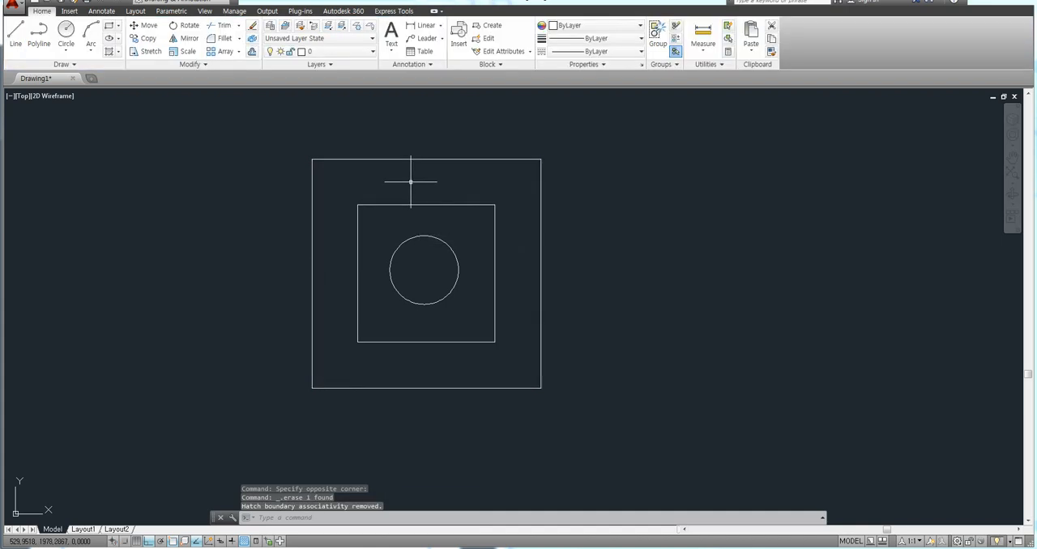
{"action": "middle_click_drag", "start_coordinate": [386, 189], "coordinate": [370, 179]}
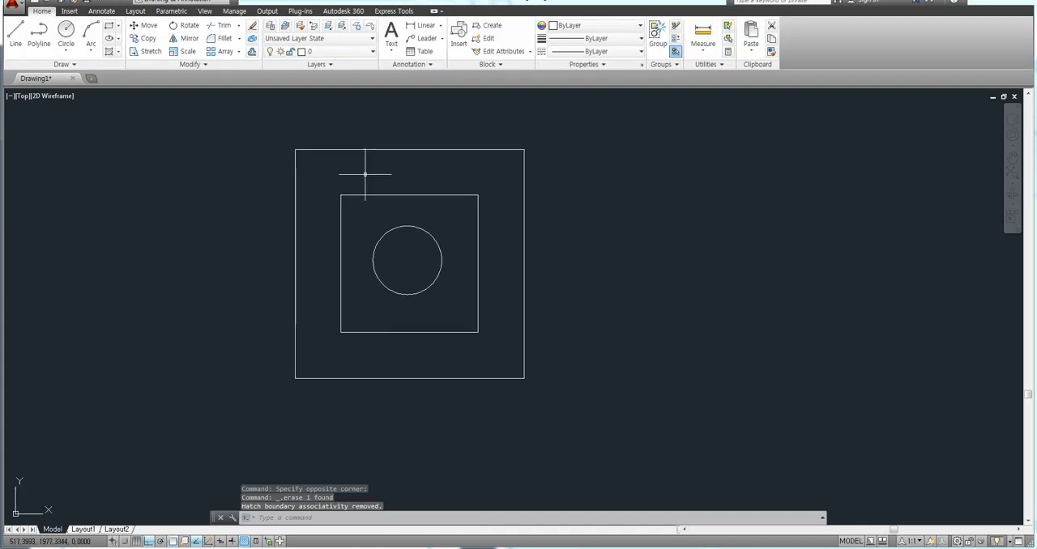
{"action": "scroll", "coordinate": [330, 184], "scroll_direction": "up", "scroll_amount": 2}
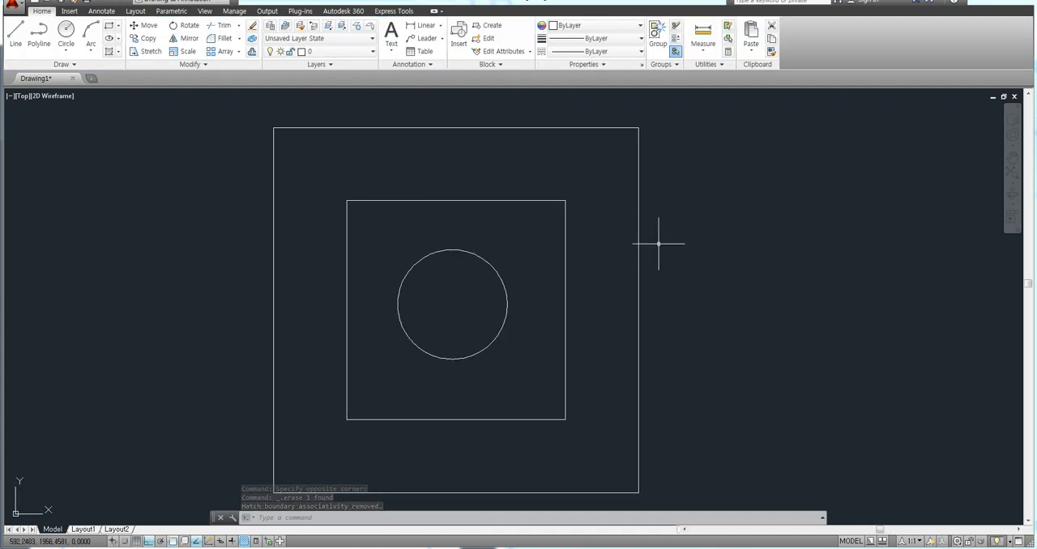
{"action": "middle_click_drag", "start_coordinate": [659, 238], "coordinate": [632, 218]}
{"action": "type", "text": "t"}
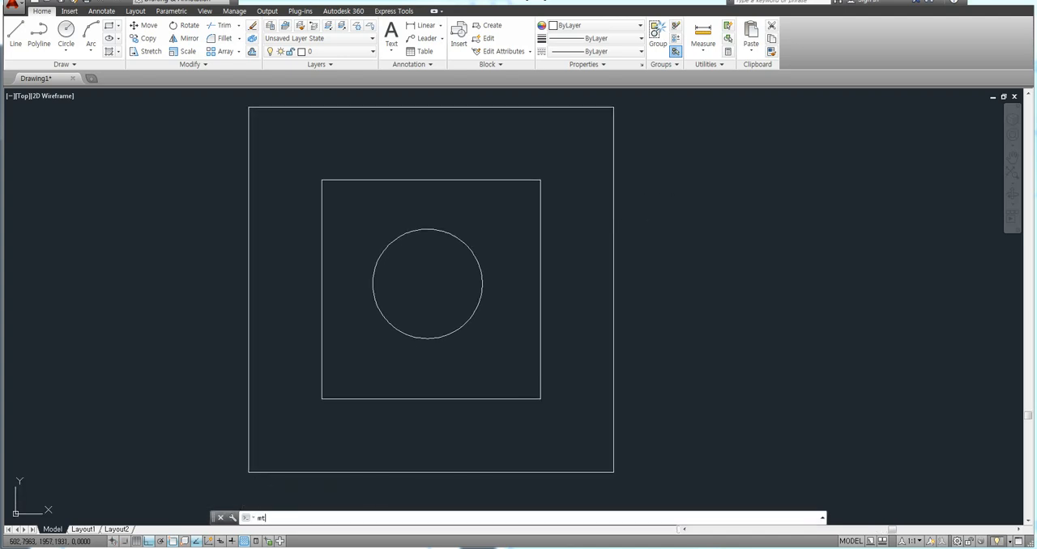
{"action": "key", "text": "Return"}
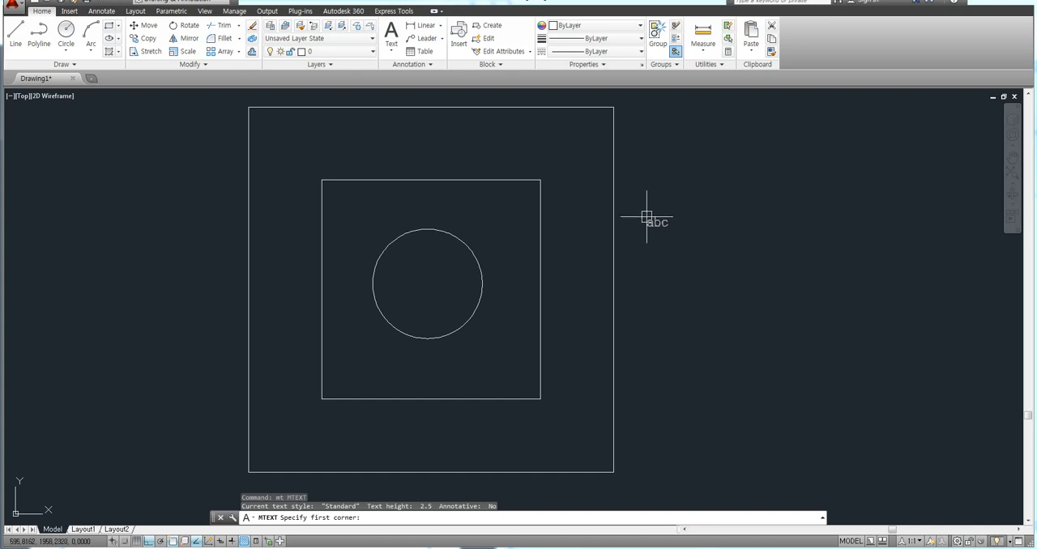
{"action": "left_click", "coordinate": [647, 216]}
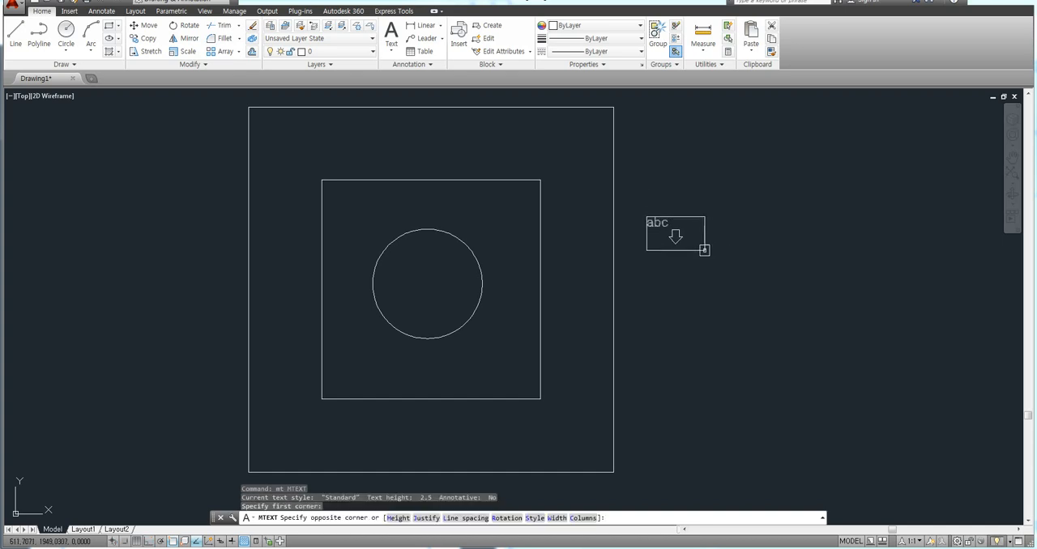
{"action": "key", "text": "Escape"}
Create a multiline text box in the band between the two squares, above the inner square's upper edge.
{"action": "type", "text": "mt"}
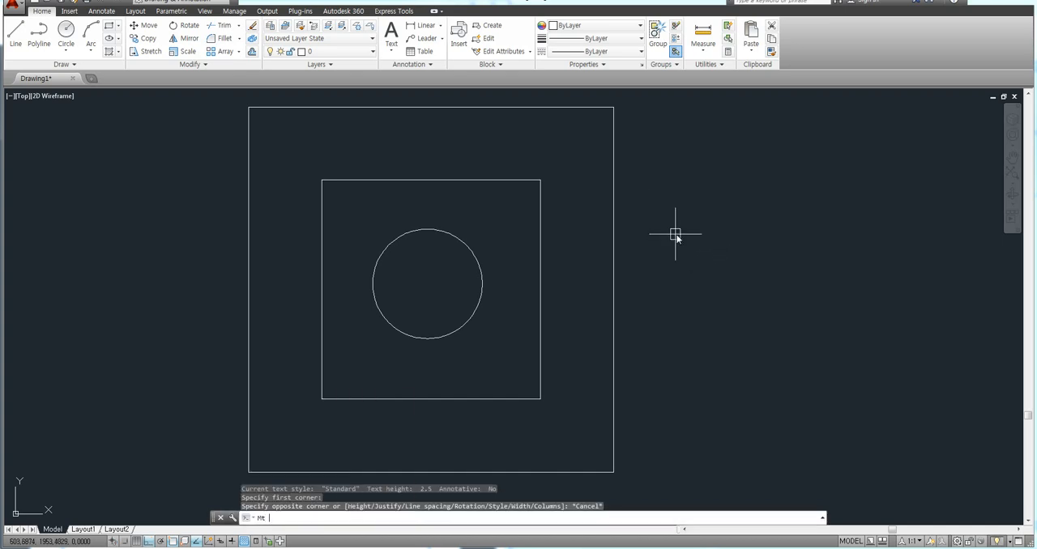
{"action": "key", "text": "Return"}
{"action": "left_click", "coordinate": [443, 128]}
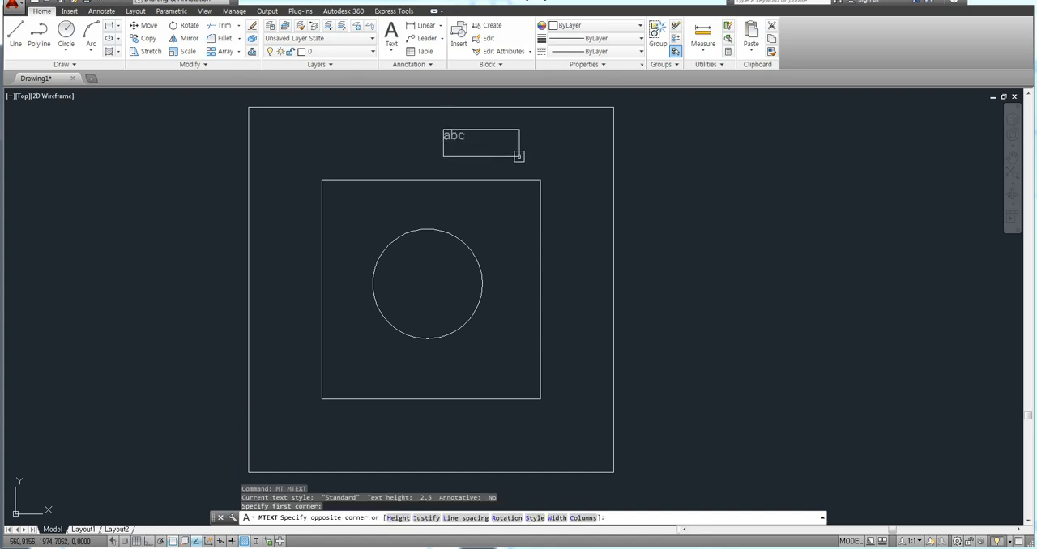
{"action": "left_click", "coordinate": [528, 154]}
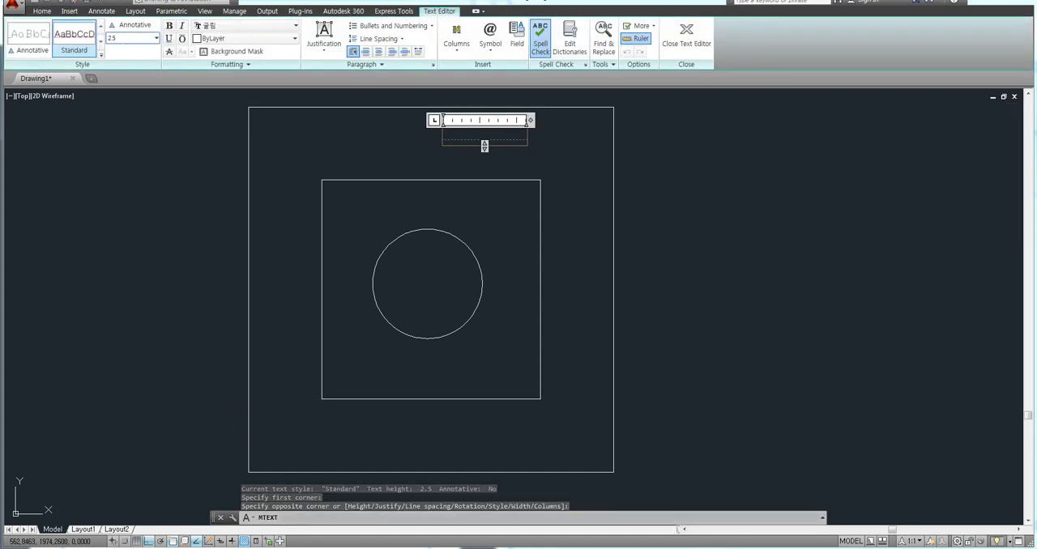
Set the multiline text's height to 5 and its color to Cyan.
{"action": "left_click", "coordinate": [117, 39]}
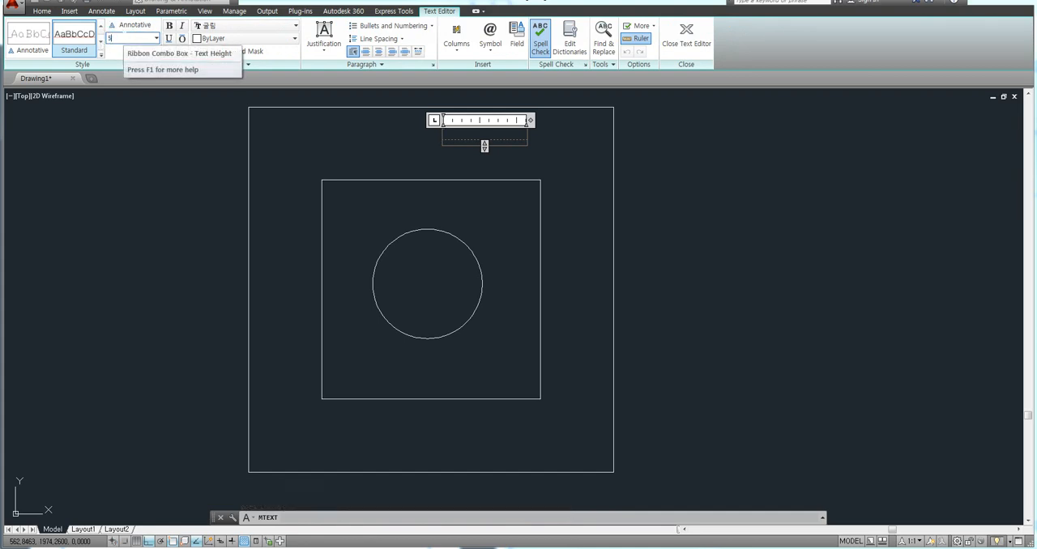
{"action": "key", "text": "Return"}
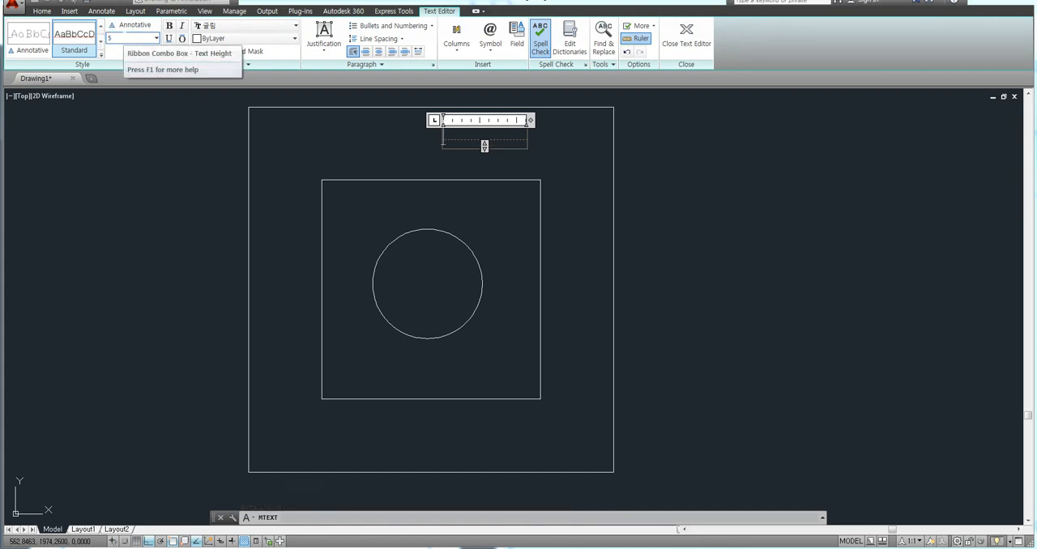
{"action": "left_click", "coordinate": [243, 38]}
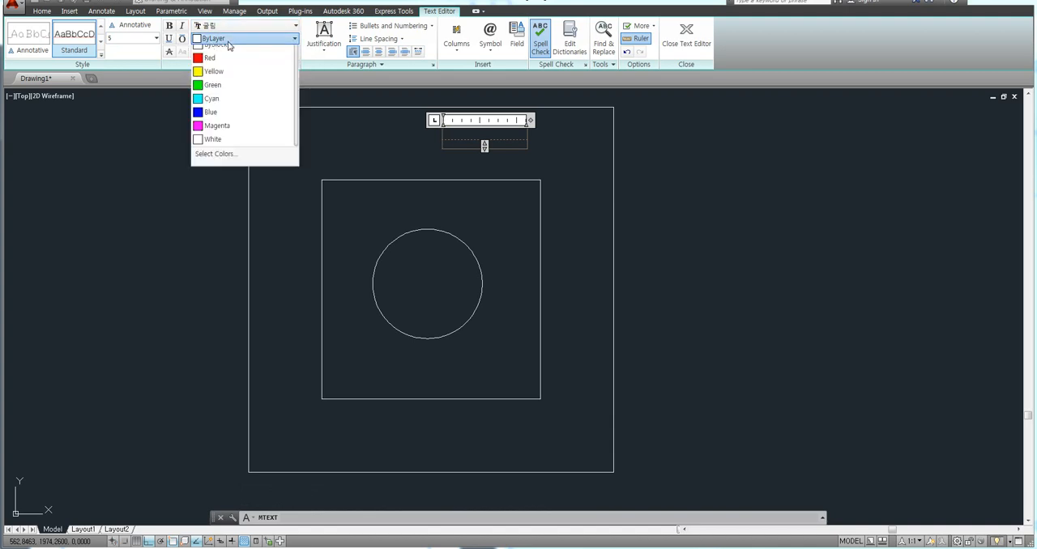
{"action": "left_click", "coordinate": [213, 119]}
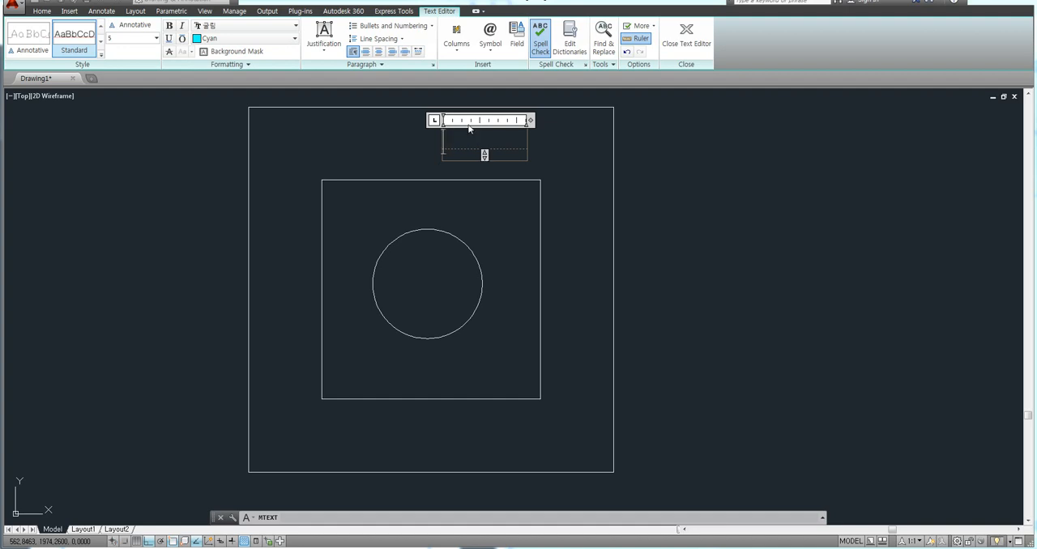
Enter the text 가나다라 and close the text editor.
{"action": "type", "text": "가나다"}
{"action": "key", "text": "Return"}
{"action": "type", "text": "라"}
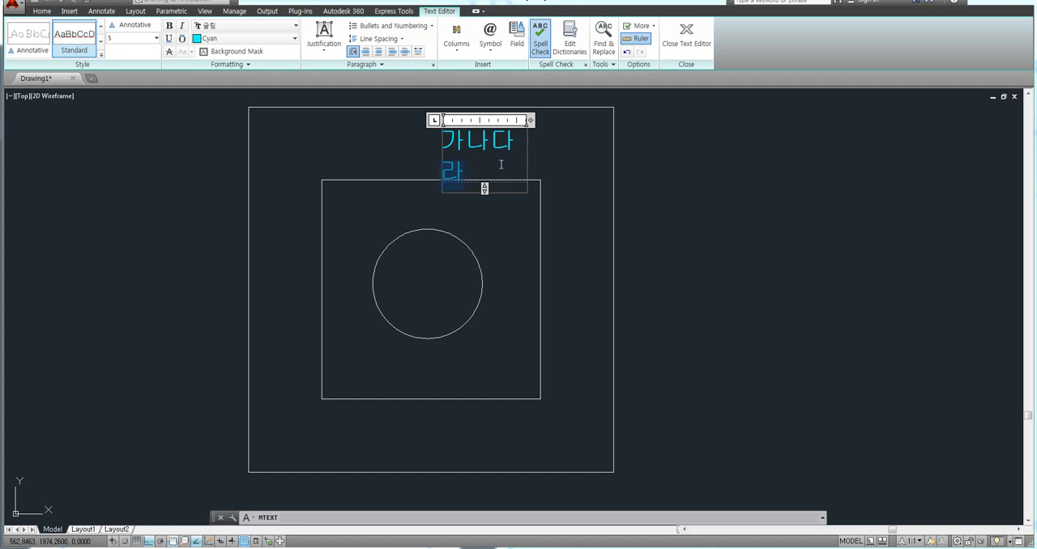
{"action": "left_click", "coordinate": [722, 223]}
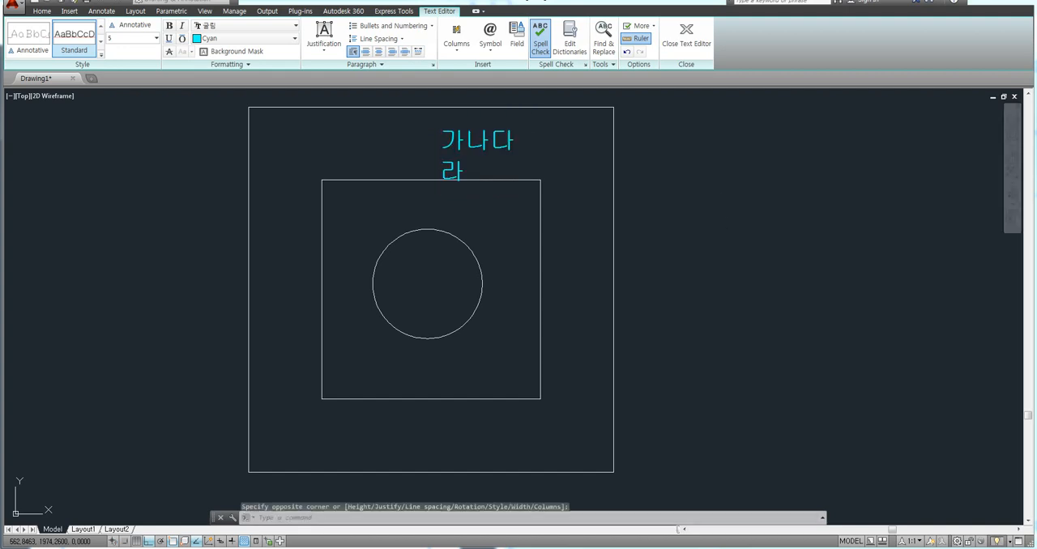
Widen the multiline text box so that 가나다라 fits on a single line.
{"action": "scroll", "coordinate": [505, 189], "scroll_direction": "up", "scroll_amount": 2}
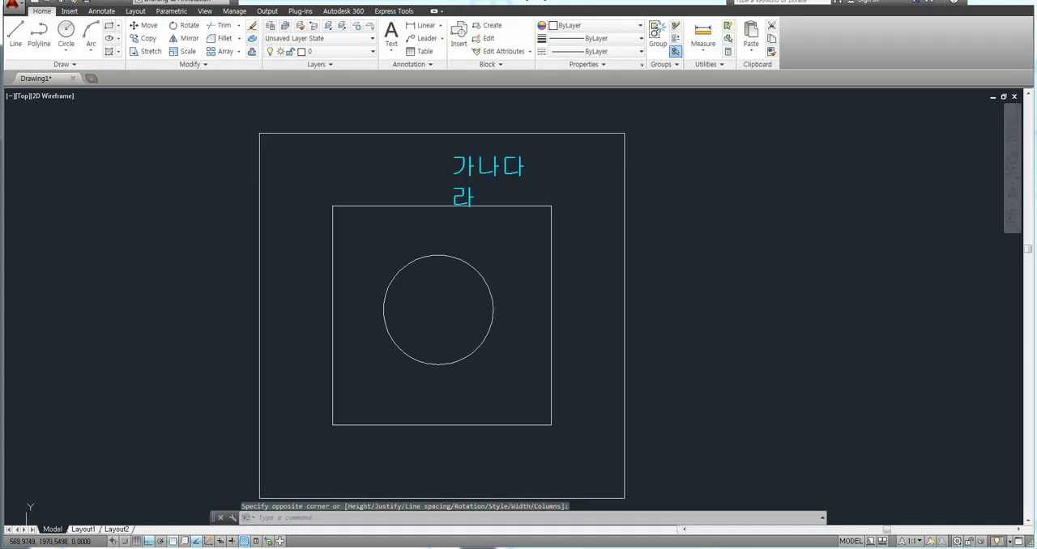
{"action": "left_click", "coordinate": [508, 165]}
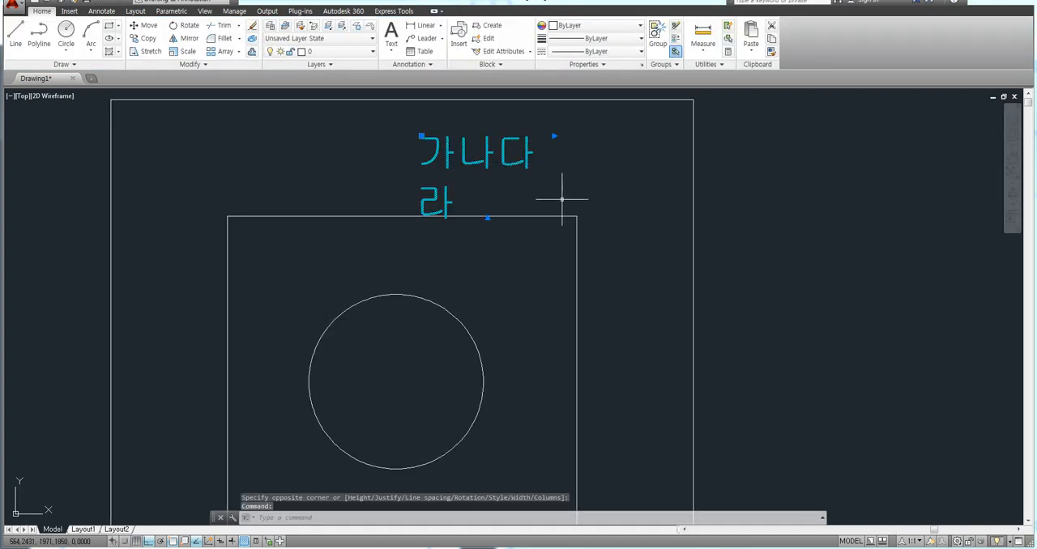
{"action": "left_click", "coordinate": [553, 135]}
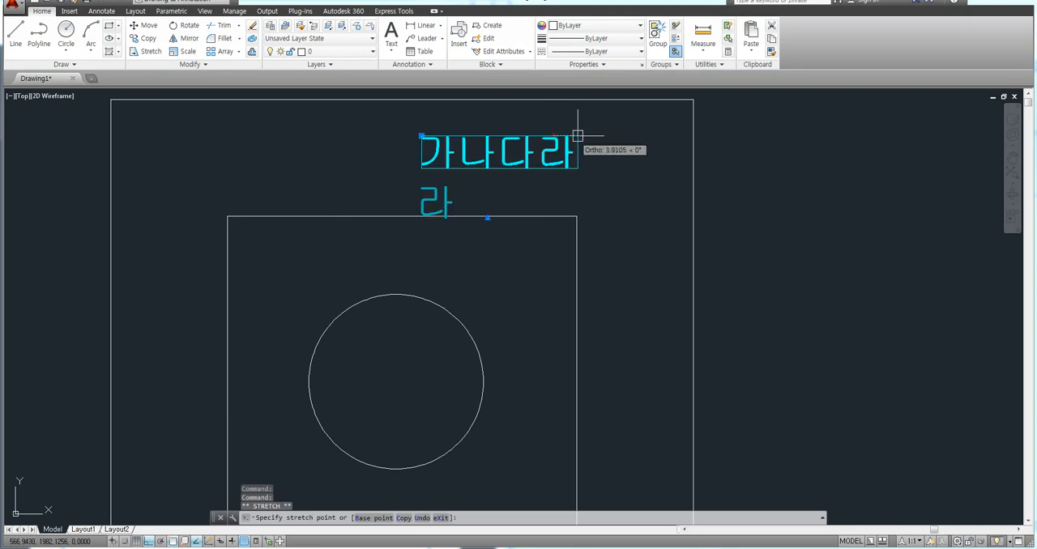
{"action": "left_click", "coordinate": [620, 135]}
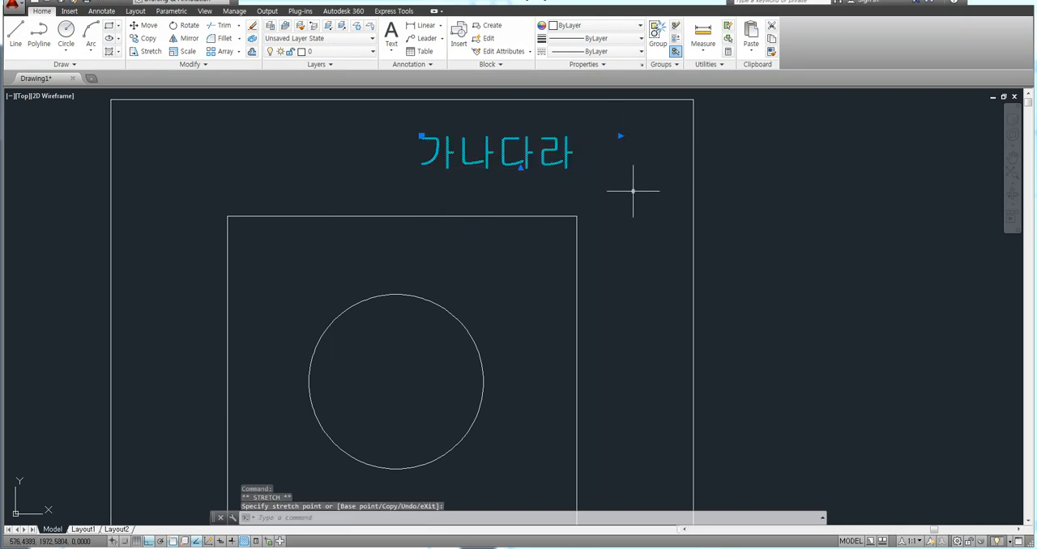
{"action": "key", "text": "Escape"}
{"action": "key", "text": "Escape"}
{"action": "key", "text": "Escape"}
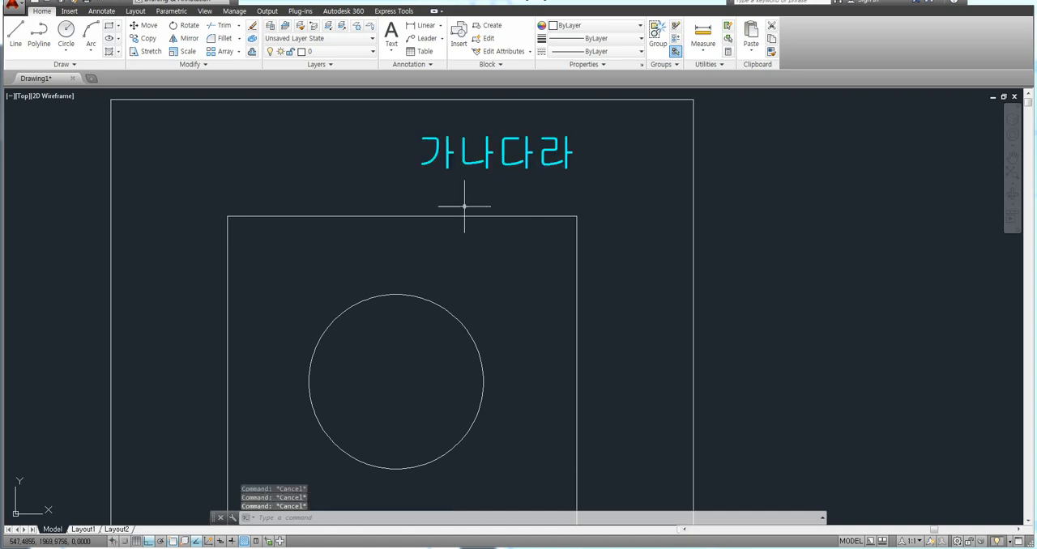
Hatch the area between the outer and inner squares with the ANSI31 pattern, leaving the text as an island.
{"action": "scroll", "coordinate": [440, 224], "scroll_direction": "down", "scroll_amount": 2}
{"action": "middle_click_drag", "start_coordinate": [505, 224], "coordinate": [504, 206]}
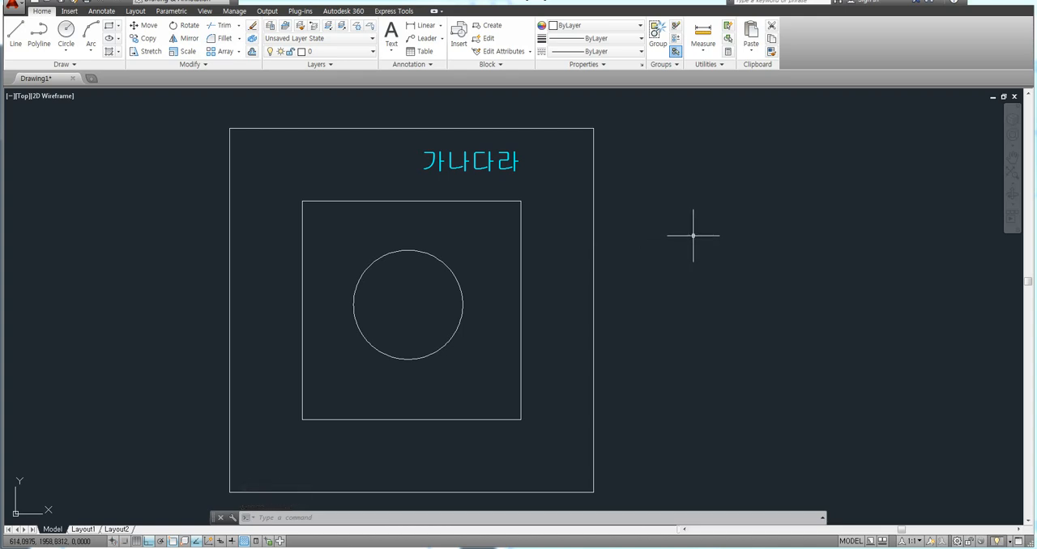
{"action": "middle_click_drag", "start_coordinate": [454, 216], "coordinate": [458, 201]}
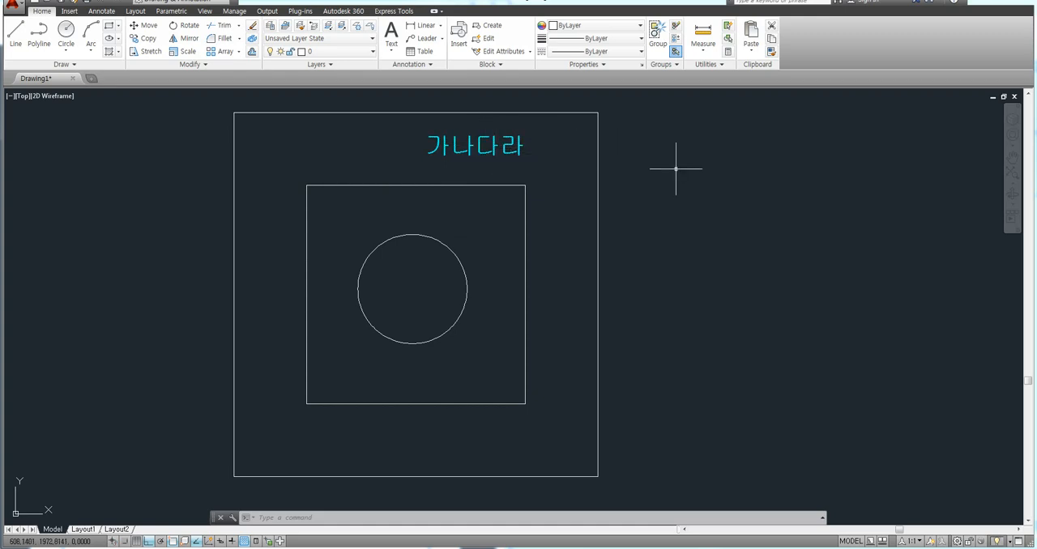
{"action": "middle_click_drag", "start_coordinate": [678, 164], "coordinate": [679, 169]}
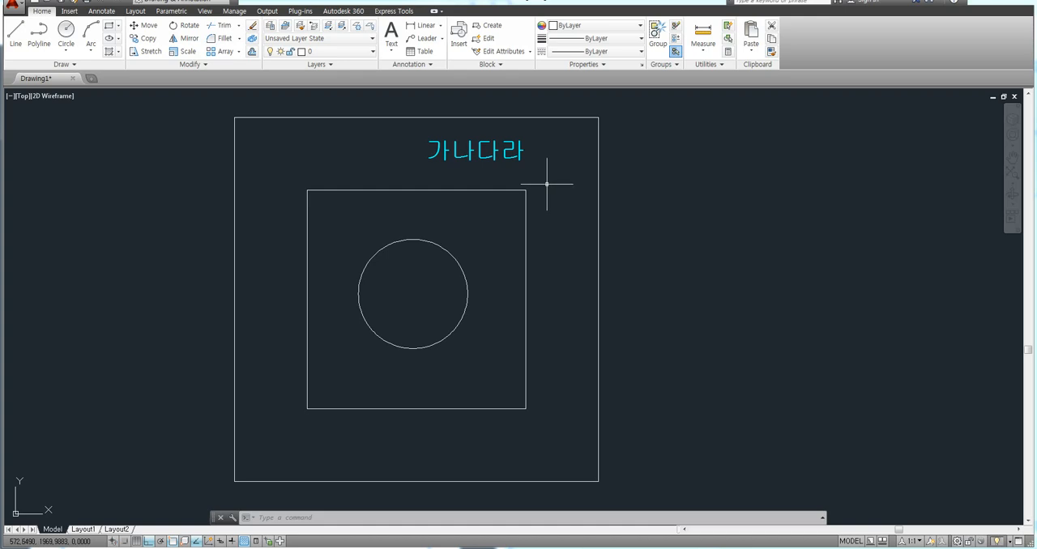
{"action": "middle_click_drag", "start_coordinate": [643, 190], "coordinate": [630, 178]}
{"action": "type", "text": "h"}
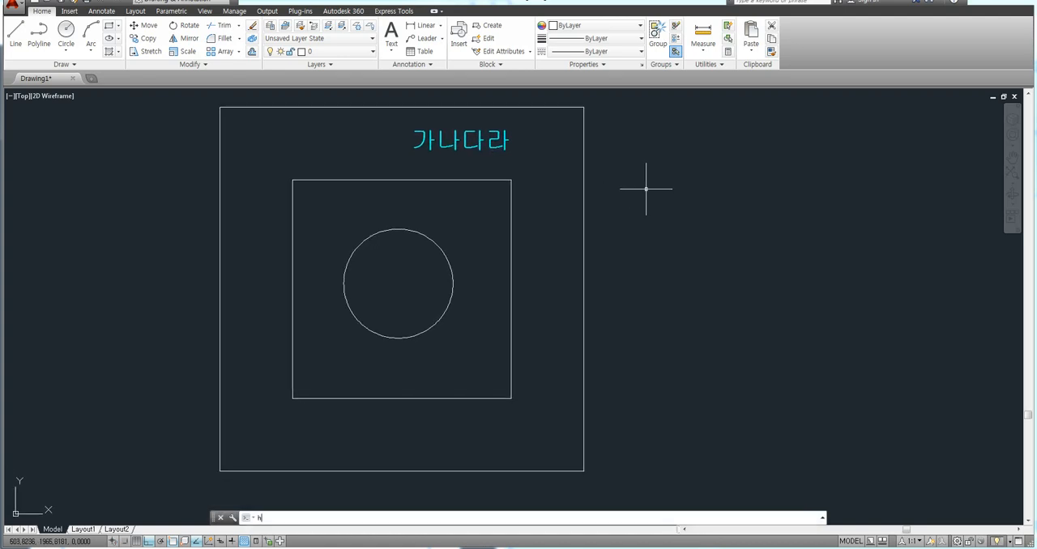
{"action": "key", "text": "Return"}
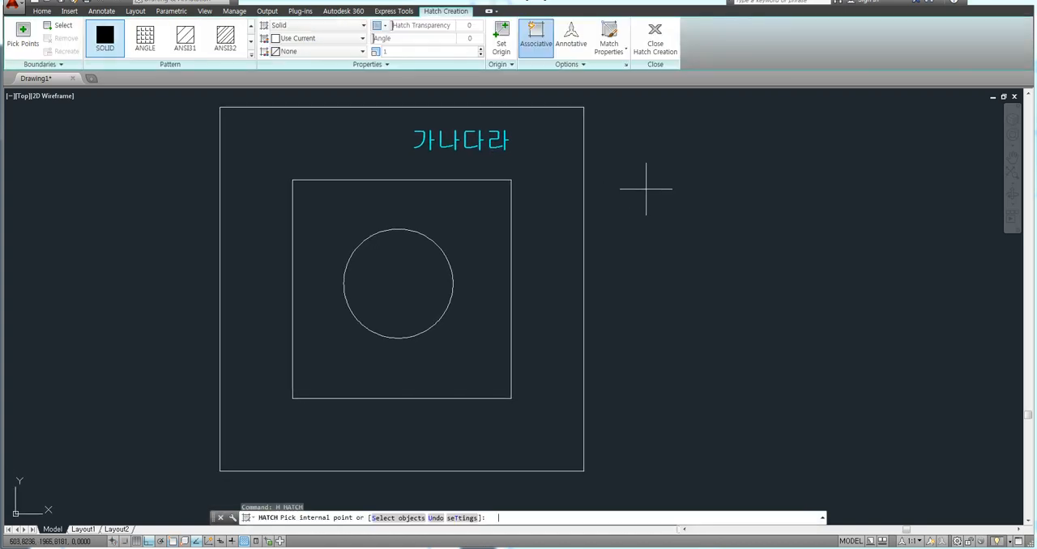
{"action": "left_click", "coordinate": [189, 42]}
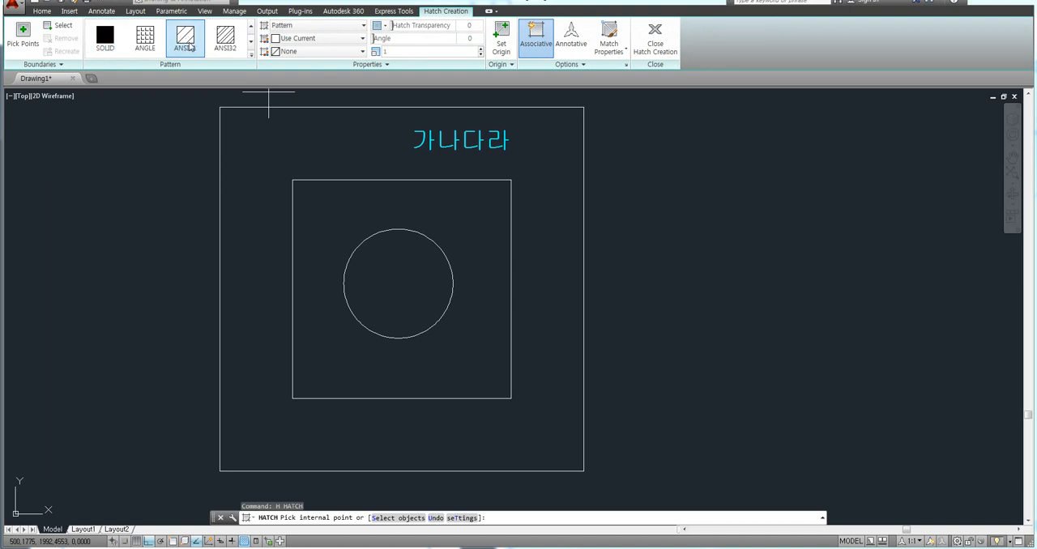
{"action": "left_click", "coordinate": [282, 144]}
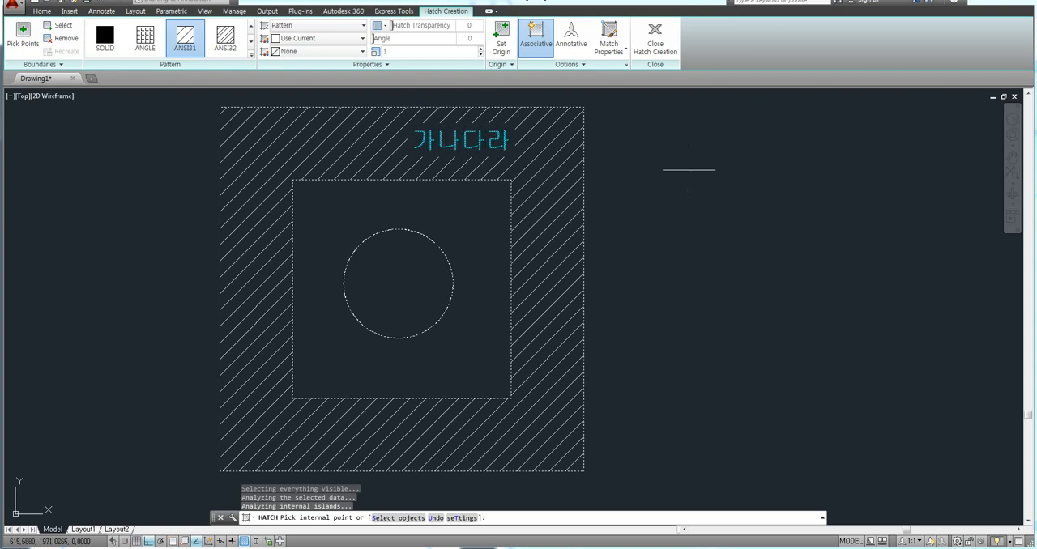
{"action": "key", "text": "Return"}
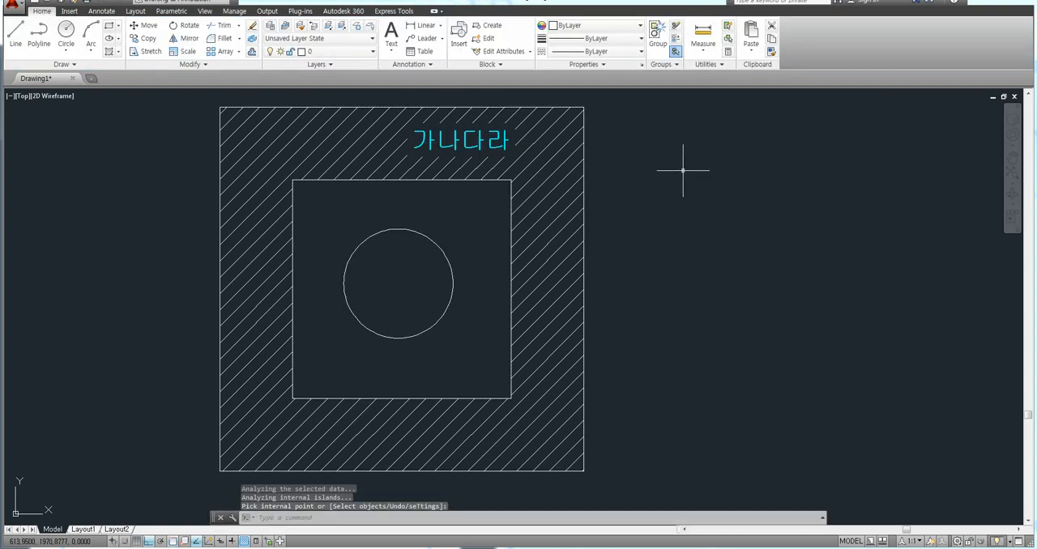
Erase the 가나다라 text from the hatched band and undo the deletion.
{"action": "left_click", "coordinate": [480, 141]}
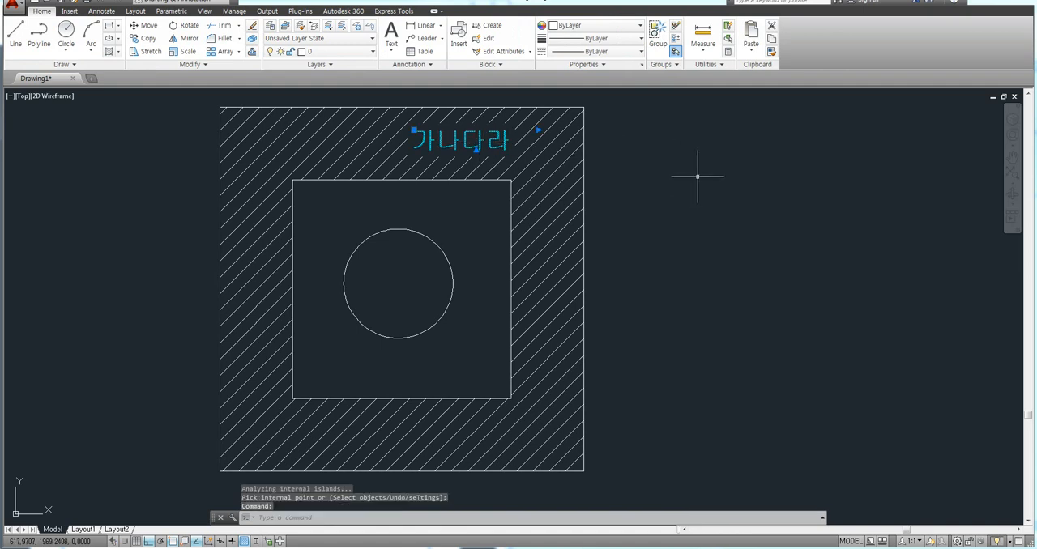
{"action": "key", "text": "Delete"}
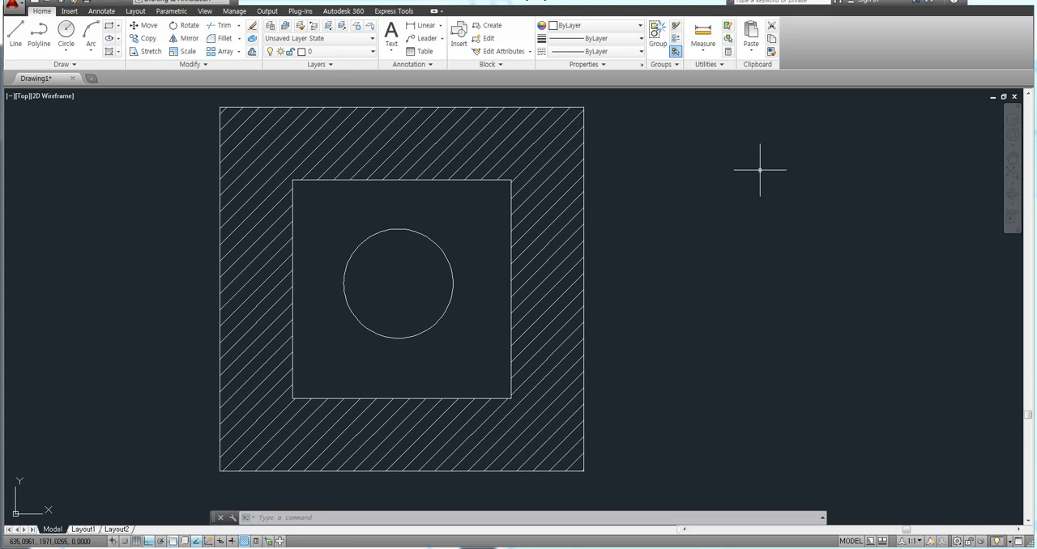
{"action": "key", "text": "ctrl+z"}
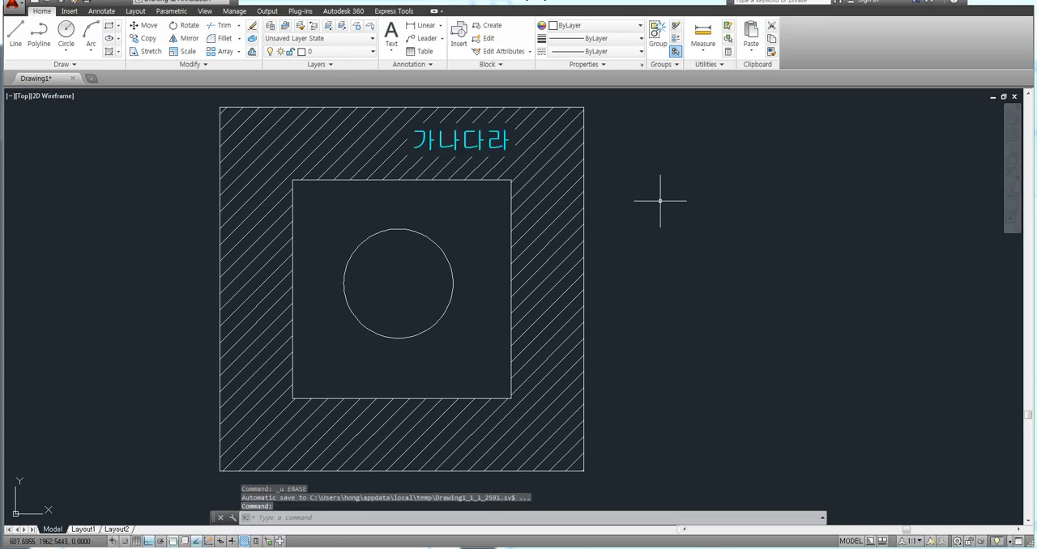
{"action": "key", "text": "Return"}
{"action": "left_click", "coordinate": [488, 150]}
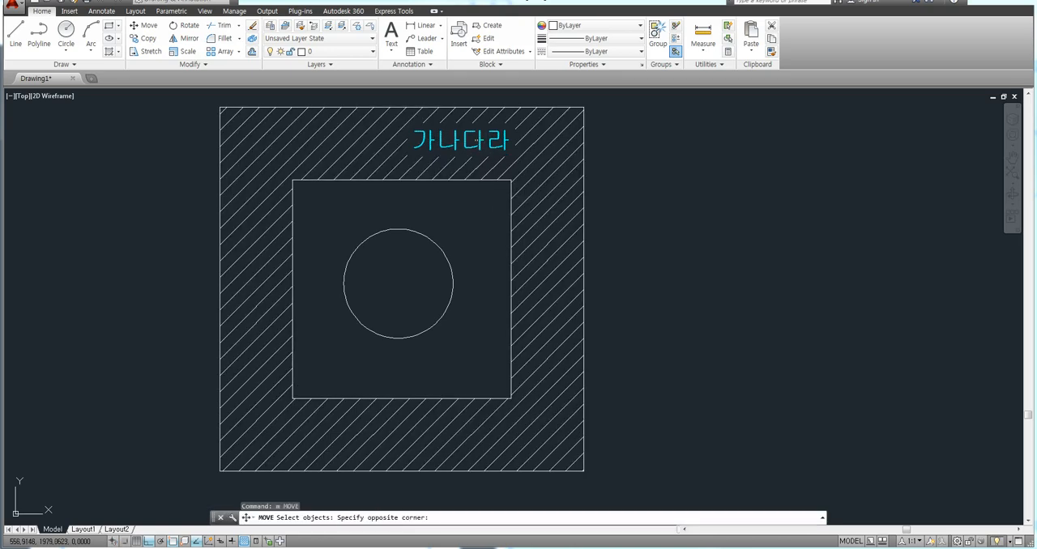
{"action": "left_click", "coordinate": [455, 149]}
{"action": "key", "text": "Return"}
{"action": "left_click", "coordinate": [456, 149]}
{"action": "key", "text": "Escape"}
{"action": "key", "text": "Escape"}
{"action": "key", "text": "Escape"}
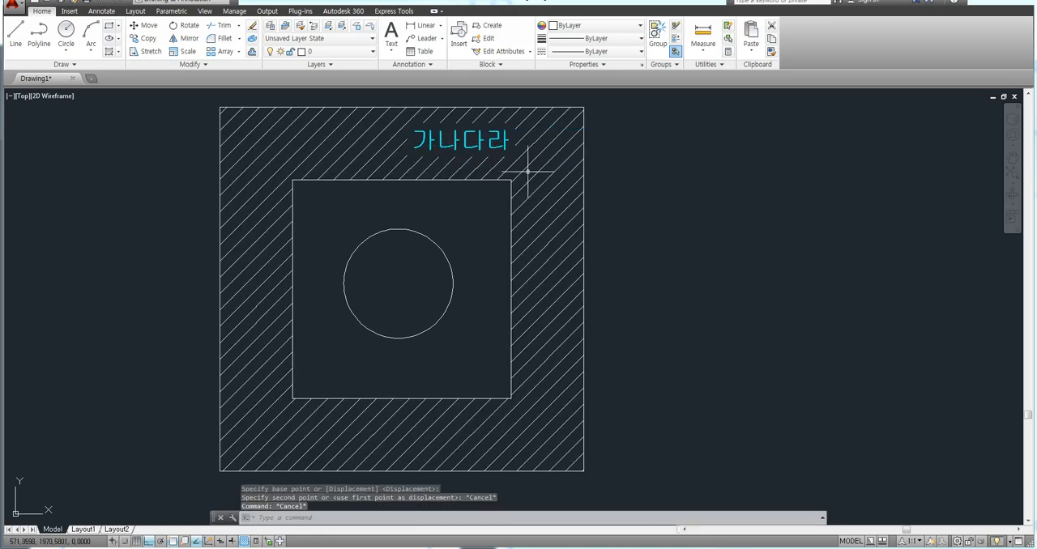
Create a second multiline text box in the hatched band, above the inner square's upper-left corner.
{"action": "type", "text": "mt"}
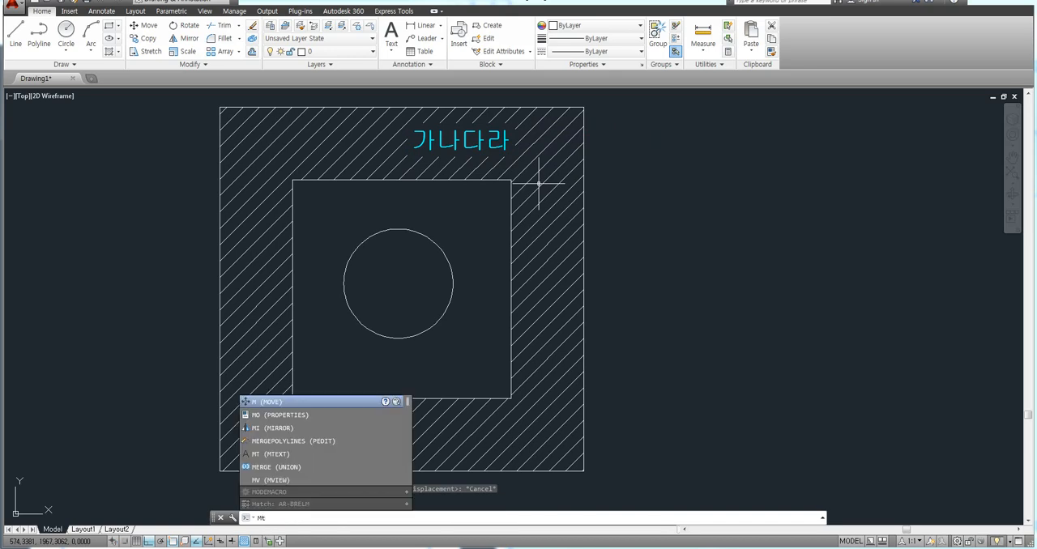
{"action": "key", "text": "Return"}
{"action": "scroll", "coordinate": [284, 127], "scroll_direction": "up", "scroll_amount": 3}
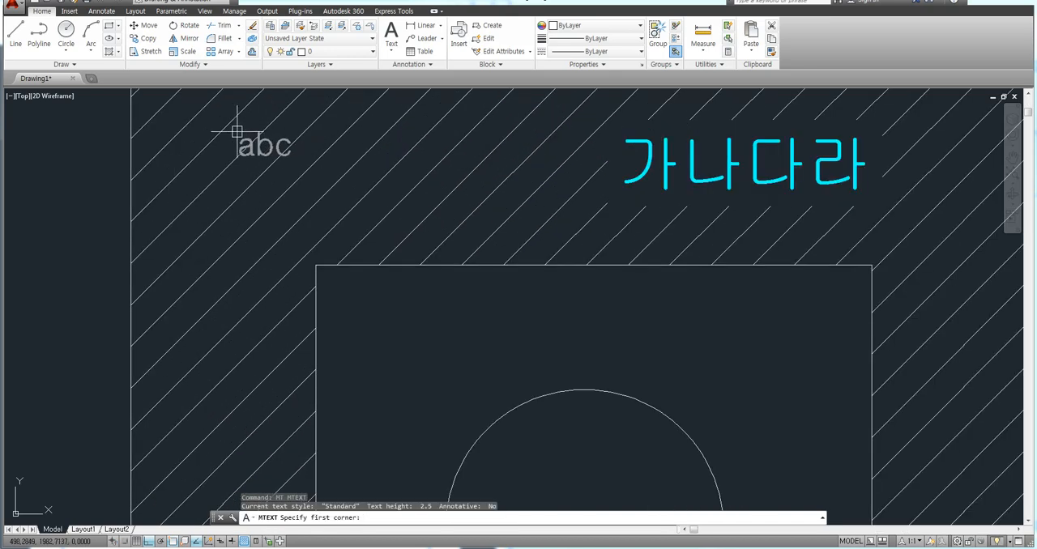
{"action": "left_click", "coordinate": [237, 131]}
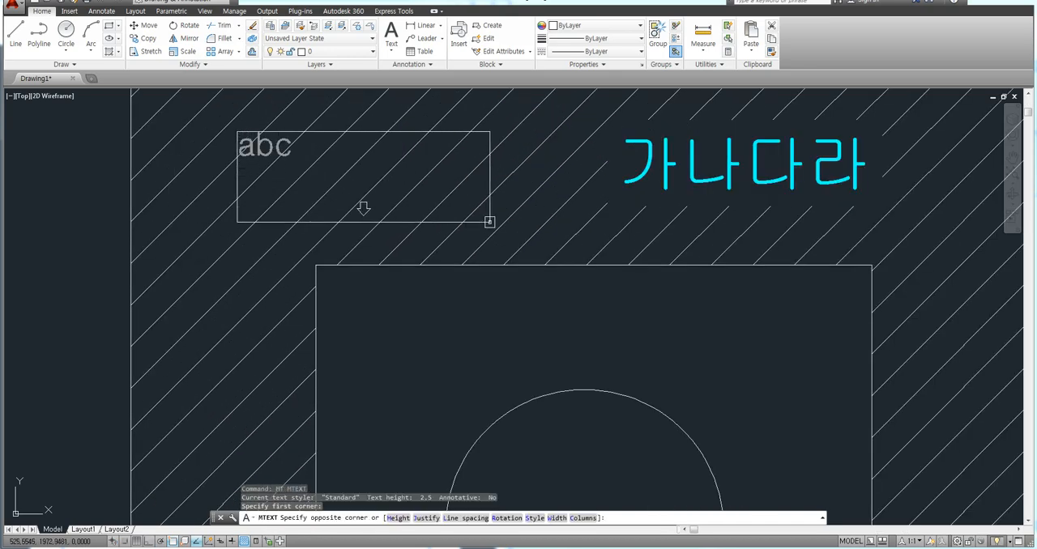
{"action": "left_click", "coordinate": [491, 227]}
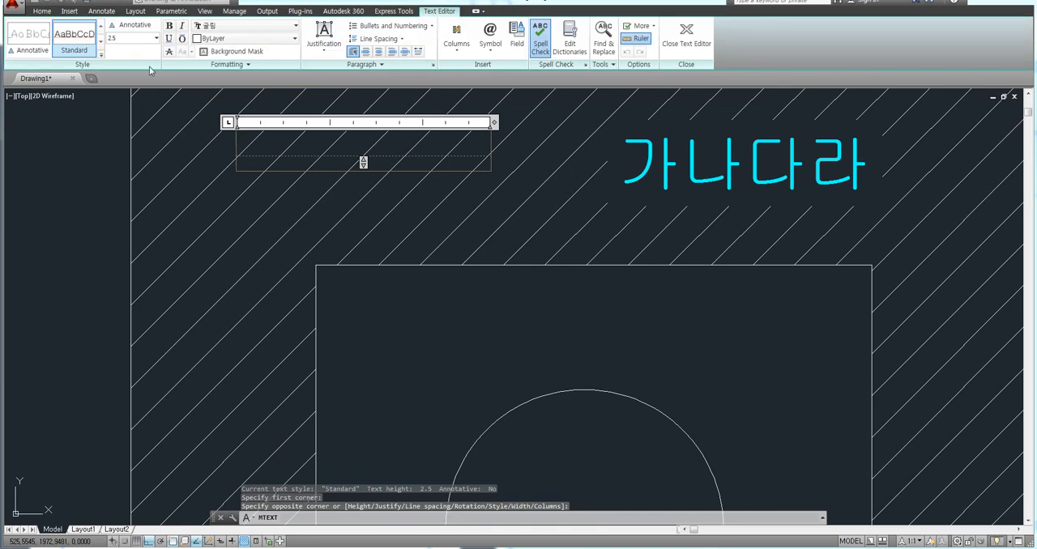
Set the new text's height to 5, enter ABC가 and close the text editor.
{"action": "left_click", "coordinate": [133, 38]}
{"action": "type", "text": "5"}
{"action": "key", "text": "Return"}
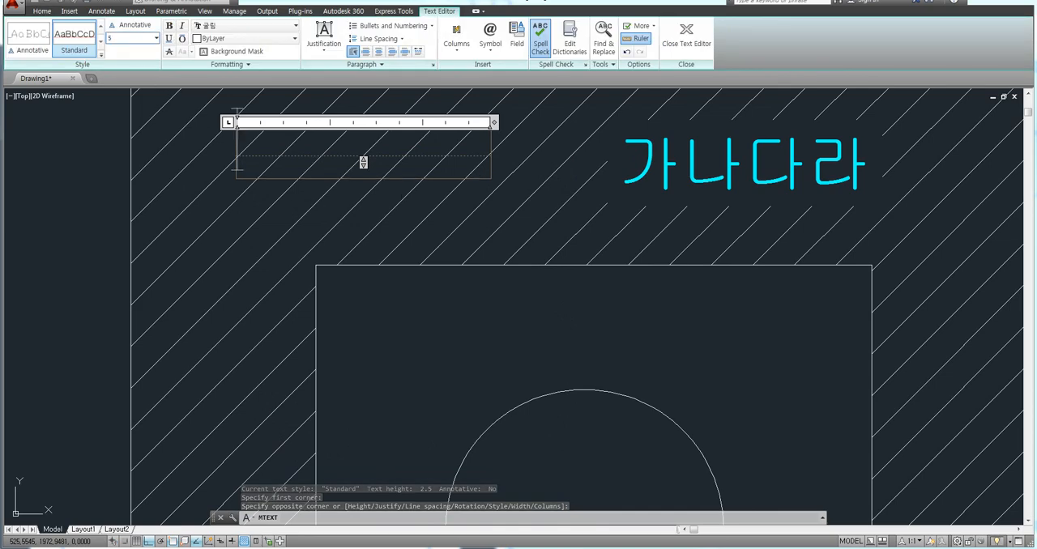
{"action": "type", "text": "ABC"}
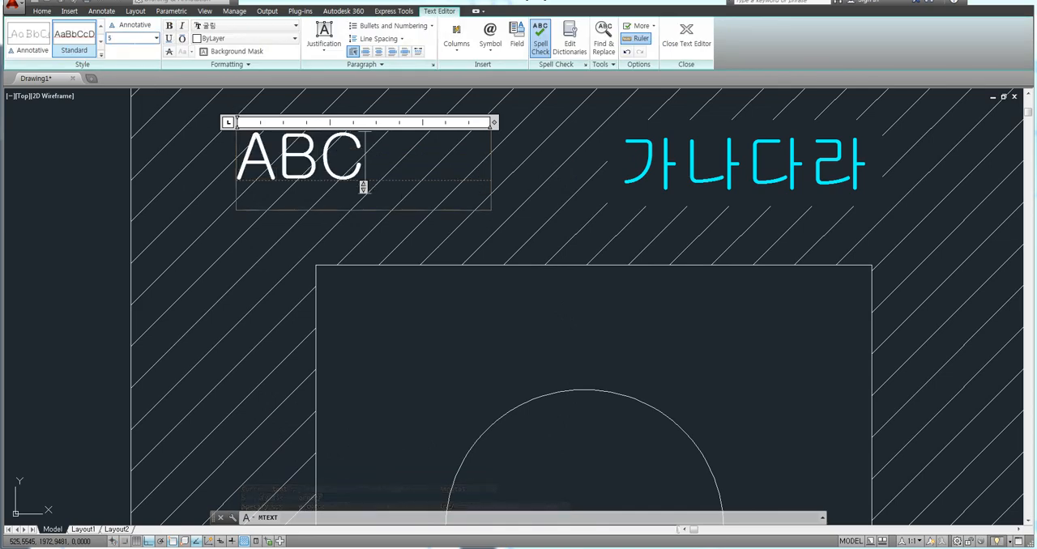
{"action": "type", "text": "가"}
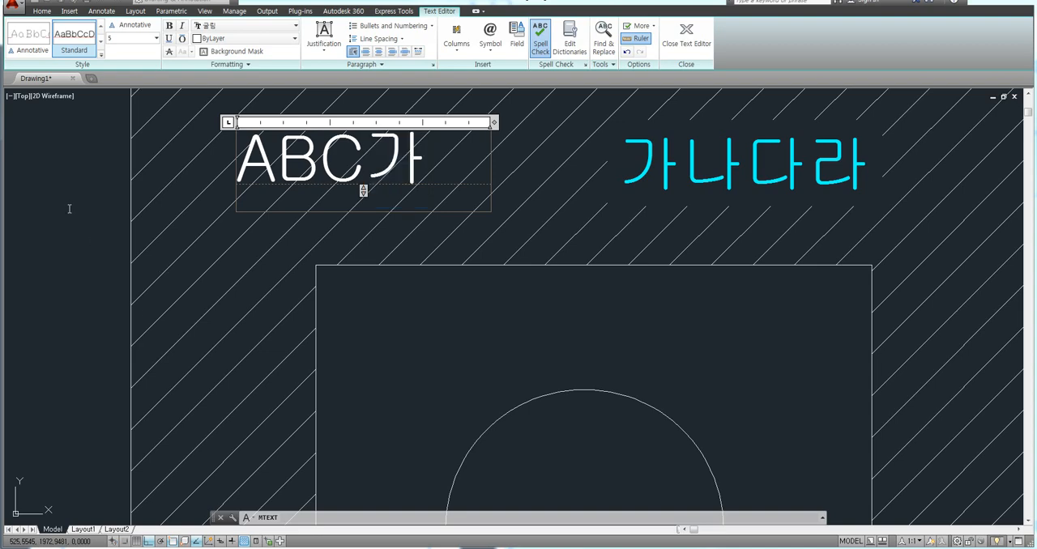
{"action": "left_click", "coordinate": [66, 267]}
{"action": "scroll", "coordinate": [280, 225], "scroll_direction": "down", "scroll_amount": 1}
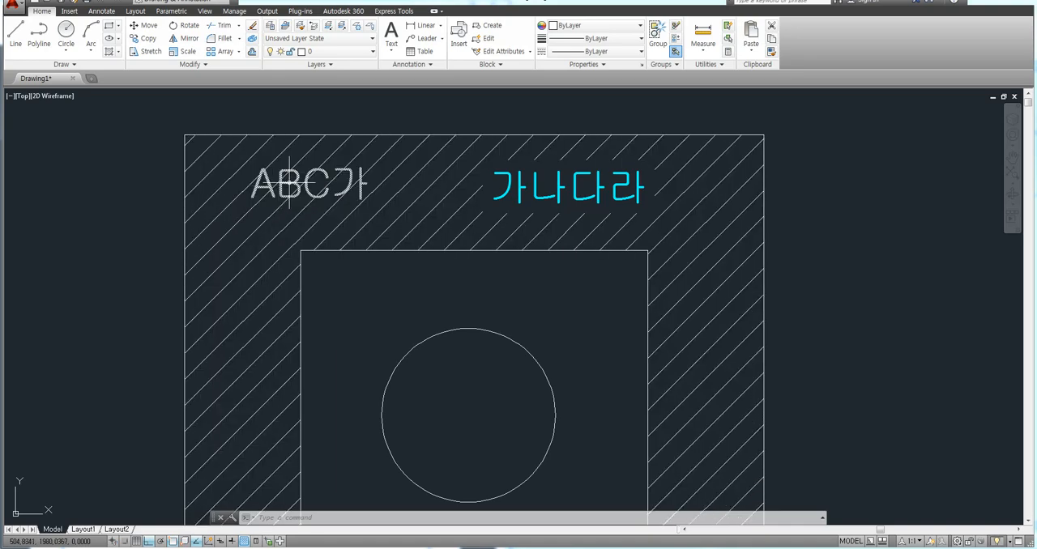
Change the color of the ABC가 text to Red and clear the selection.
{"action": "scroll", "coordinate": [298, 166], "scroll_direction": "up", "scroll_amount": 5}
{"action": "scroll", "coordinate": [298, 166], "scroll_direction": "up", "scroll_amount": 5}
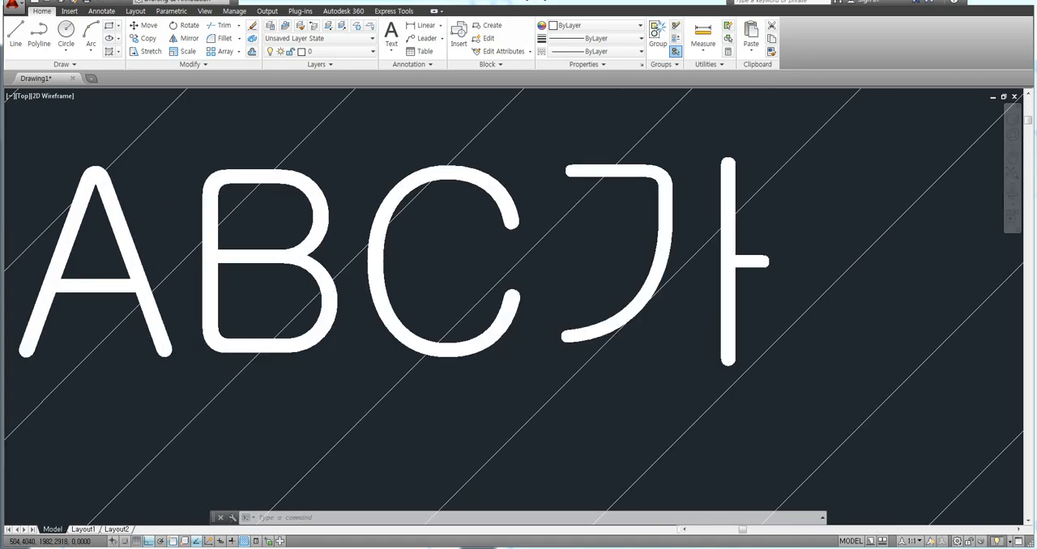
{"action": "scroll", "coordinate": [322, 206], "scroll_direction": "down", "scroll_amount": 5}
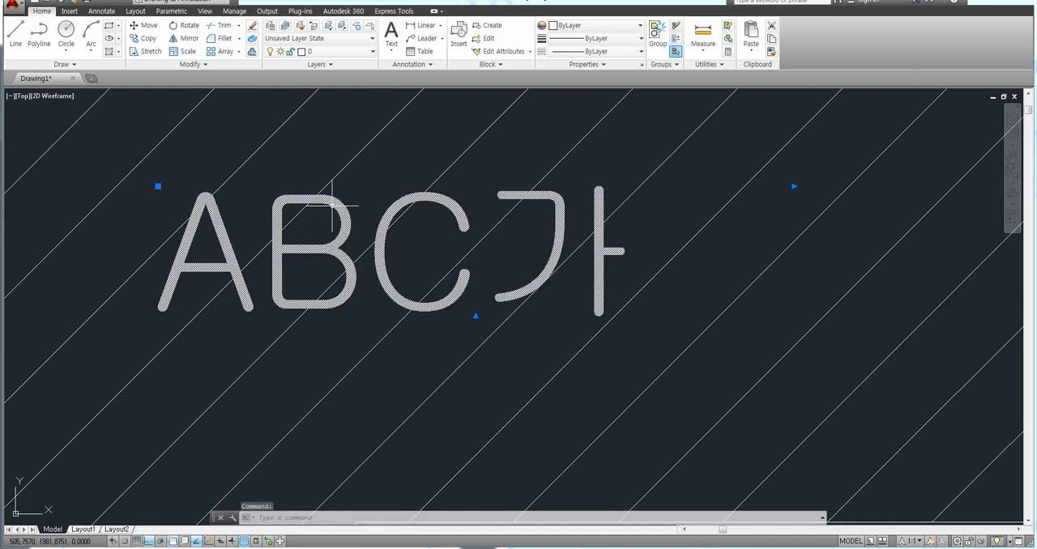
{"action": "key", "text": "Escape"}
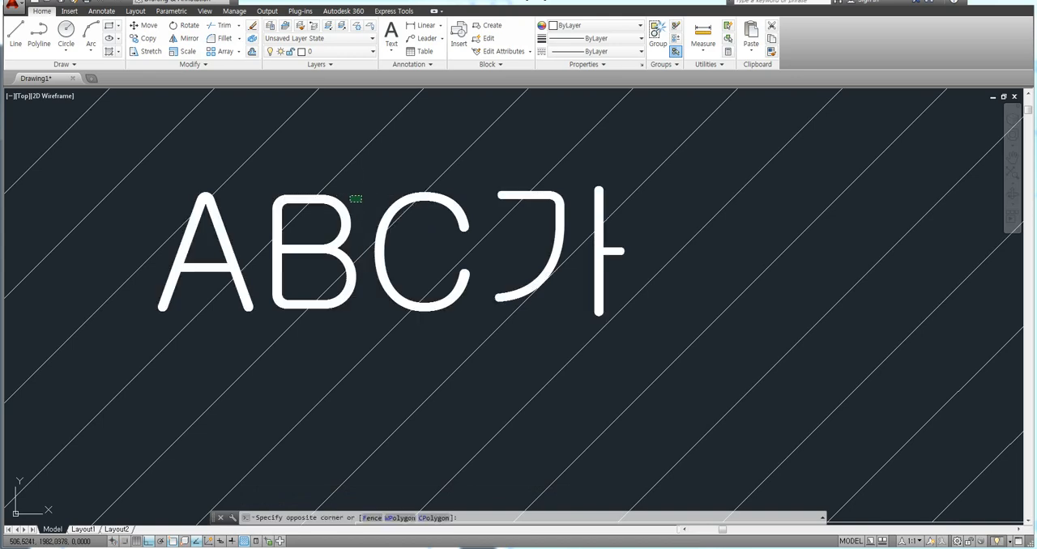
{"action": "left_click", "coordinate": [341, 204]}
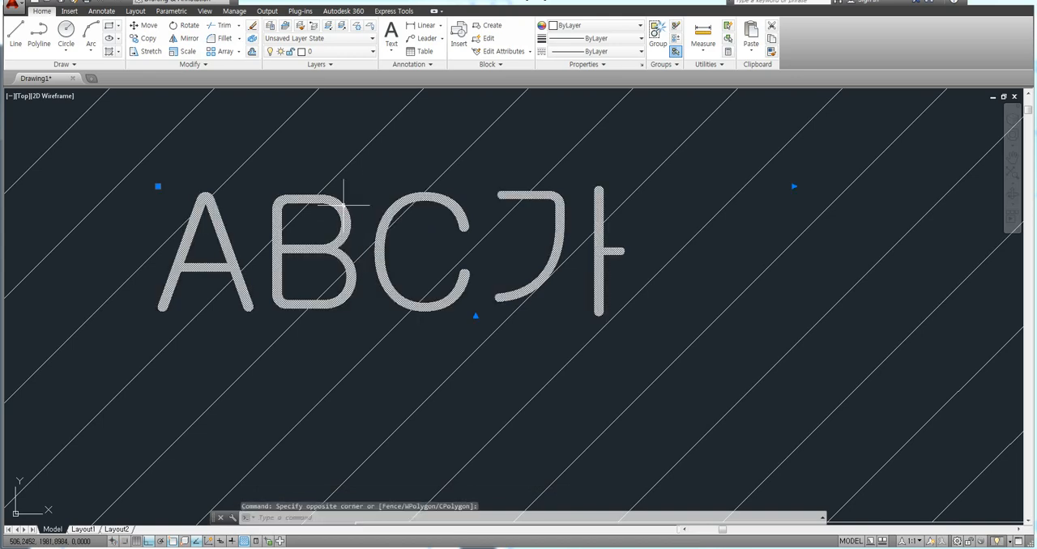
{"action": "left_click", "coordinate": [567, 26]}
{"action": "left_click", "coordinate": [568, 66]}
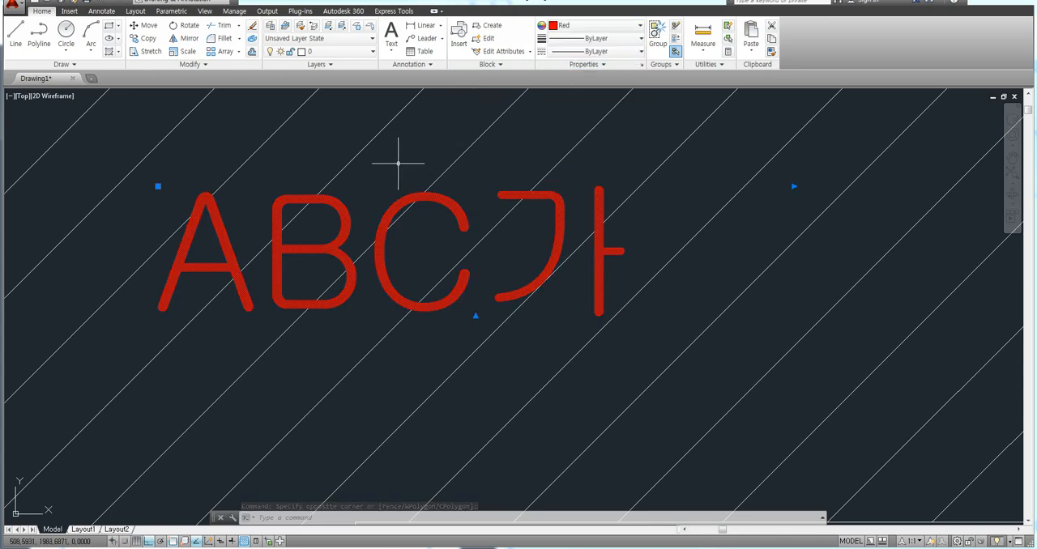
{"action": "key", "text": "Escape"}
{"action": "key", "text": "Escape"}
{"action": "key", "text": "Escape"}
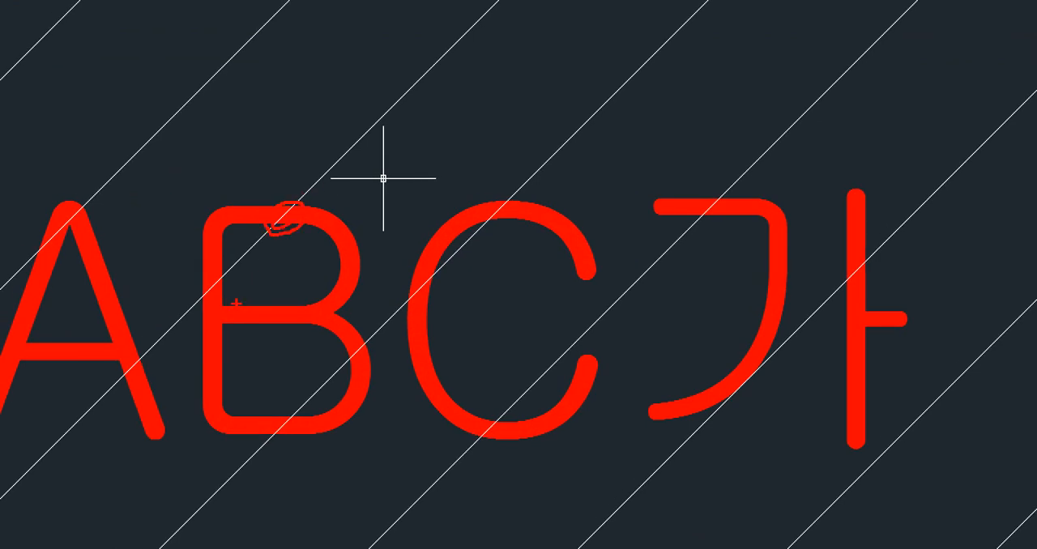
Turn Ortho mode on.
{"action": "left_click_drag", "start_coordinate": [212, 307], "coordinate": [225, 270]}
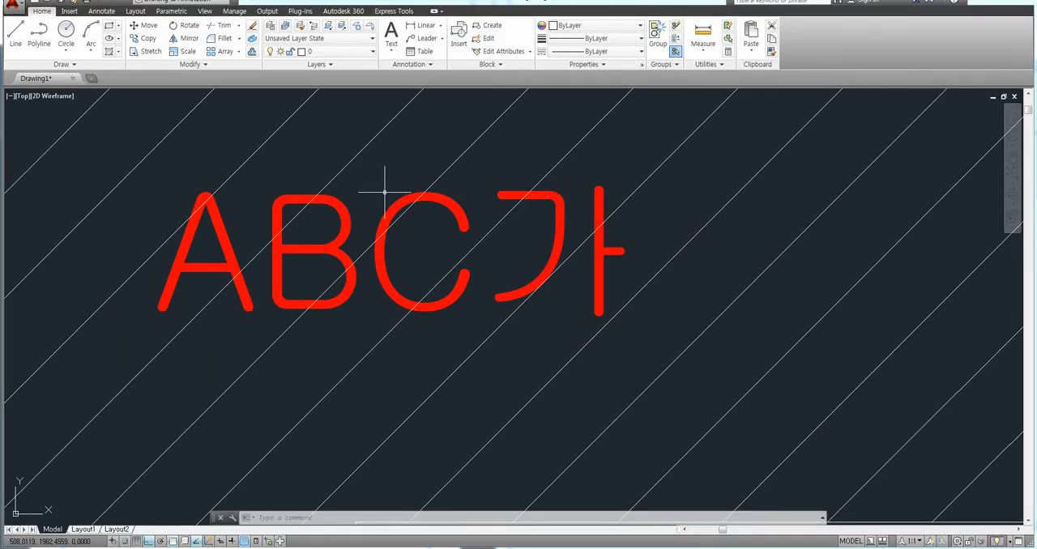
{"action": "key", "text": "F8"}
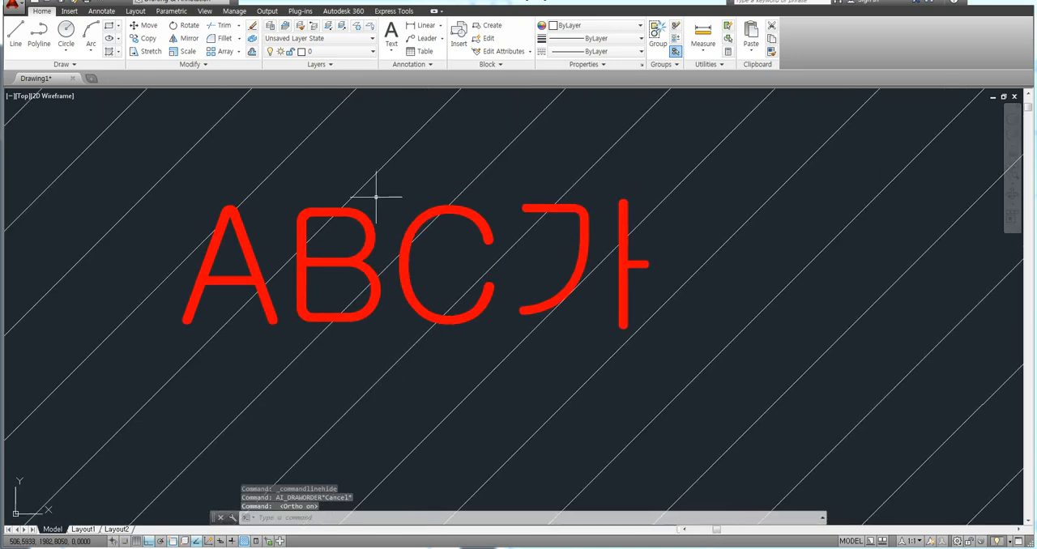
{"action": "scroll", "coordinate": [326, 202], "scroll_direction": "up", "scroll_amount": 2}
{"action": "scroll", "coordinate": [321, 203], "scroll_direction": "up", "scroll_amount": 2}
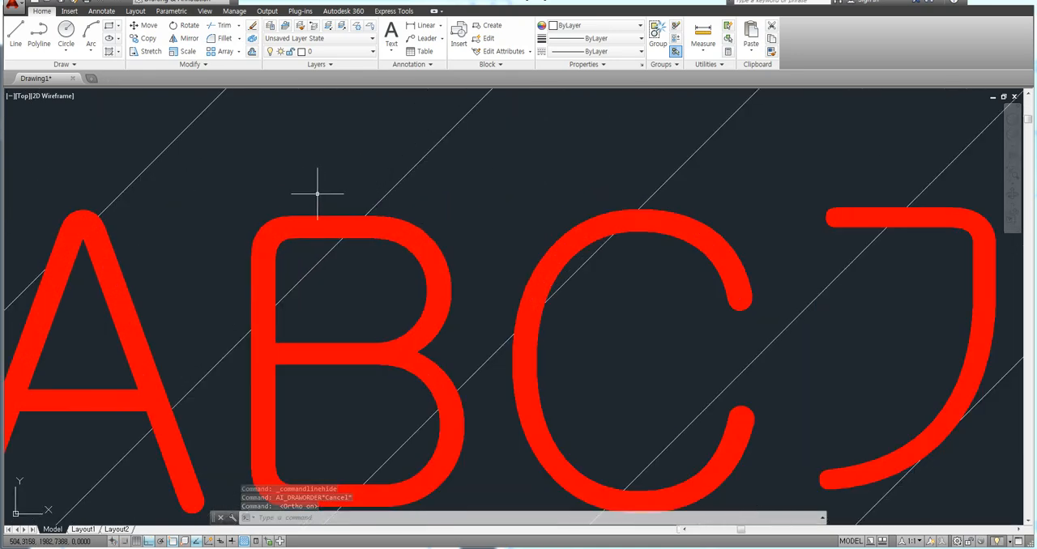
Undo the latest draw-order and color changes on the ABC가 text, and redo the Red color change.
{"action": "middle_click_drag", "start_coordinate": [366, 235], "coordinate": [419, 203]}
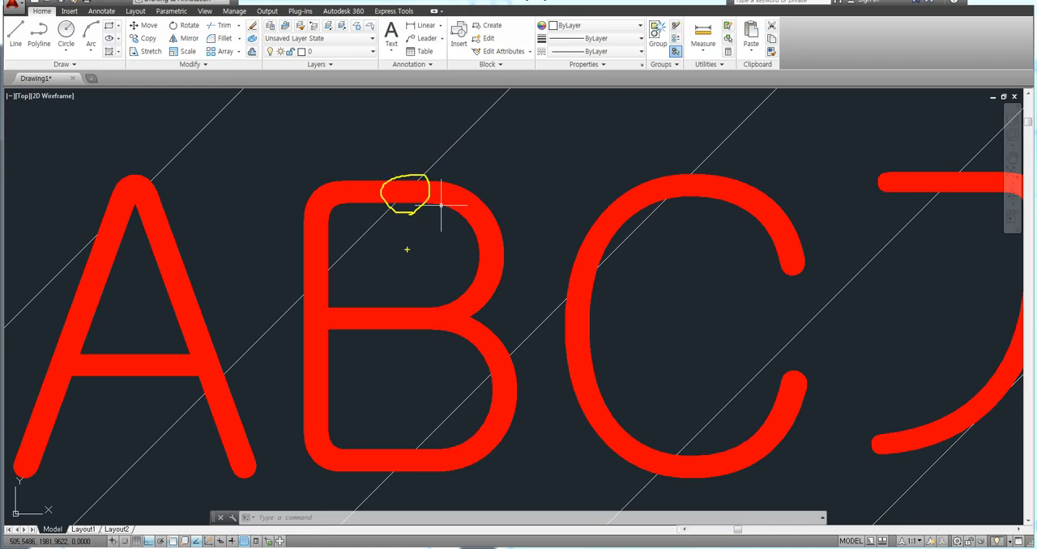
{"action": "key", "text": "ctrl+z"}
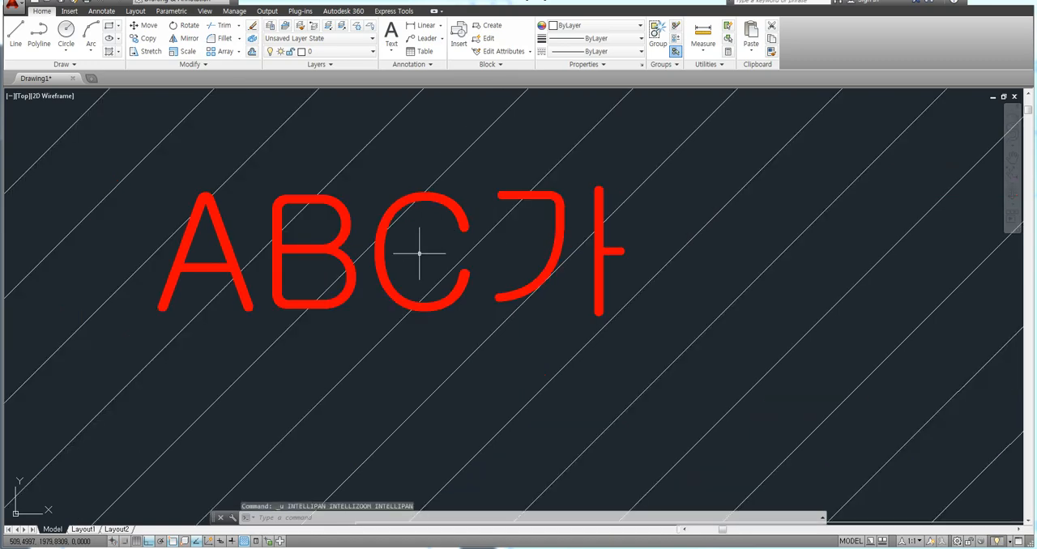
{"action": "key", "text": "ctrl+z"}
{"action": "key", "text": "ctrl+z"}
{"action": "key", "text": "ctrl+z"}
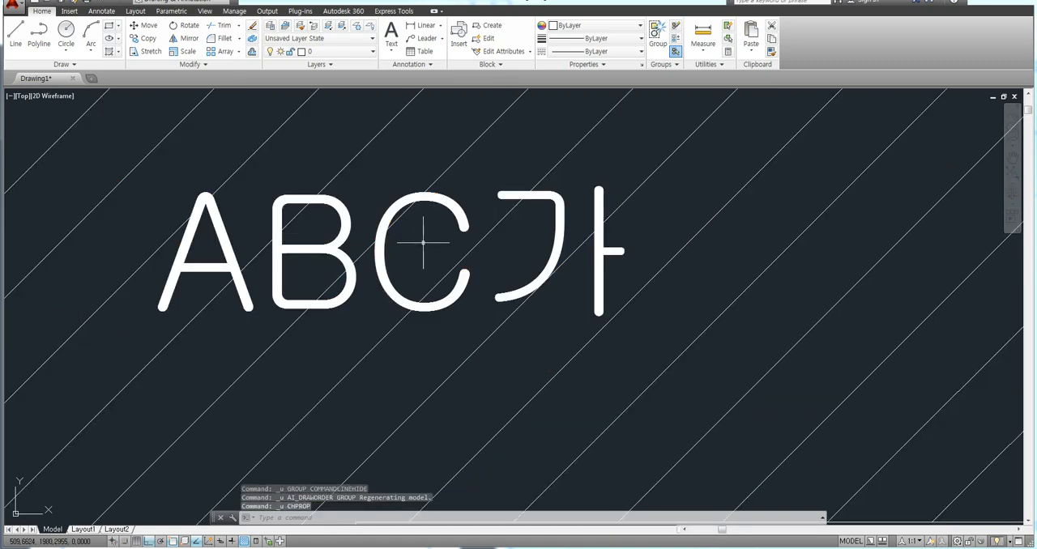
{"action": "key", "text": "ctrl+z"}
{"action": "key", "text": "ctrl+y"}
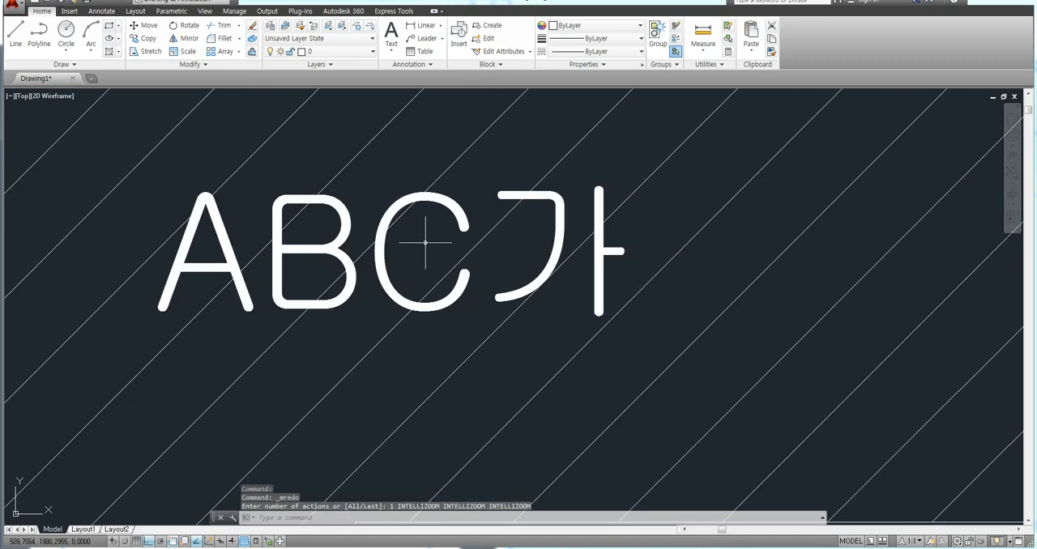
{"action": "key", "text": "ctrl+y"}
{"action": "scroll", "coordinate": [221, 209], "scroll_direction": "up", "scroll_amount": 3}
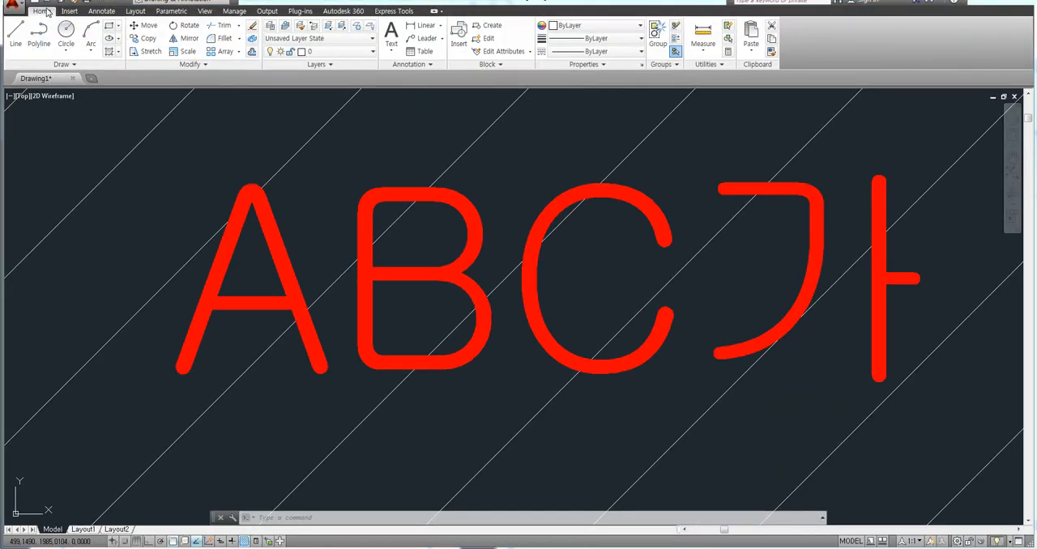
Bring the ANSI31 hatch in front of the ABC가 text with the Bring to Front draw-order command.
{"action": "left_click", "coordinate": [195, 66]}
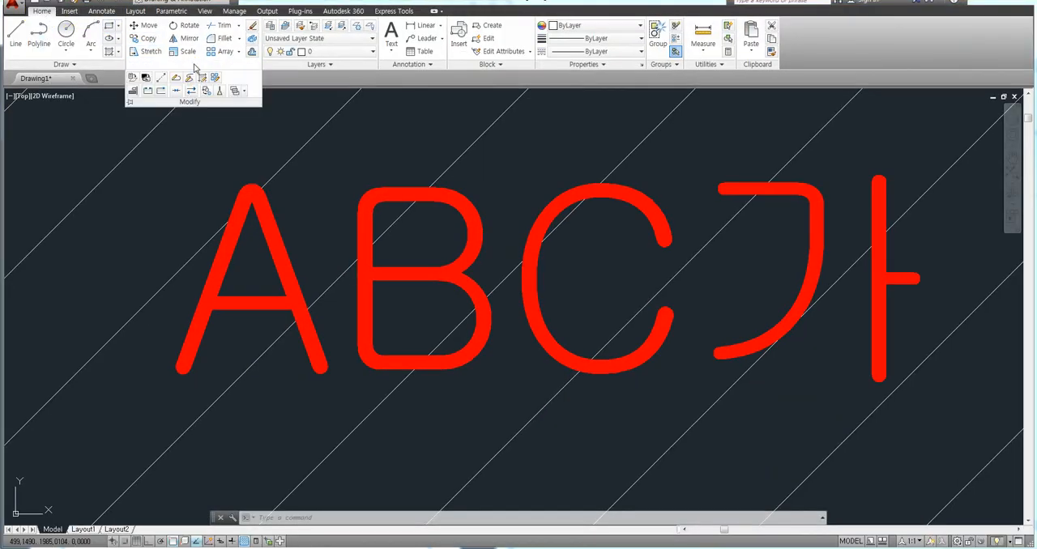
{"action": "left_click", "coordinate": [245, 92]}
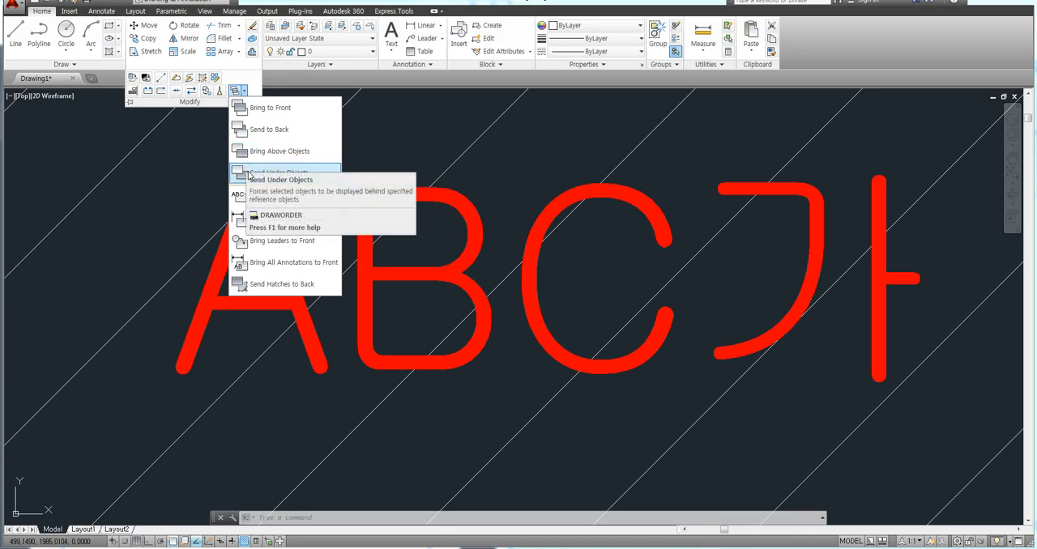
{"action": "left_click", "coordinate": [266, 110]}
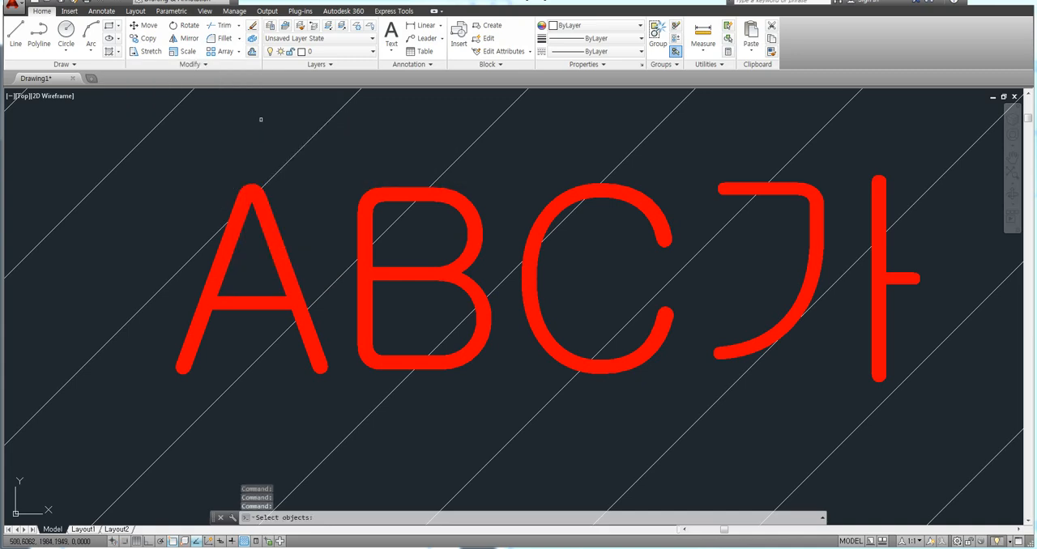
{"action": "left_click", "coordinate": [285, 162]}
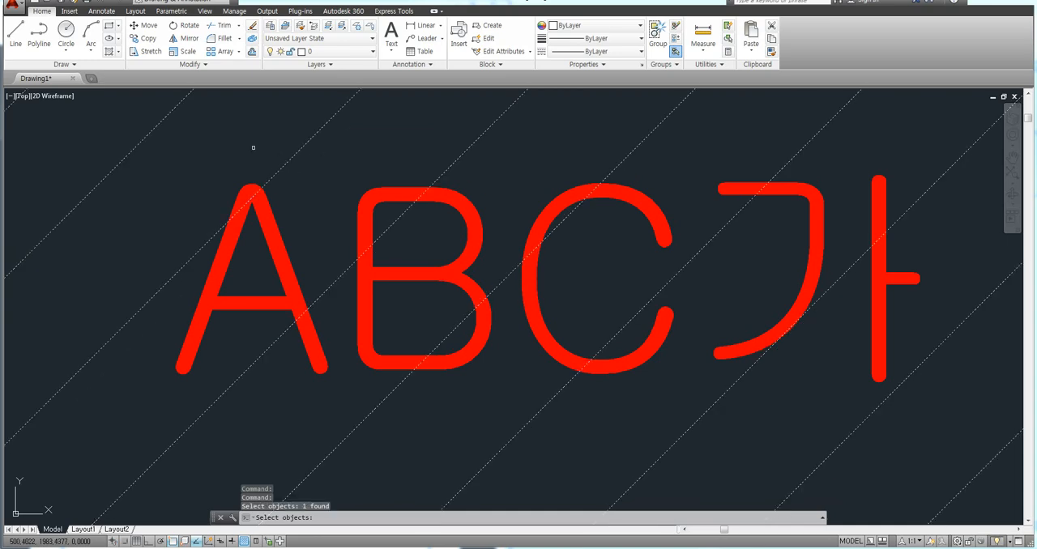
{"action": "key", "text": "Return"}
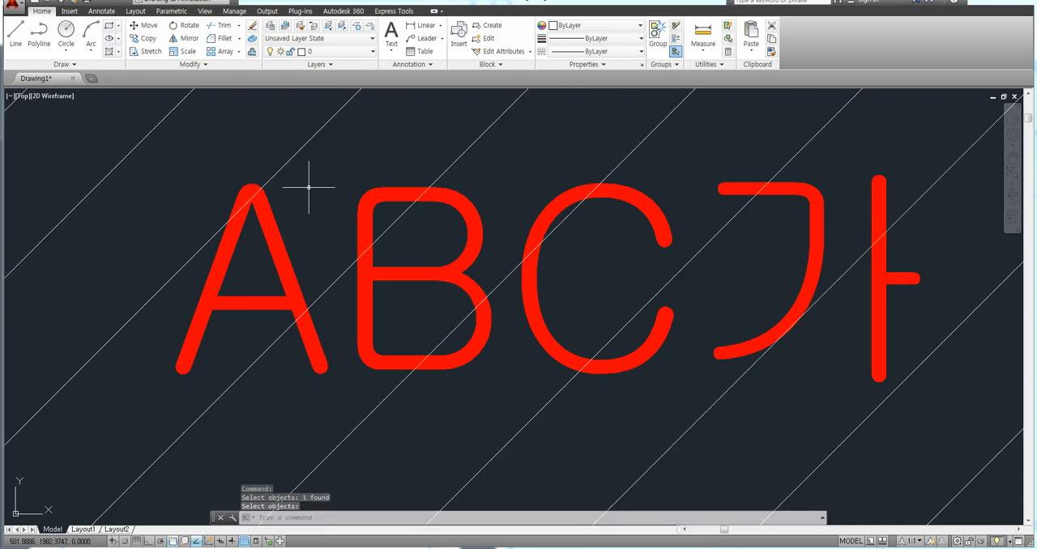
Bring the red ABC가 text in front of the hatch with the Bring to Front draw-order command.
{"action": "left_click", "coordinate": [188, 64]}
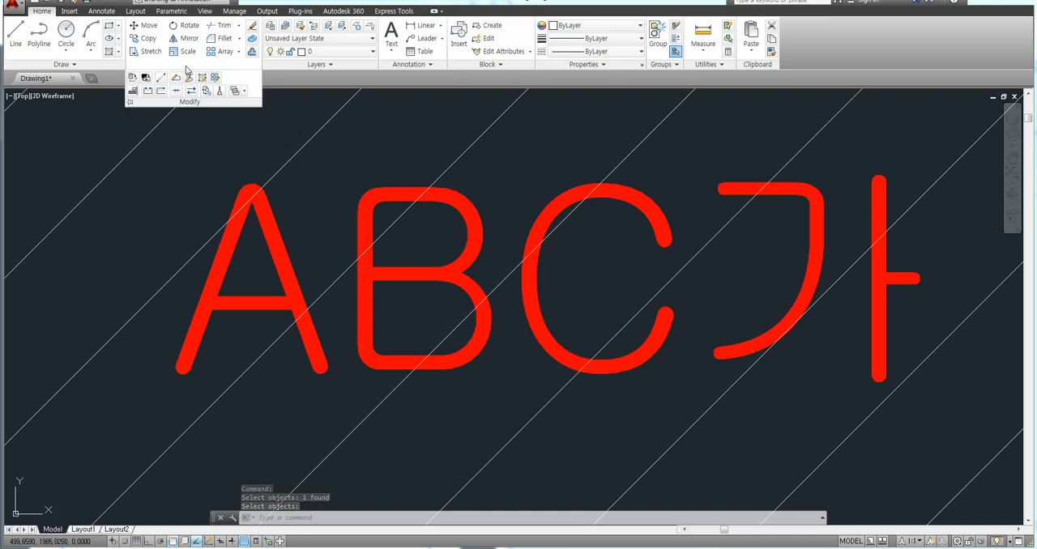
{"action": "left_click", "coordinate": [243, 91]}
{"action": "left_click", "coordinate": [254, 107]}
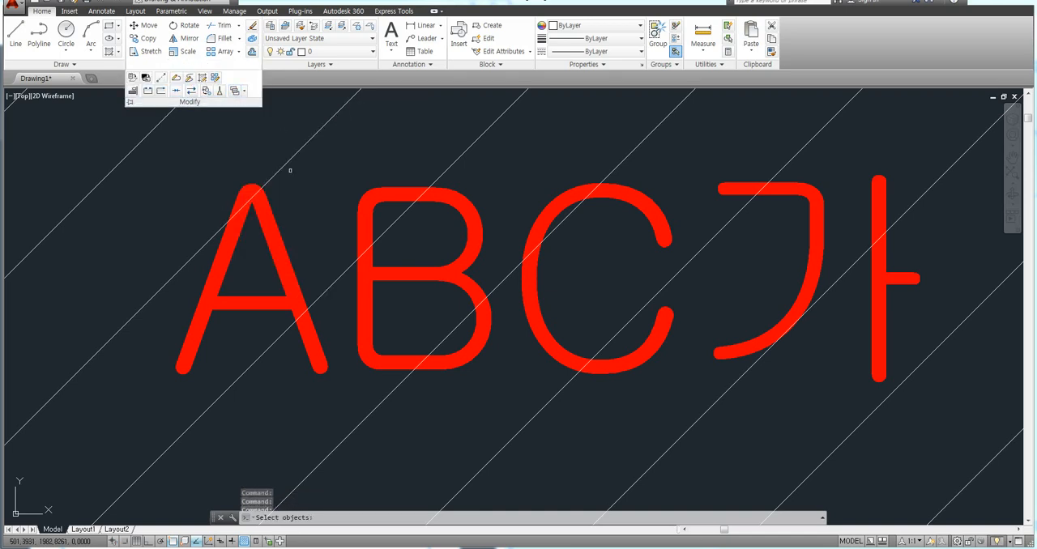
{"action": "left_click", "coordinate": [298, 235]}
{"action": "left_click", "coordinate": [276, 245]}
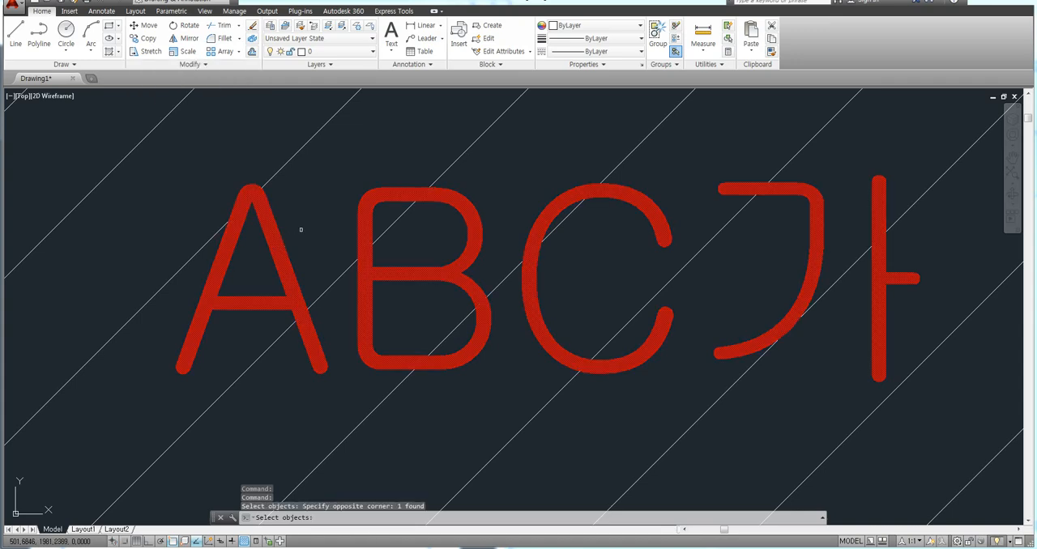
{"action": "key", "text": "Return"}
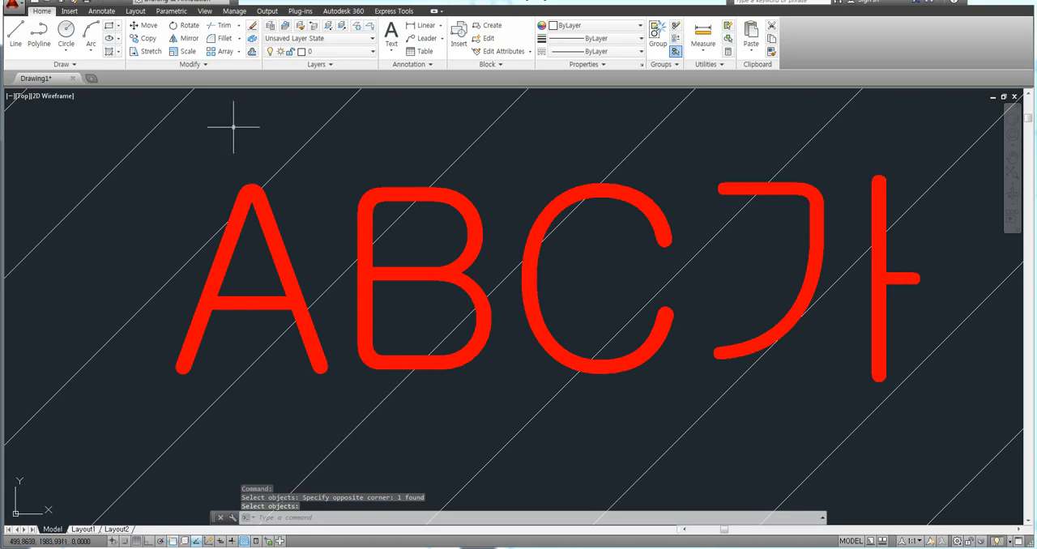
Switch to the AutoCAD Classic workspace and close the Tool Palettes and floating toolbar that cover the drawing.
{"action": "scroll", "coordinate": [263, 208], "scroll_direction": "down", "scroll_amount": 8}
{"action": "middle_click_drag", "start_coordinate": [349, 219], "coordinate": [321, 177]}
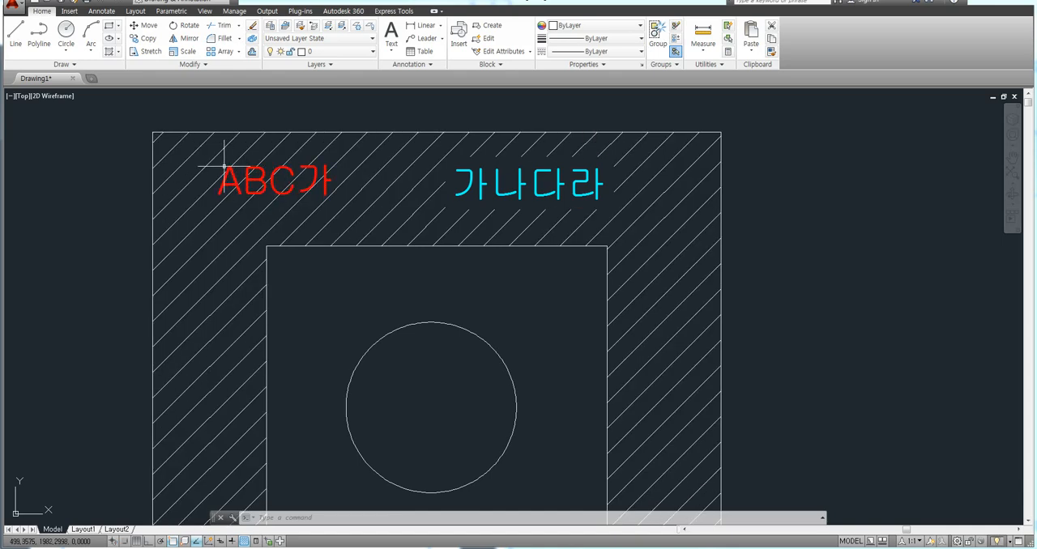
{"action": "scroll", "coordinate": [226, 165], "scroll_direction": "up", "scroll_amount": 2}
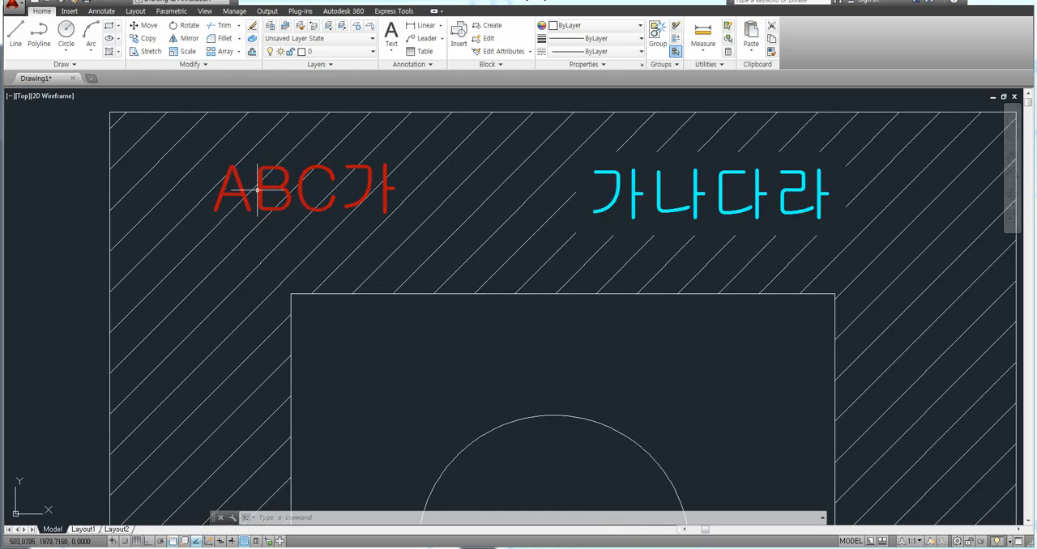
{"action": "scroll", "coordinate": [267, 191], "scroll_direction": "down", "scroll_amount": 4}
{"action": "middle_click_drag", "start_coordinate": [269, 191], "coordinate": [263, 179]}
{"action": "middle_click_drag", "start_coordinate": [340, 207], "coordinate": [333, 217]}
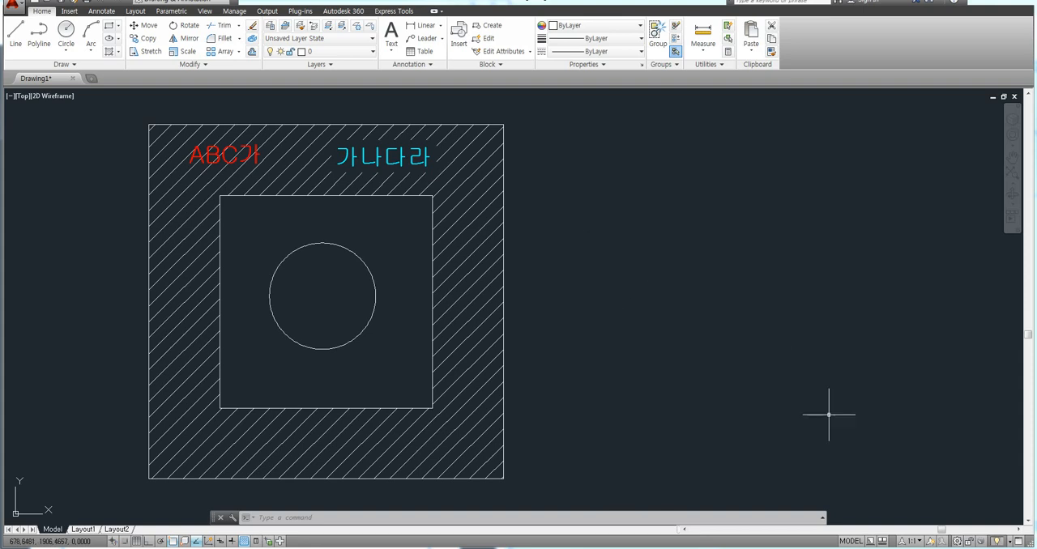
{"action": "left_click", "coordinate": [958, 542]}
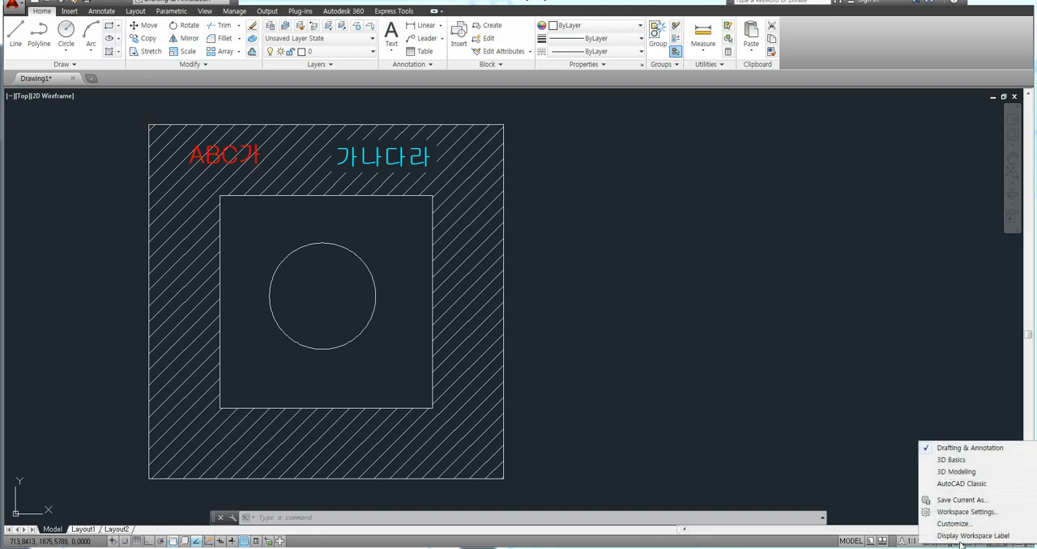
{"action": "left_click", "coordinate": [952, 486]}
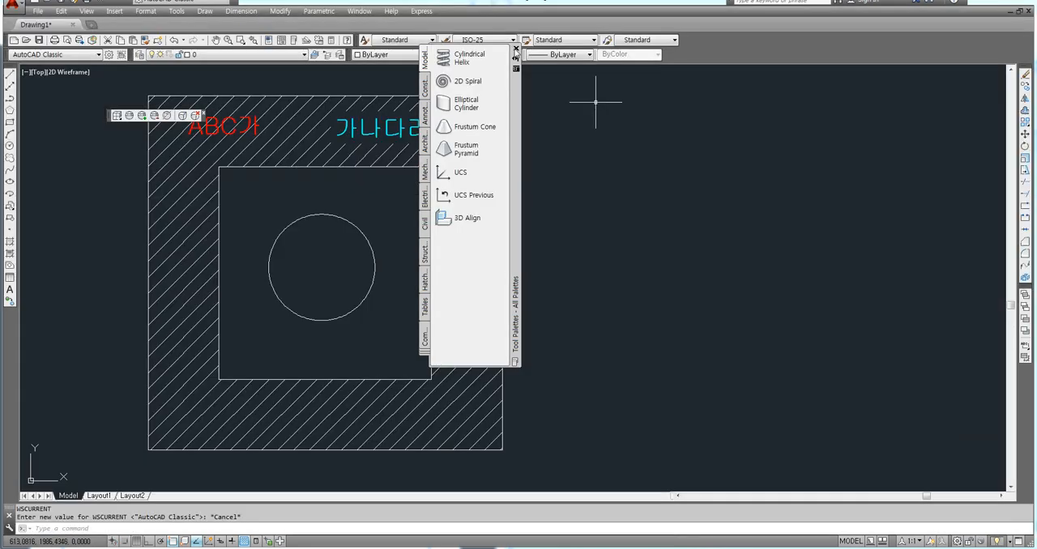
{"action": "left_click", "coordinate": [516, 50]}
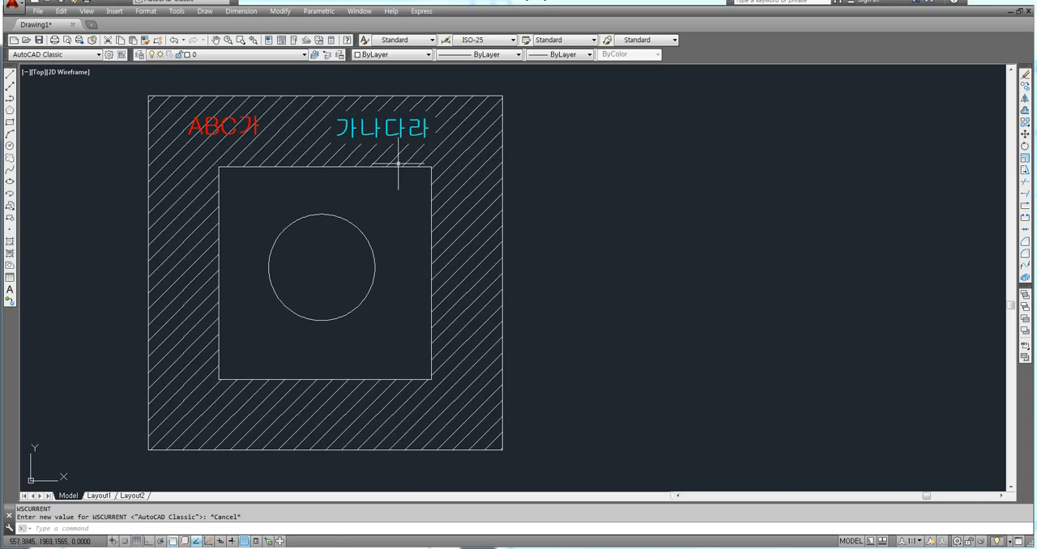
Erase the hatch between the squares and both texts, ABC가 and 가나다라.
{"action": "mouse_move", "coordinate": [389, 177]}
{"action": "middle_mouse_down"}
{"action": "mouse_move", "coordinate": [425, 178]}
{"action": "mouse_move", "coordinate": [428, 199]}
{"action": "middle_mouse_up"}
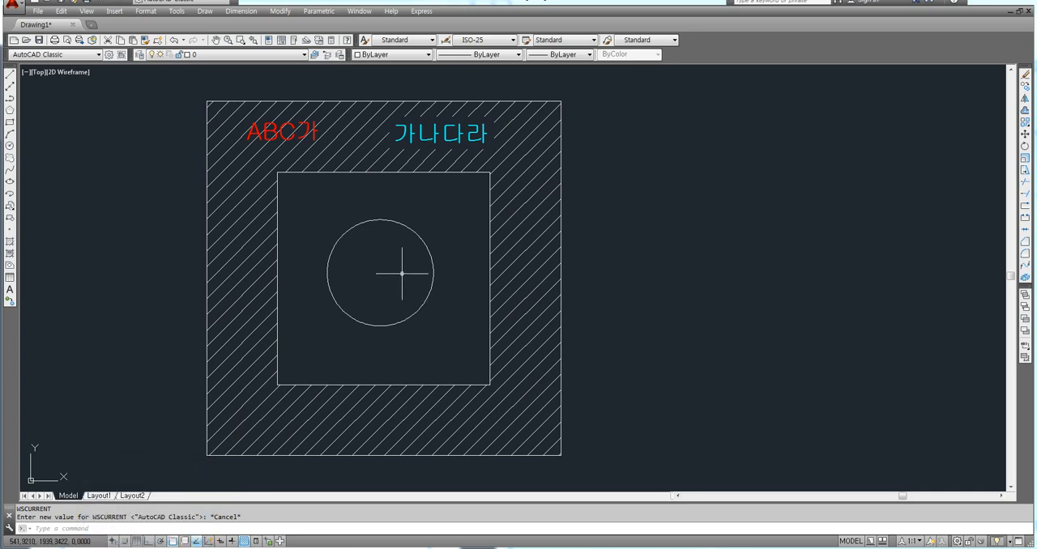
{"action": "middle_click_drag", "start_coordinate": [405, 237], "coordinate": [428, 240]}
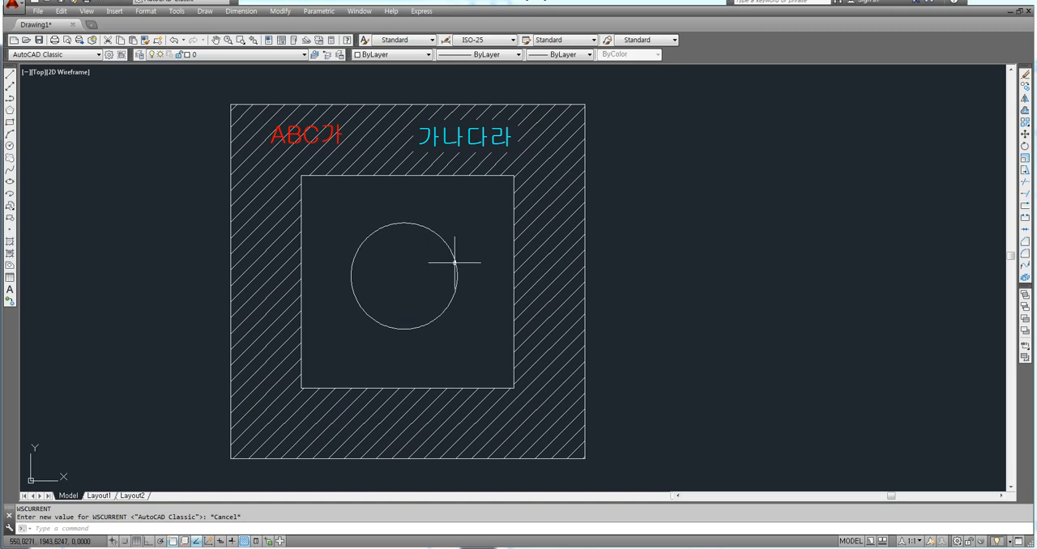
{"action": "left_click", "coordinate": [531, 252]}
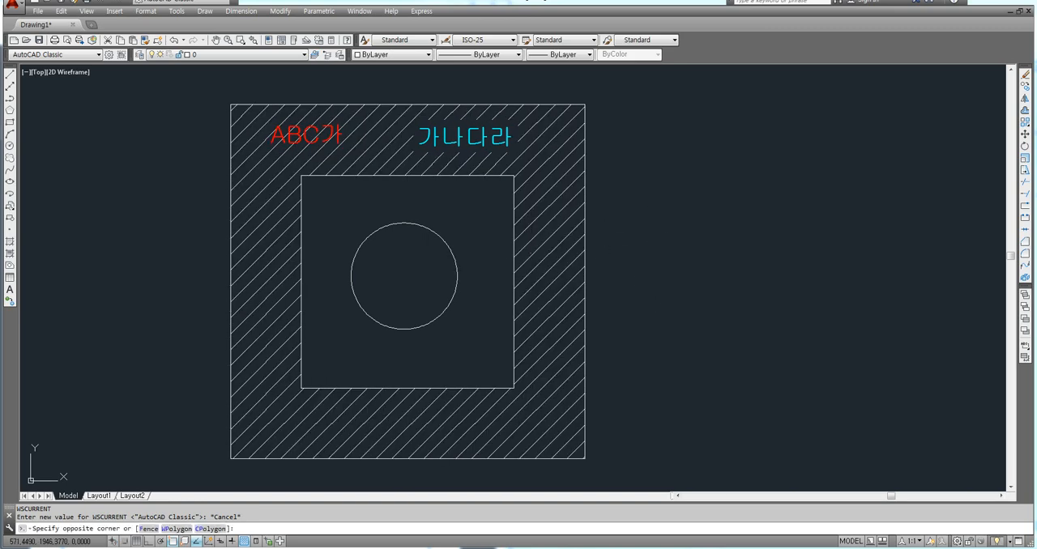
{"action": "left_click", "coordinate": [537, 240]}
{"action": "key", "text": "Delete"}
{"action": "left_click", "coordinate": [515, 152]}
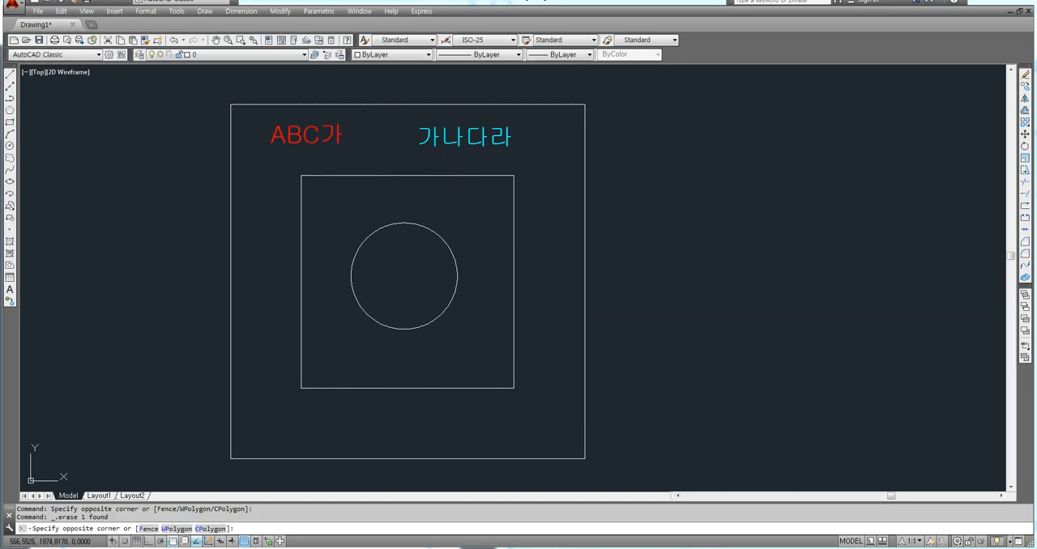
{"action": "left_click", "coordinate": [317, 130]}
{"action": "key", "text": "Delete"}
Start the Hatch command, expand and collapse the dialog's extra island options, and place the collapsed dialog beside the squares.
{"action": "type", "text": "h"}
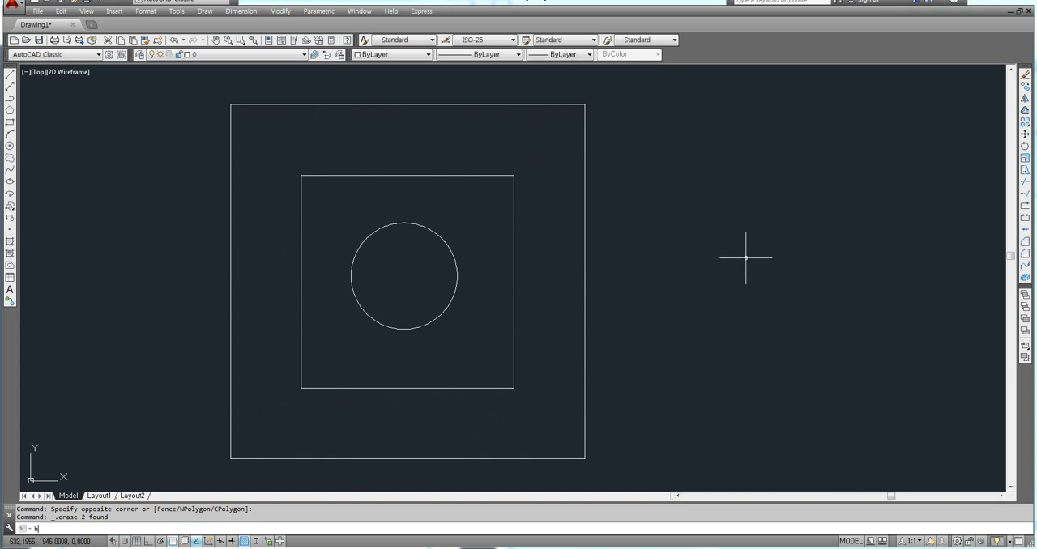
{"action": "key", "text": "Return"}
{"action": "mouse_move", "coordinate": [649, 111]}
{"action": "left_mouse_down"}
{"action": "mouse_move", "coordinate": [586, 106]}
{"action": "mouse_move", "coordinate": [602, 128]}
{"action": "mouse_move", "coordinate": [616, 124]}
{"action": "mouse_move", "coordinate": [604, 101]}
{"action": "mouse_move", "coordinate": [519, 102]}
{"action": "left_mouse_up"}
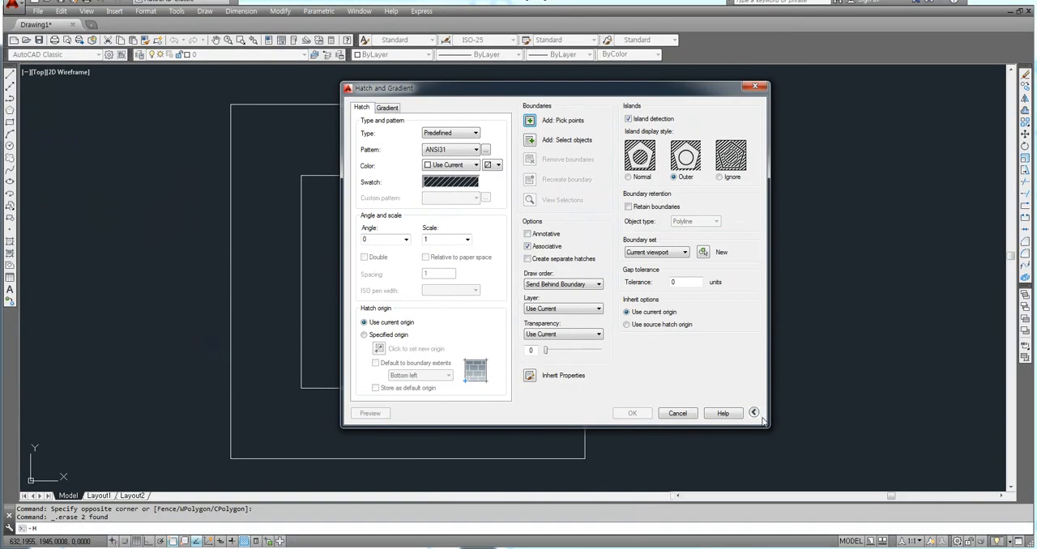
{"action": "left_click", "coordinate": [748, 407]}
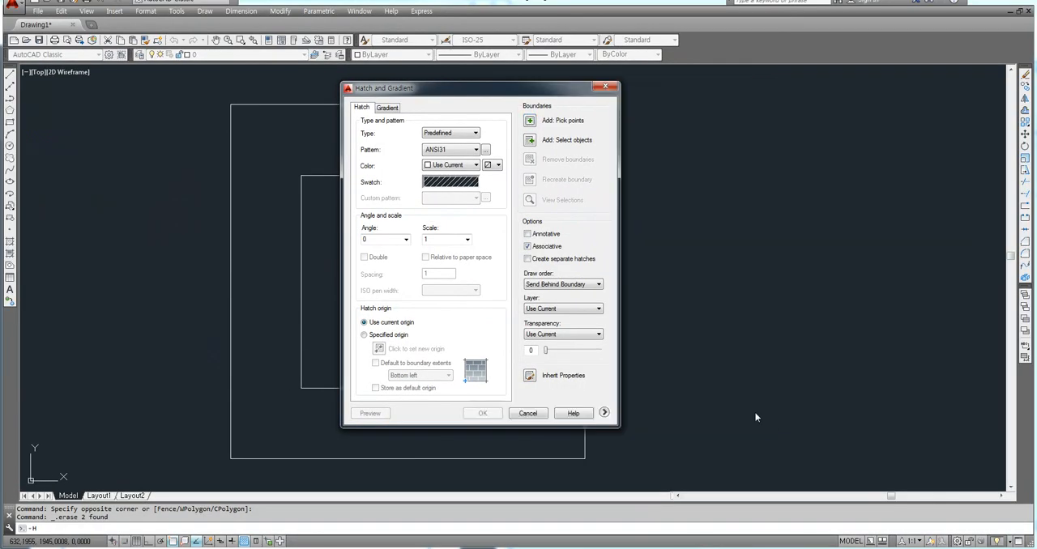
{"action": "mouse_move", "coordinate": [524, 92]}
{"action": "left_mouse_down"}
{"action": "mouse_move", "coordinate": [794, 120]}
{"action": "mouse_move", "coordinate": [794, 104]}
{"action": "mouse_move", "coordinate": [764, 98]}
{"action": "left_mouse_up"}
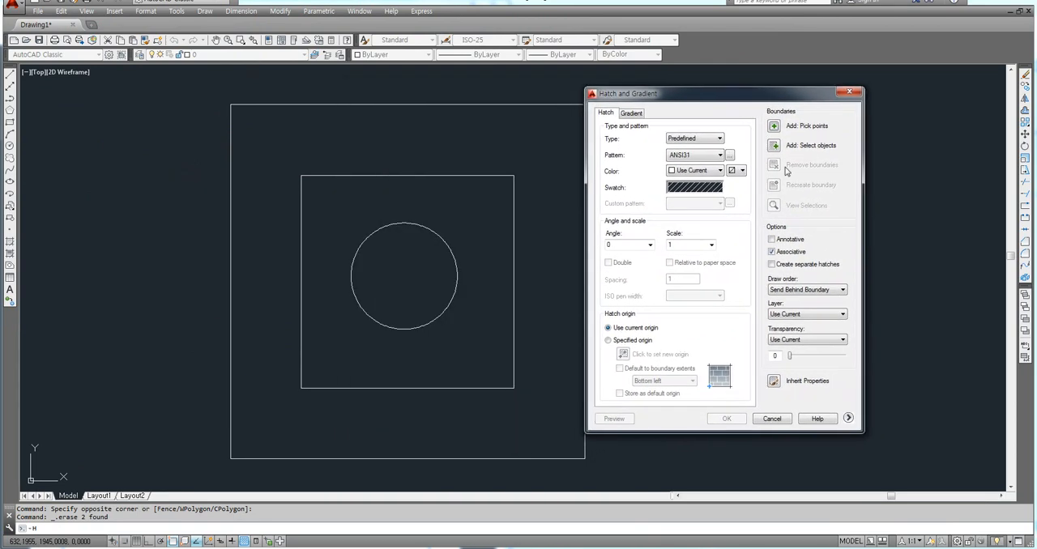
{"action": "left_click", "coordinate": [848, 418]}
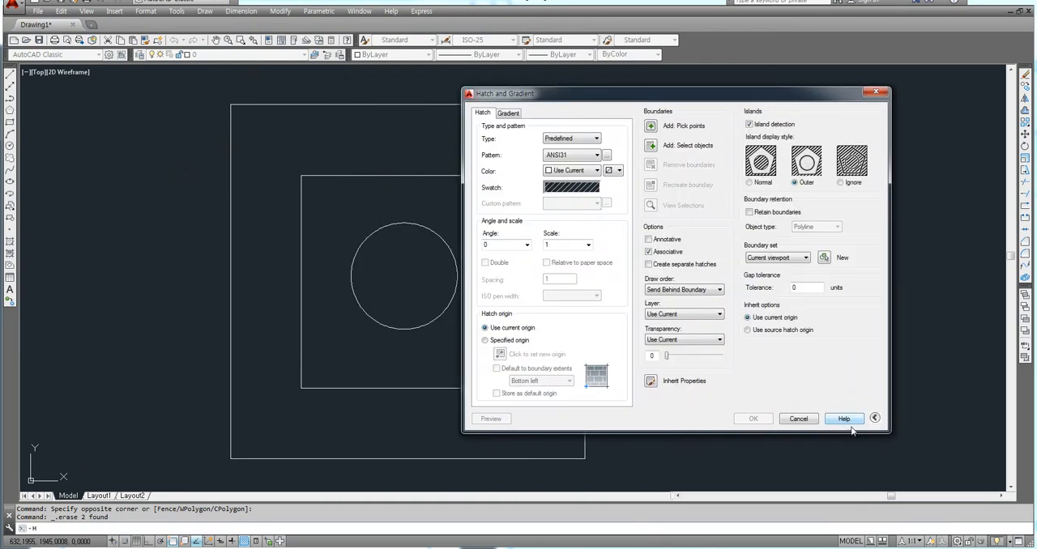
{"action": "left_click", "coordinate": [874, 418]}
{"action": "left_click_drag", "start_coordinate": [623, 96], "coordinate": [758, 96]}
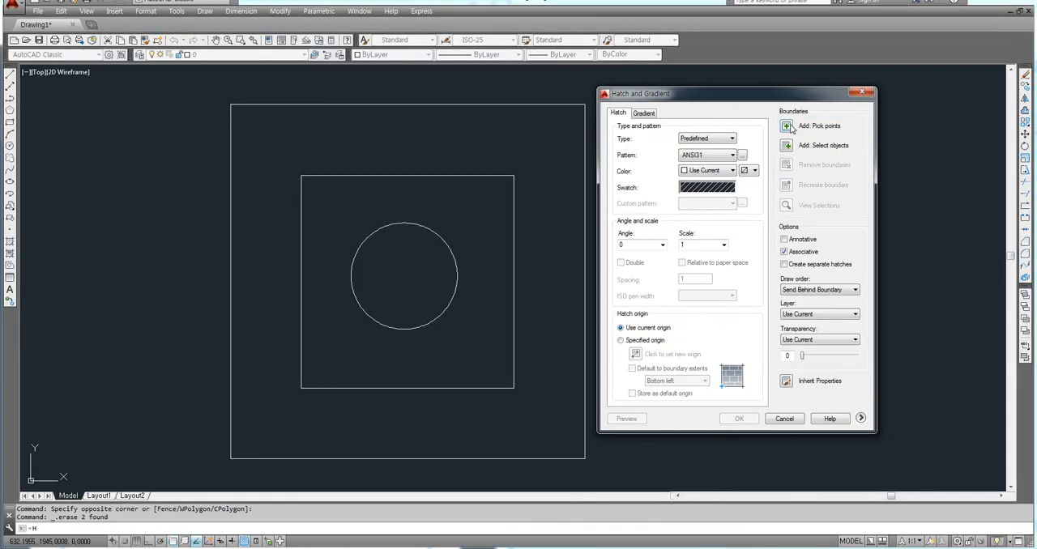
Define the hatch boundary by picking an internal point in the band between the outer and inner squares.
{"action": "left_click", "coordinate": [786, 127]}
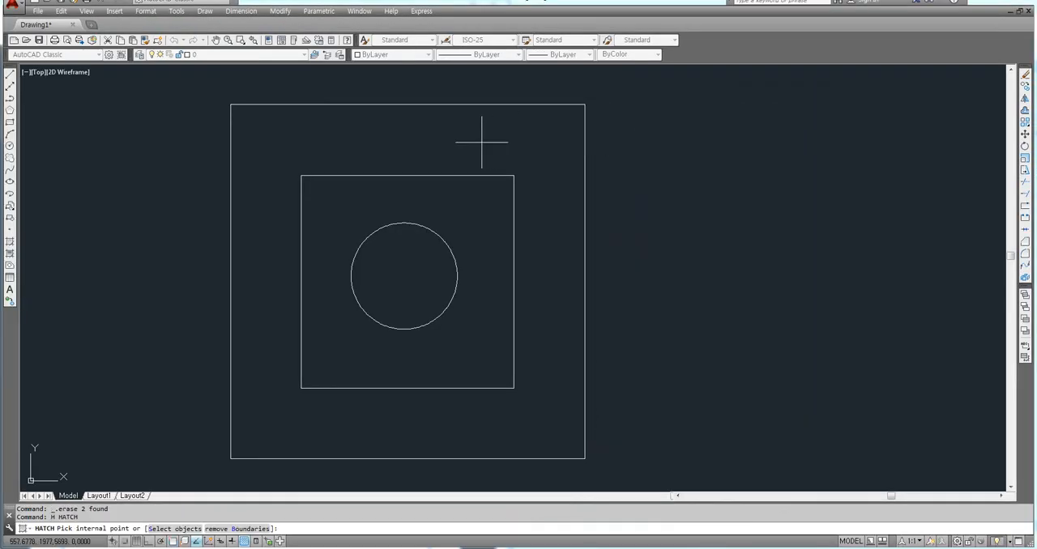
{"action": "left_click", "coordinate": [451, 142]}
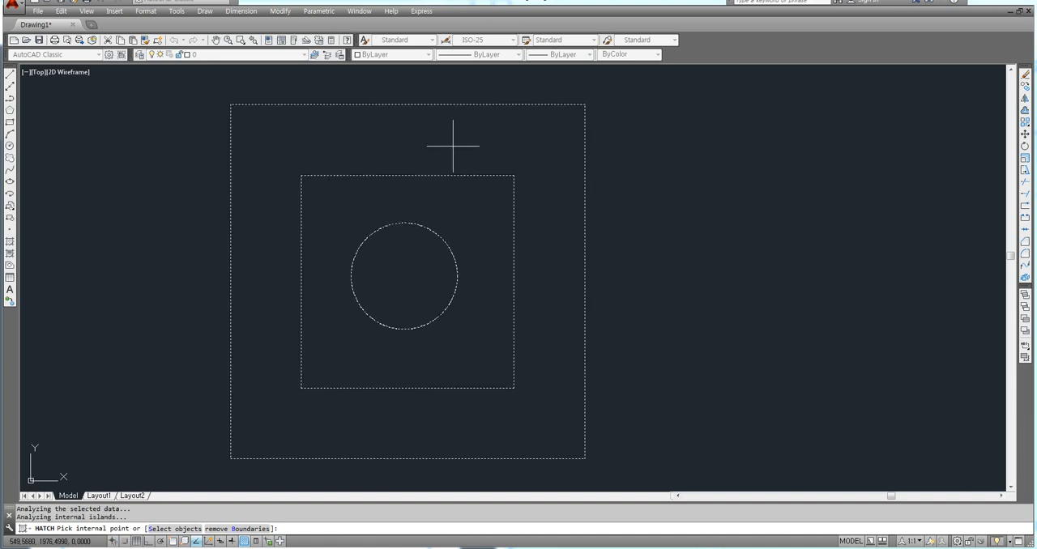
{"action": "key", "text": "Return"}
{"action": "left_click_drag", "start_coordinate": [680, 103], "coordinate": [698, 105]}
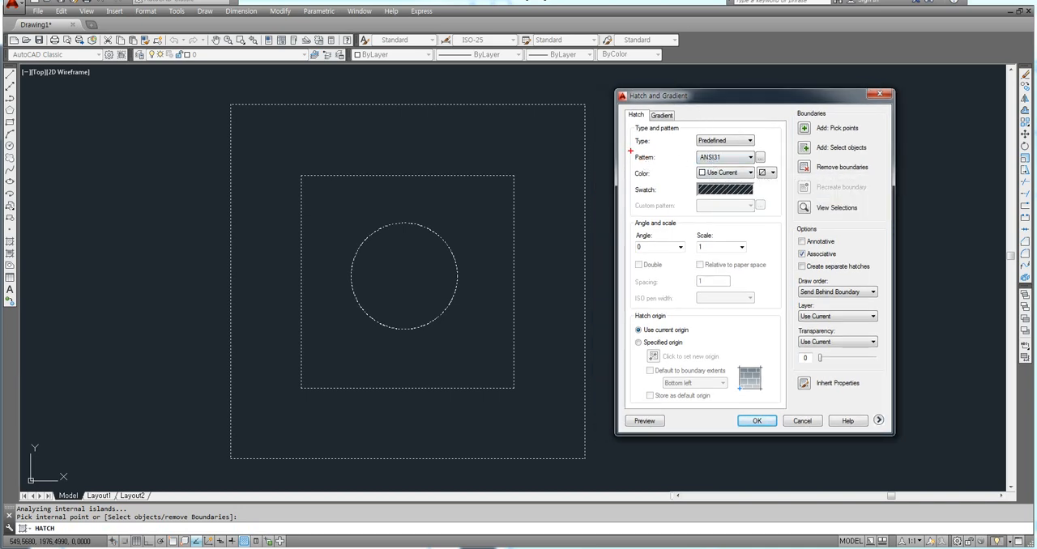
{"action": "left_click_drag", "start_coordinate": [631, 150], "coordinate": [659, 164]}
{"action": "left_click_drag", "start_coordinate": [761, 156], "coordinate": [768, 166]}
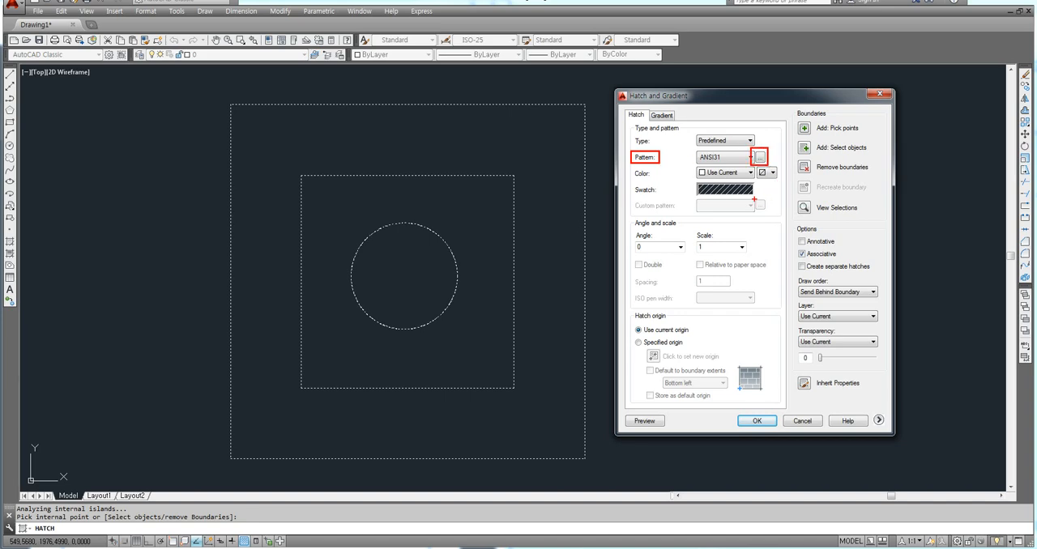
{"action": "key", "text": "Escape"}
Open the hatch pattern palette, place it over the hatch settings and browse the ANSI patterns.
{"action": "left_click", "coordinate": [760, 159]}
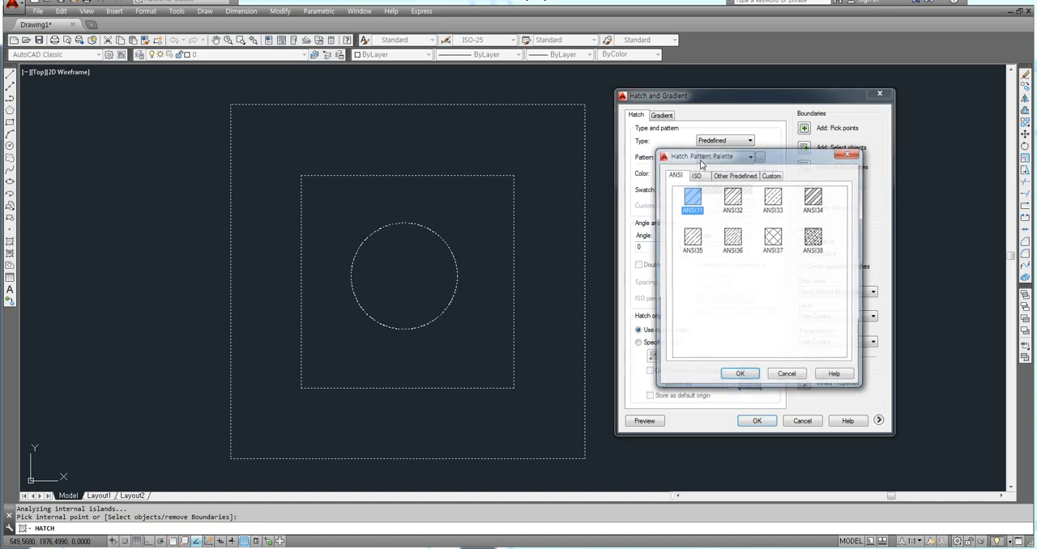
{"action": "mouse_move", "coordinate": [721, 158]}
{"action": "left_mouse_down"}
{"action": "mouse_move", "coordinate": [712, 120]}
{"action": "mouse_move", "coordinate": [721, 210]}
{"action": "mouse_move", "coordinate": [679, 130]}
{"action": "left_mouse_up"}
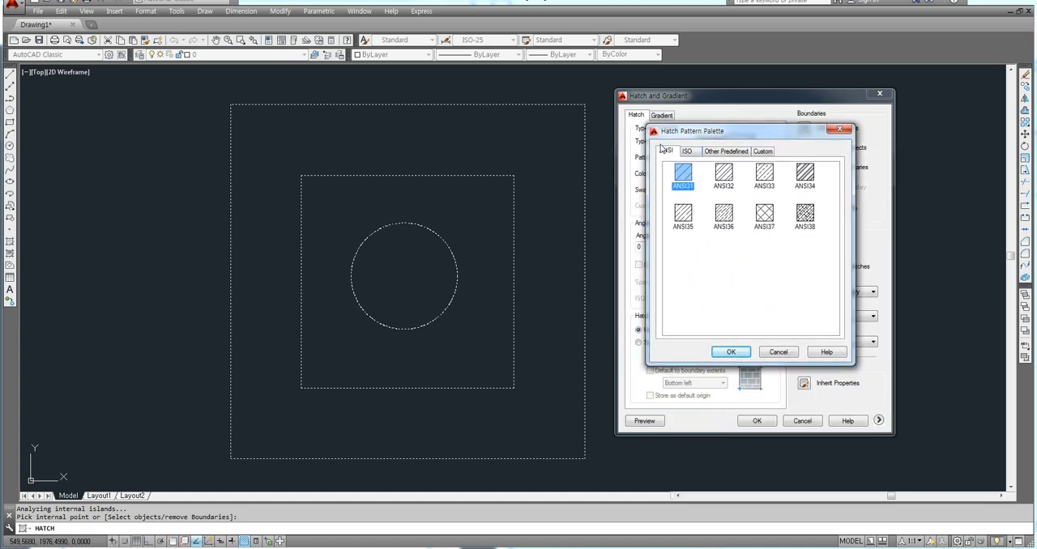
{"action": "left_click", "coordinate": [717, 173]}
{"action": "left_click", "coordinate": [759, 180]}
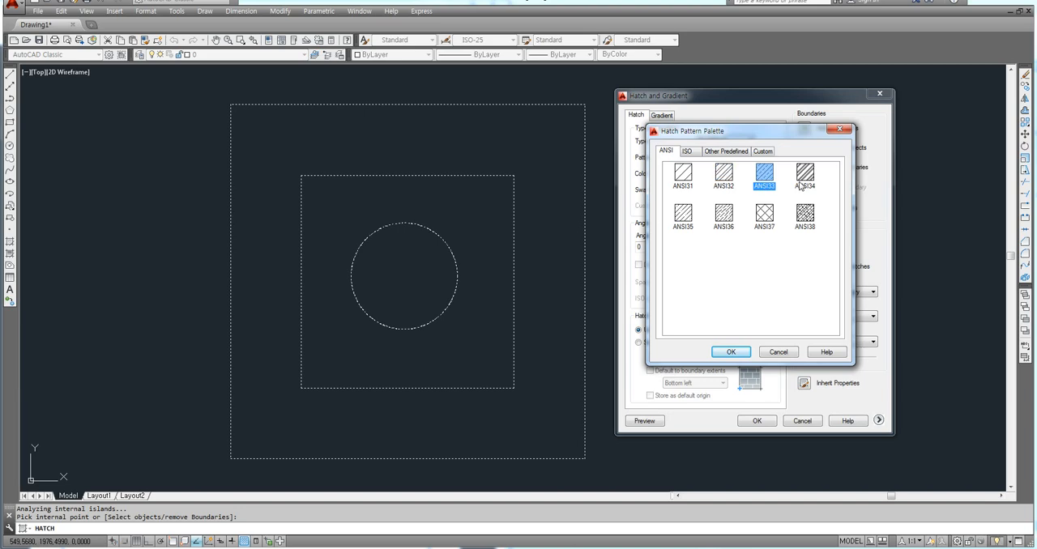
{"action": "left_click", "coordinate": [802, 185]}
{"action": "left_click", "coordinate": [771, 224]}
{"action": "left_click", "coordinate": [724, 188]}
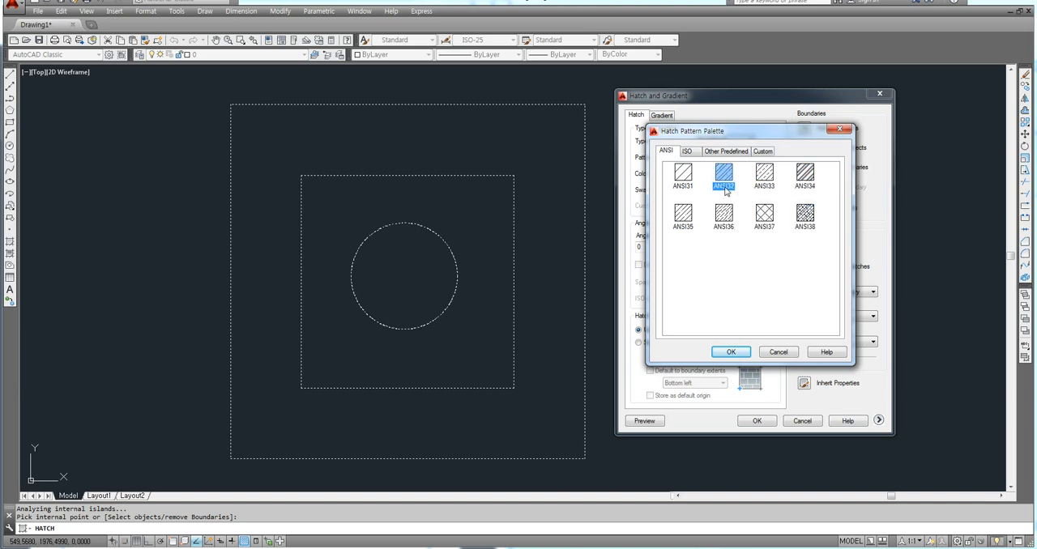
{"action": "left_click", "coordinate": [688, 189]}
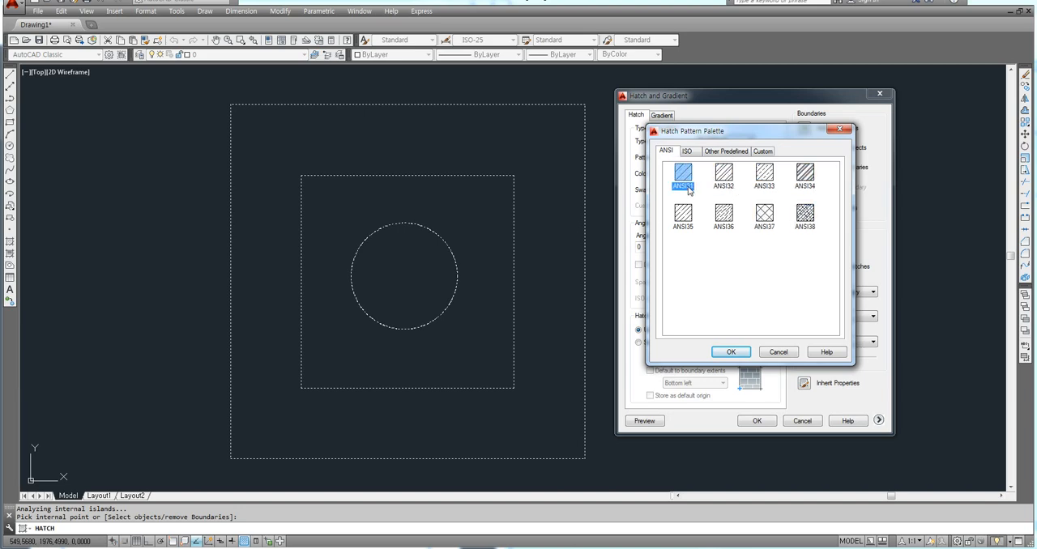
Examine the Other Predefined hatch patterns, including AR-RROOF, AR-PARQ1, ANGLE and SOLID, and check the Custom set.
{"action": "left_click", "coordinate": [716, 152]}
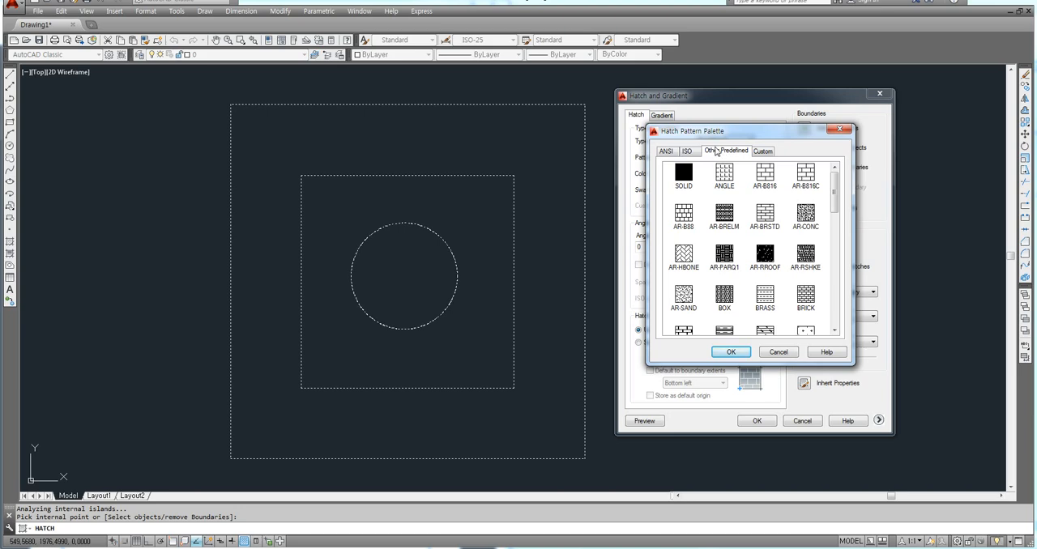
{"action": "left_click", "coordinate": [805, 254]}
{"action": "left_click", "coordinate": [772, 257]}
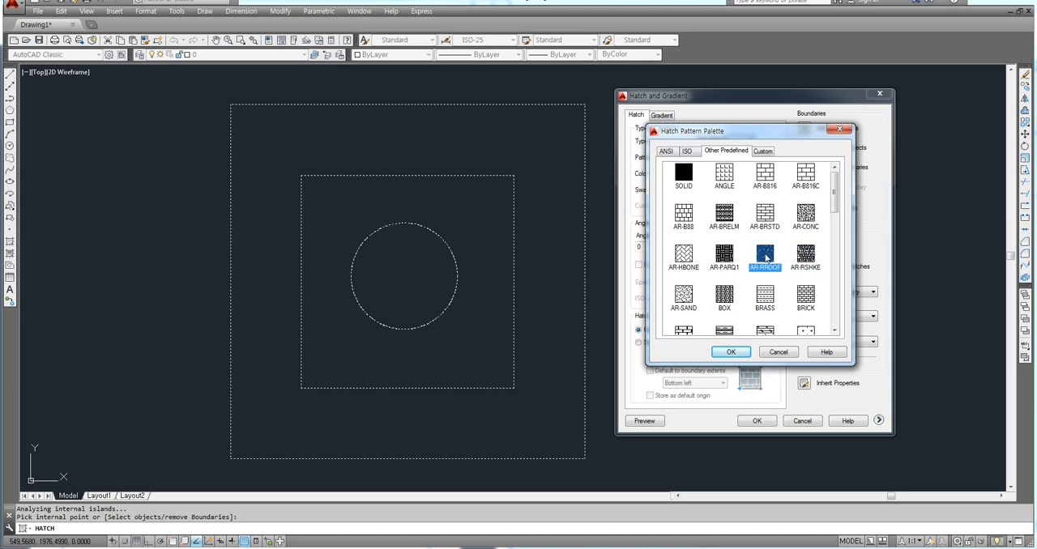
{"action": "left_click", "coordinate": [732, 260]}
{"action": "left_click", "coordinate": [721, 213]}
{"action": "left_click", "coordinate": [723, 183]}
{"action": "left_click", "coordinate": [688, 187]}
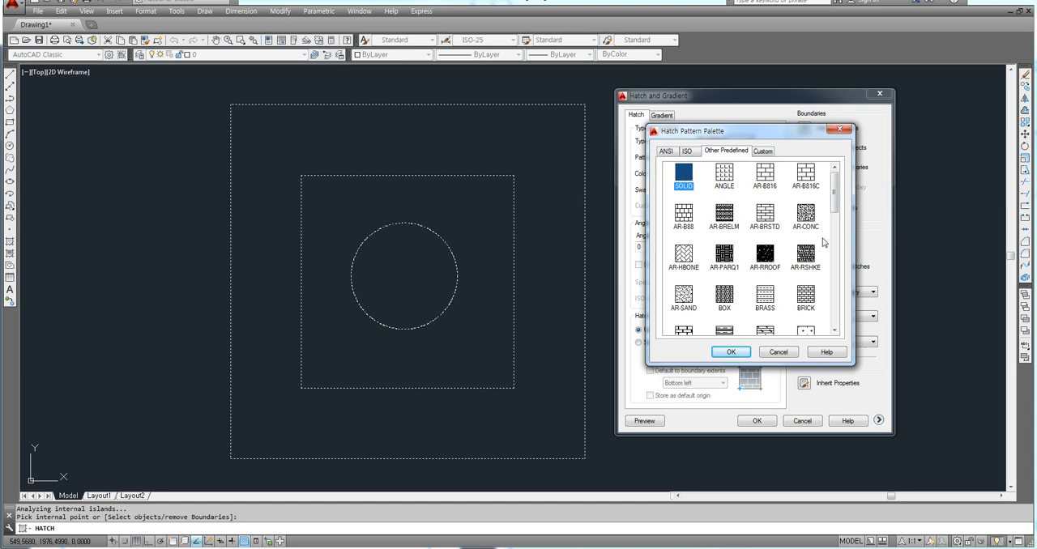
{"action": "mouse_move", "coordinate": [834, 193]}
{"action": "left_mouse_down"}
{"action": "mouse_move", "coordinate": [838, 261]}
{"action": "mouse_move", "coordinate": [836, 193]}
{"action": "left_mouse_up"}
{"action": "left_click", "coordinate": [765, 153]}
{"action": "left_click", "coordinate": [729, 152]}
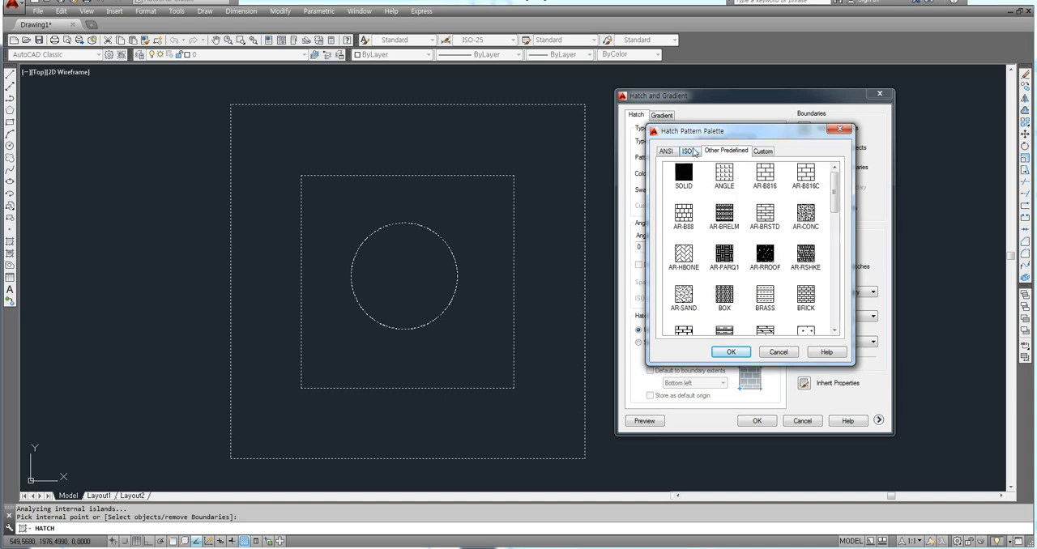
Compare the ISO, ANSI and Other Predefined pattern sets in the hatch pattern palette.
{"action": "left_click", "coordinate": [689, 152]}
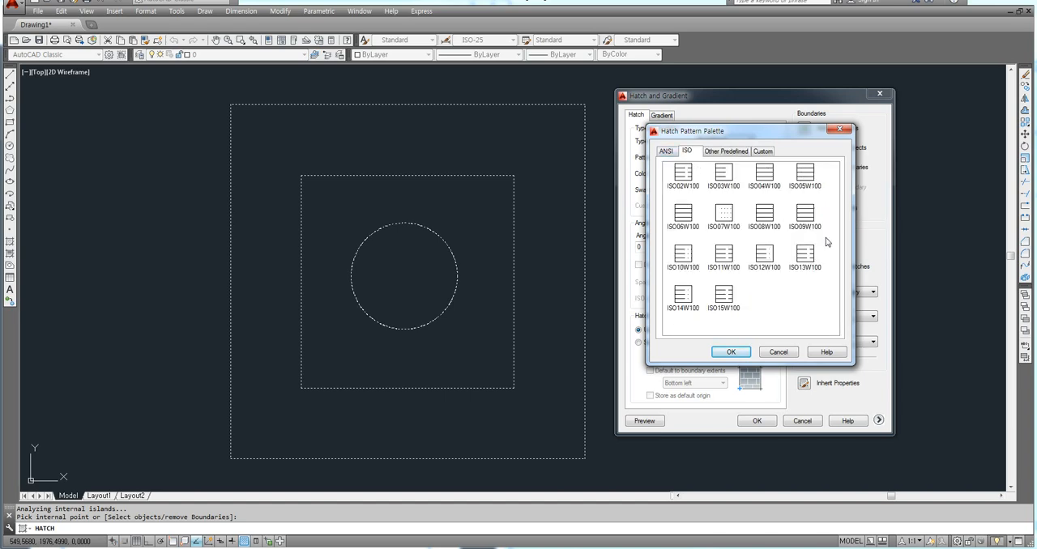
{"action": "left_click", "coordinate": [665, 152]}
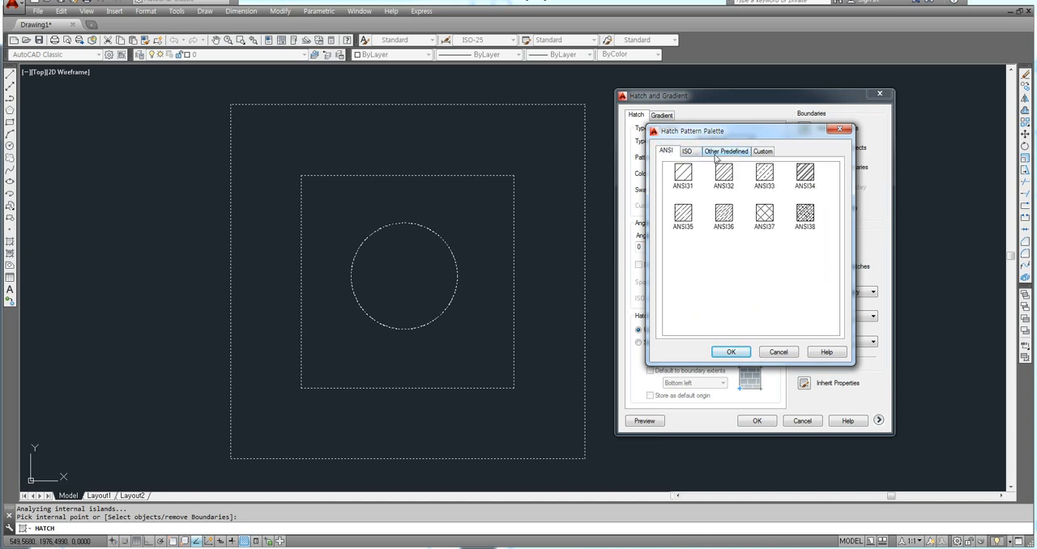
{"action": "left_click", "coordinate": [720, 153]}
{"action": "left_click", "coordinate": [694, 153]}
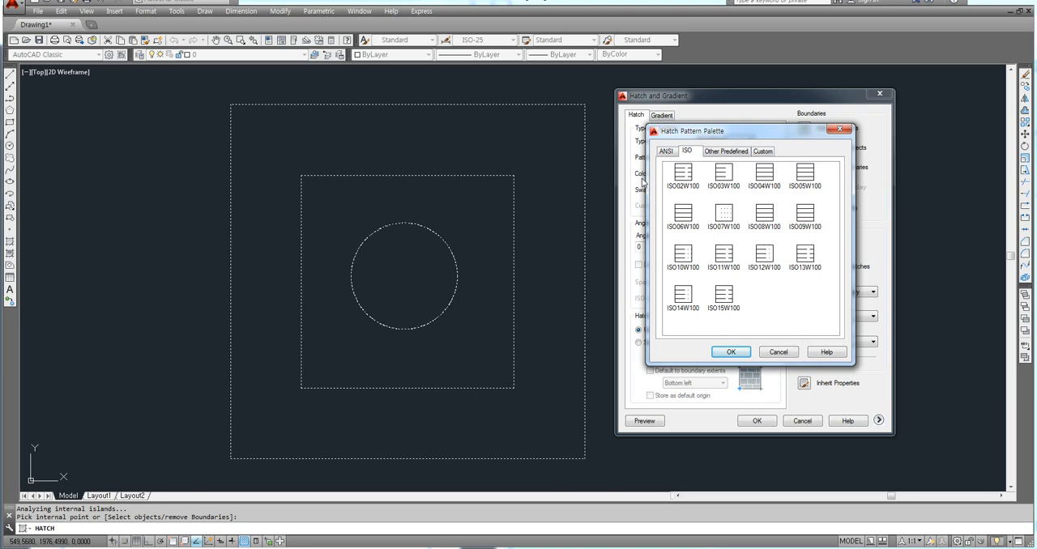
{"action": "left_click", "coordinate": [664, 152]}
{"action": "left_click", "coordinate": [688, 152]}
{"action": "left_click", "coordinate": [722, 154]}
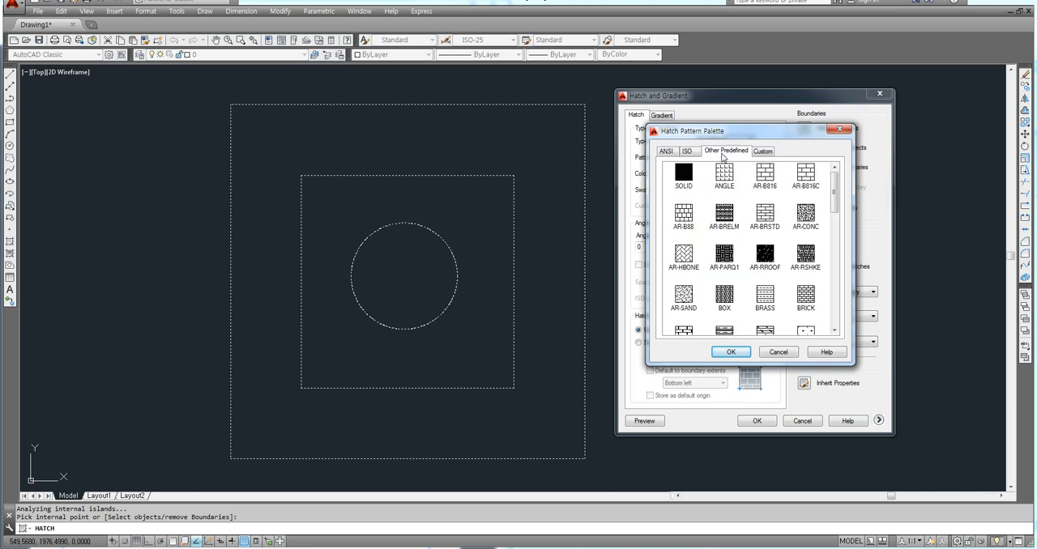
{"action": "left_click", "coordinate": [690, 153]}
Set the hatch pattern to ANSI37, preview it in the band between the squares and return to the hatch settings.
{"action": "left_click", "coordinate": [671, 152]}
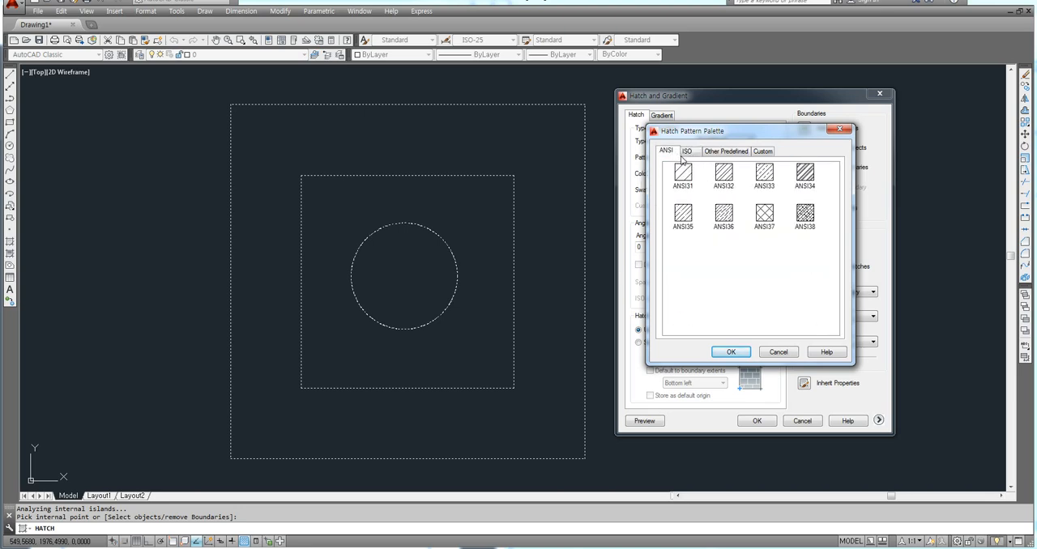
{"action": "left_click", "coordinate": [766, 215]}
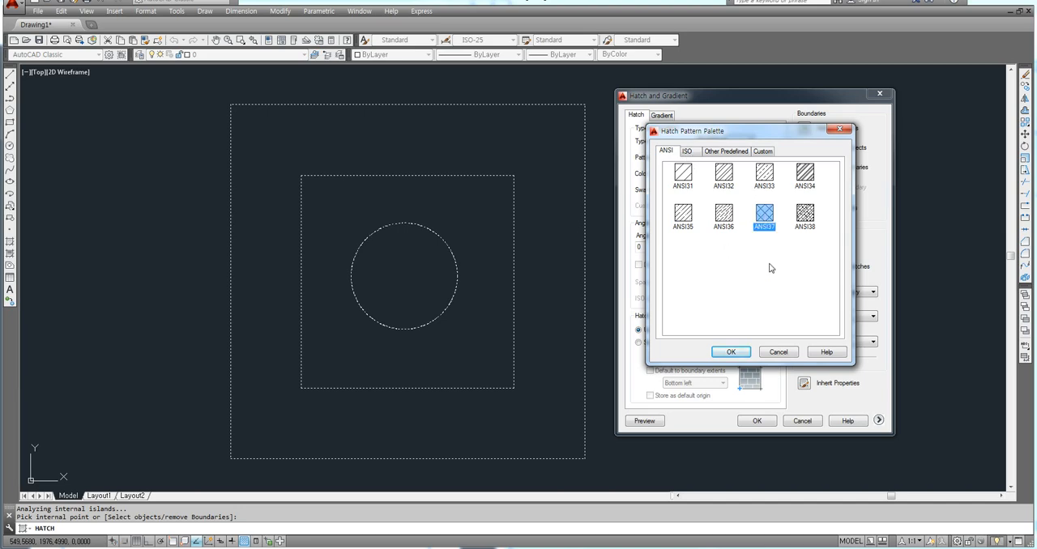
{"action": "left_click", "coordinate": [732, 353]}
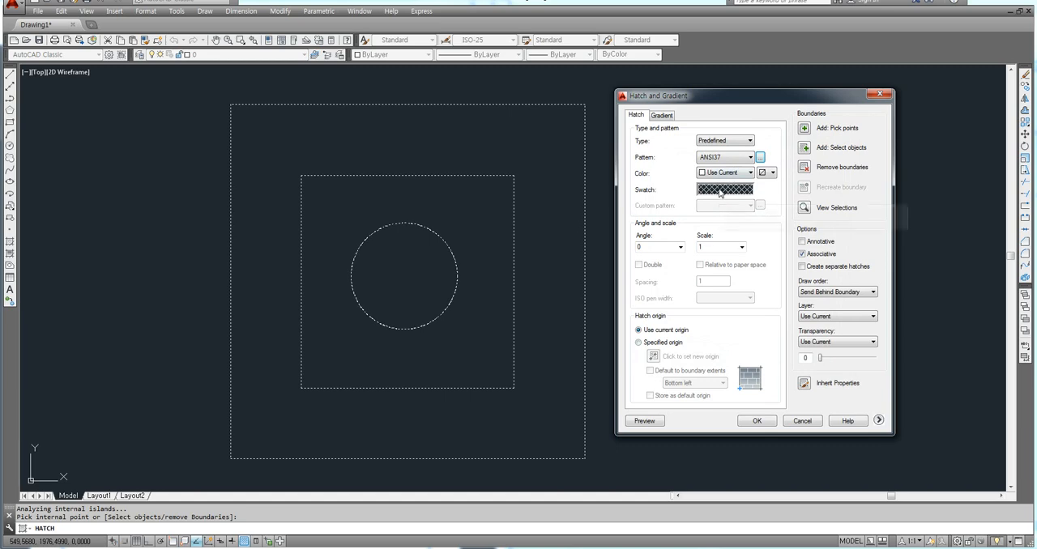
{"action": "left_click_drag", "start_coordinate": [745, 100], "coordinate": [757, 96]}
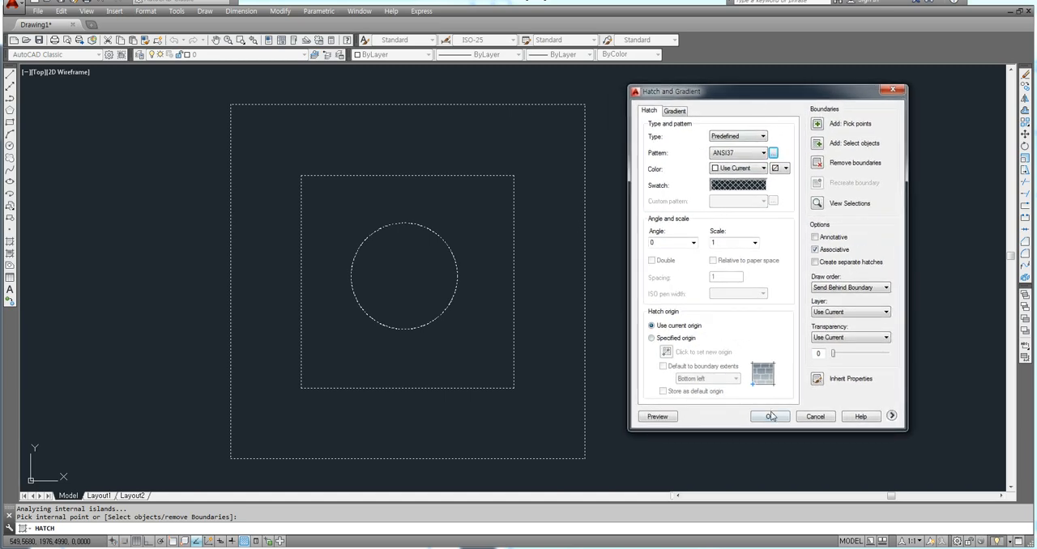
{"action": "left_click", "coordinate": [657, 417]}
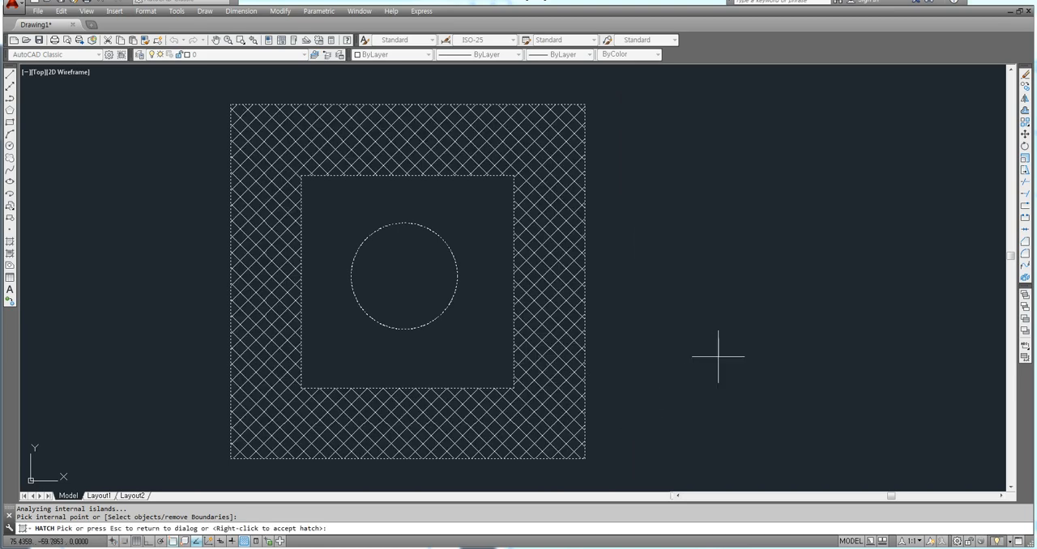
{"action": "key", "text": "Escape"}
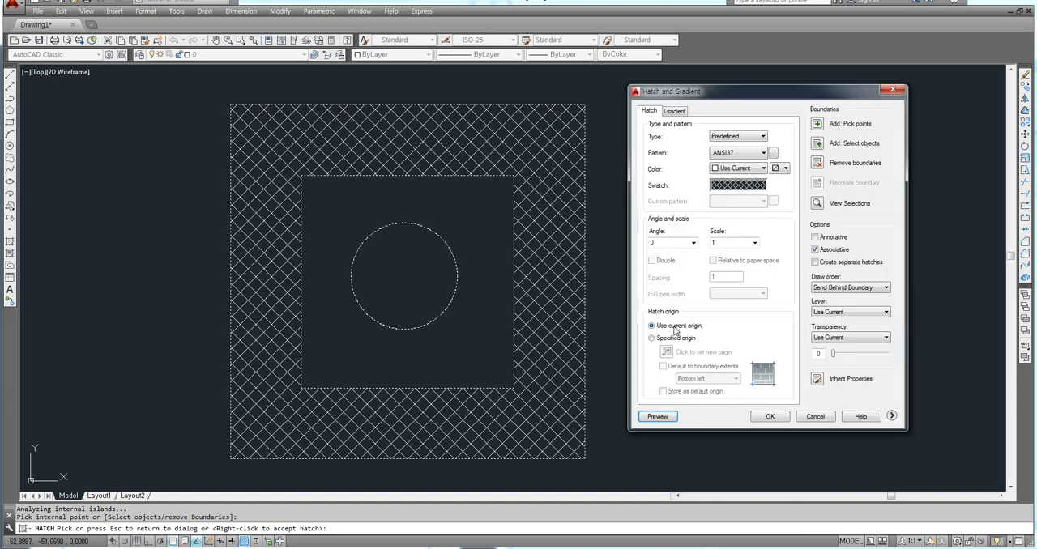
Set the hatch angle to 45 and apply the hatch to the band between the squares.
{"action": "mouse_move", "coordinate": [737, 95]}
{"action": "left_mouse_down"}
{"action": "mouse_move", "coordinate": [770, 145]}
{"action": "mouse_move", "coordinate": [713, 127]}
{"action": "left_mouse_up"}
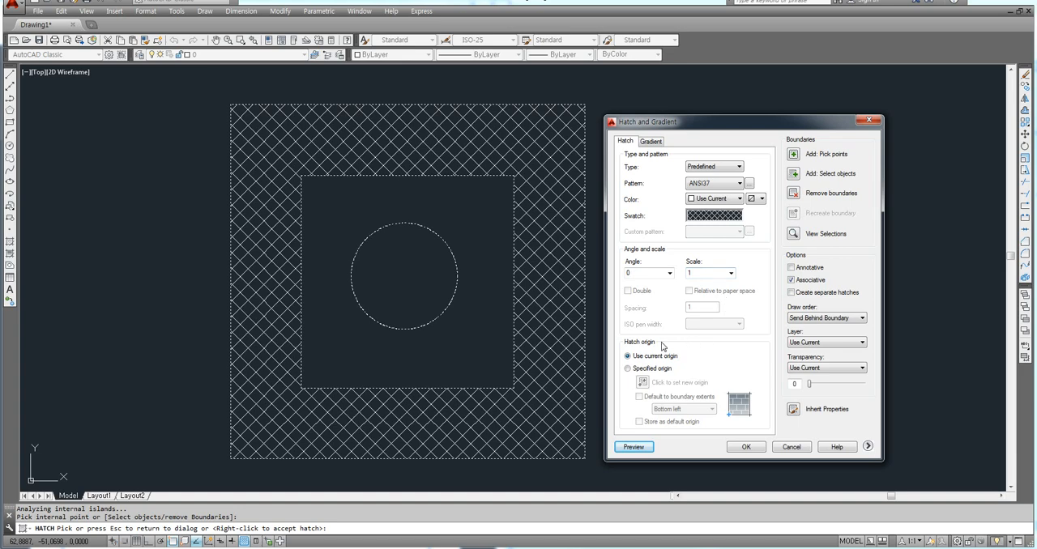
{"action": "left_click", "coordinate": [639, 273]}
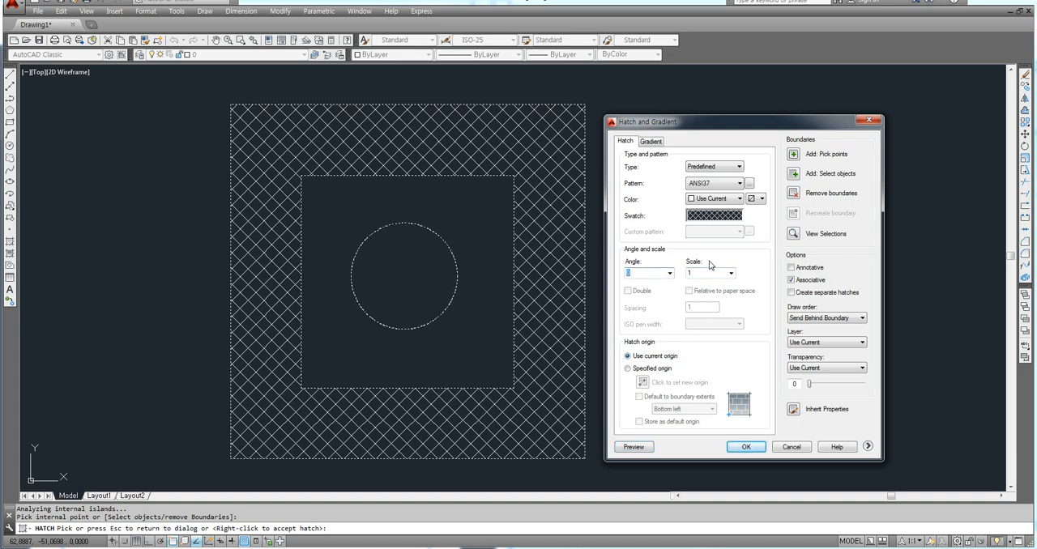
{"action": "type", "text": "45"}
{"action": "key", "text": "Return"}
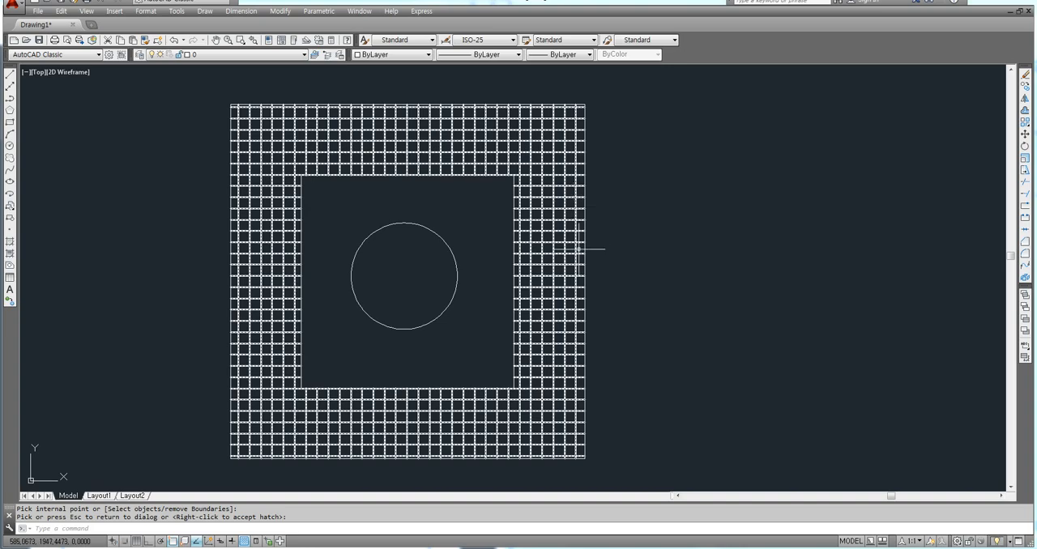
{"action": "key", "text": "Return"}
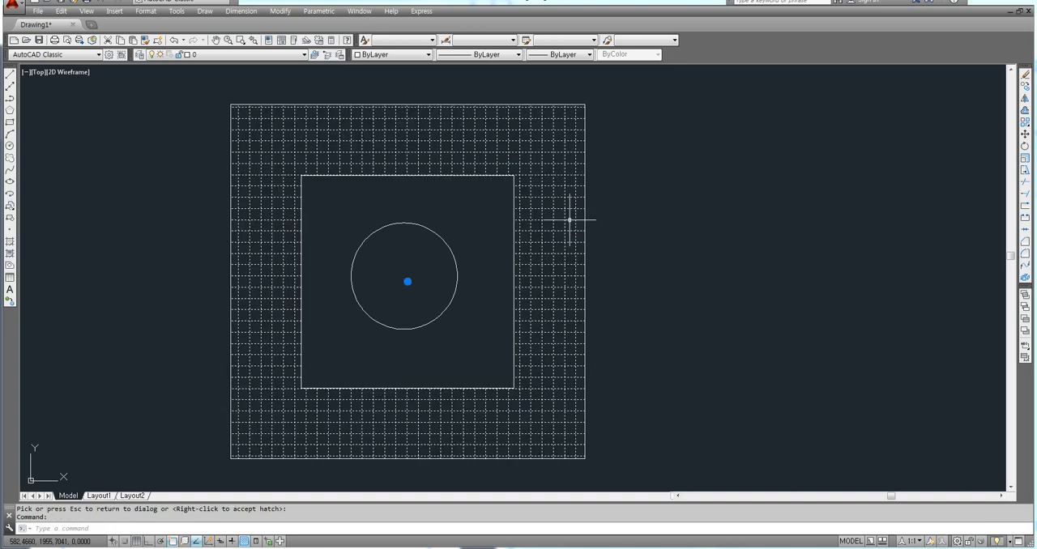
Select the hatch between the squares, move its quick properties clear of the drawing and turn Ortho off.
{"action": "left_click", "coordinate": [569, 221]}
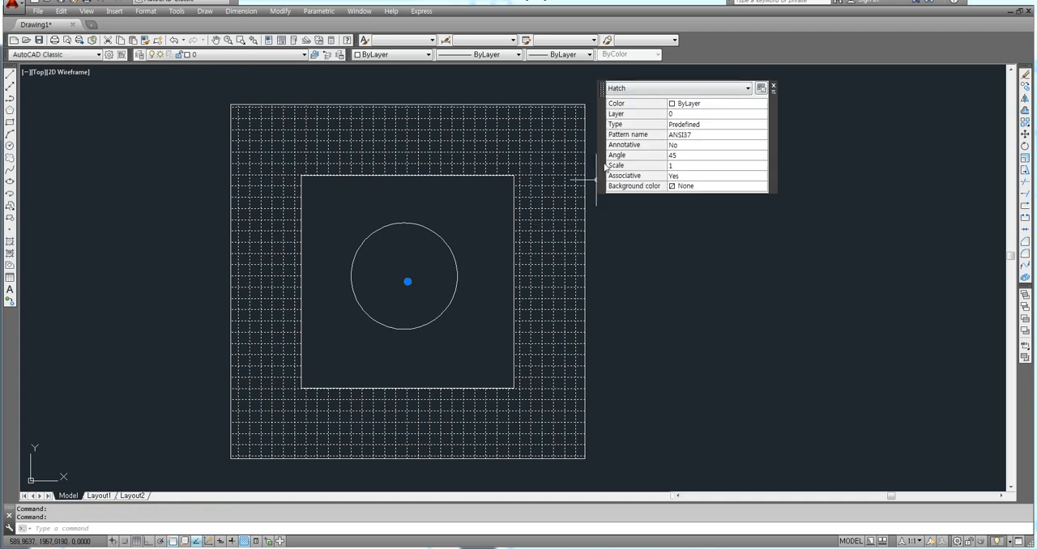
{"action": "mouse_move", "coordinate": [607, 172]}
{"action": "left_mouse_down"}
{"action": "mouse_move", "coordinate": [673, 215]}
{"action": "mouse_move", "coordinate": [649, 212]}
{"action": "mouse_move", "coordinate": [656, 223]}
{"action": "left_mouse_up"}
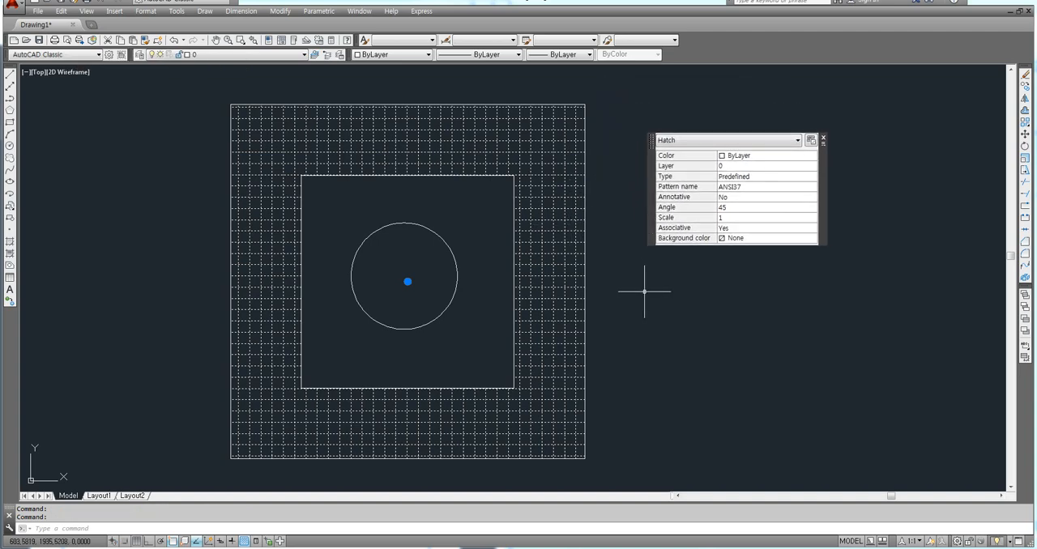
{"action": "key", "text": "F8"}
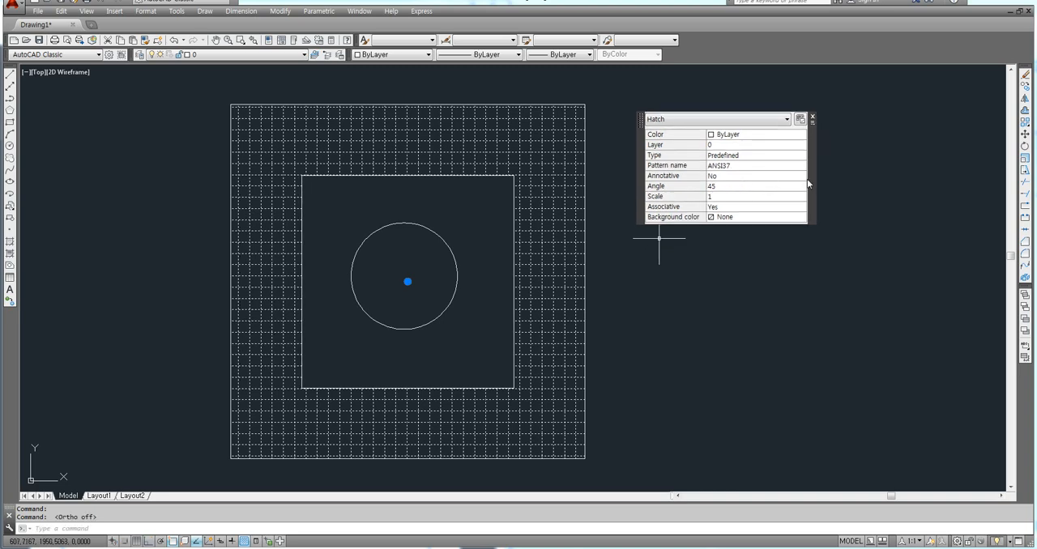
Change the color of the selected hatch to Red in its quick properties.
{"action": "left_click", "coordinate": [732, 166]}
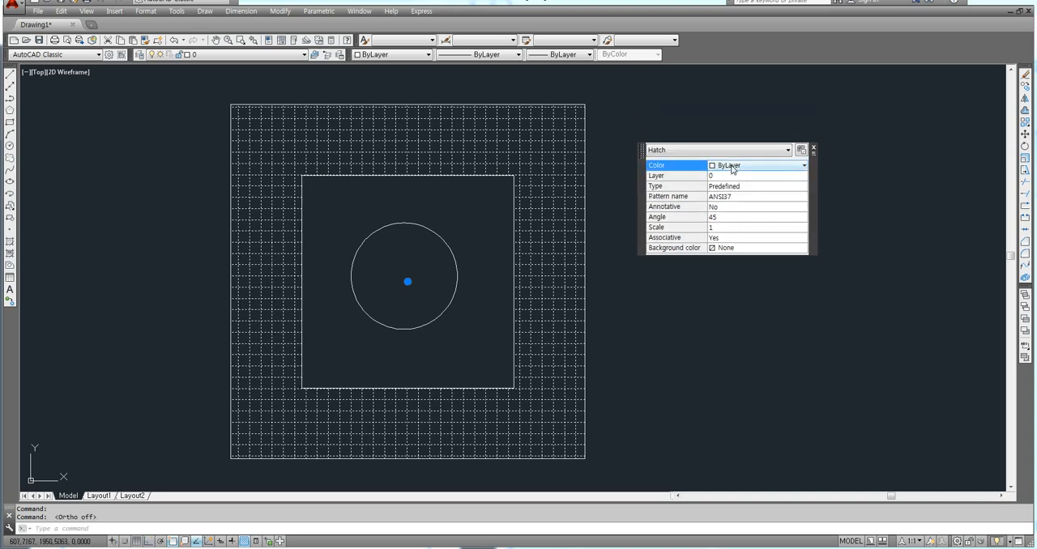
{"action": "left_click", "coordinate": [731, 168]}
{"action": "left_click", "coordinate": [719, 198]}
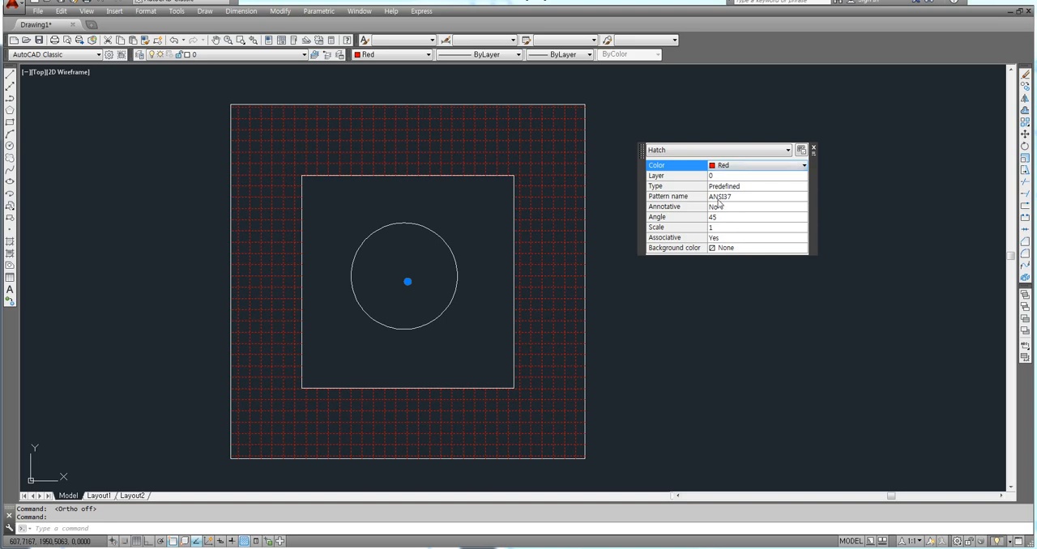
Keep the hatch angle at 45 and set the selected hatch's scale to 0.5.
{"action": "left_click", "coordinate": [728, 218]}
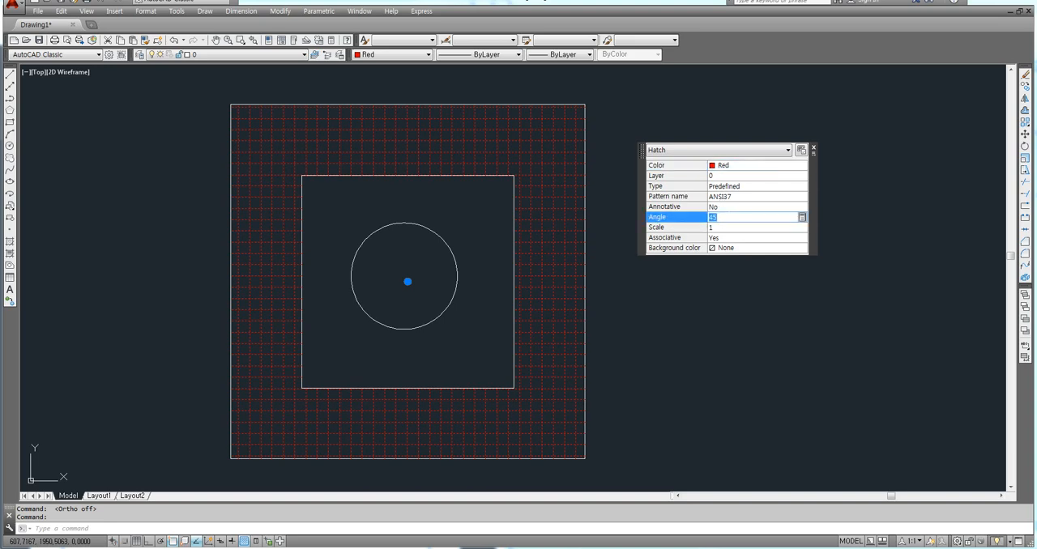
{"action": "left_click_drag", "start_coordinate": [717, 217], "coordinate": [694, 218]}
{"action": "key", "text": "Tab"}
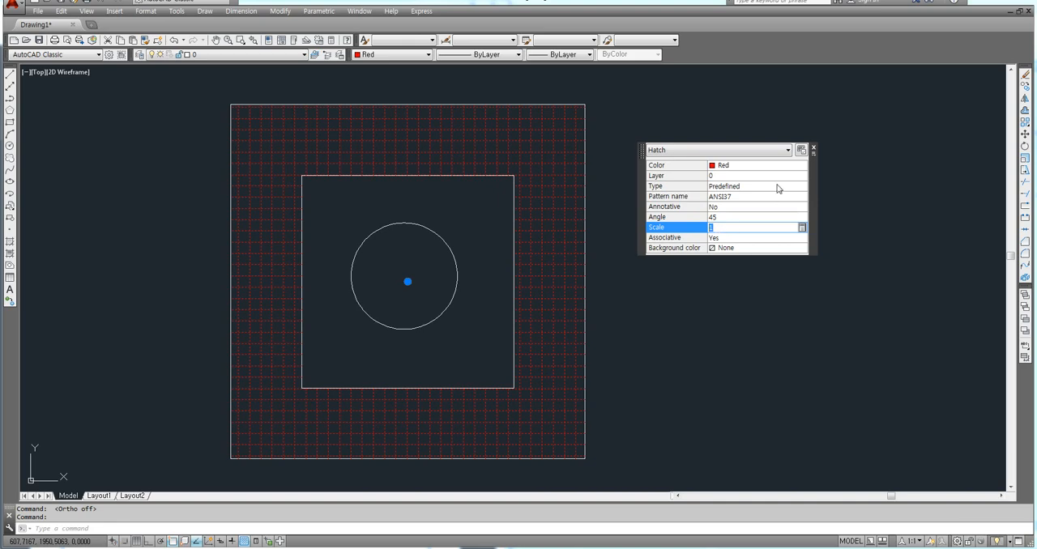
{"action": "key", "text": "Tab"}
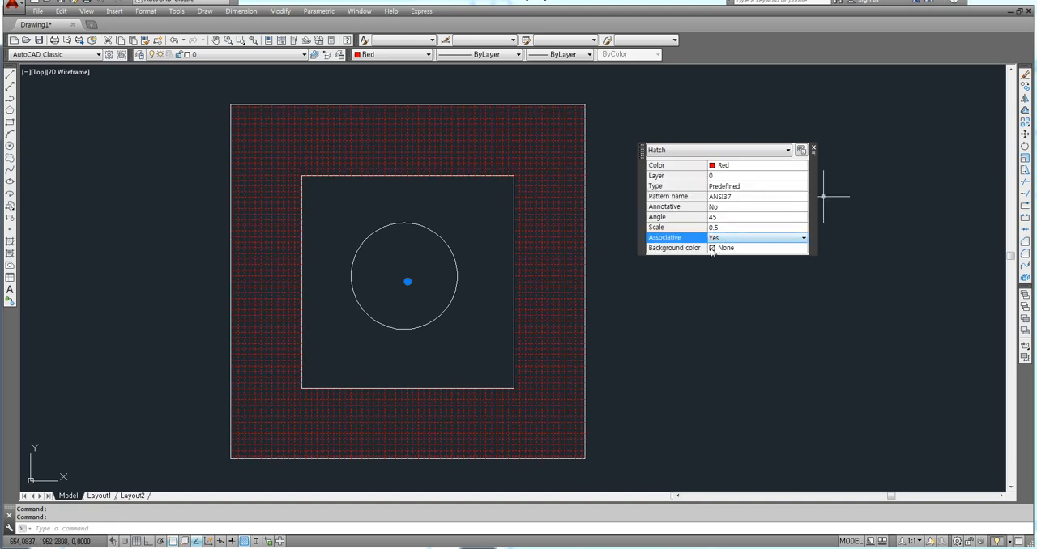
Change the pattern of the selected hatch between the squares to ANSI31.
{"action": "left_click", "coordinate": [730, 200]}
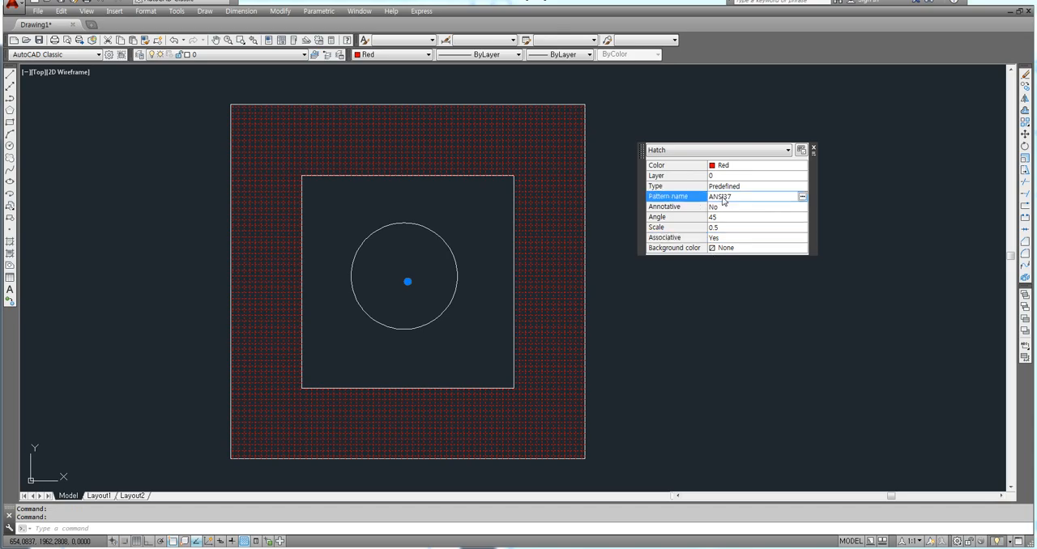
{"action": "left_click", "coordinate": [802, 196]}
{"action": "left_click", "coordinate": [687, 152]}
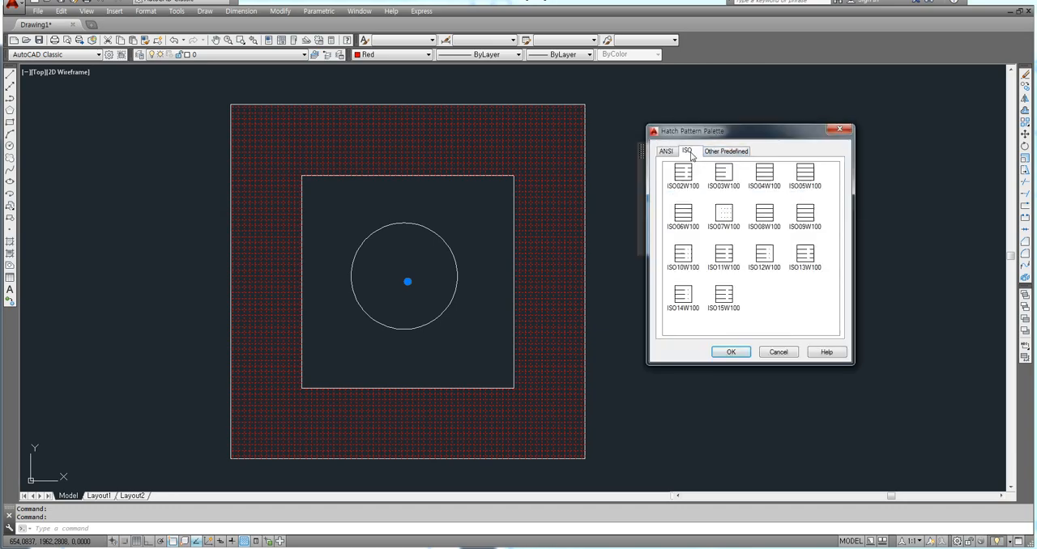
{"action": "left_click", "coordinate": [665, 151]}
{"action": "left_click", "coordinate": [687, 185]}
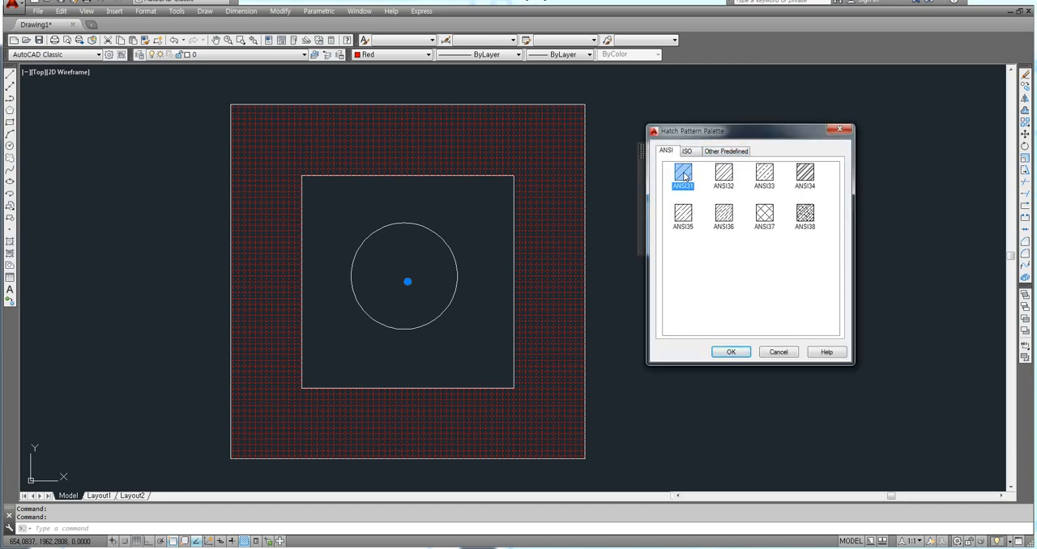
{"action": "left_click", "coordinate": [731, 352]}
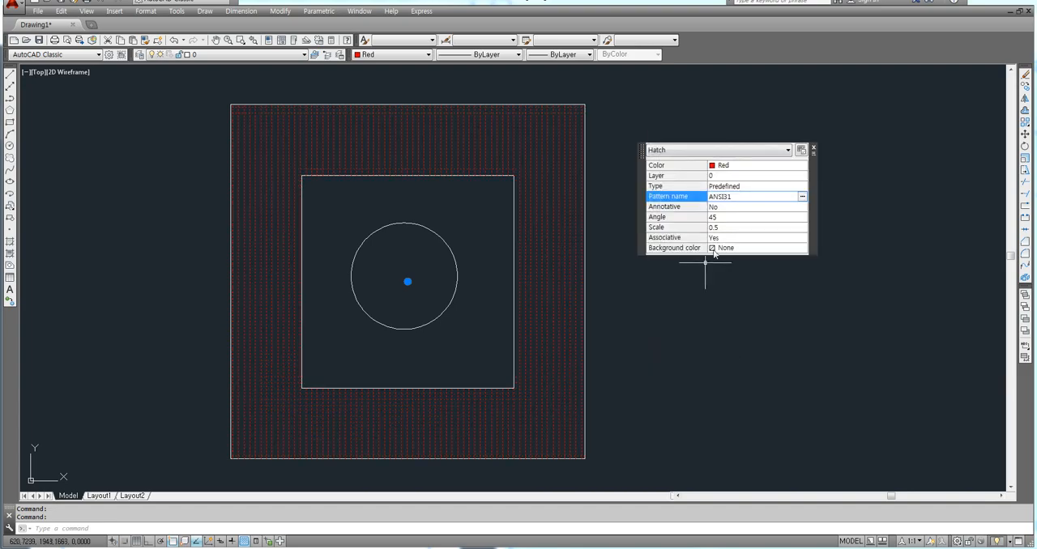
Set the angle of the selected hatch to 0 in its quick properties.
{"action": "left_click", "coordinate": [725, 217]}
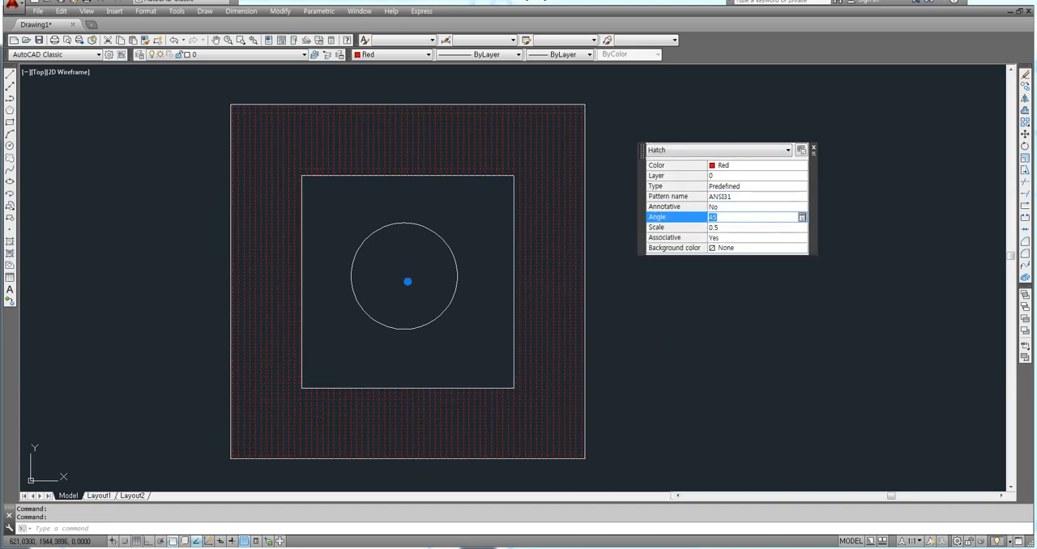
{"action": "type", "text": "0"}
{"action": "key", "text": "Tab"}
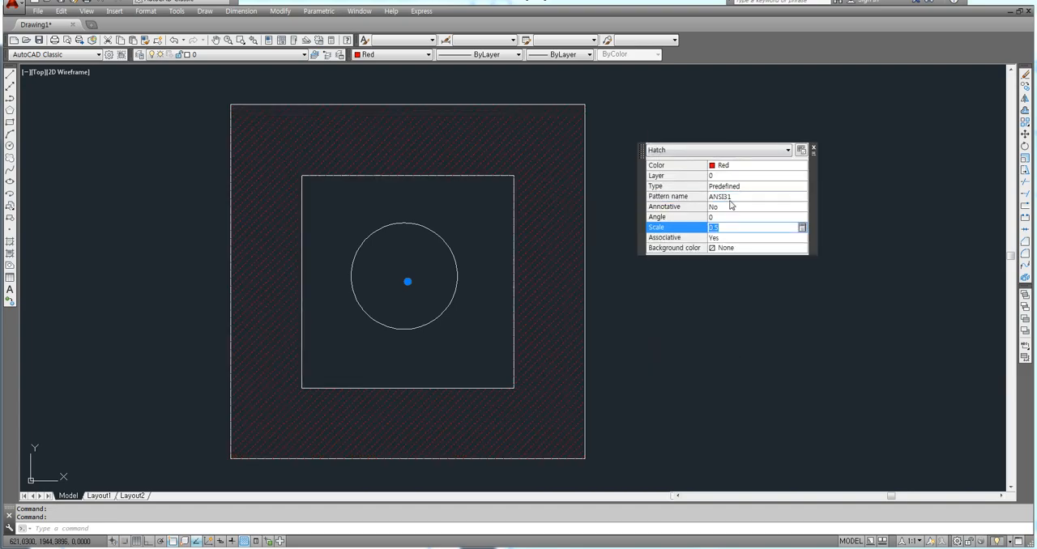
Change the selected hatch's color to Yellow, close its quick properties and clear the selection.
{"action": "left_click", "coordinate": [728, 168]}
{"action": "left_click", "coordinate": [728, 168]}
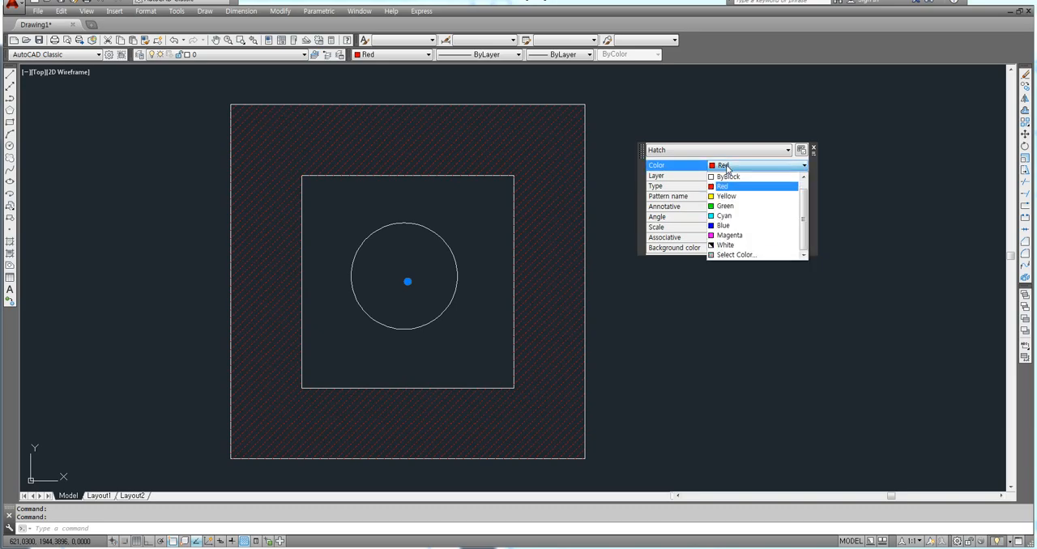
{"action": "left_click", "coordinate": [725, 199]}
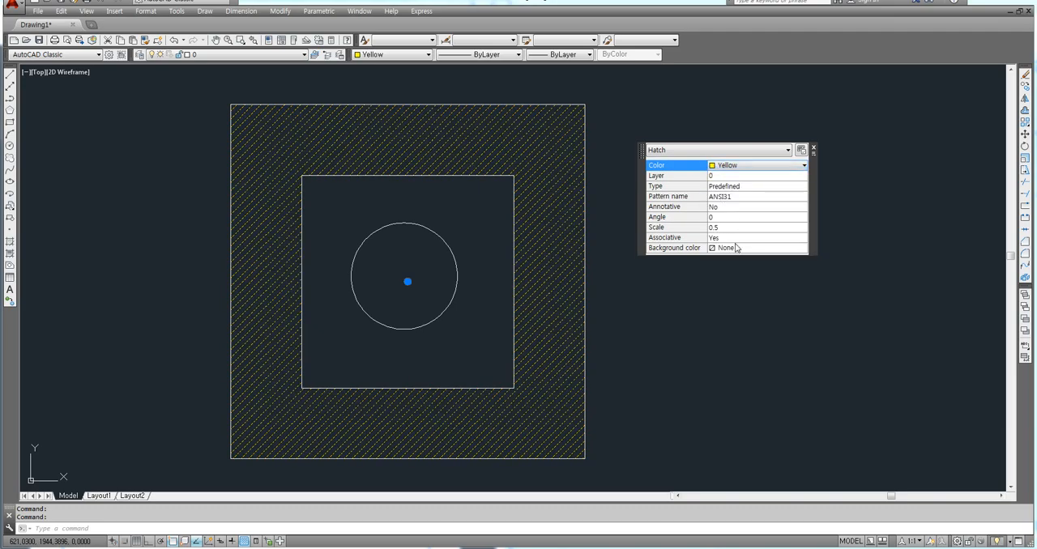
{"action": "left_click", "coordinate": [814, 150]}
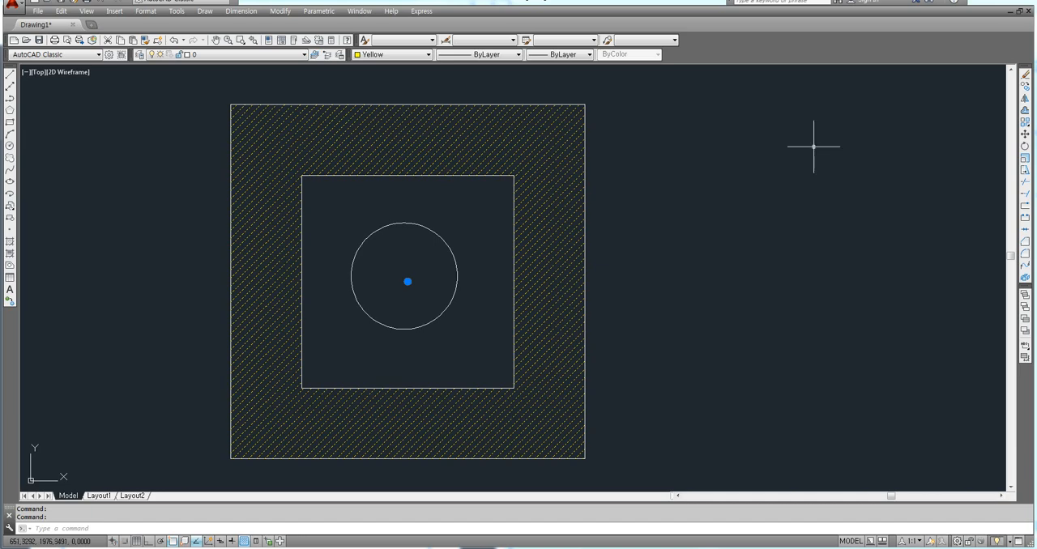
{"action": "key", "text": "Escape"}
Erase the yellow hatch from the band between the two squares.
{"action": "mouse_move", "coordinate": [669, 222]}
{"action": "middle_mouse_down"}
{"action": "mouse_move", "coordinate": [680, 227]}
{"action": "mouse_move", "coordinate": [667, 237]}
{"action": "middle_mouse_up"}
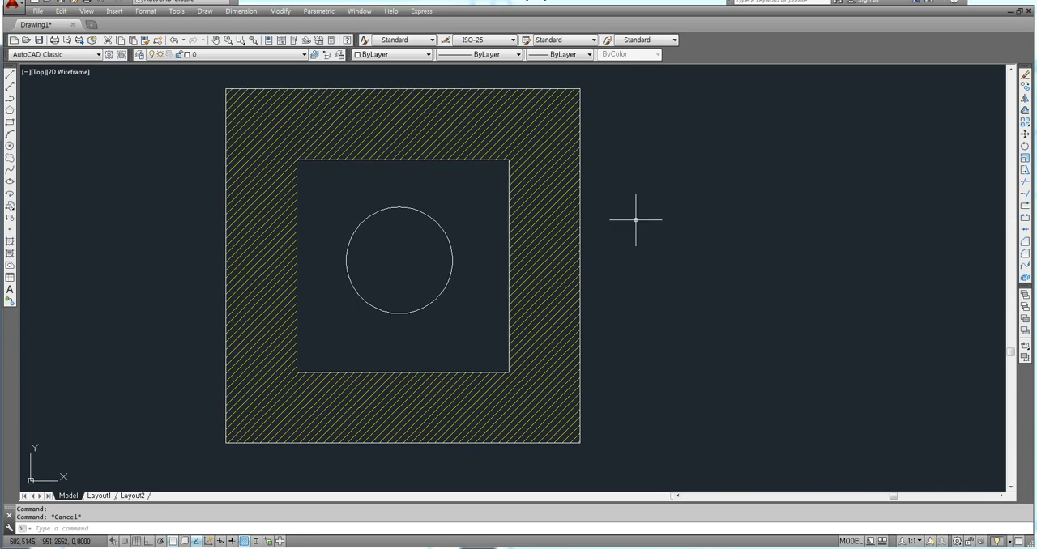
{"action": "left_click", "coordinate": [541, 267]}
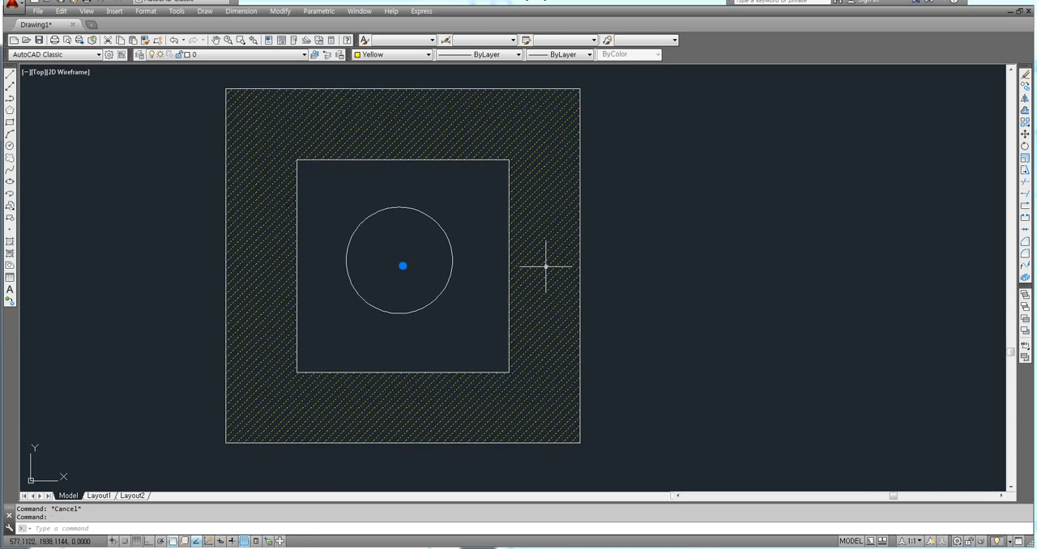
{"action": "key", "text": "Delete"}
Start a new hatch, move its dialog clear of the drawing and choose the predefined pattern SOLID.
{"action": "type", "text": "h"}
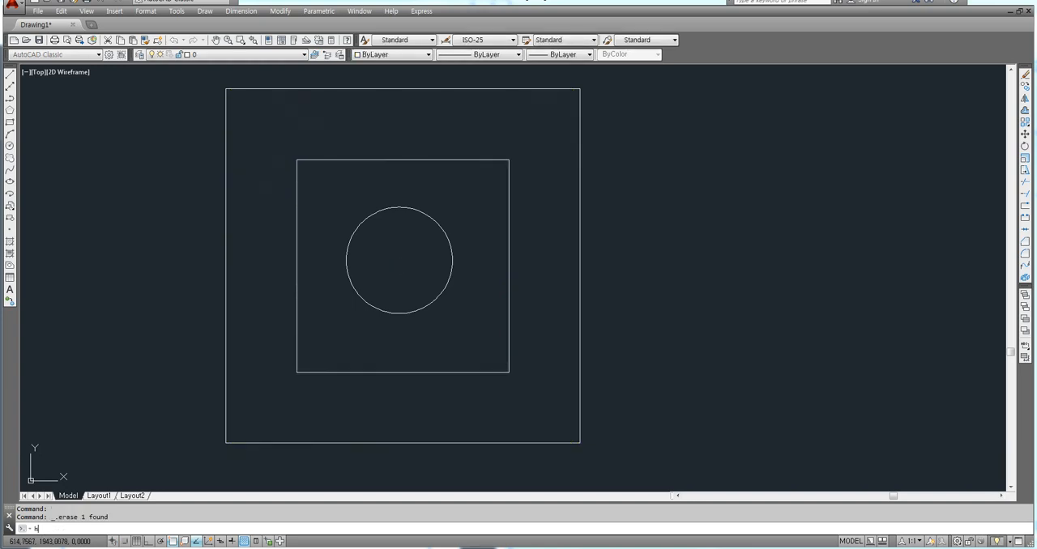
{"action": "key", "text": "Return"}
{"action": "left_click_drag", "start_coordinate": [724, 130], "coordinate": [715, 102]}
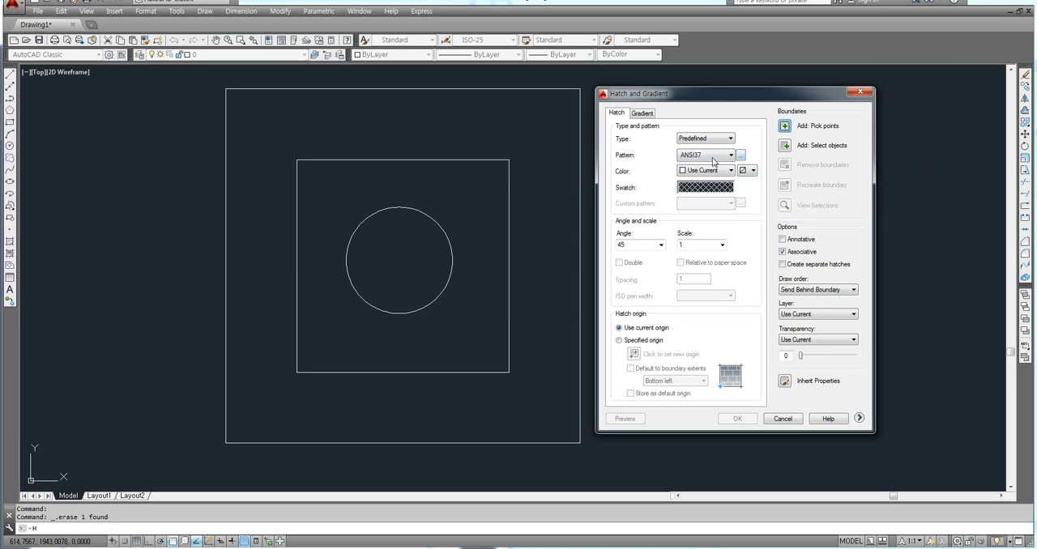
{"action": "left_click", "coordinate": [741, 156]}
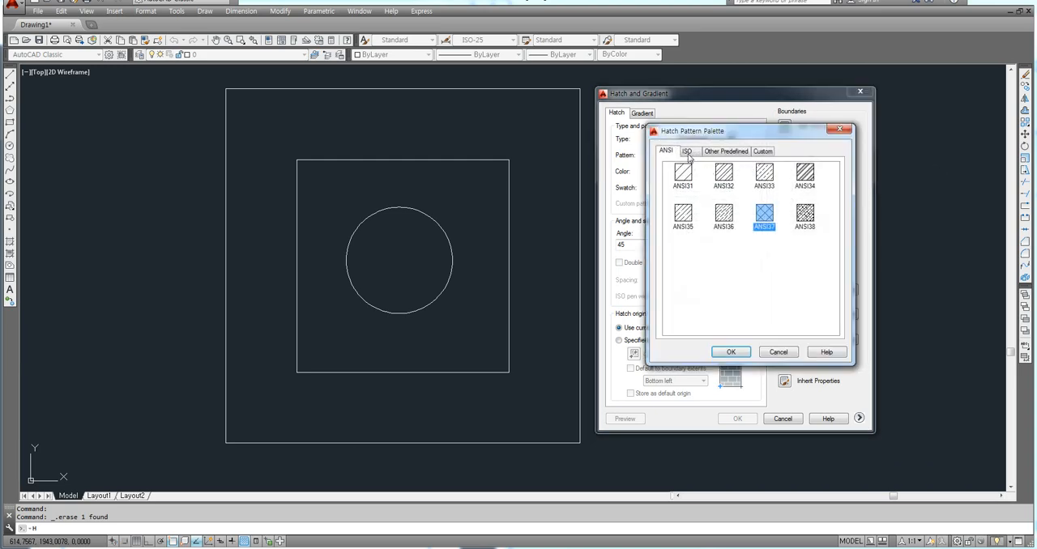
{"action": "left_click", "coordinate": [713, 151]}
{"action": "left_click", "coordinate": [684, 172]}
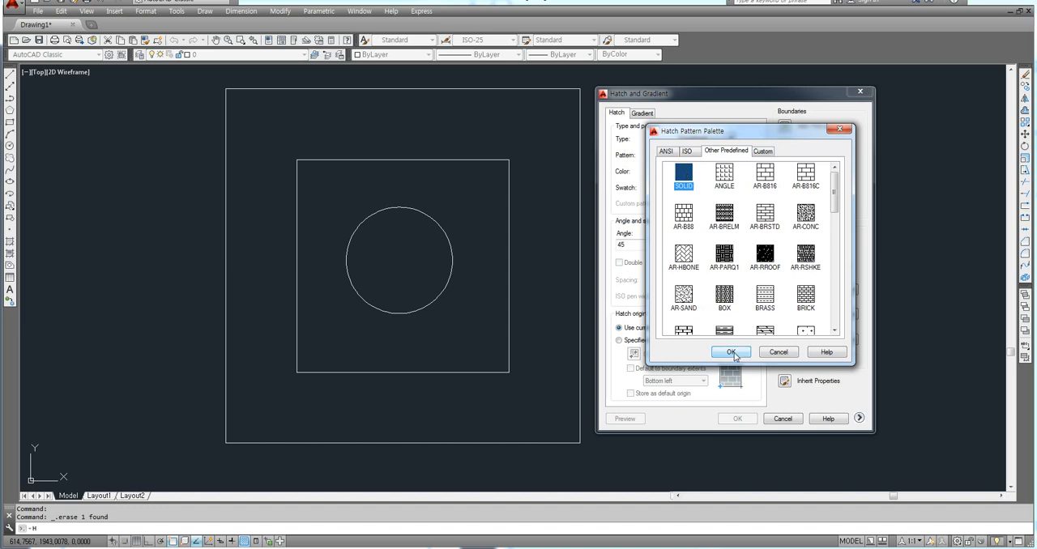
{"action": "left_click", "coordinate": [730, 352]}
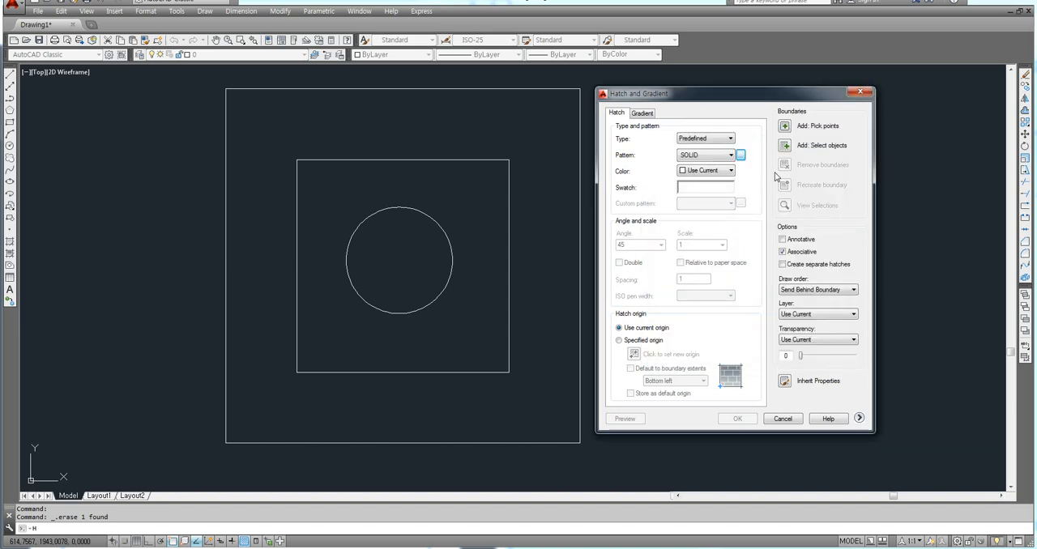
Pick an internal point in the band between the outer and inner squares as the solid hatch area.
{"action": "left_click", "coordinate": [786, 127]}
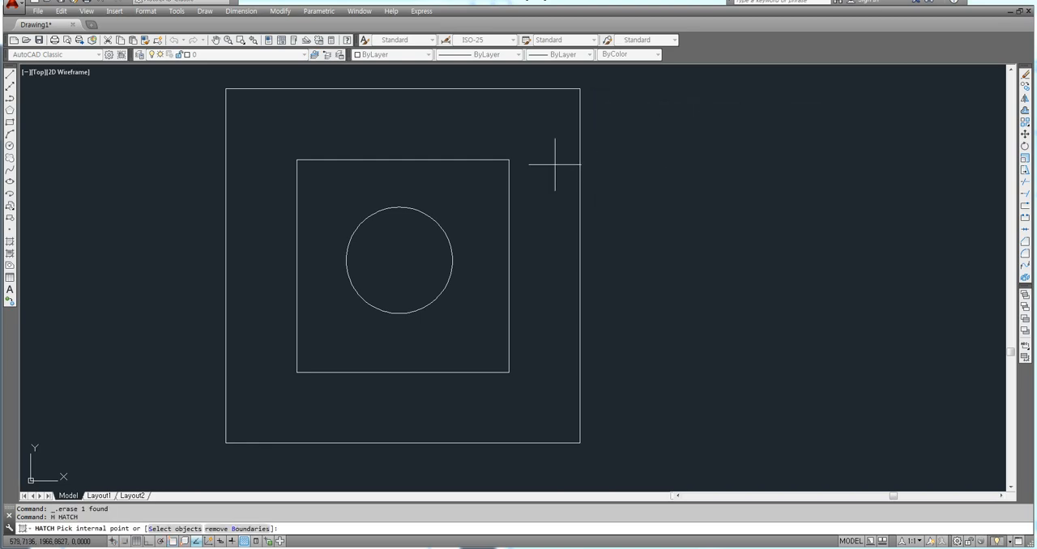
{"action": "left_click", "coordinate": [552, 167]}
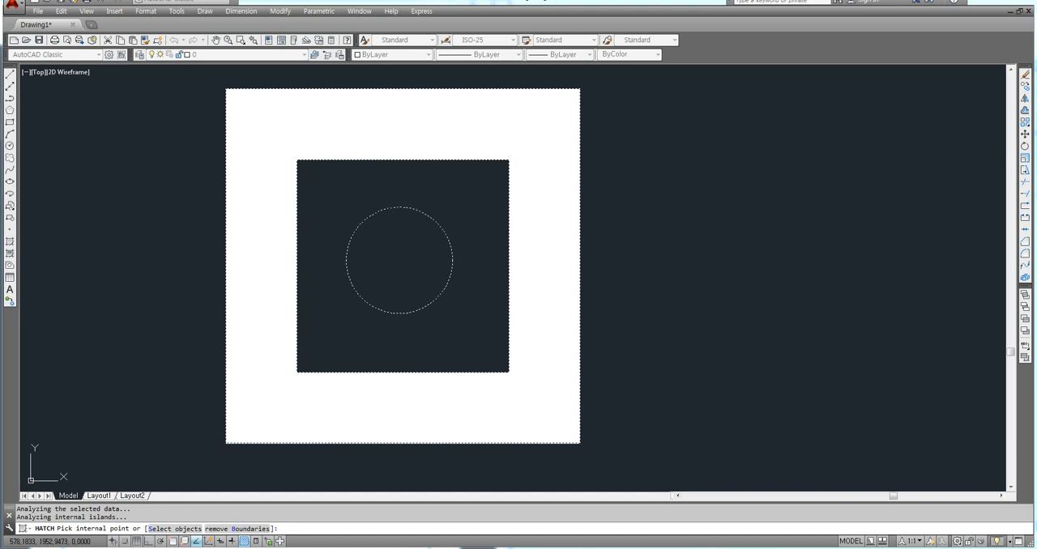
Finish picking the band between the two squares as the hatch area and set the hatch color to Red.
{"action": "left_click", "coordinate": [542, 227]}
{"action": "key", "text": "Return"}
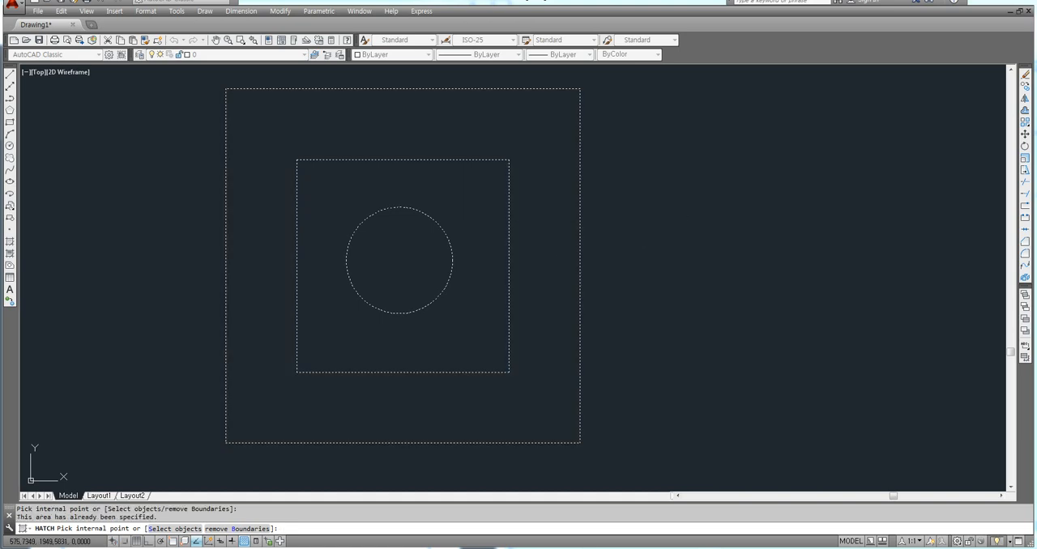
{"action": "left_click_drag", "start_coordinate": [750, 97], "coordinate": [762, 93]}
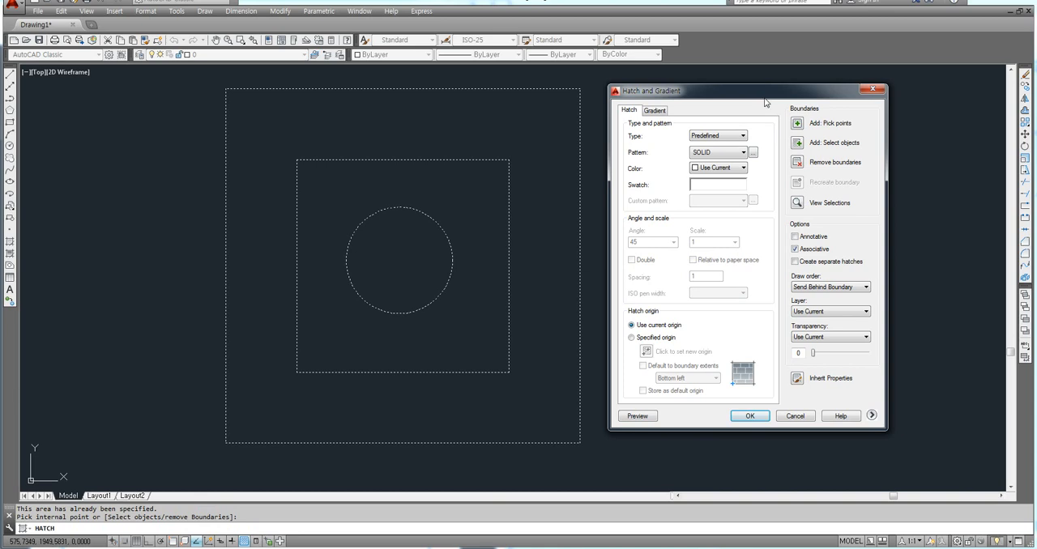
{"action": "left_click", "coordinate": [718, 168]}
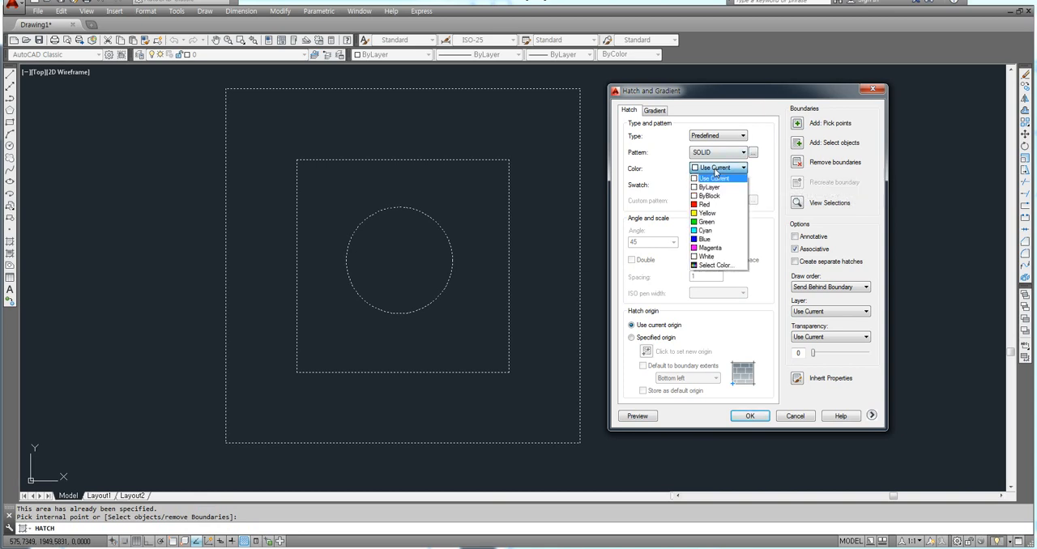
{"action": "left_click", "coordinate": [703, 202]}
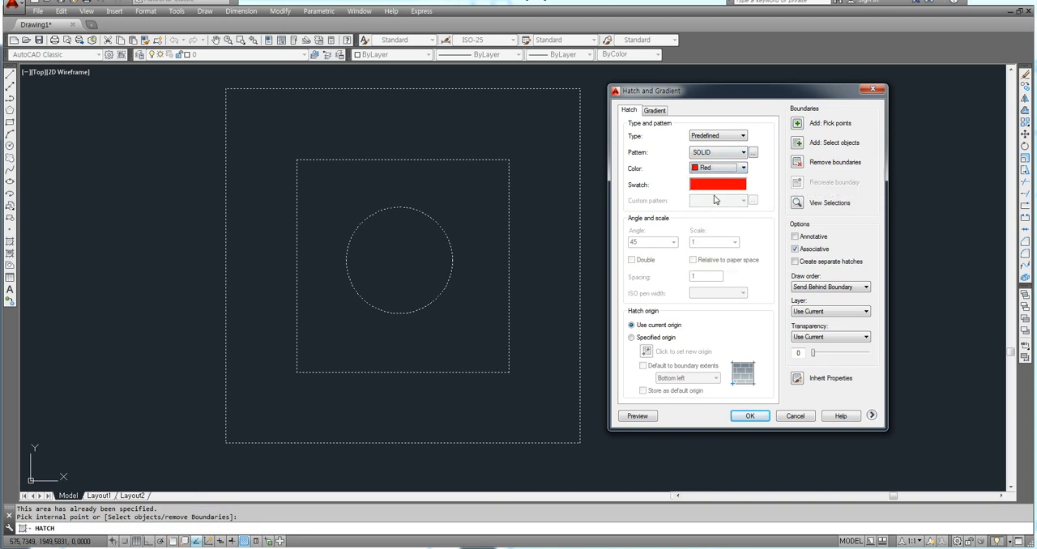
{"action": "left_click_drag", "start_coordinate": [780, 97], "coordinate": [761, 93]}
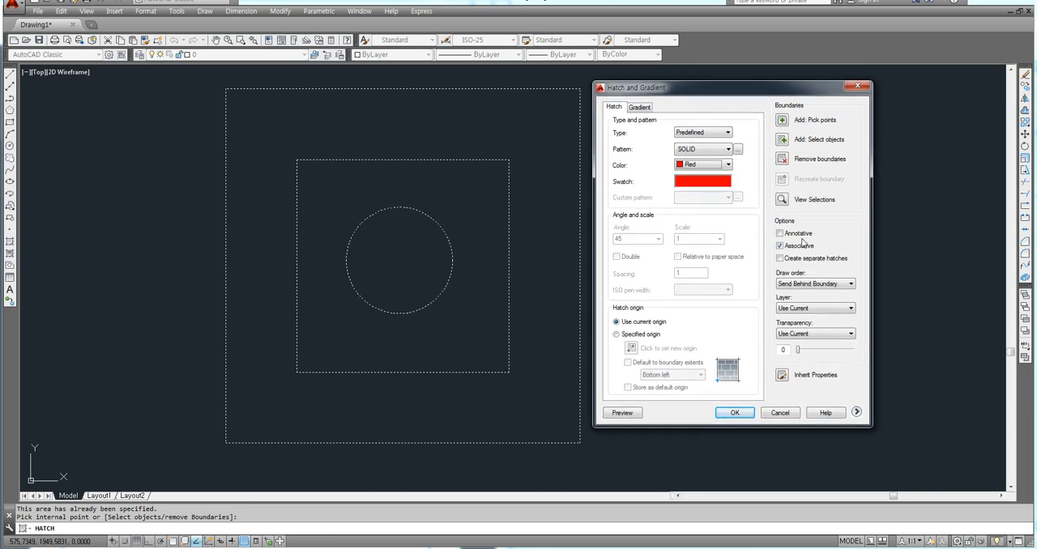
Expand the dialog's additional hatch options and specify the outer square's lower-left corner as the new hatch origin.
{"action": "left_click", "coordinate": [856, 413]}
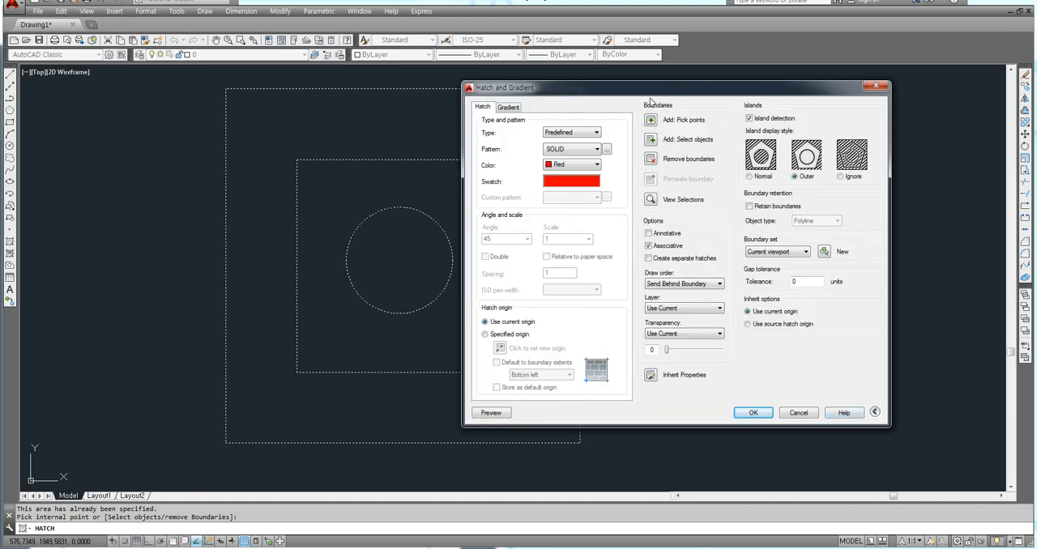
{"action": "left_click_drag", "start_coordinate": [660, 91], "coordinate": [806, 92]}
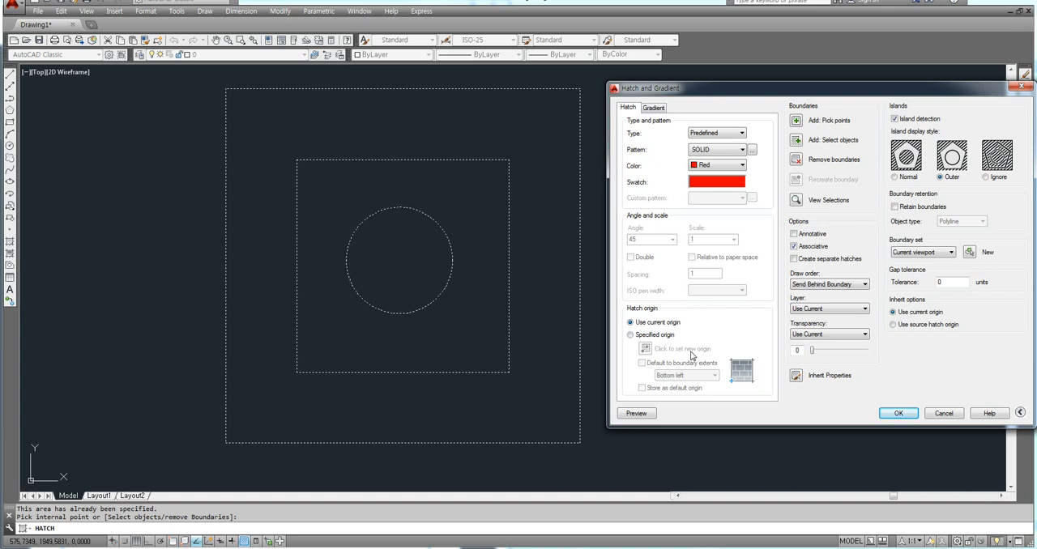
{"action": "left_click", "coordinate": [631, 335]}
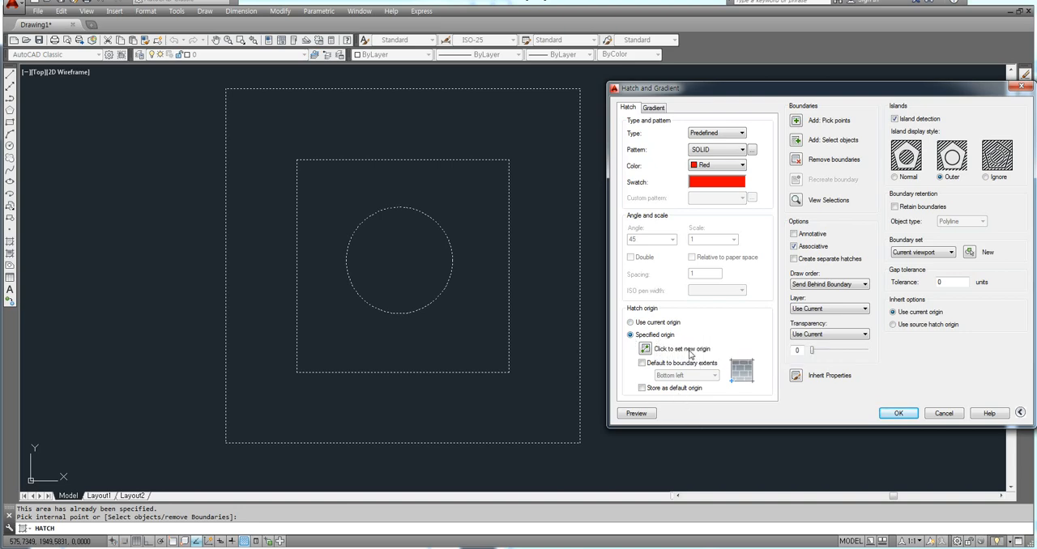
{"action": "left_click", "coordinate": [646, 350]}
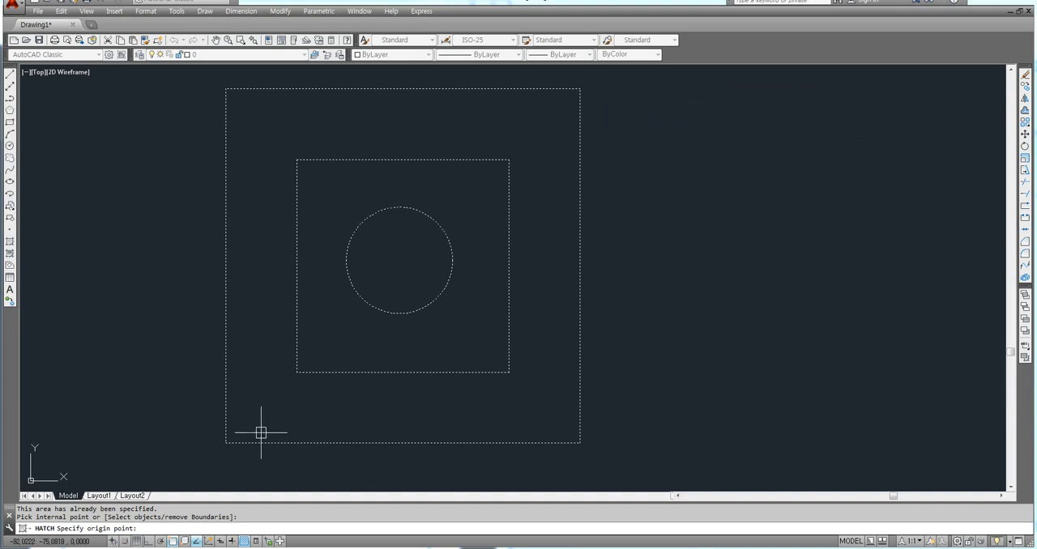
{"action": "left_click", "coordinate": [225, 443]}
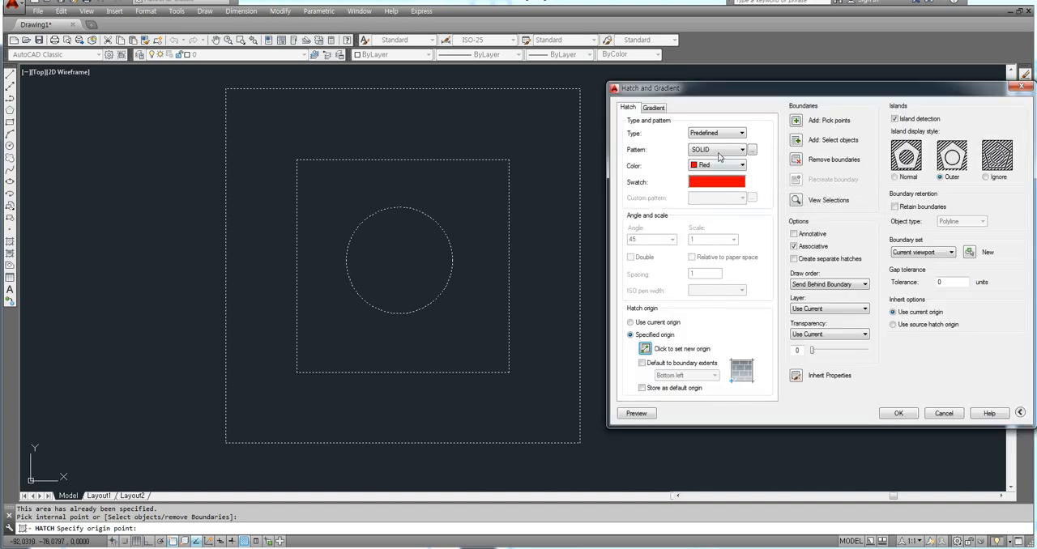
Browse the predefined hatch patterns and choose NET as the pattern.
{"action": "left_click", "coordinate": [753, 151]}
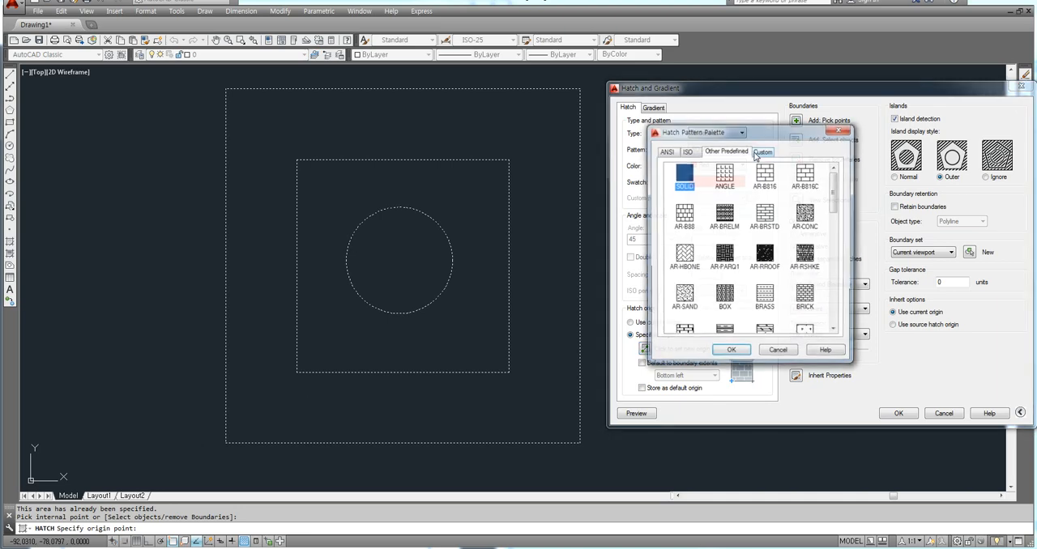
{"action": "left_click", "coordinate": [666, 151]}
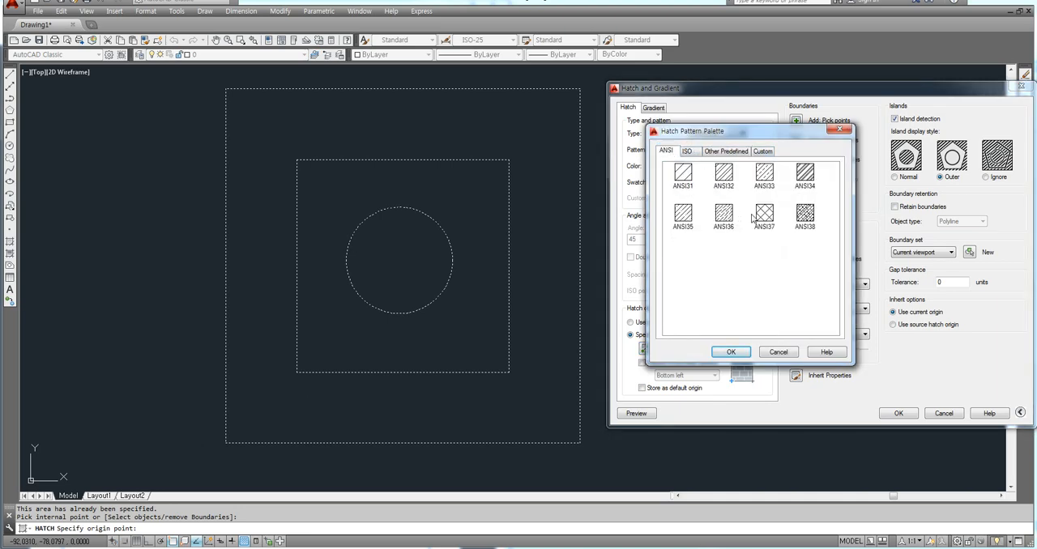
{"action": "left_click", "coordinate": [706, 156]}
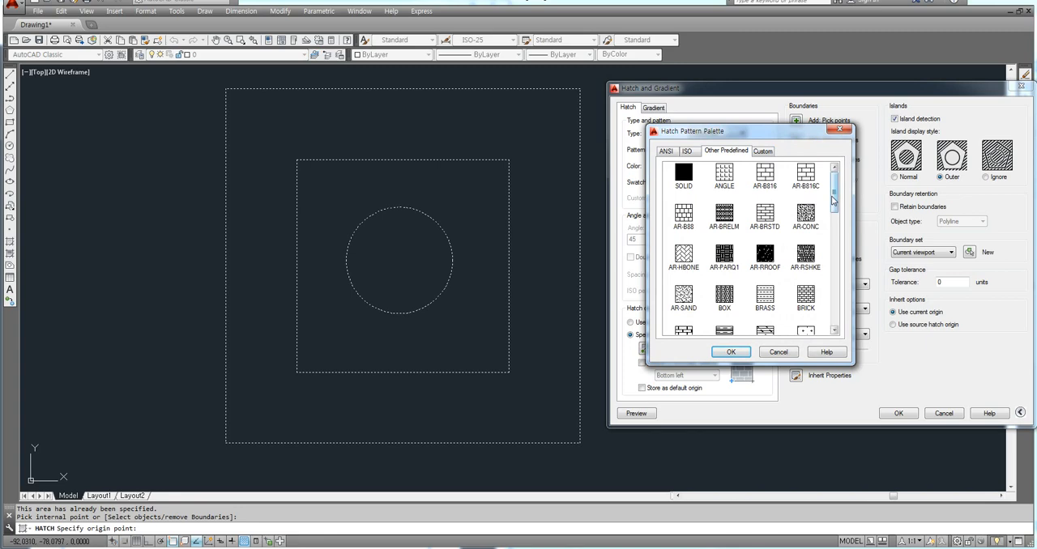
{"action": "scroll", "coordinate": [836, 215], "scroll_direction": "down", "scroll_amount": 2}
{"action": "left_click_drag", "start_coordinate": [836, 214], "coordinate": [842, 298]}
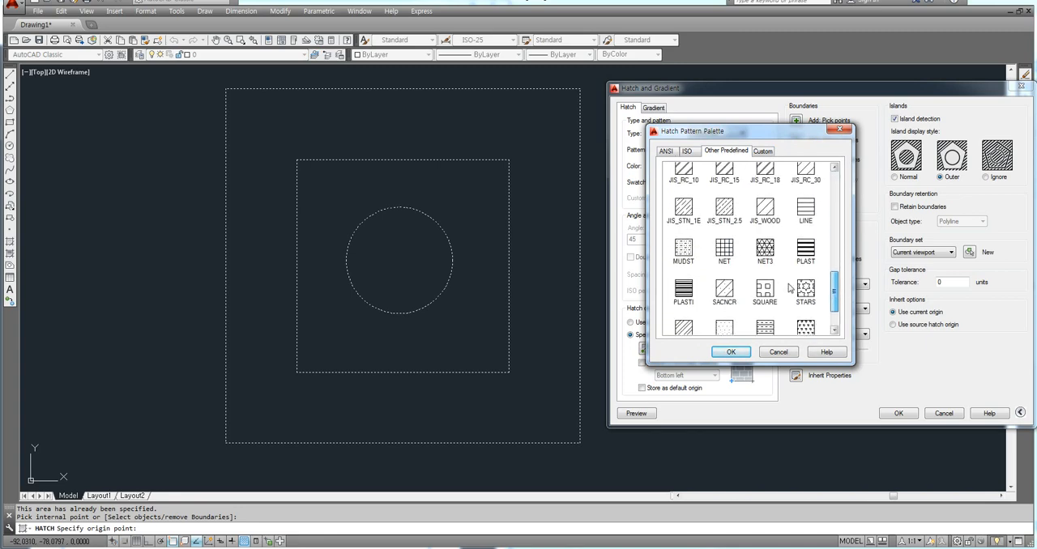
{"action": "left_click", "coordinate": [724, 247]}
{"action": "left_click", "coordinate": [730, 353]}
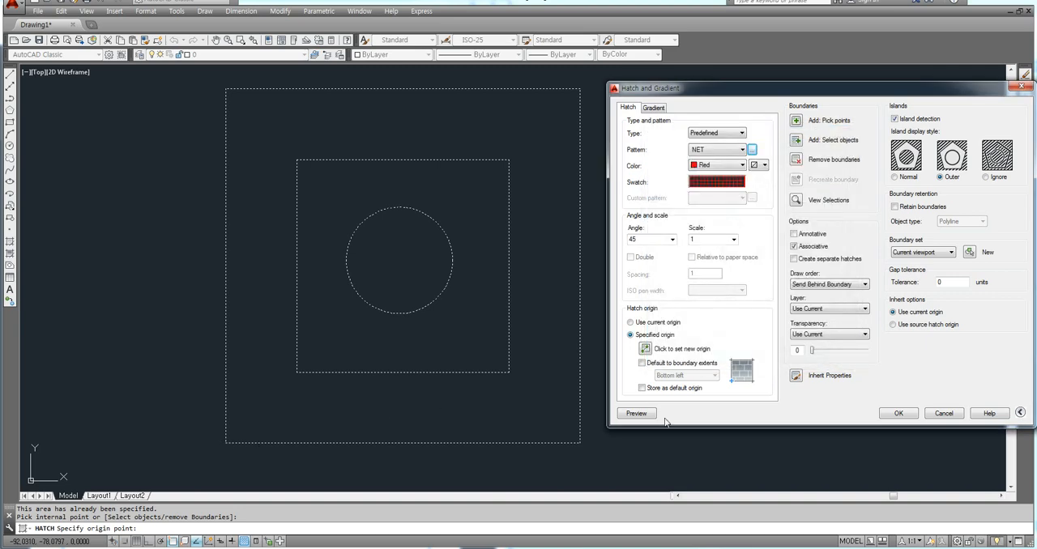
Preview the NET hatch, set its angle to 0 and apply it to the band between the two squares.
{"action": "left_click", "coordinate": [636, 414]}
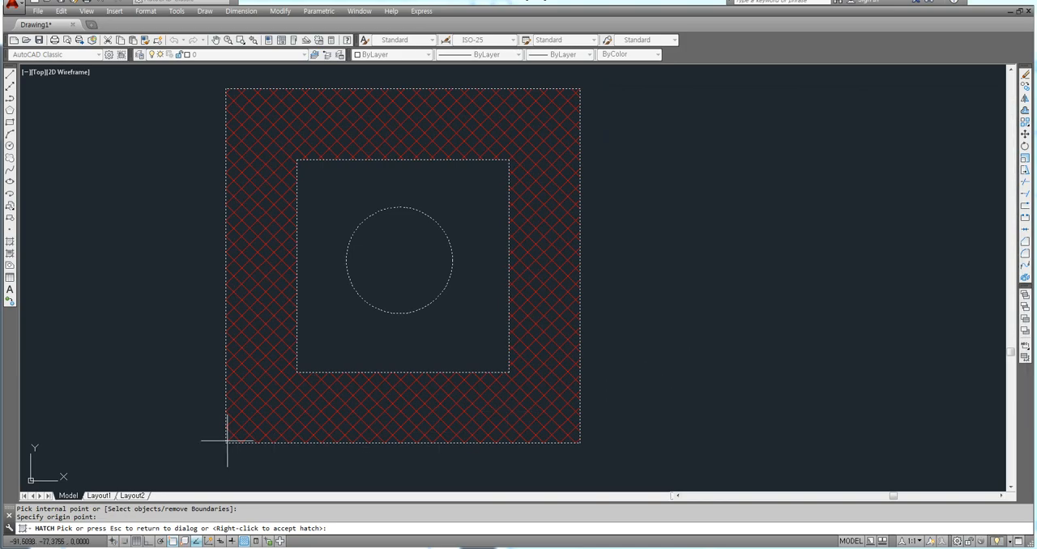
{"action": "left_click", "coordinate": [693, 381]}
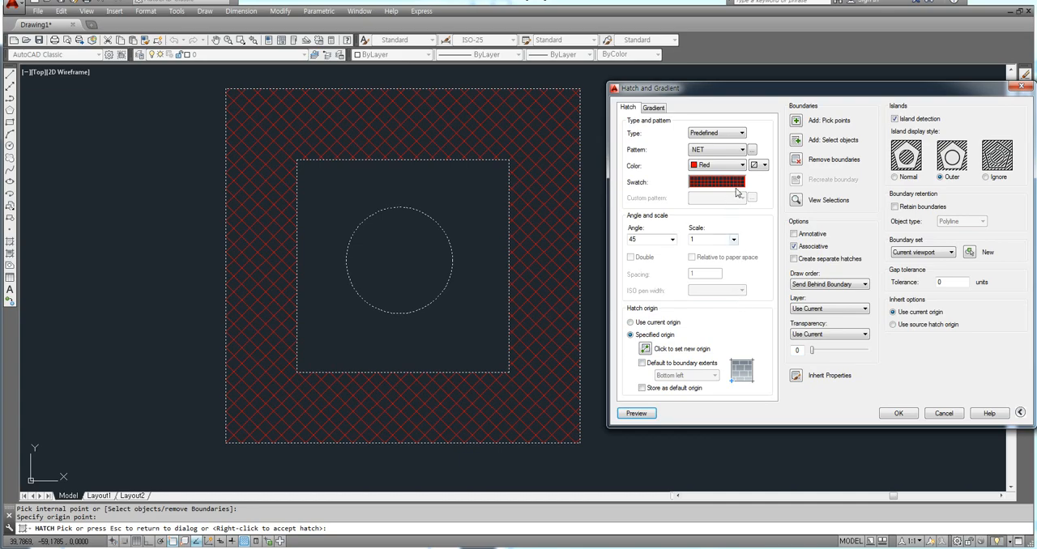
{"action": "type", "text": "0"}
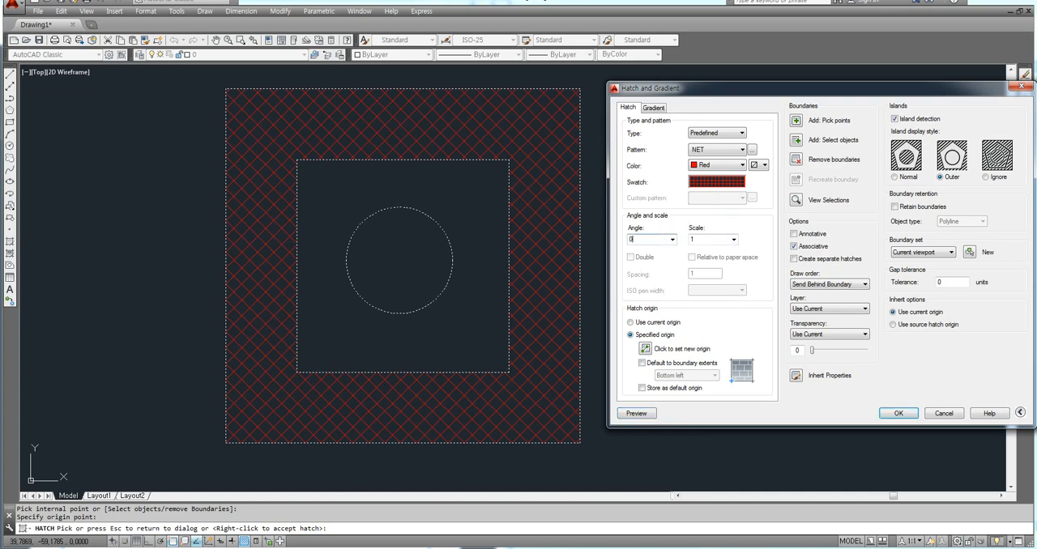
{"action": "key", "text": "Return"}
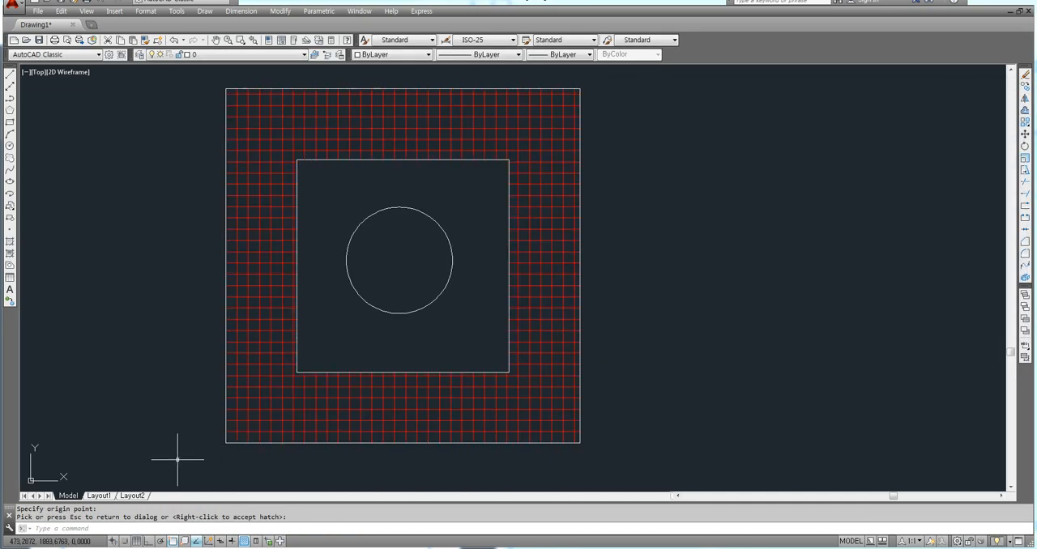
Examine how the grid hatch lines align with the lower corners of the outer square.
{"action": "scroll", "coordinate": [203, 449], "scroll_direction": "up", "scroll_amount": 6}
{"action": "scroll", "coordinate": [302, 429], "scroll_direction": "down", "scroll_amount": 5}
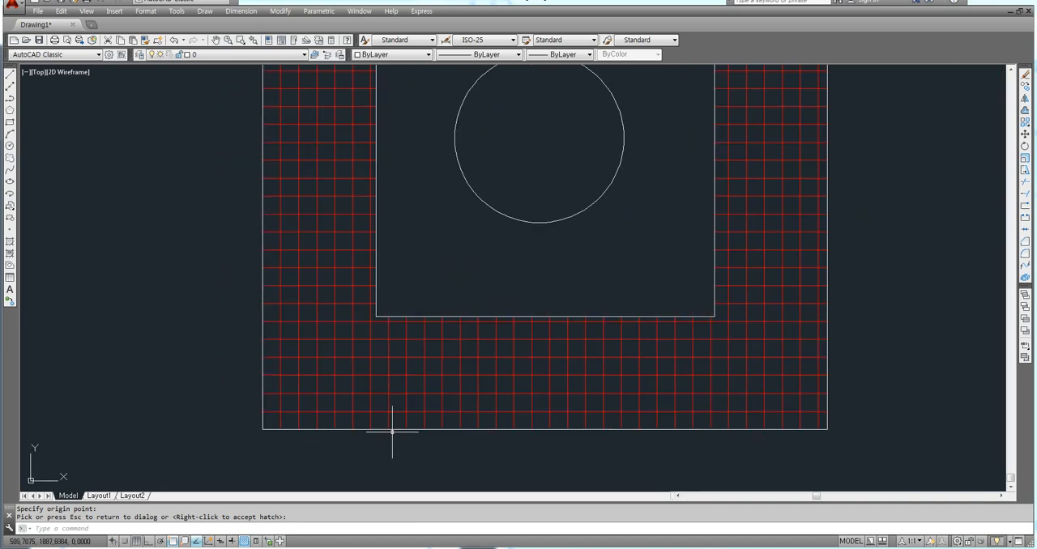
{"action": "scroll", "coordinate": [693, 427], "scroll_direction": "up", "scroll_amount": 2}
{"action": "scroll", "coordinate": [640, 415], "scroll_direction": "down", "scroll_amount": 4}
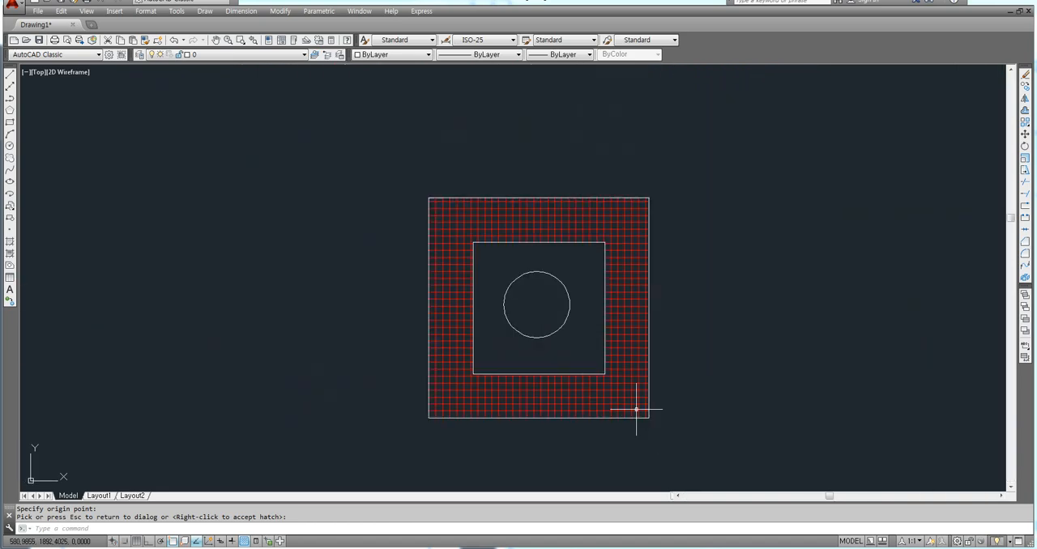
{"action": "scroll", "coordinate": [572, 356], "scroll_direction": "down", "scroll_amount": 1}
{"action": "scroll", "coordinate": [525, 407], "scroll_direction": "up", "scroll_amount": 2}
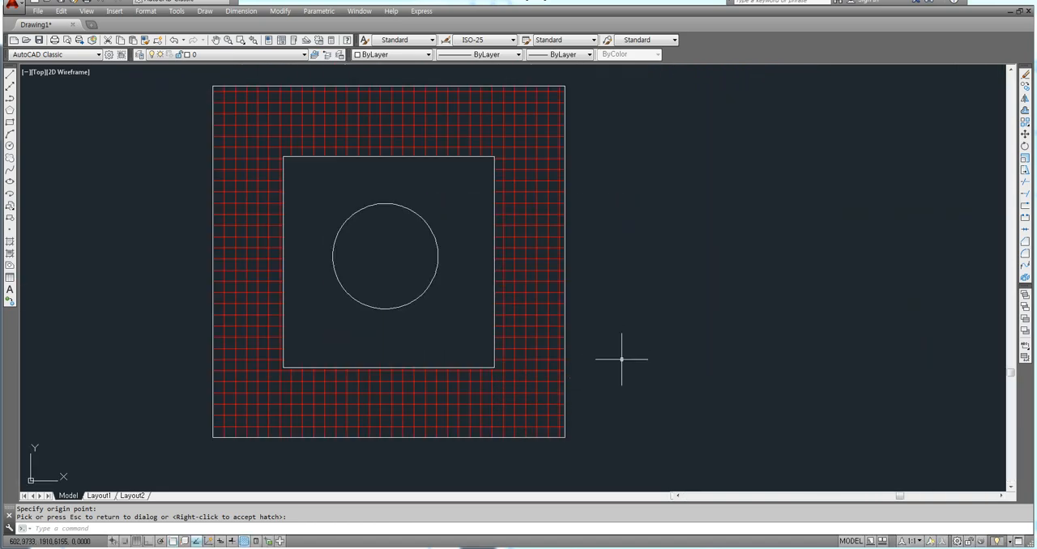
Erase the red NET hatch from the band between the two squares.
{"action": "left_click", "coordinate": [511, 398]}
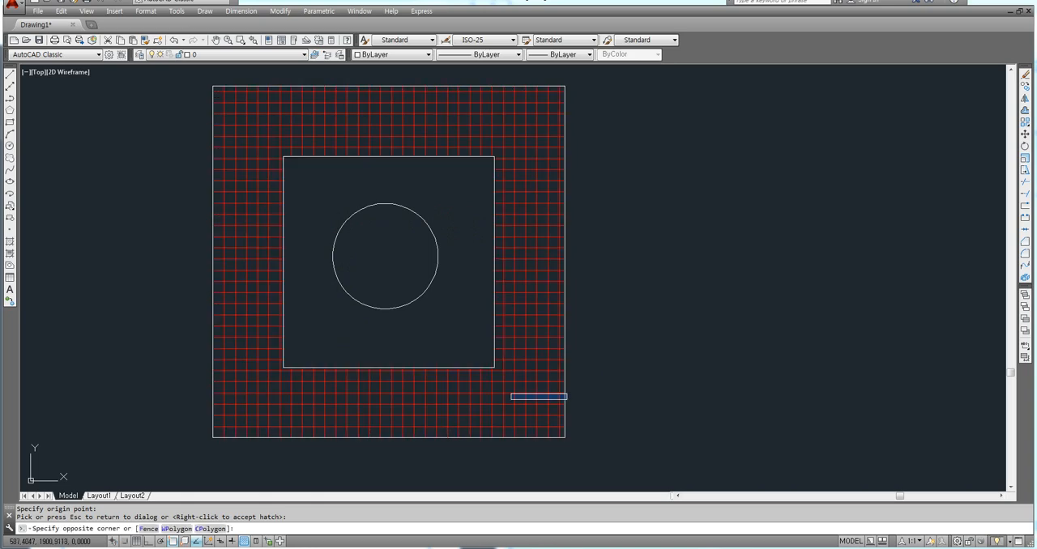
{"action": "left_click", "coordinate": [462, 405]}
{"action": "key", "text": "Delete"}
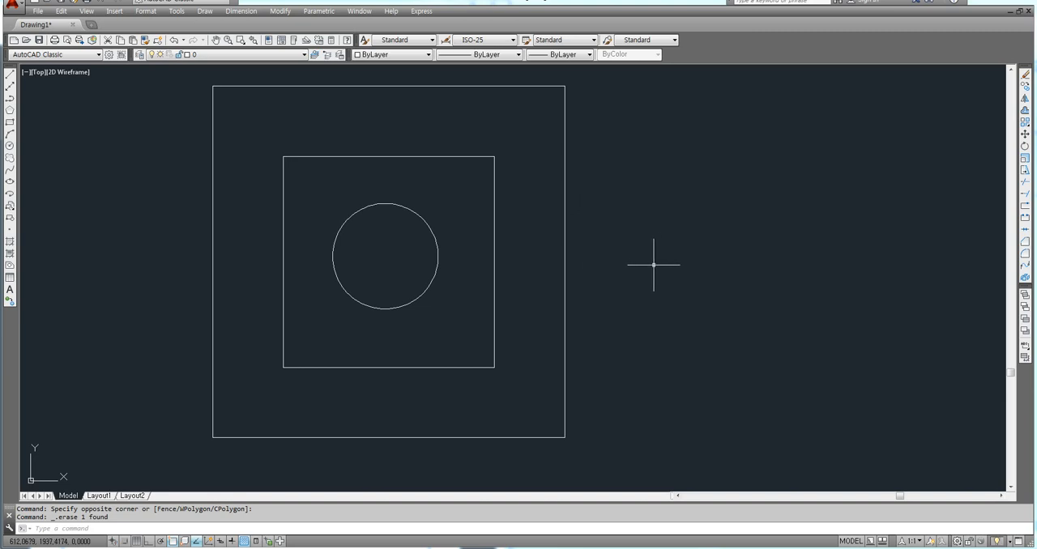
Start a new hatch, move its dialog beside the squares and choose the predefined pattern SOLID.
{"action": "middle_click_drag", "start_coordinate": [654, 264], "coordinate": [607, 270]}
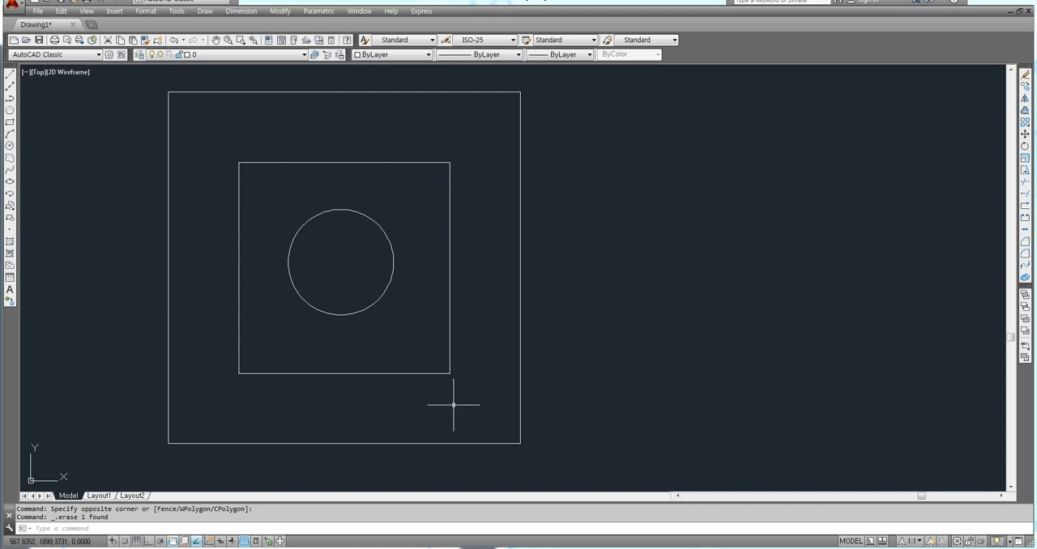
{"action": "middle_click_drag", "start_coordinate": [613, 334], "coordinate": [605, 333]}
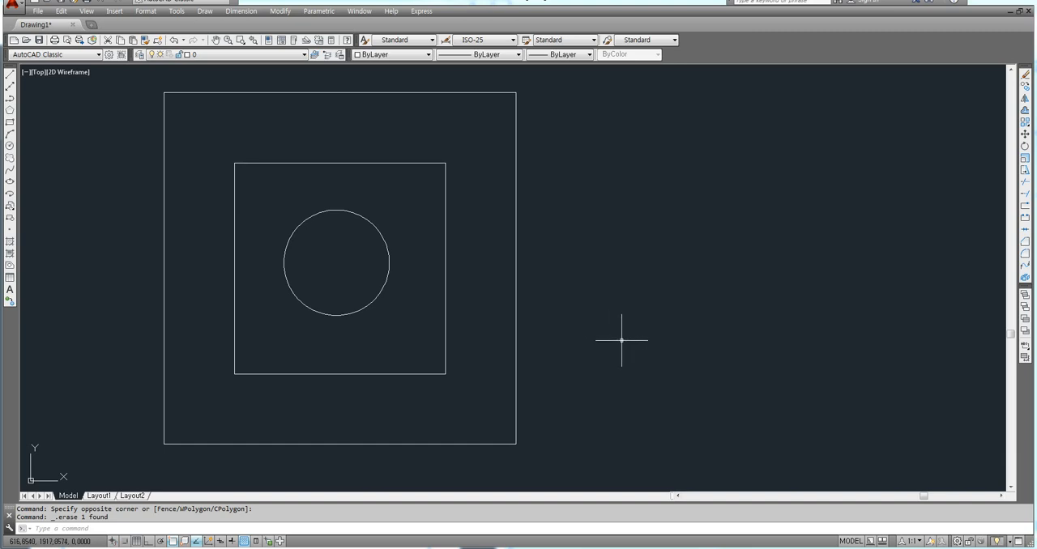
{"action": "type", "text": "h"}
{"action": "key", "text": "Return"}
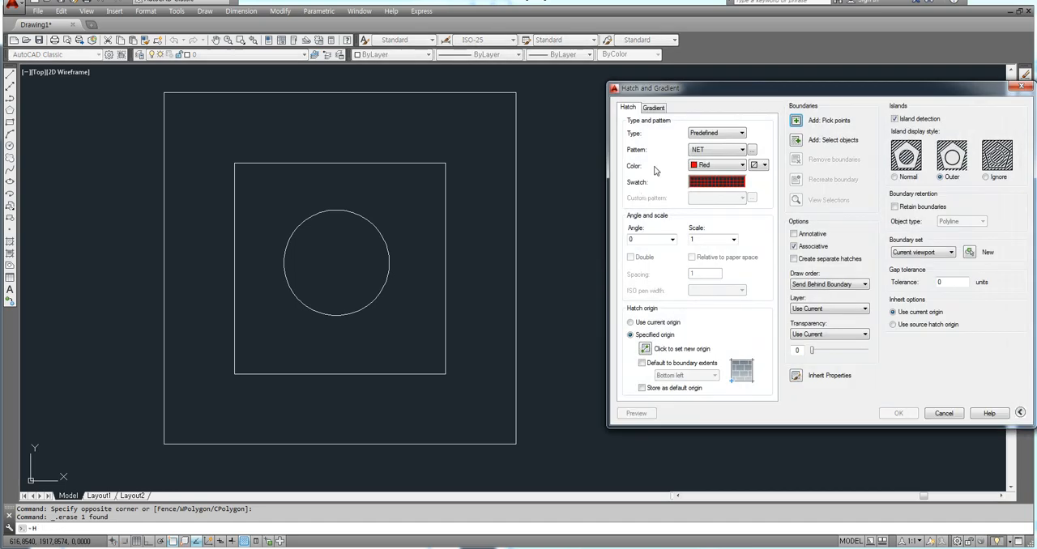
{"action": "left_click_drag", "start_coordinate": [715, 97], "coordinate": [656, 96]}
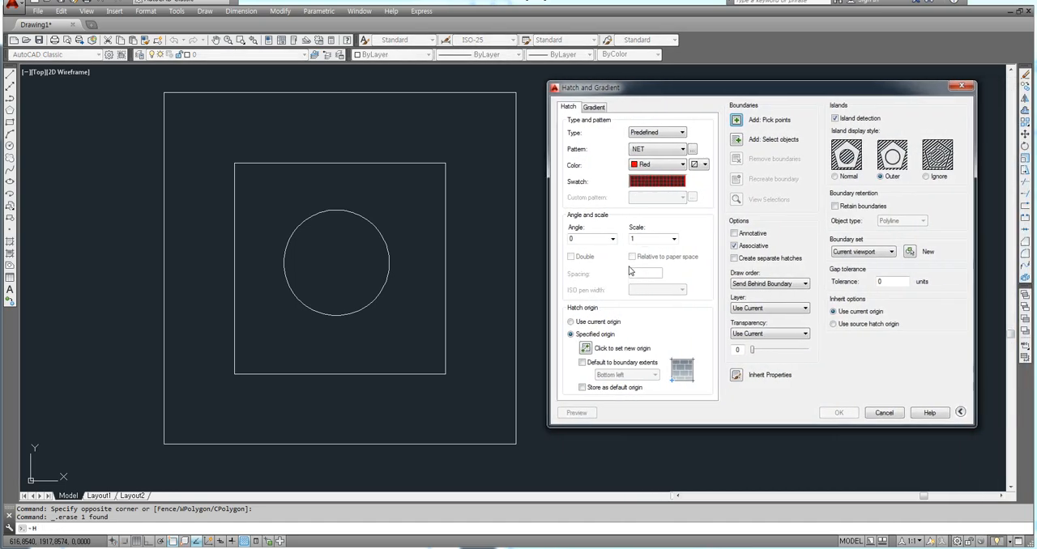
{"action": "left_click_drag", "start_coordinate": [634, 93], "coordinate": [616, 94]}
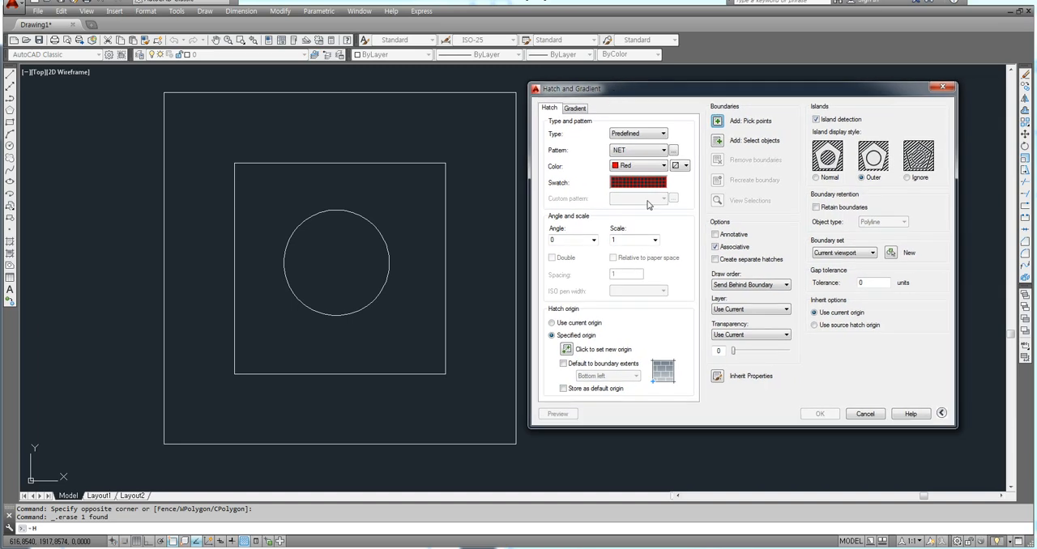
{"action": "left_click", "coordinate": [673, 150]}
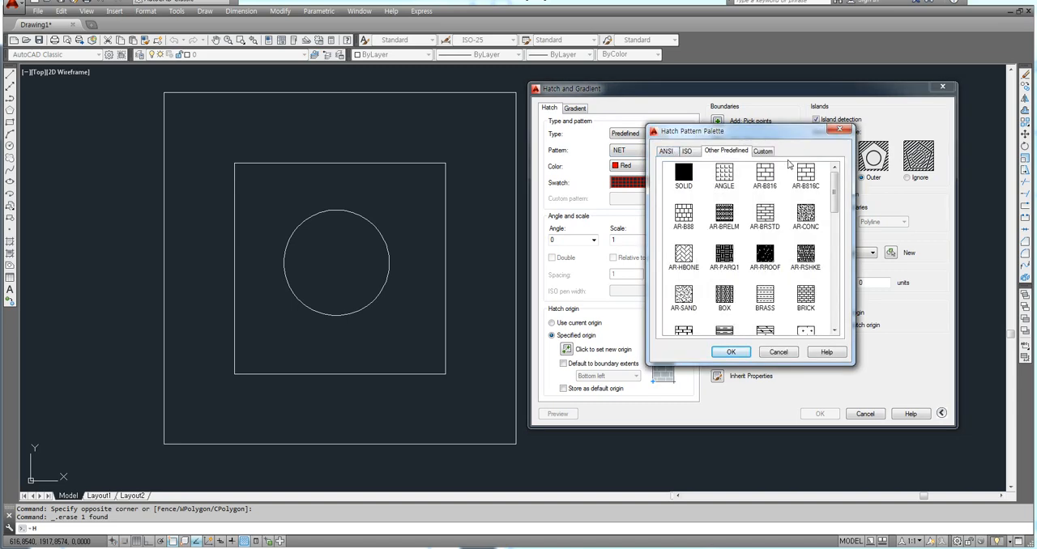
{"action": "left_click", "coordinate": [686, 179]}
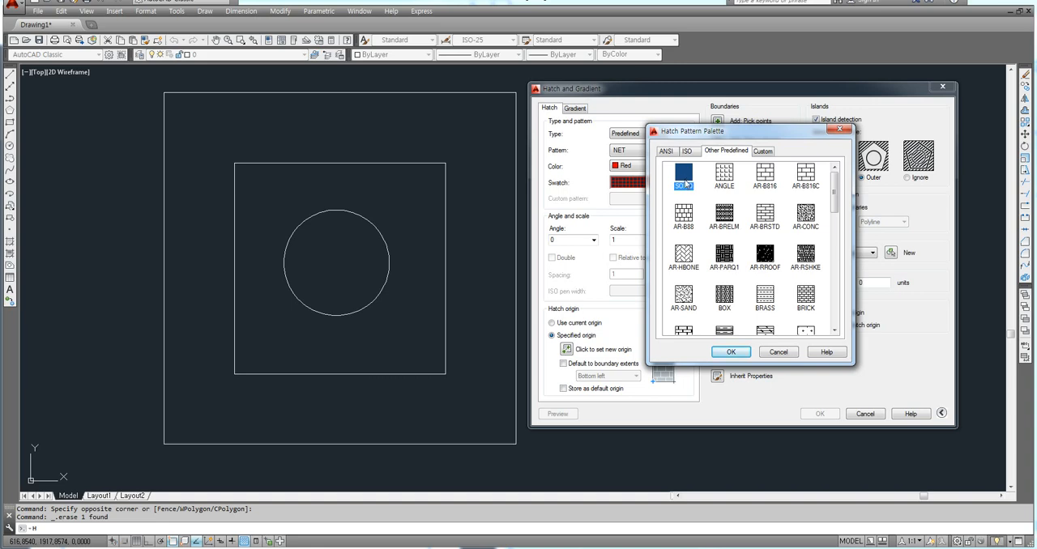
{"action": "left_click", "coordinate": [728, 355]}
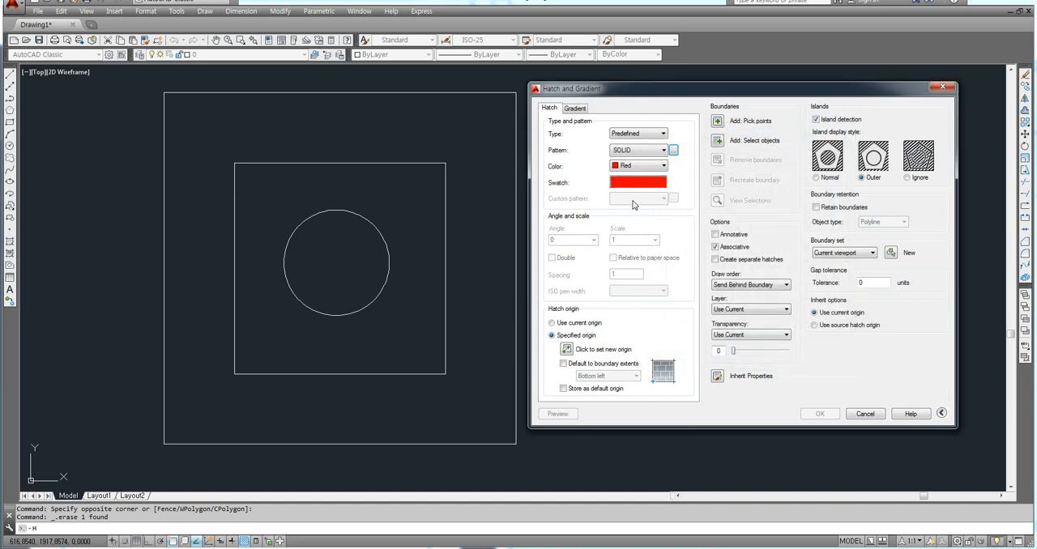
Pick an internal point in the band between the outer and inner squares as the red solid hatch area.
{"action": "left_click", "coordinate": [717, 122]}
{"action": "left_click", "coordinate": [481, 196]}
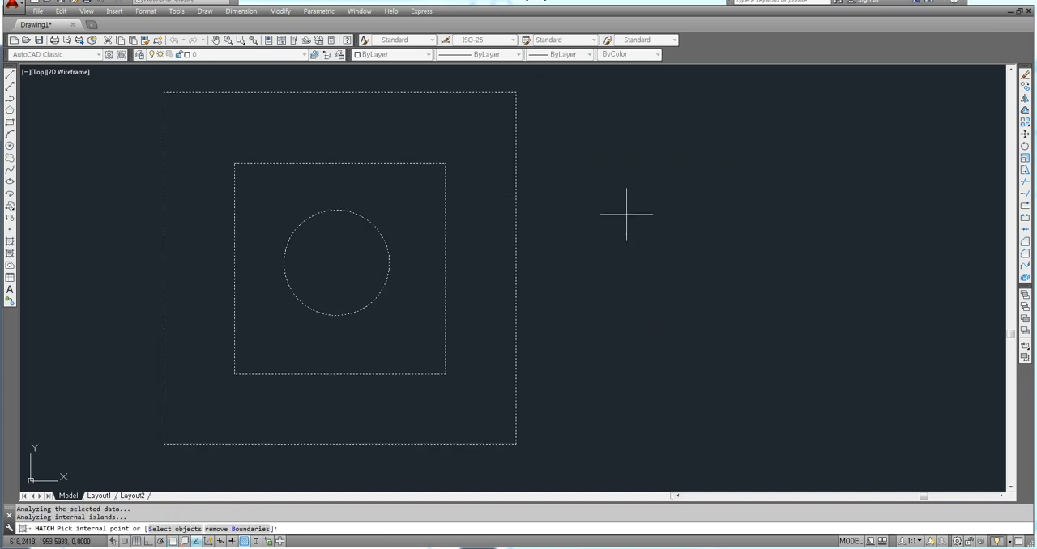
{"action": "key", "text": "Return"}
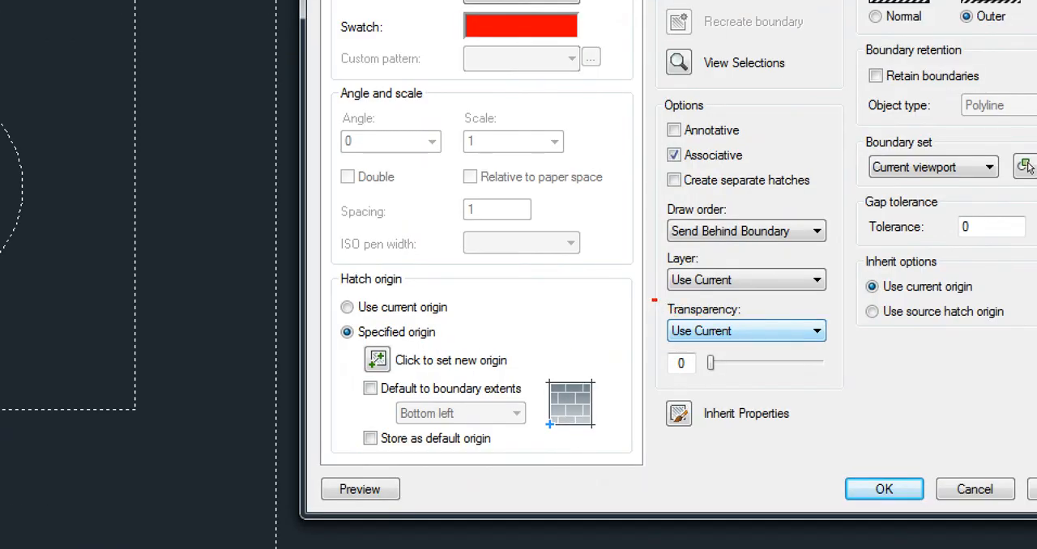
{"action": "left_click_drag", "start_coordinate": [655, 300], "coordinate": [838, 388]}
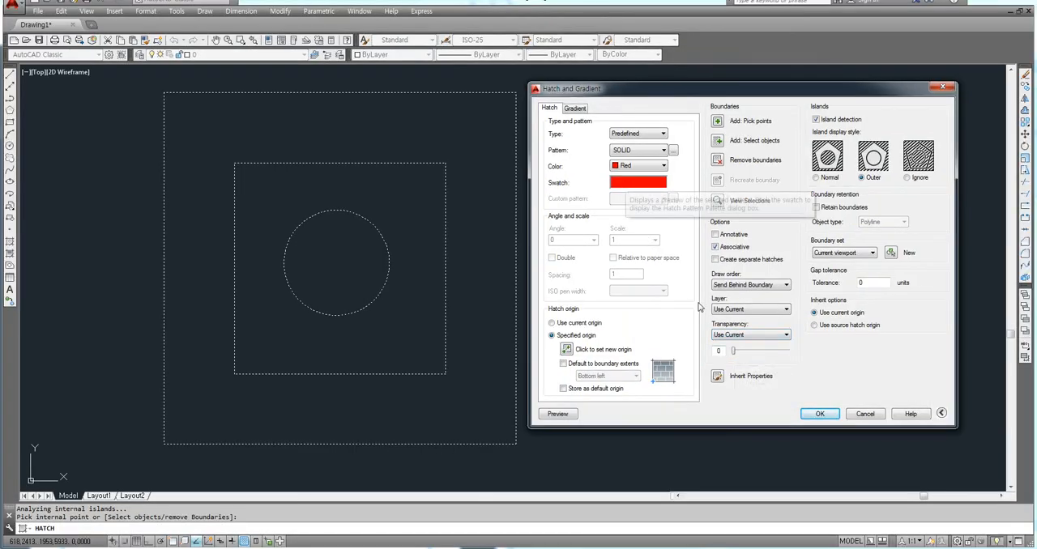
Apply the red solid hatch and copy the whole hatched figure to the empty area on its right.
{"action": "left_click", "coordinate": [818, 414]}
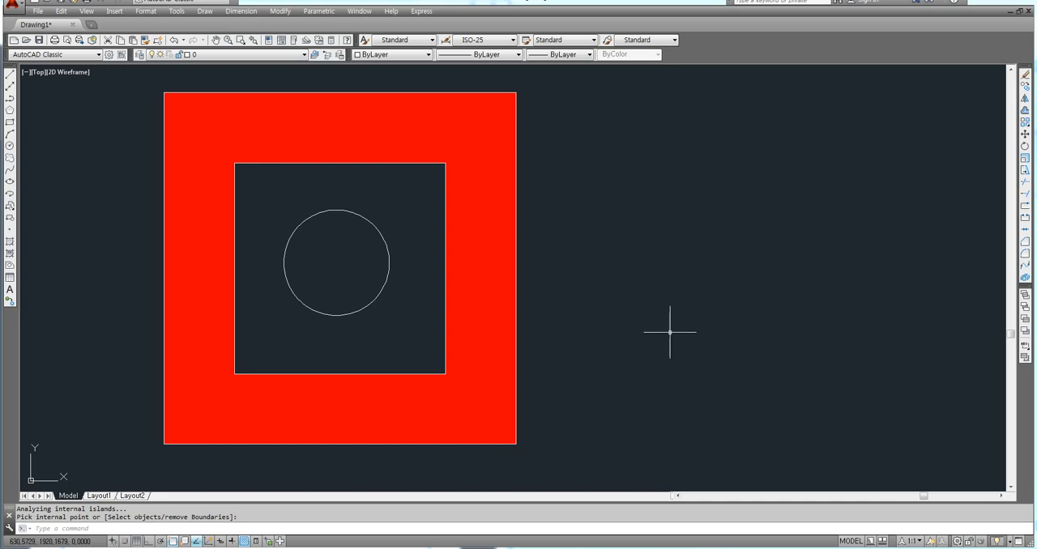
{"action": "type", "text": "co"}
{"action": "key", "text": "Return"}
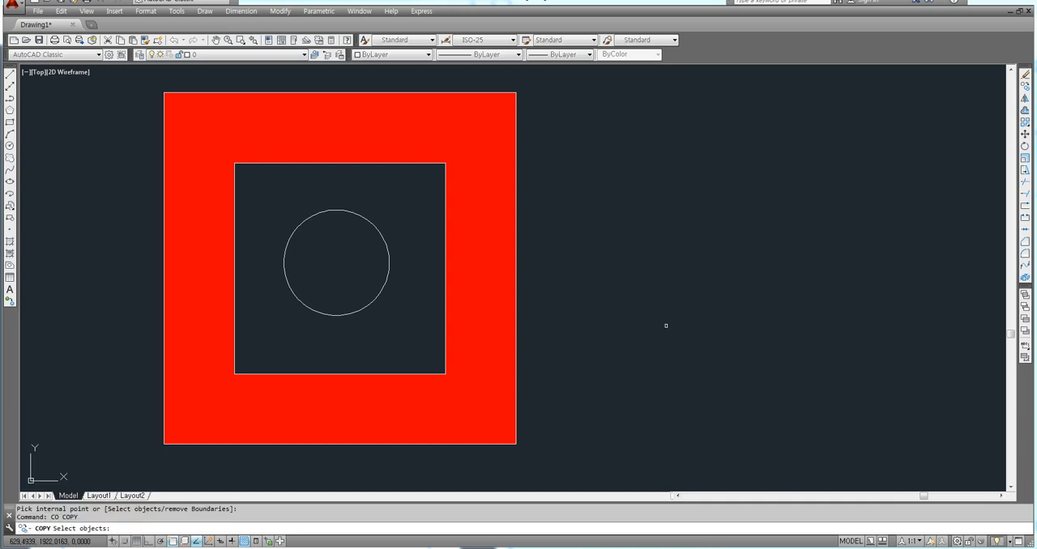
{"action": "left_click", "coordinate": [556, 79]}
{"action": "left_click", "coordinate": [185, 423]}
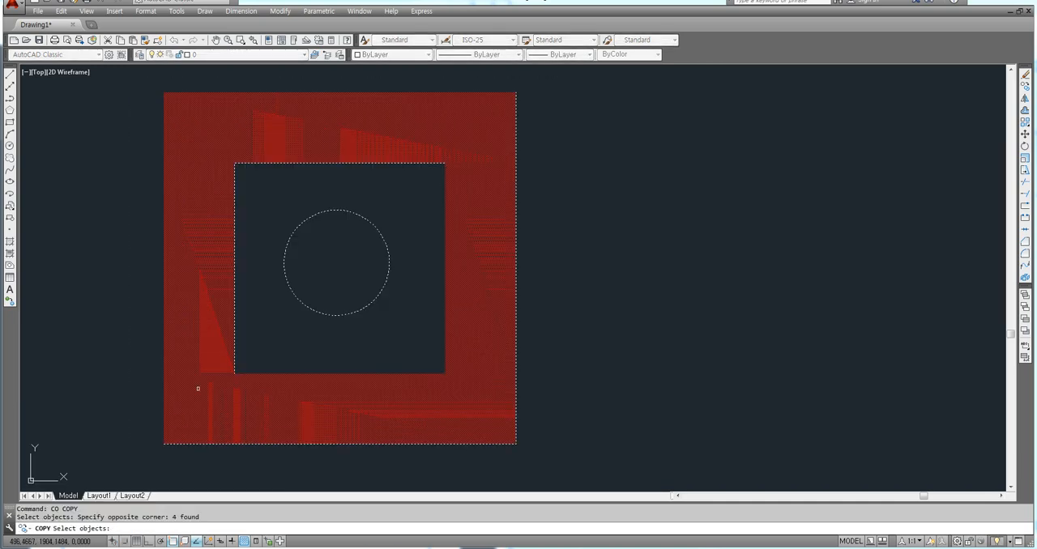
{"action": "key", "text": "Return"}
{"action": "left_click", "coordinate": [254, 340]}
{"action": "left_click", "coordinate": [636, 347]}
{"action": "key", "text": "Escape"}
Erase the red solid hatch from the copied figure on the right.
{"action": "left_click", "coordinate": [603, 321]}
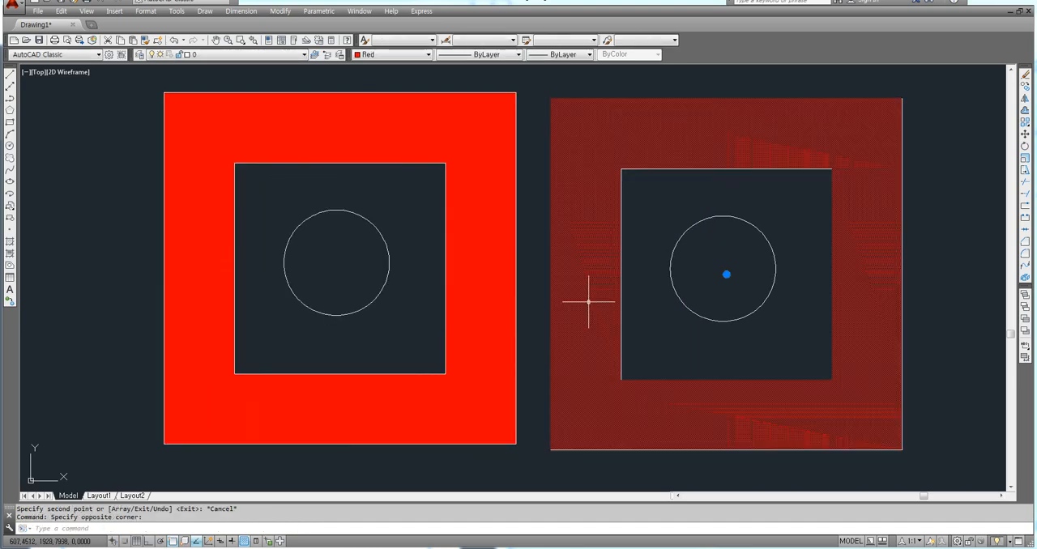
{"action": "key", "text": "Delete"}
{"action": "scroll", "coordinate": [567, 301], "scroll_direction": "down", "scroll_amount": 3}
{"action": "middle_click_drag", "start_coordinate": [496, 302], "coordinate": [383, 301]}
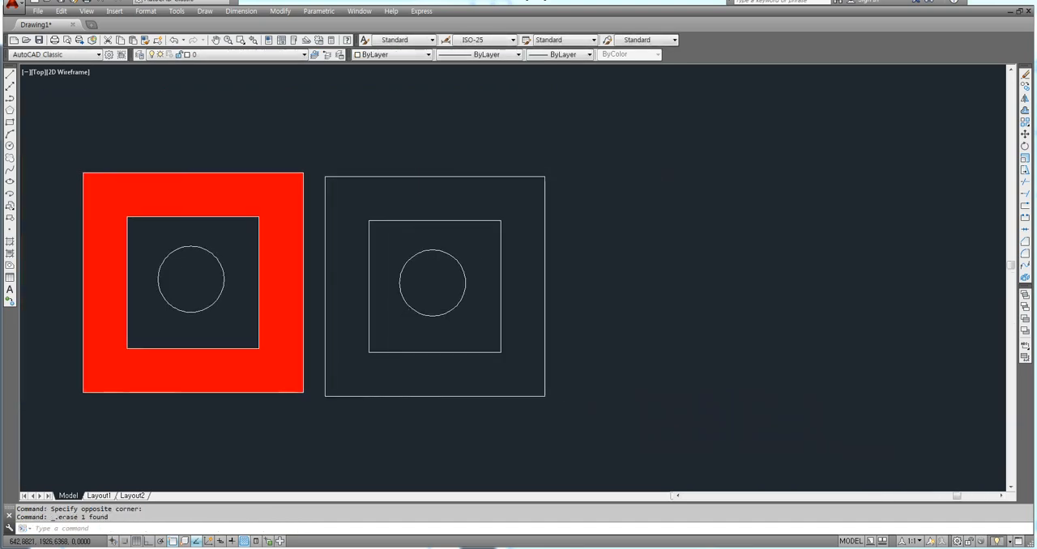
Hatch the band between the squares of the right figure with red SOLID at a specified transparency of 90.
{"action": "type", "text": "h"}
{"action": "key", "text": "Return"}
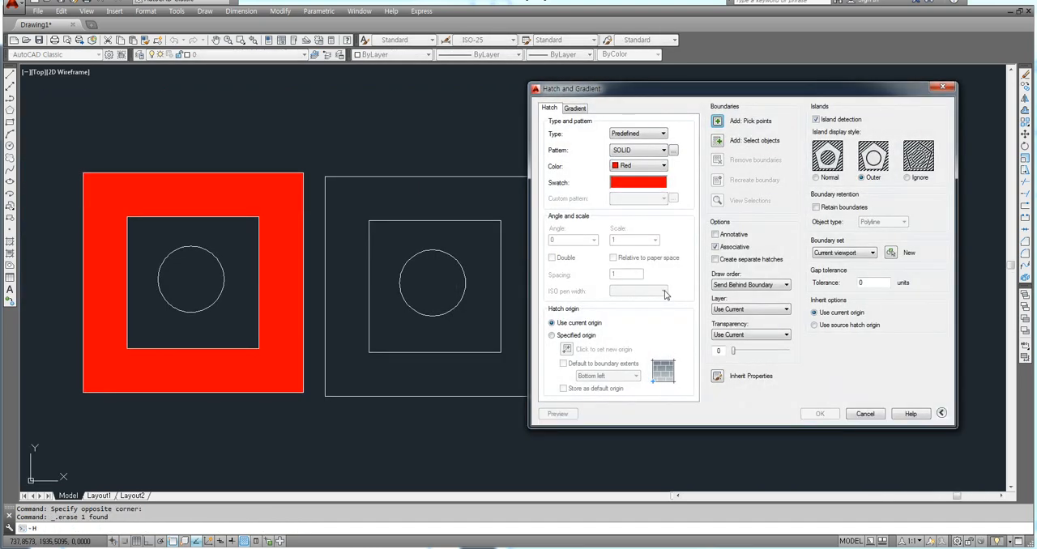
{"action": "left_click_drag", "start_coordinate": [673, 92], "coordinate": [725, 93]}
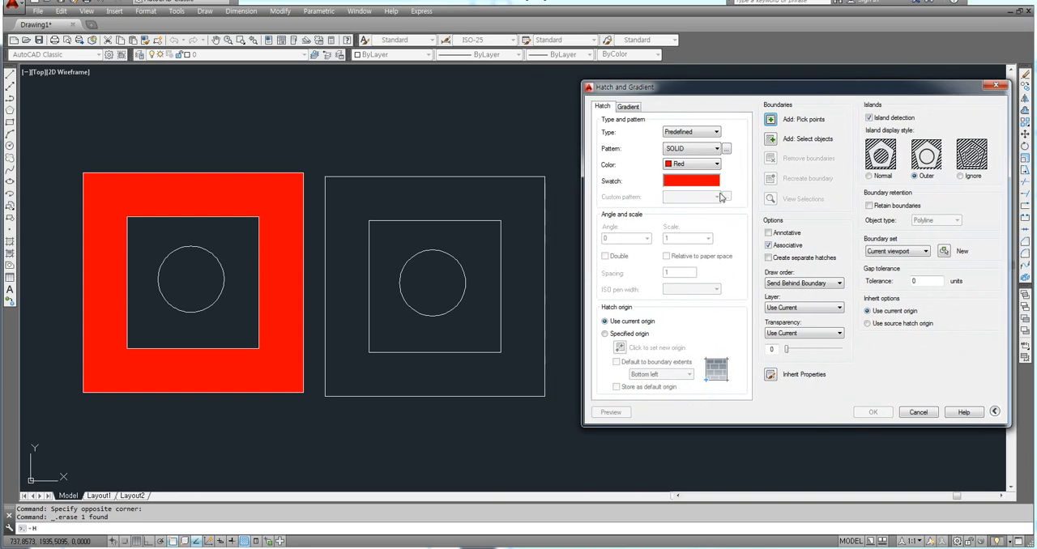
{"action": "left_click", "coordinate": [772, 120]}
{"action": "left_click", "coordinate": [483, 198]}
{"action": "key", "text": "Return"}
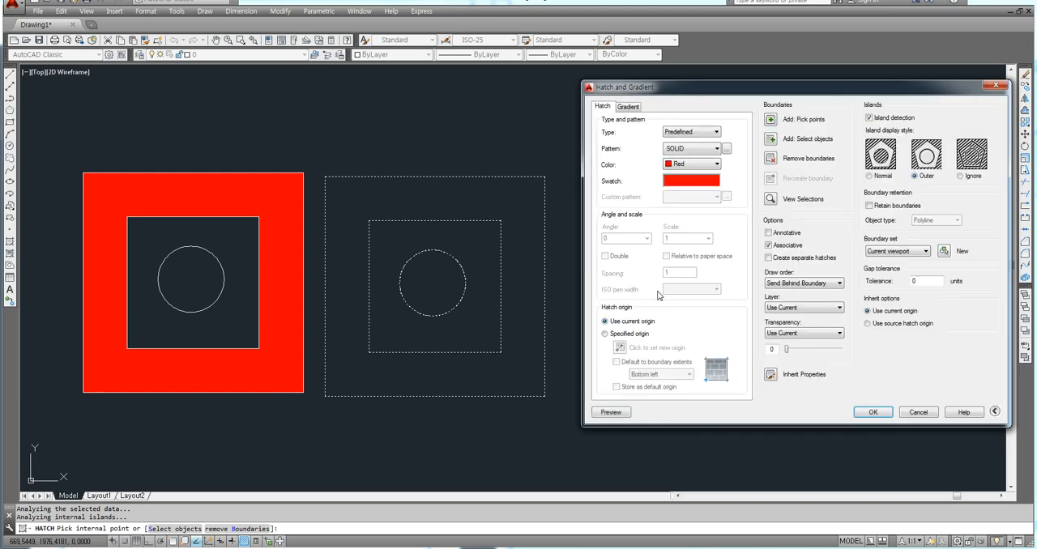
{"action": "left_click_drag", "start_coordinate": [788, 350], "coordinate": [843, 354]}
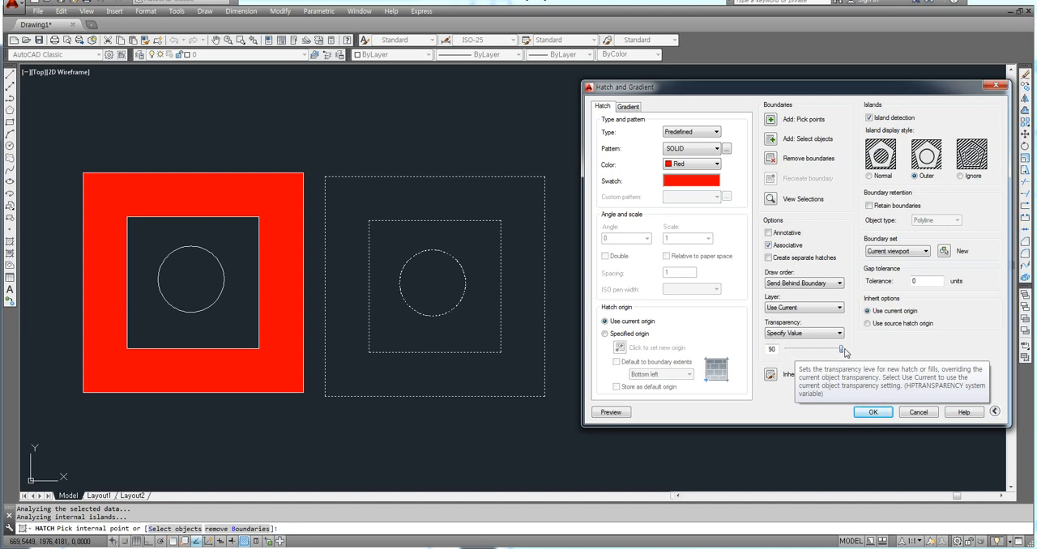
{"action": "left_click", "coordinate": [872, 413]}
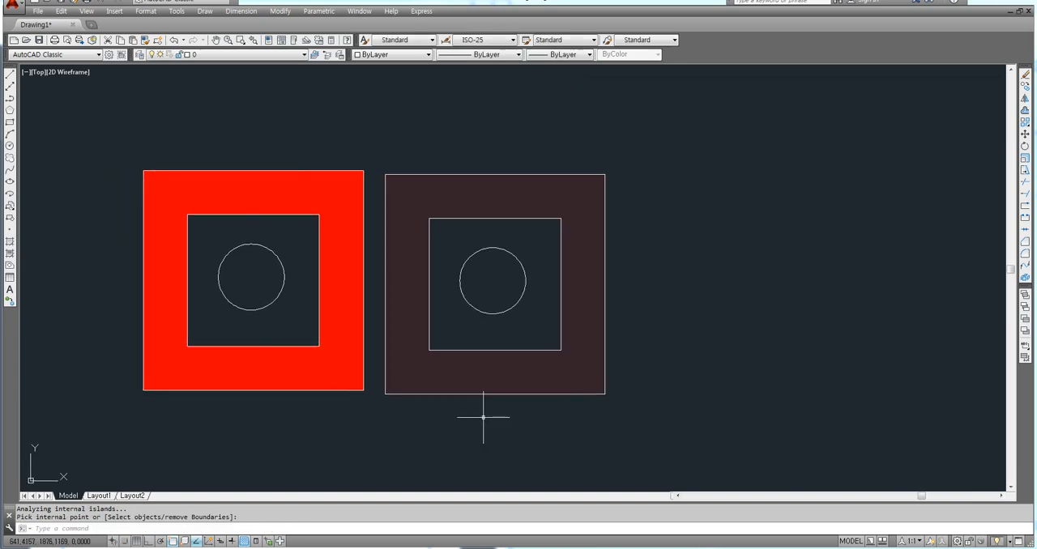
{"action": "scroll", "coordinate": [483, 417], "scroll_direction": "up", "scroll_amount": 4}
{"action": "scroll", "coordinate": [456, 363], "scroll_direction": "down", "scroll_amount": 4}
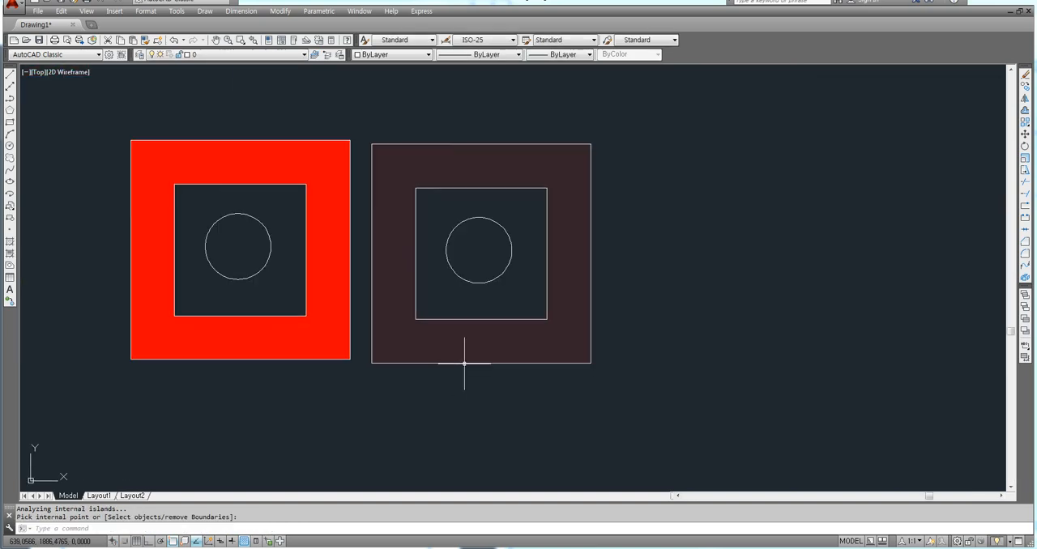
{"action": "middle_click_drag", "start_coordinate": [465, 362], "coordinate": [502, 358]}
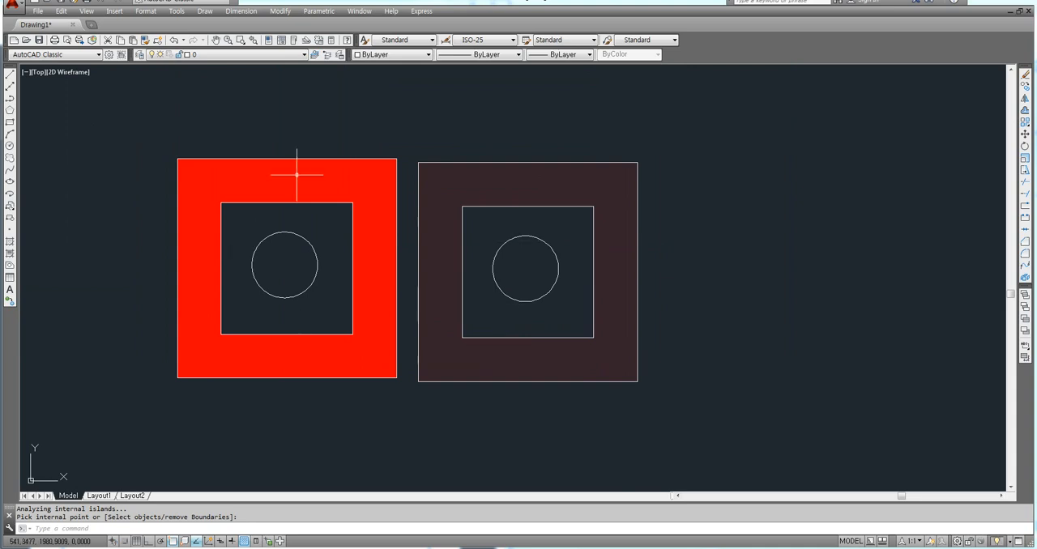
{"action": "left_click", "coordinate": [617, 106]}
{"action": "left_click", "coordinate": [481, 125]}
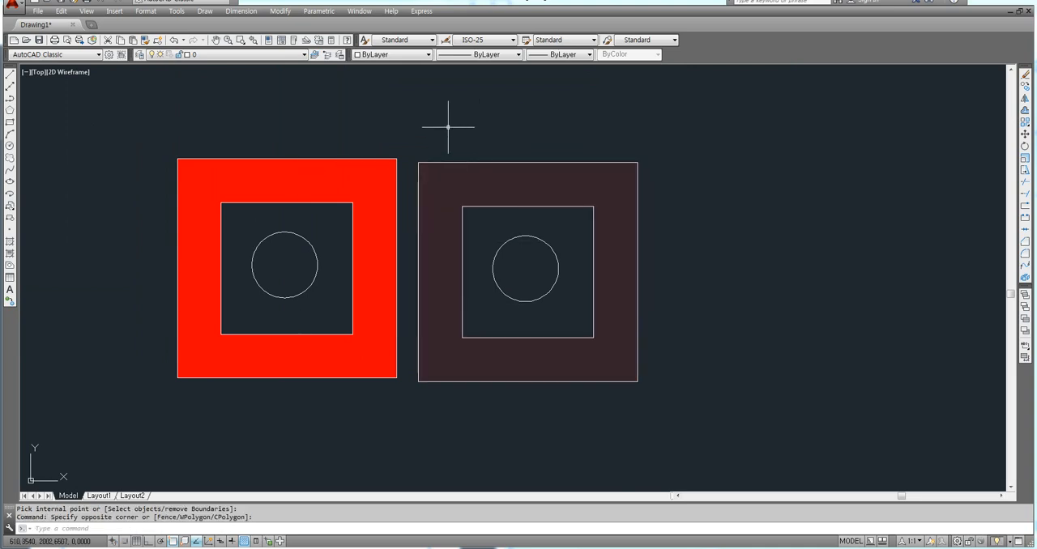
Open the hatch settings, examine the island display styles Normal, Outer and Ignore, and close them without hatching.
{"action": "type", "text": "h"}
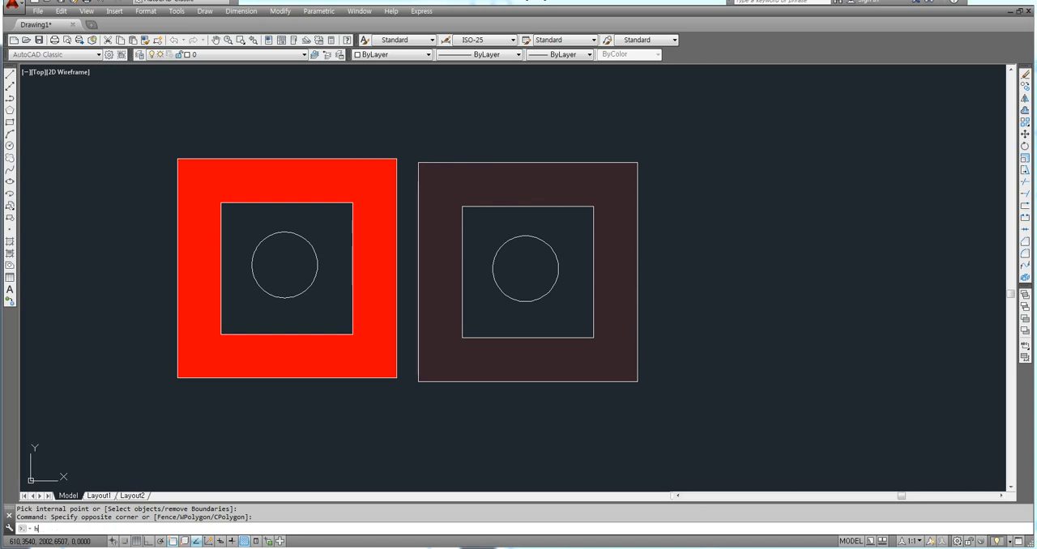
{"action": "key", "text": "Return"}
{"action": "left_click_drag", "start_coordinate": [660, 95], "coordinate": [559, 92]}
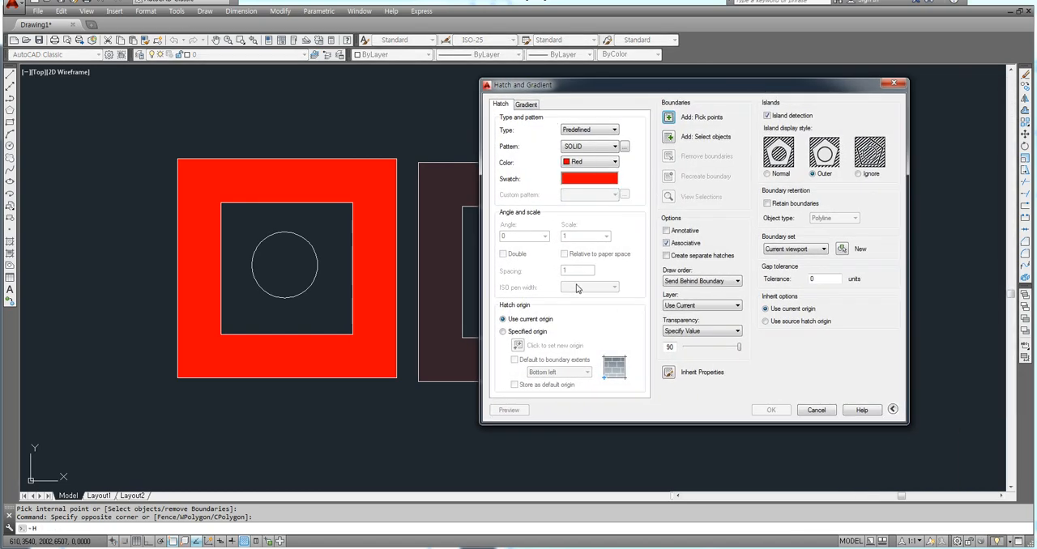
{"action": "mouse_move", "coordinate": [596, 87]}
{"action": "left_mouse_down"}
{"action": "mouse_move", "coordinate": [702, 85]}
{"action": "mouse_move", "coordinate": [542, 95]}
{"action": "left_mouse_up"}
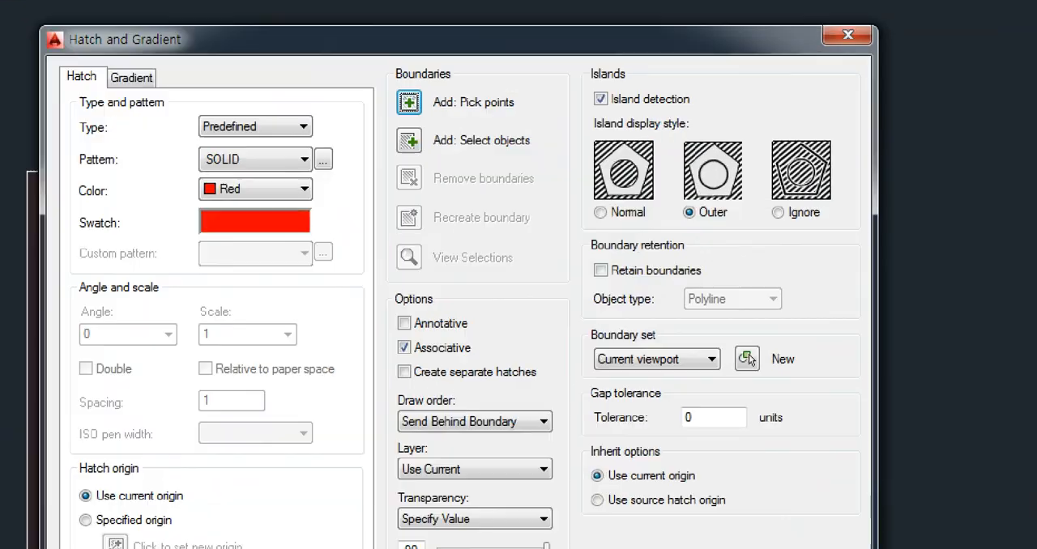
{"action": "mouse_move", "coordinate": [837, 207]}
{"action": "left_mouse_down"}
{"action": "mouse_move", "coordinate": [613, 240]}
{"action": "mouse_move", "coordinate": [625, 124]}
{"action": "mouse_move", "coordinate": [838, 172]}
{"action": "mouse_move", "coordinate": [828, 233]}
{"action": "left_mouse_up"}
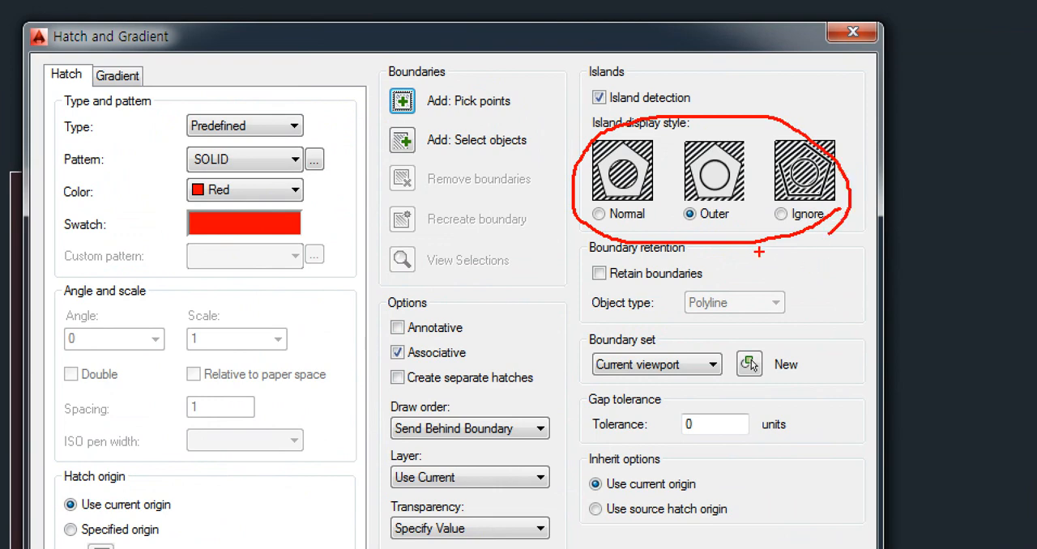
{"action": "mouse_move", "coordinate": [709, 226]}
{"action": "left_mouse_down"}
{"action": "mouse_move", "coordinate": [678, 203]}
{"action": "mouse_move", "coordinate": [688, 134]}
{"action": "mouse_move", "coordinate": [758, 159]}
{"action": "mouse_move", "coordinate": [729, 229]}
{"action": "left_mouse_up"}
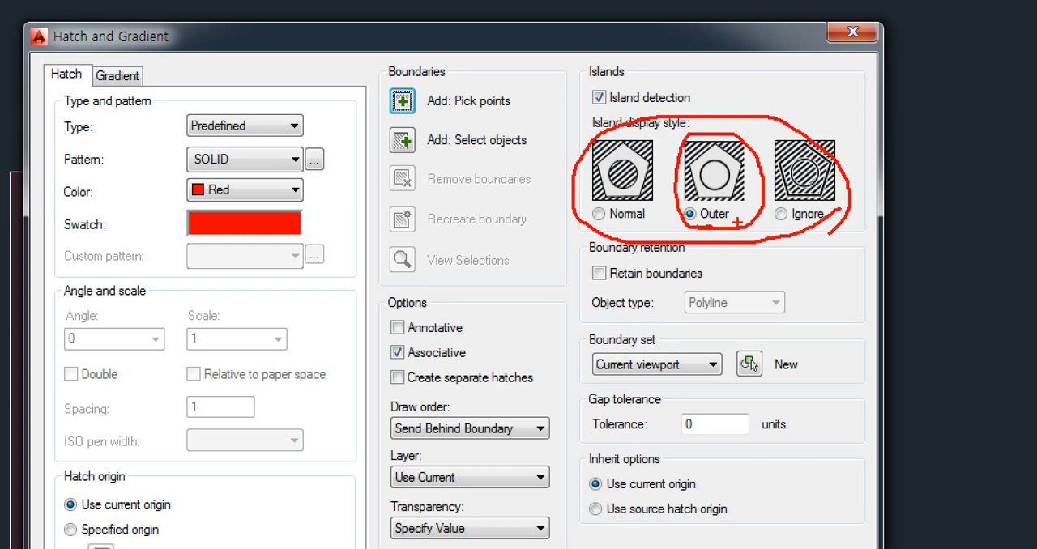
{"action": "mouse_move", "coordinate": [807, 221]}
{"action": "left_mouse_down"}
{"action": "mouse_move", "coordinate": [769, 228]}
{"action": "mouse_move", "coordinate": [820, 205]}
{"action": "left_mouse_up"}
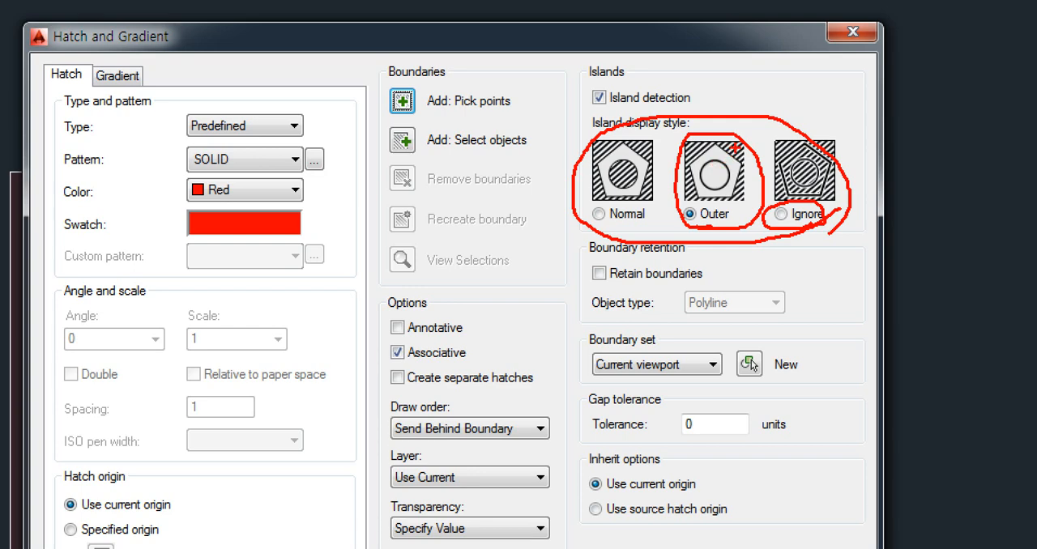
{"action": "left_click_drag", "start_coordinate": [736, 149], "coordinate": [714, 166]}
{"action": "left_click_drag", "start_coordinate": [607, 207], "coordinate": [604, 224]}
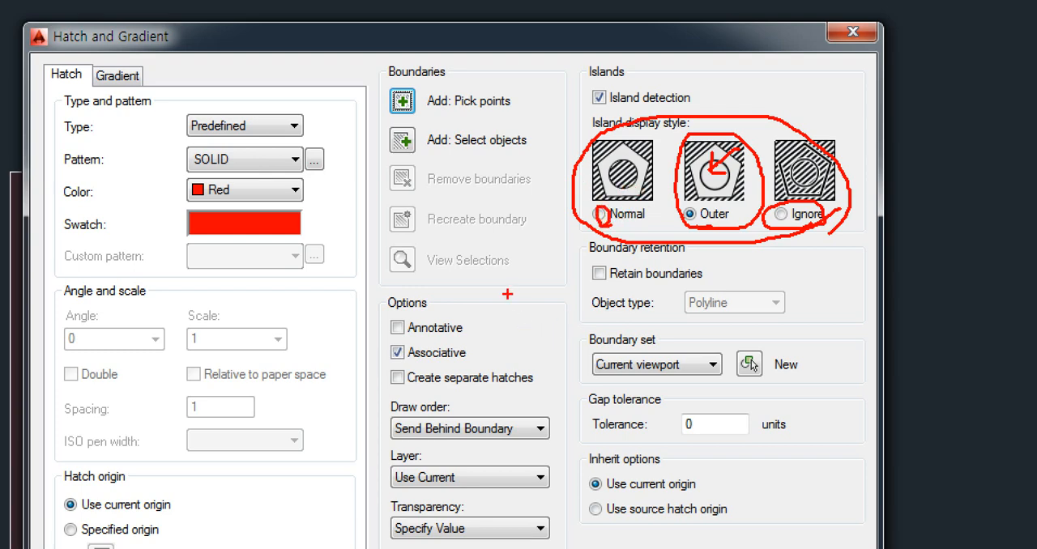
{"action": "left_click_drag", "start_coordinate": [483, 288], "coordinate": [611, 425]}
{"action": "left_click_drag", "start_coordinate": [522, 324], "coordinate": [584, 393]}
{"action": "mouse_move", "coordinate": [543, 363]}
{"action": "left_mouse_down"}
{"action": "mouse_move", "coordinate": [546, 348]}
{"action": "mouse_move", "coordinate": [563, 366]}
{"action": "left_mouse_up"}
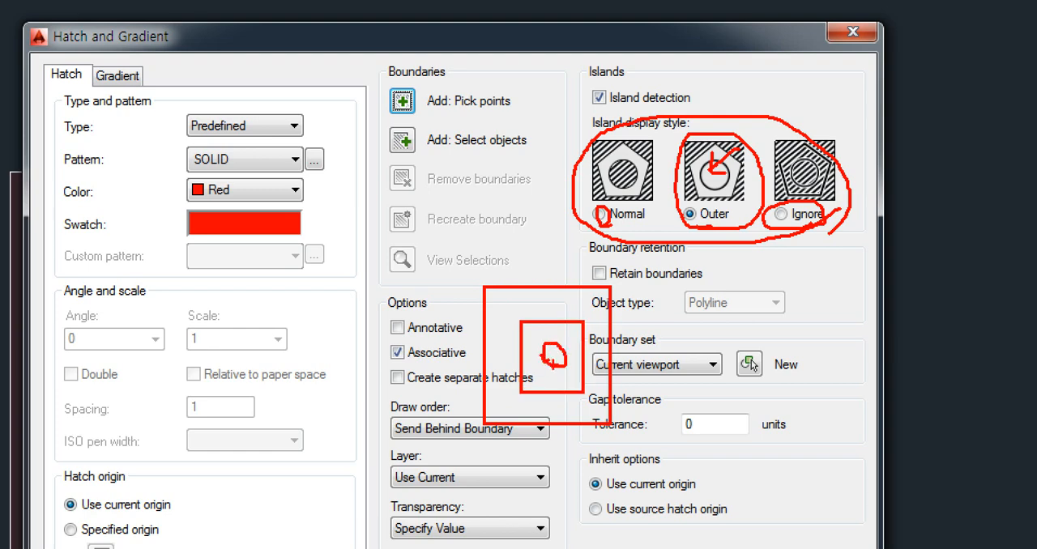
{"action": "mouse_move", "coordinate": [640, 217]}
{"action": "left_mouse_down"}
{"action": "mouse_move", "coordinate": [607, 208]}
{"action": "mouse_move", "coordinate": [602, 232]}
{"action": "left_mouse_up"}
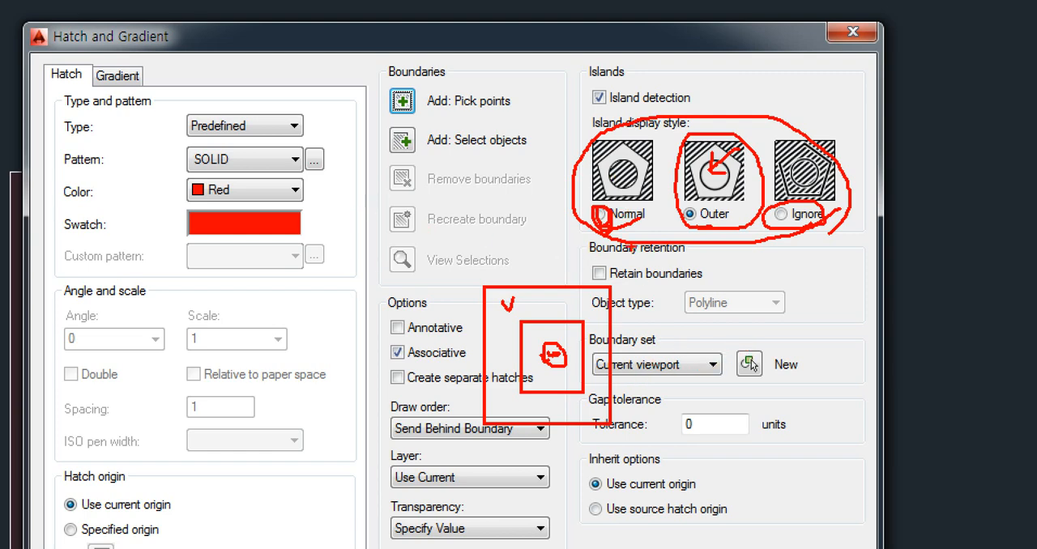
{"action": "mouse_move", "coordinate": [808, 263]}
{"action": "left_mouse_down"}
{"action": "mouse_move", "coordinate": [518, 247]}
{"action": "mouse_move", "coordinate": [810, 91]}
{"action": "mouse_move", "coordinate": [838, 231]}
{"action": "mouse_move", "coordinate": [796, 268]}
{"action": "left_mouse_up"}
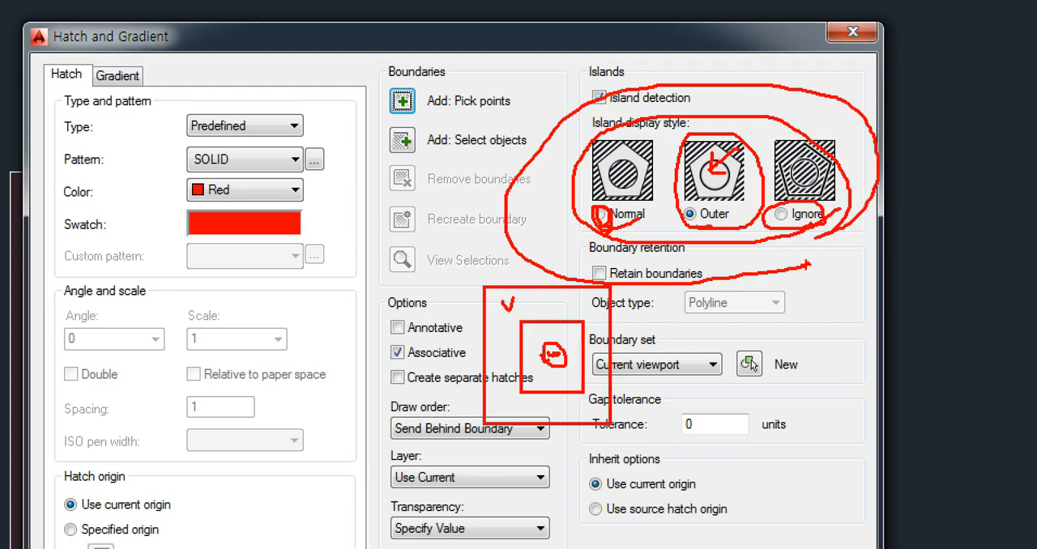
{"action": "key", "text": "Escape"}
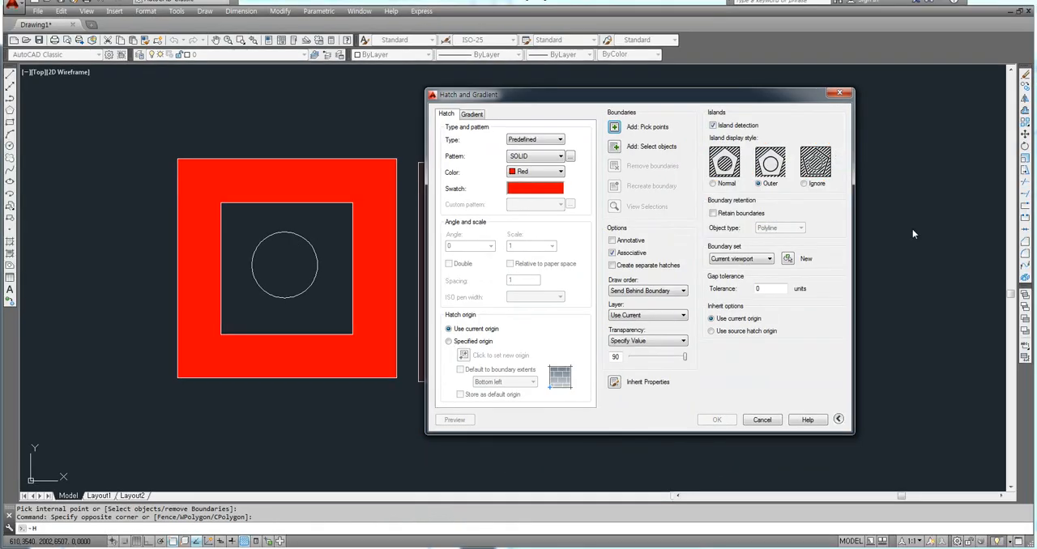
{"action": "left_click", "coordinate": [840, 95]}
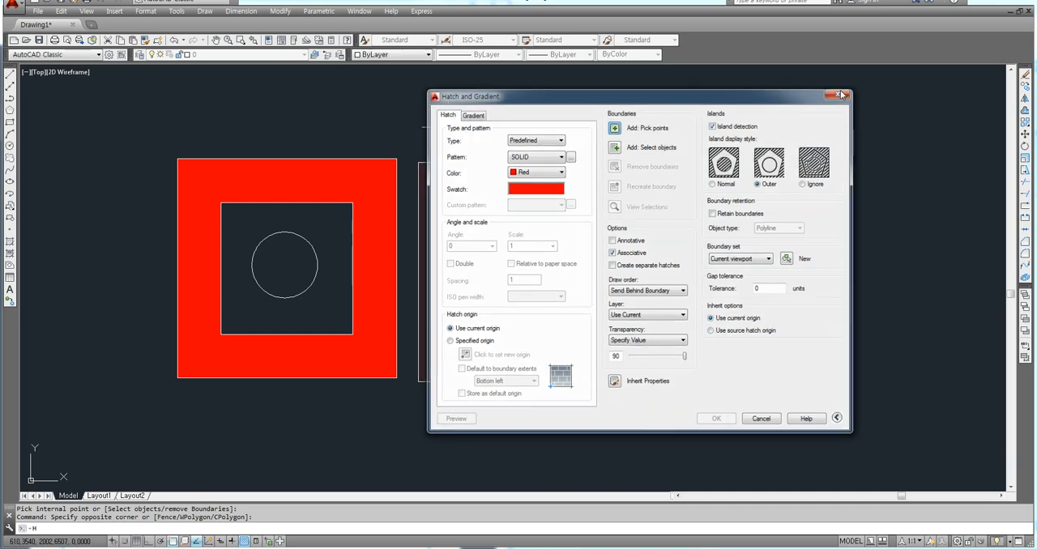
{"action": "middle_click_drag", "start_coordinate": [751, 224], "coordinate": [729, 215]}
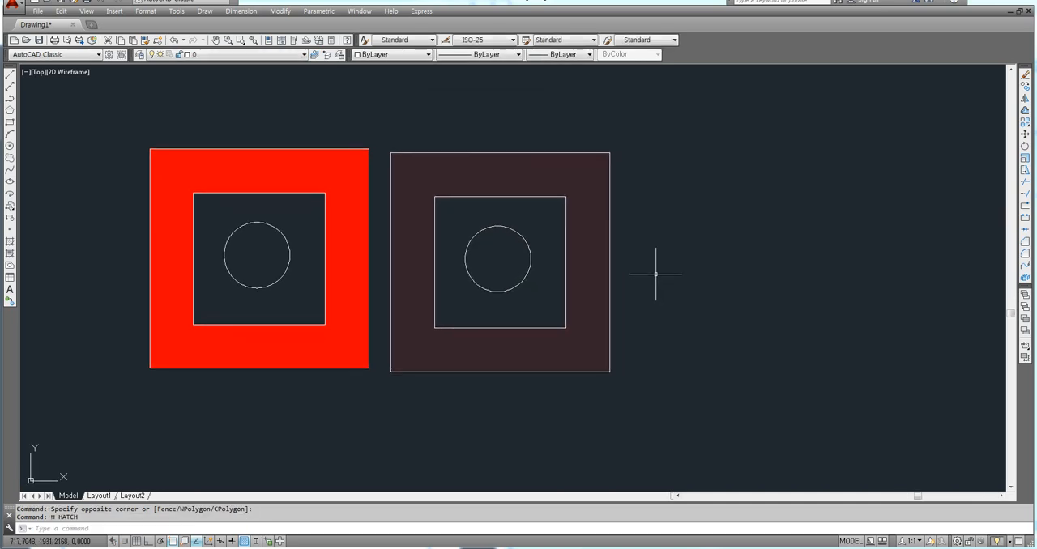
{"action": "key", "text": "Escape"}
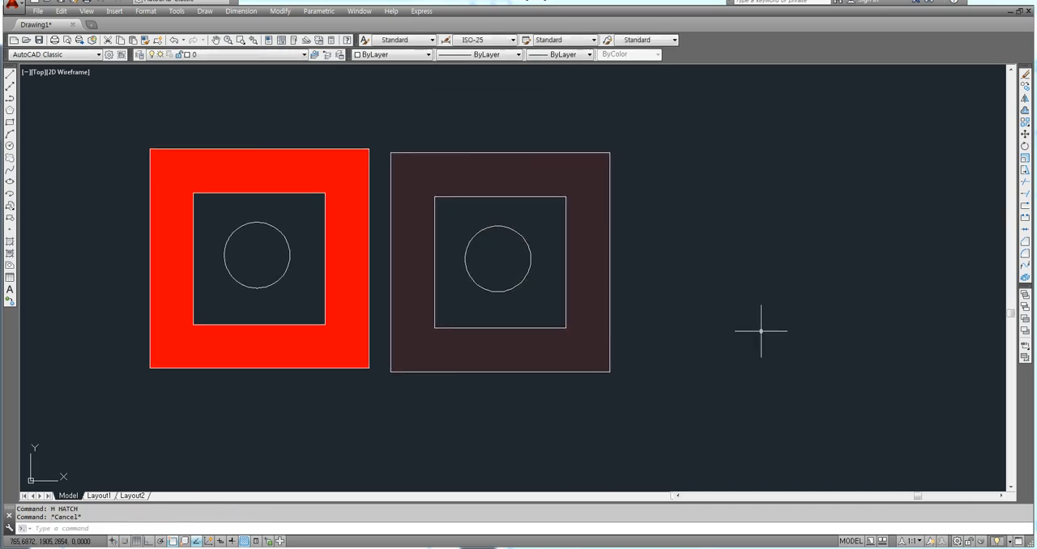
Switch the workspace to Drafting & Annotation and close the Design Feed palette.
{"action": "left_click", "coordinate": [957, 541]}
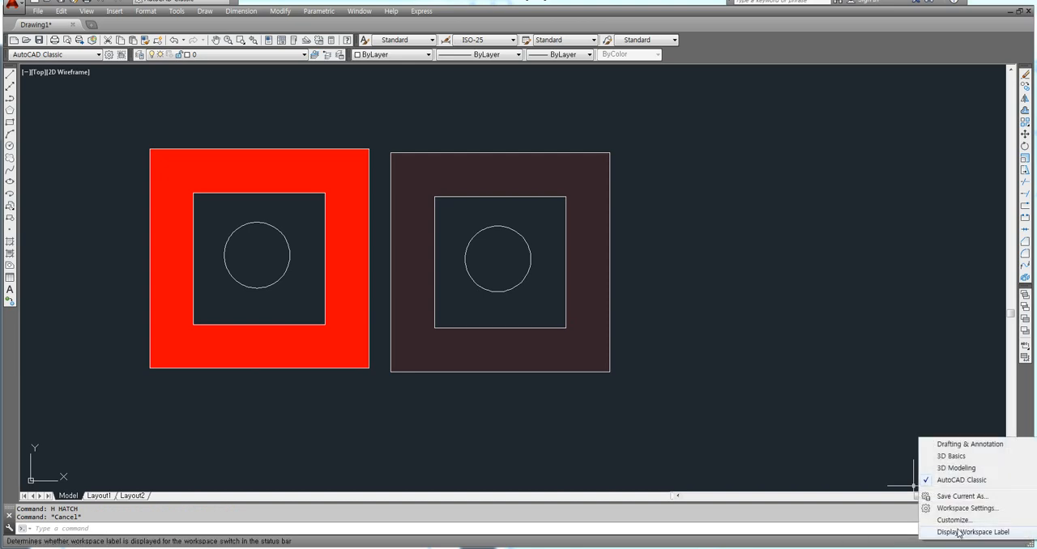
{"action": "left_click", "coordinate": [964, 444]}
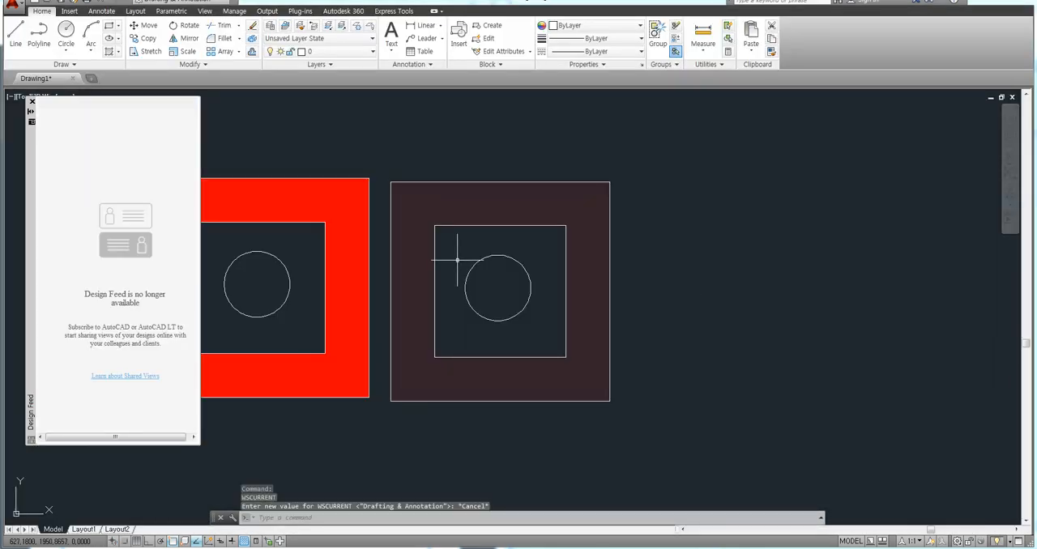
{"action": "left_click", "coordinate": [33, 103]}
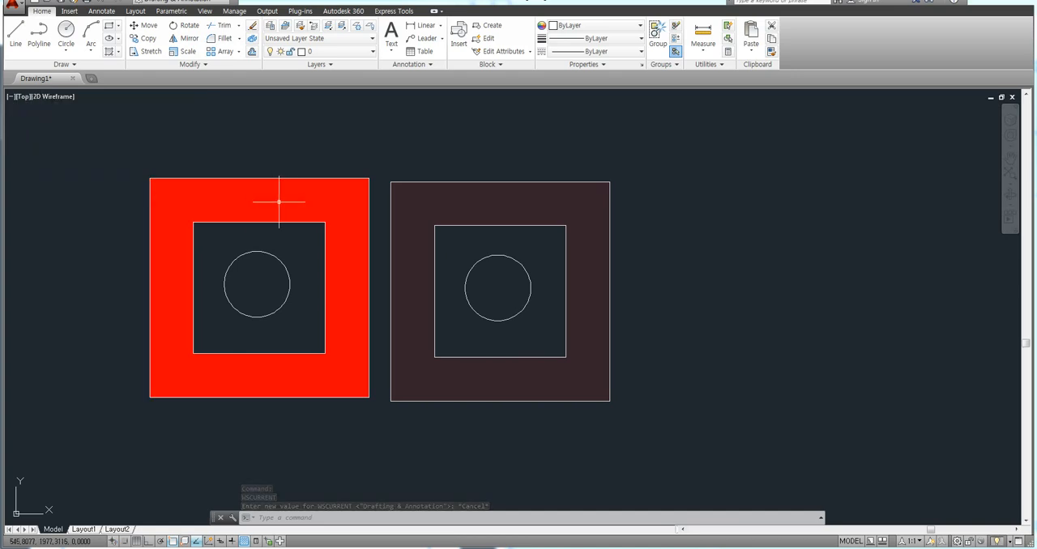
Erase the transparent red hatch from the right figure.
{"action": "middle_click_drag", "start_coordinate": [278, 202], "coordinate": [325, 203]}
{"action": "left_click", "coordinate": [463, 197]}
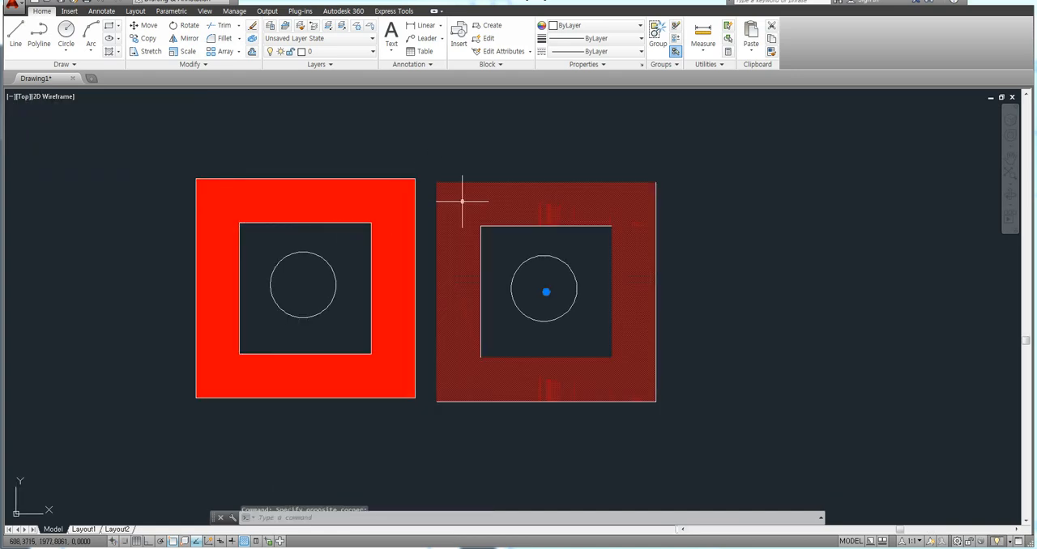
{"action": "key", "text": "Delete"}
Set the transparency of the left figure's red solid hatch to 90 and deselect it.
{"action": "left_click", "coordinate": [350, 202]}
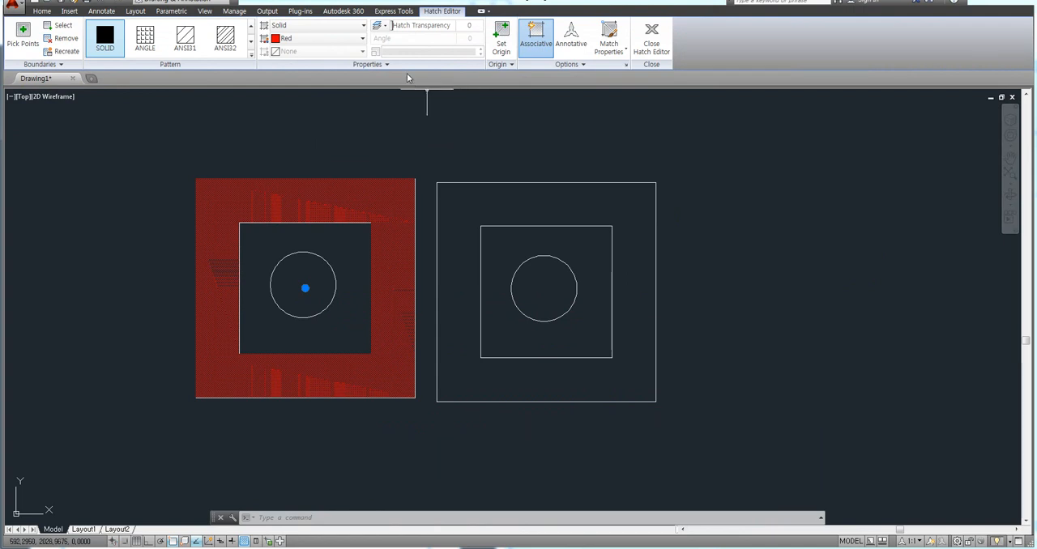
{"action": "key", "text": "F8"}
{"action": "key", "text": "F8"}
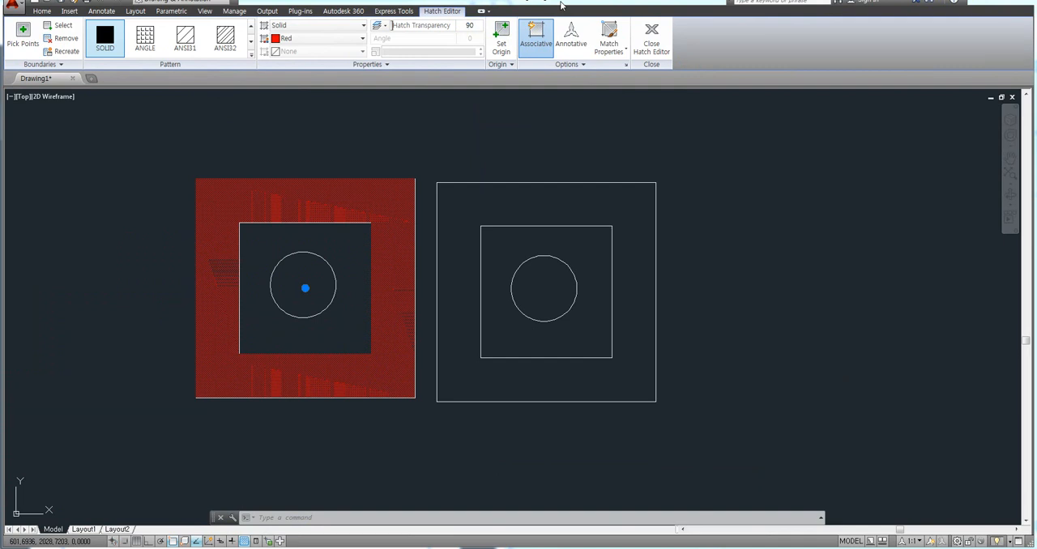
{"action": "key", "text": "Return"}
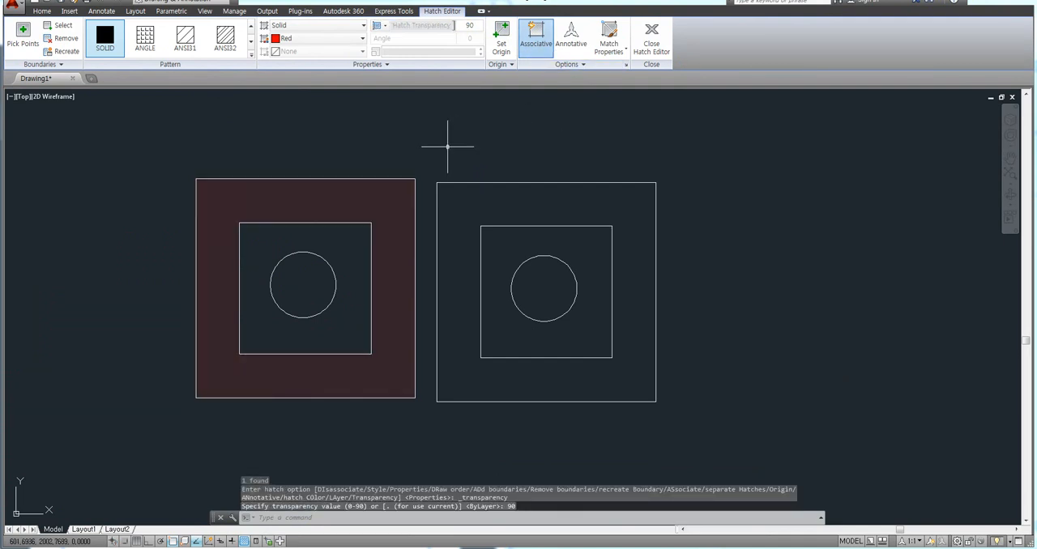
{"action": "key", "text": "Escape"}
{"action": "scroll", "coordinate": [397, 202], "scroll_direction": "up", "scroll_amount": 4}
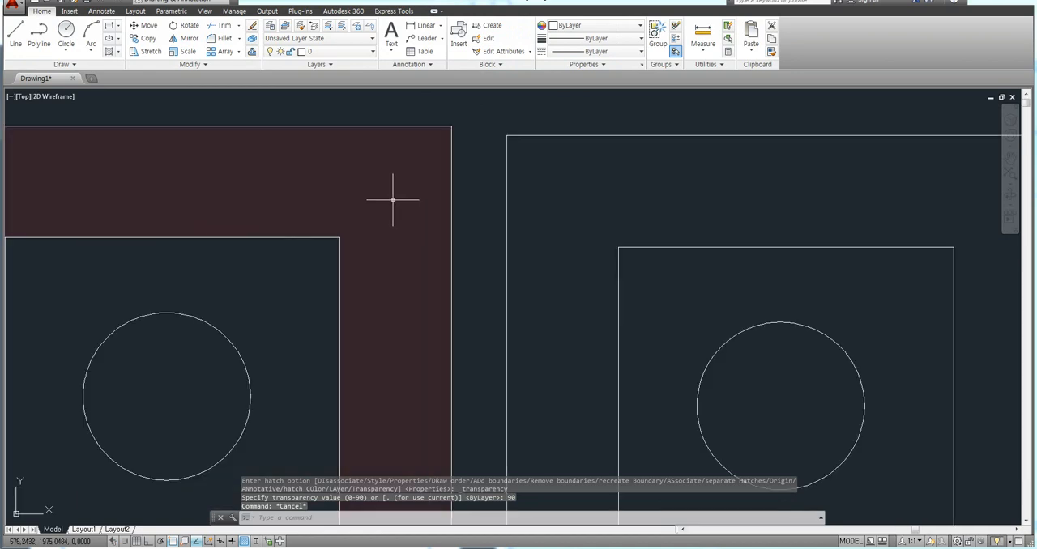
{"action": "scroll", "coordinate": [379, 186], "scroll_direction": "down", "scroll_amount": 6}
{"action": "scroll", "coordinate": [364, 185], "scroll_direction": "up", "scroll_amount": 3}
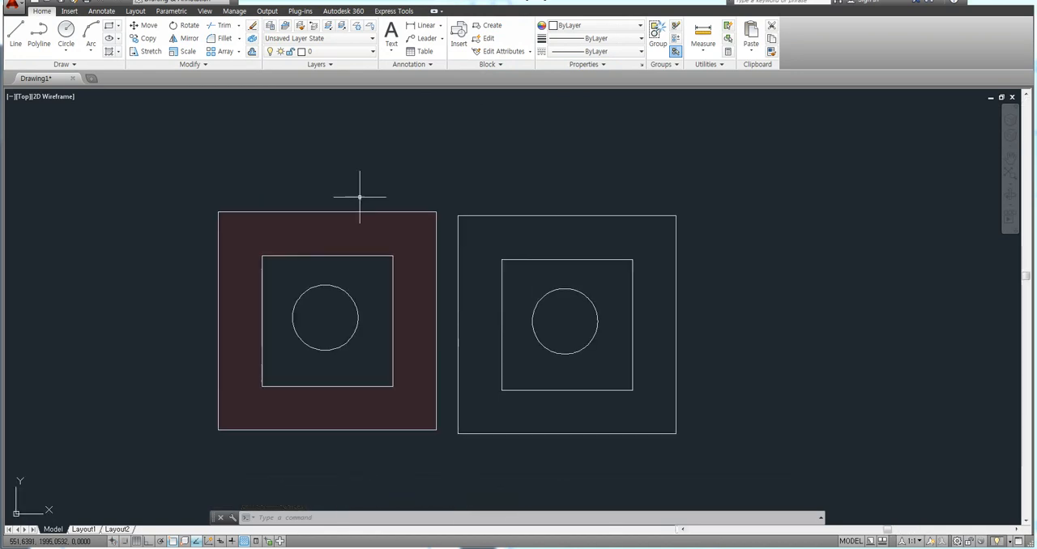
{"action": "left_click", "coordinate": [405, 173]}
{"action": "key", "text": "Escape"}
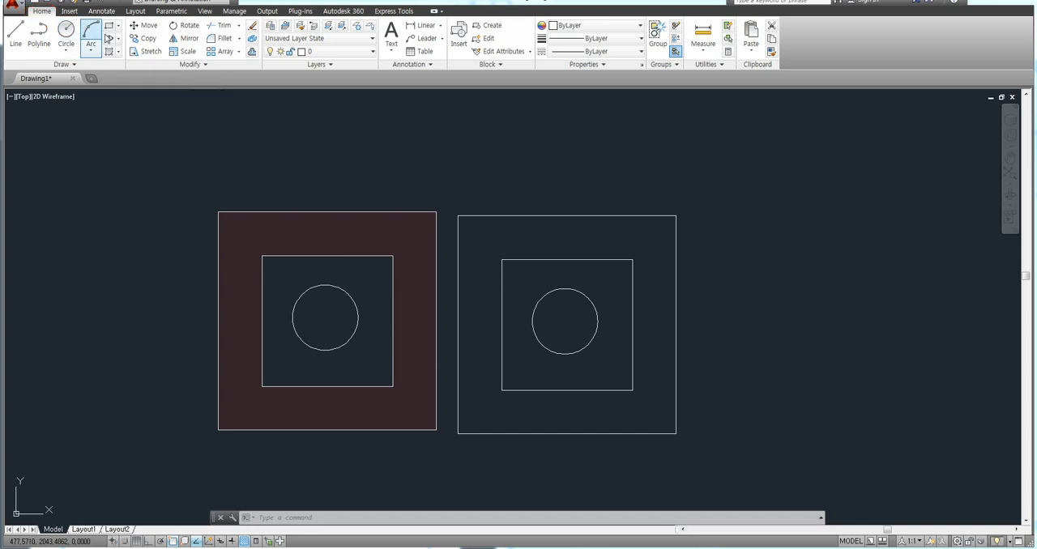
Examine the draw order options, such as Send to Back and Send Hatches to Back, and close them without applying any.
{"action": "left_click", "coordinate": [186, 65]}
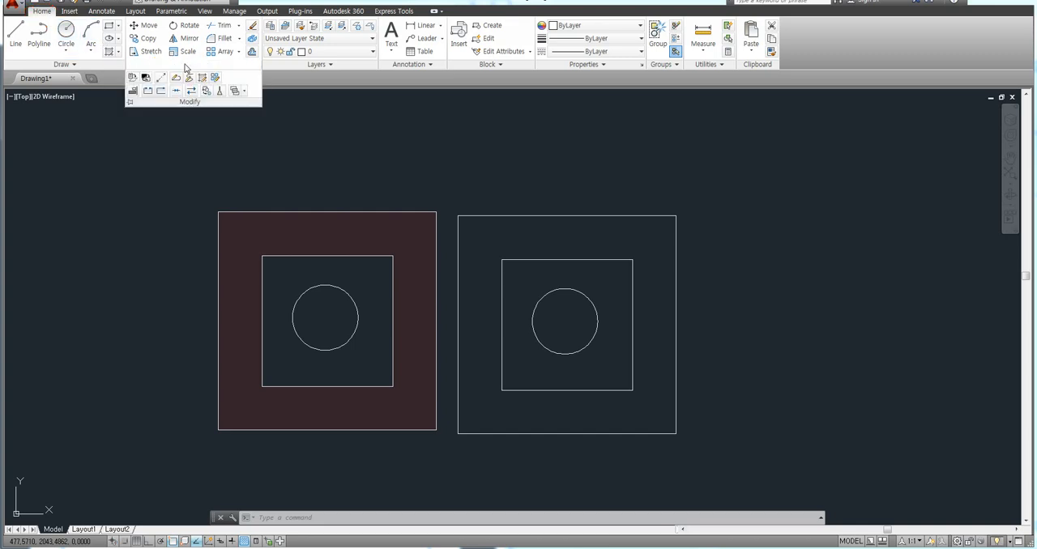
{"action": "left_click", "coordinate": [244, 94]}
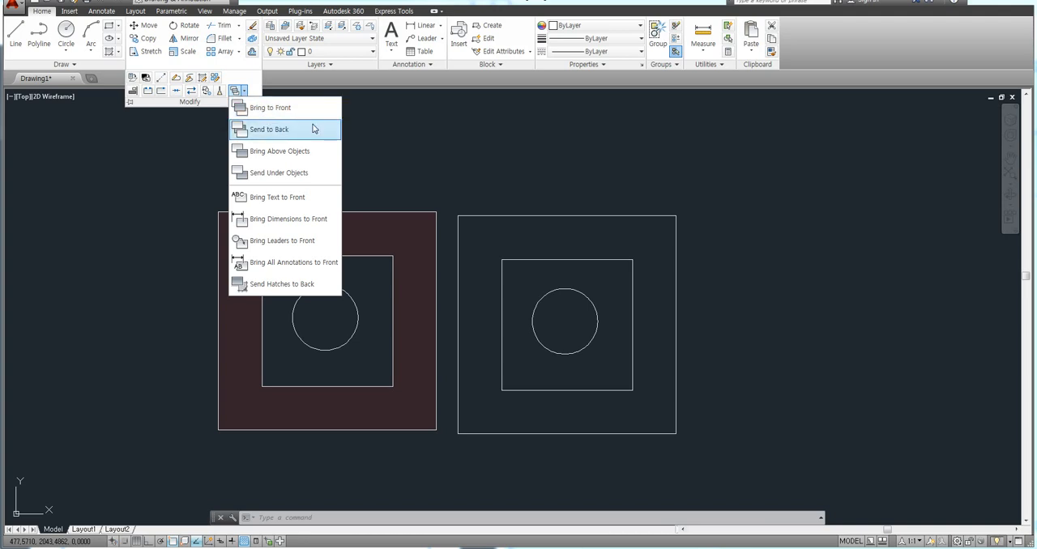
{"action": "key", "text": "Escape"}
{"action": "key", "text": "Escape"}
{"action": "key", "text": "Escape"}
{"action": "double_click", "coordinate": [408, 150]}
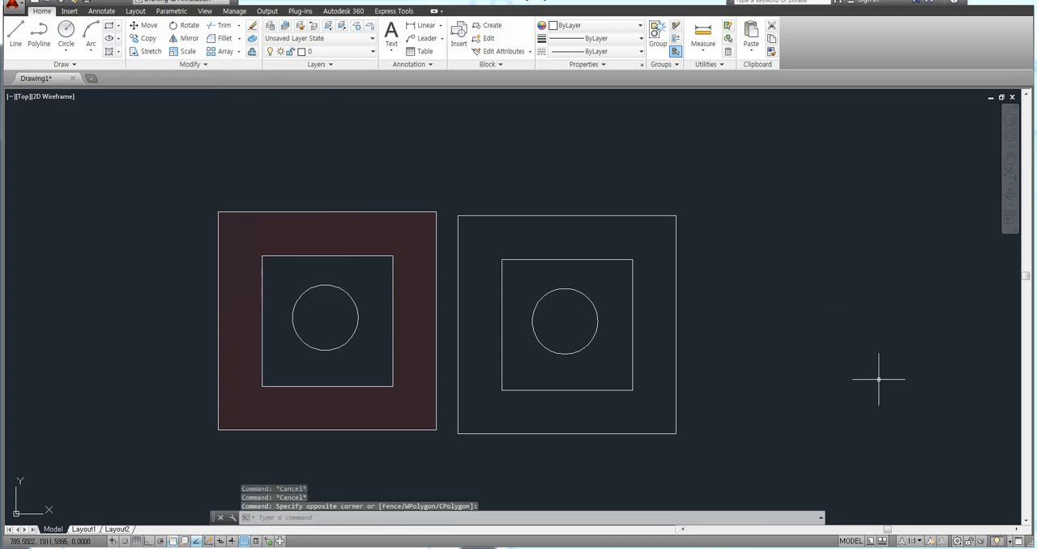
Switch the workspace to AutoCAD Classic and close the Tool Palettes window.
{"action": "left_click", "coordinate": [958, 541]}
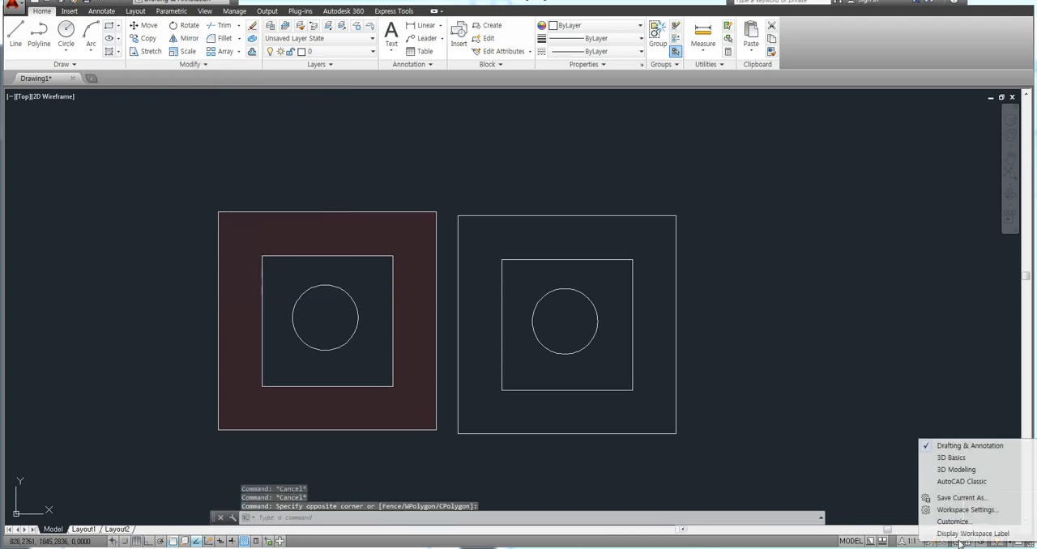
{"action": "left_click", "coordinate": [961, 483]}
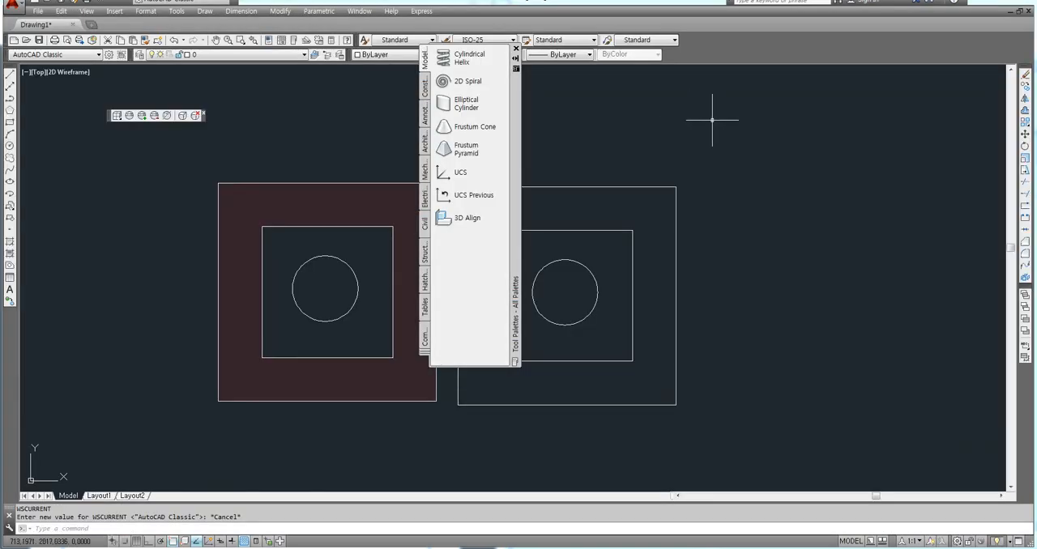
{"action": "left_click", "coordinate": [516, 49]}
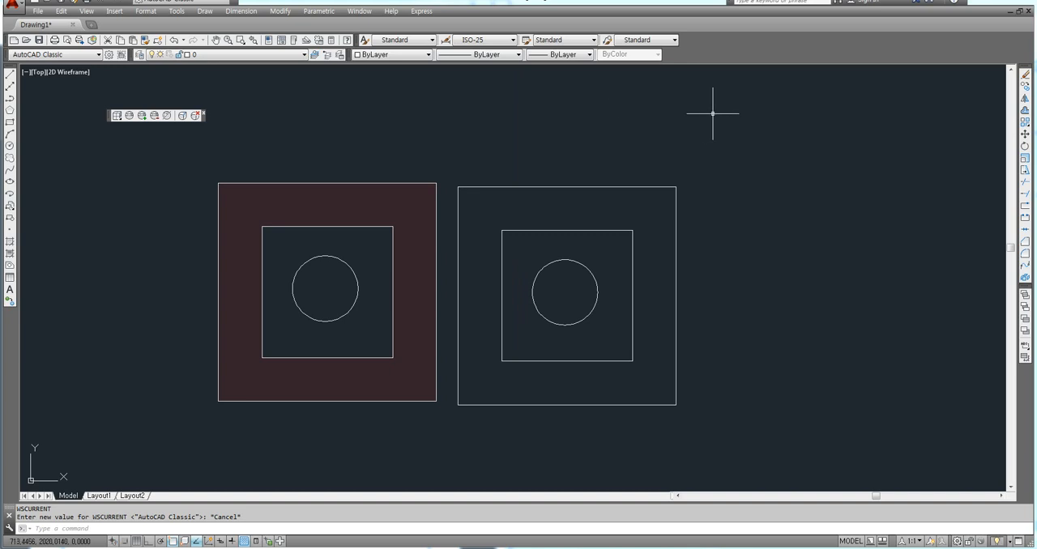
{"action": "left_click", "coordinate": [788, 268]}
{"action": "key", "text": "F8"}
{"action": "left_click", "coordinate": [770, 314]}
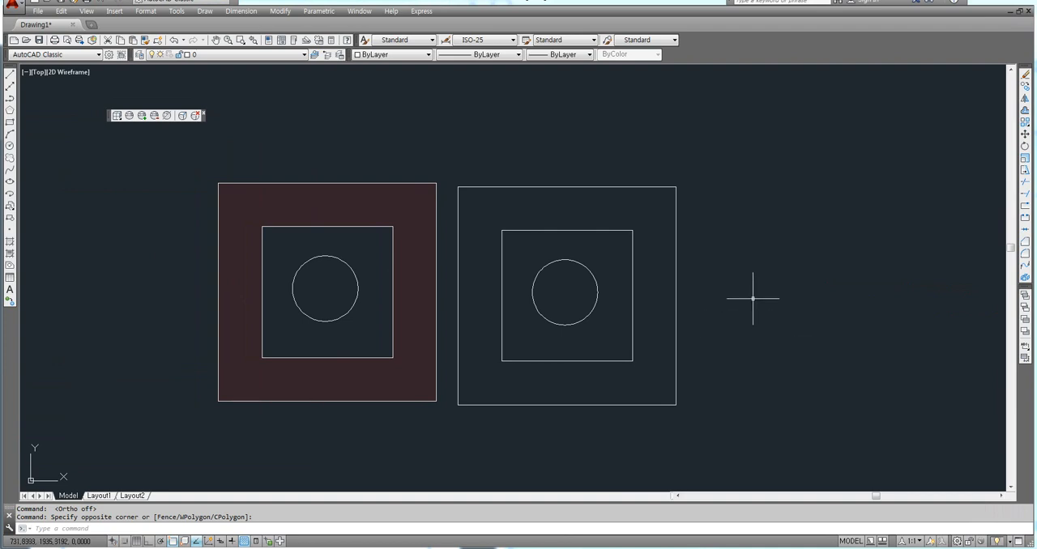
{"action": "type", "text": "mt"}
{"action": "key", "text": "Return"}
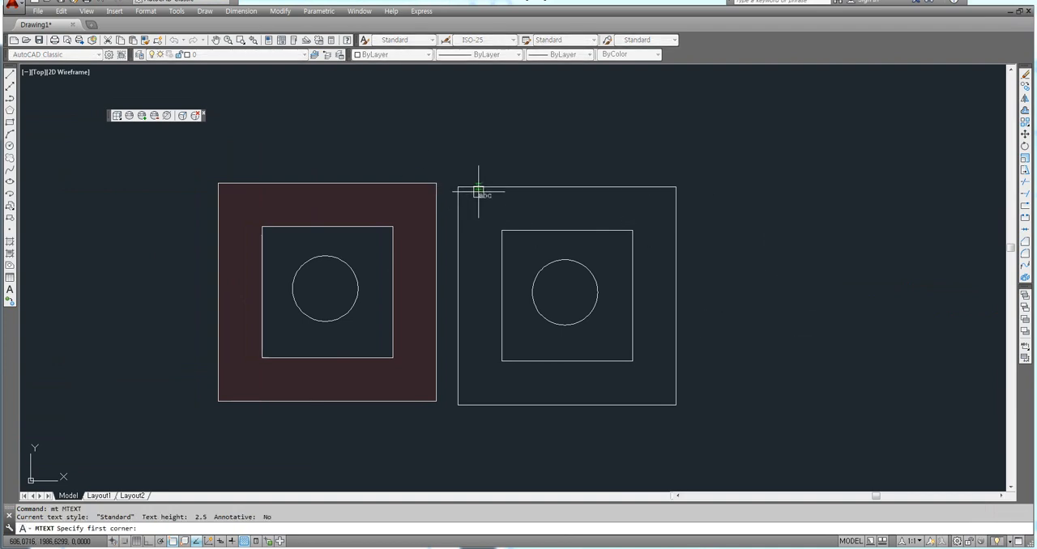
{"action": "key", "text": "Escape"}
{"action": "key", "text": "h"}
{"action": "key", "text": "Escape"}
Undo the accidental shift of the left figure's red solid hatch away from its boundary.
{"action": "left_click", "coordinate": [385, 204]}
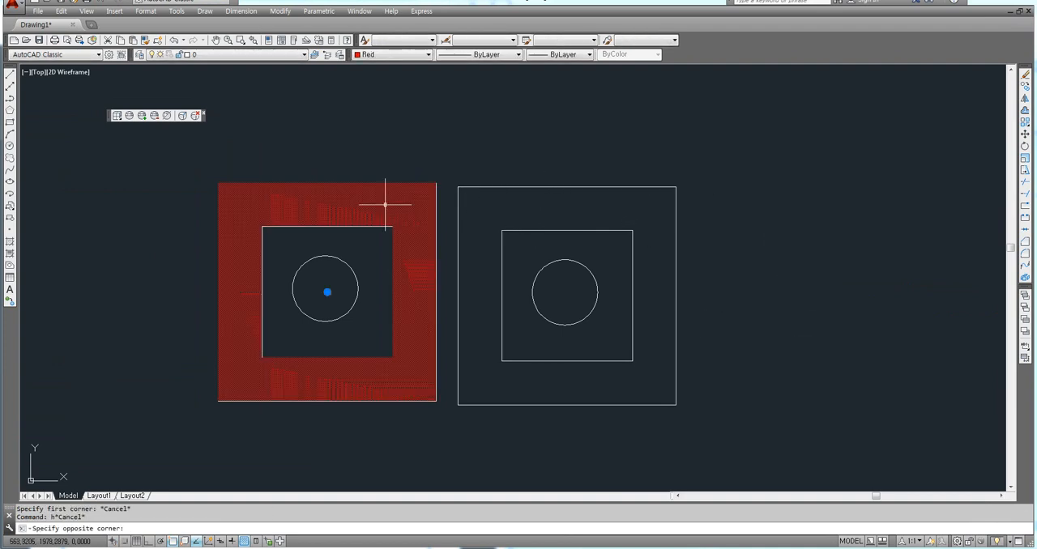
{"action": "key", "text": "Escape"}
{"action": "left_click", "coordinate": [388, 207]}
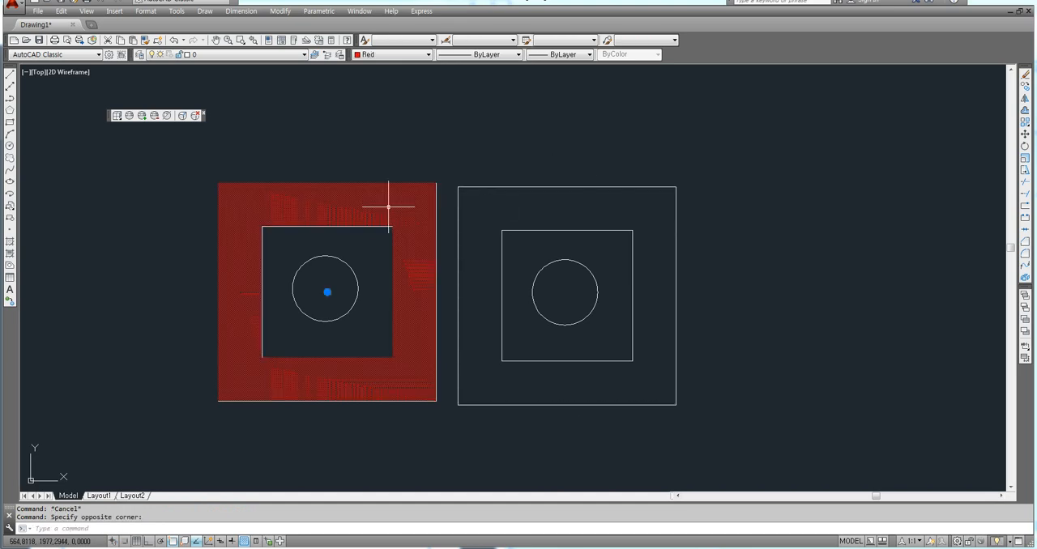
{"action": "key", "text": "Escape"}
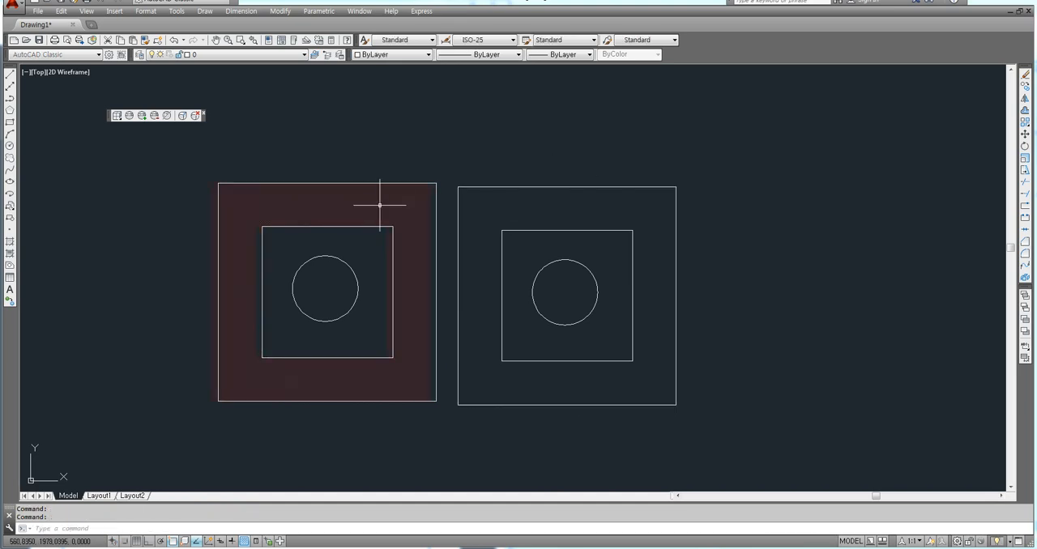
{"action": "left_click", "coordinate": [380, 205]}
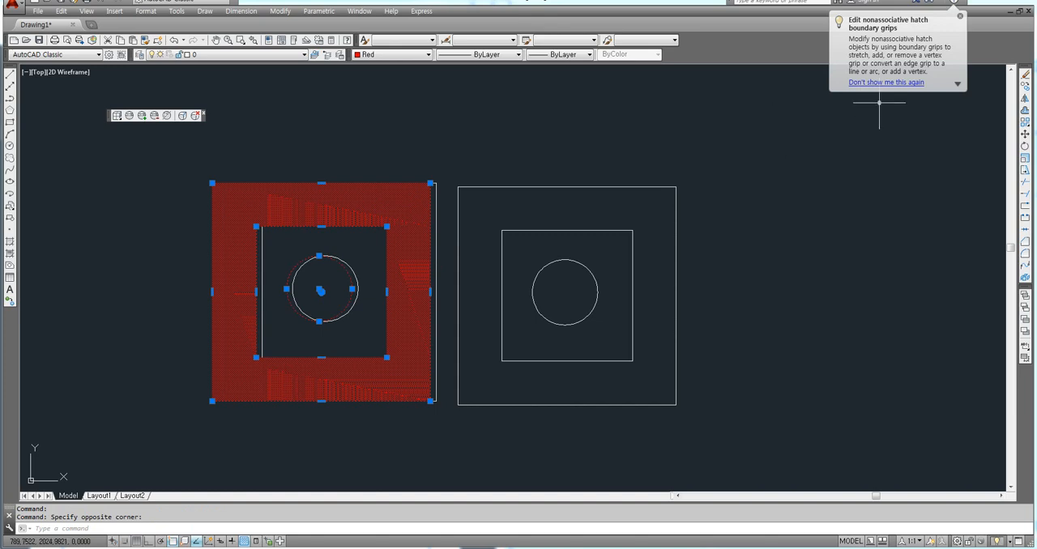
{"action": "left_click", "coordinate": [959, 17]}
{"action": "key", "text": "ctrl+z"}
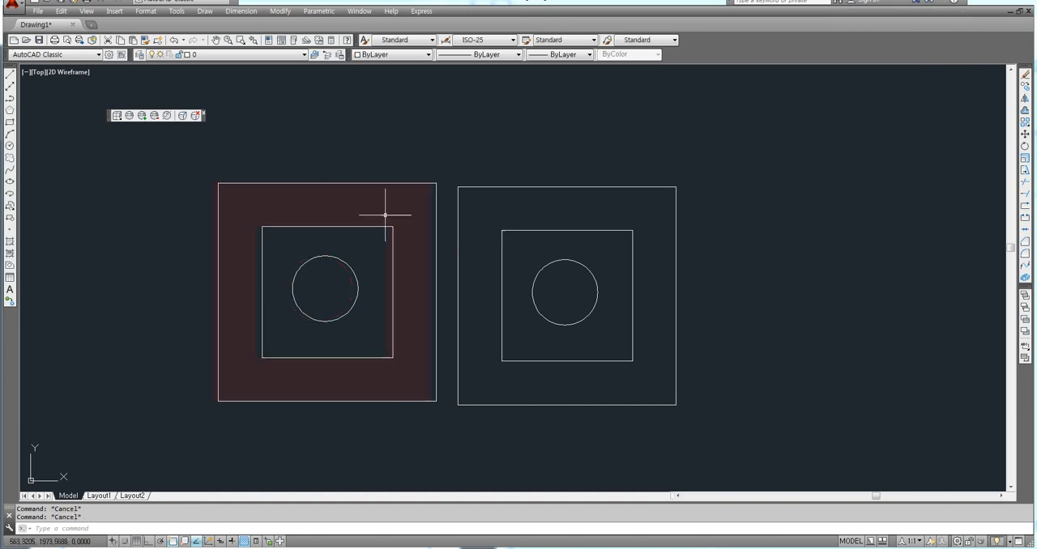
Change the pattern of the left figure's red solid hatch to ANSI31 and deselect it.
{"action": "left_click", "coordinate": [374, 213]}
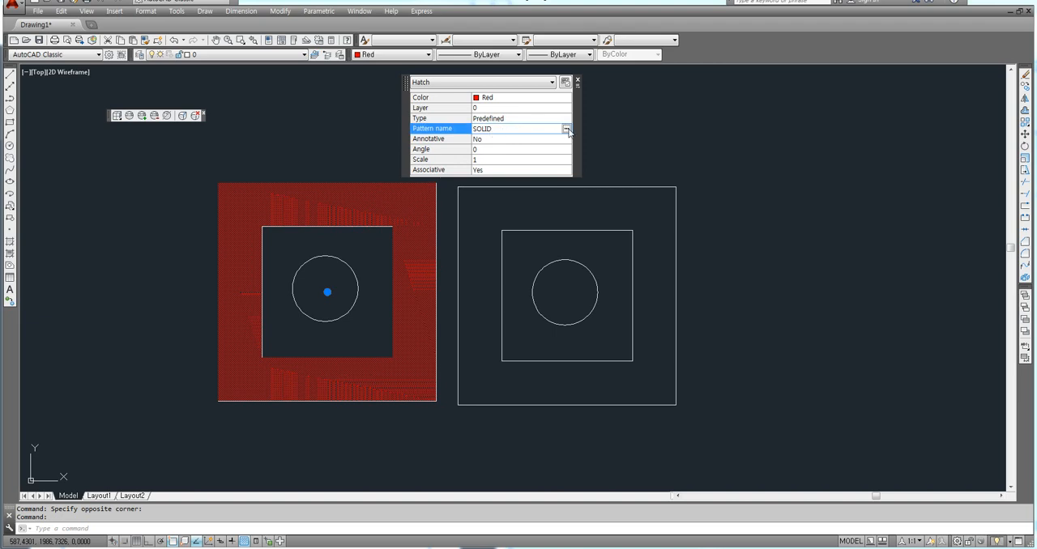
{"action": "left_click", "coordinate": [566, 128]}
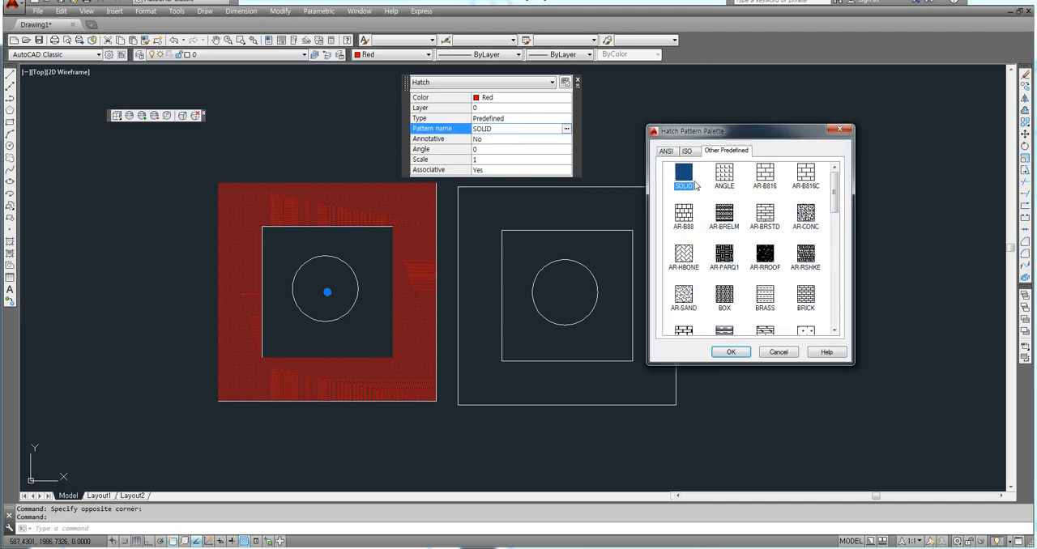
{"action": "left_click", "coordinate": [694, 153]}
{"action": "left_click", "coordinate": [666, 152]}
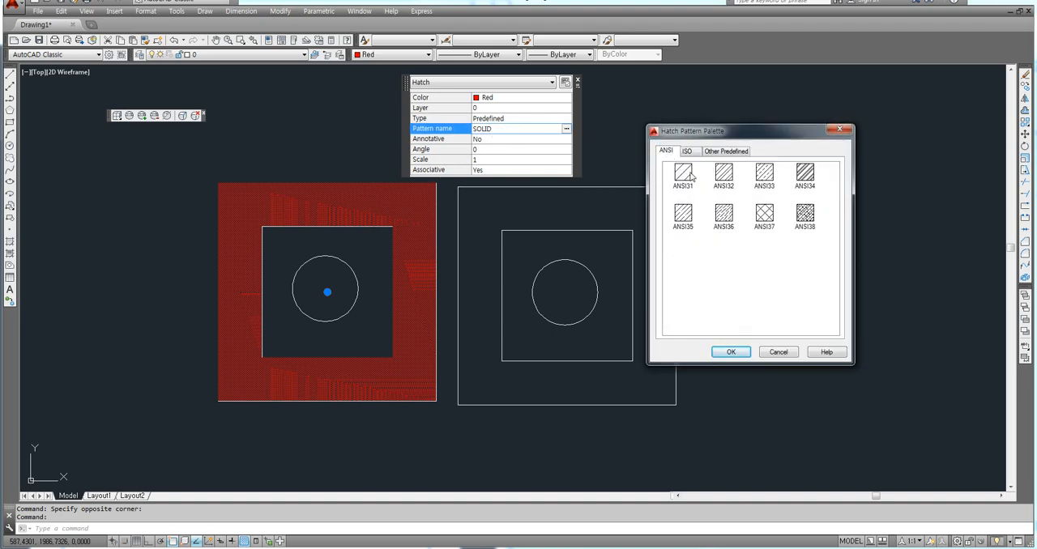
{"action": "left_click", "coordinate": [686, 174]}
{"action": "left_click", "coordinate": [731, 351]}
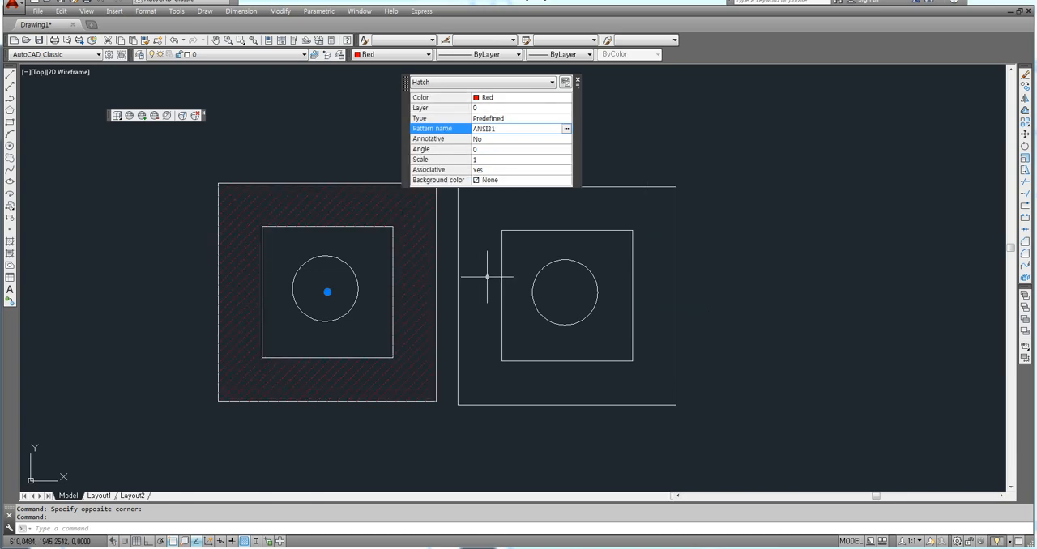
{"action": "key", "text": "Escape"}
{"action": "key", "text": "Escape"}
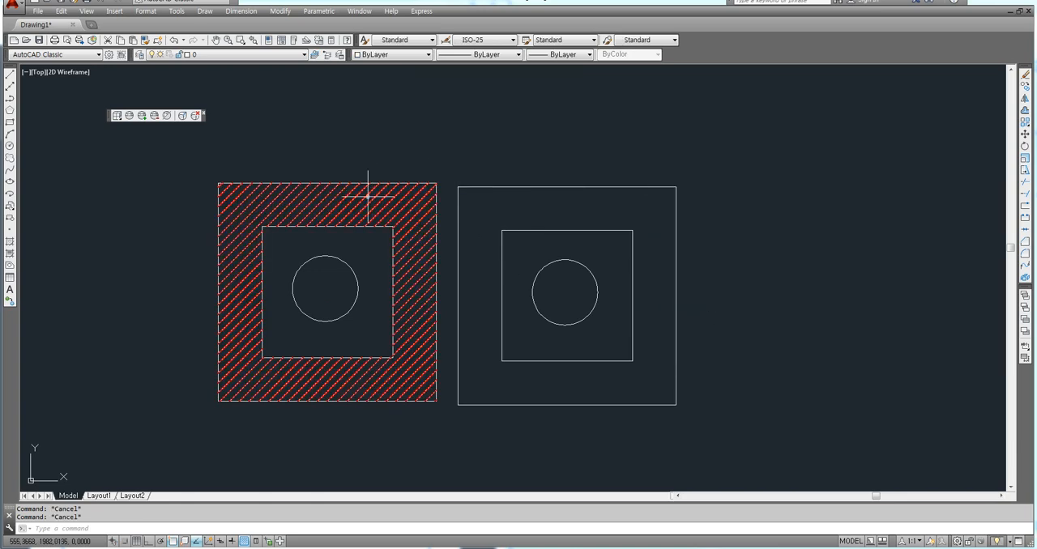
Close the hatch's quick properties and erase the red ANSI31 hatch from the left figure.
{"action": "left_click", "coordinate": [368, 196]}
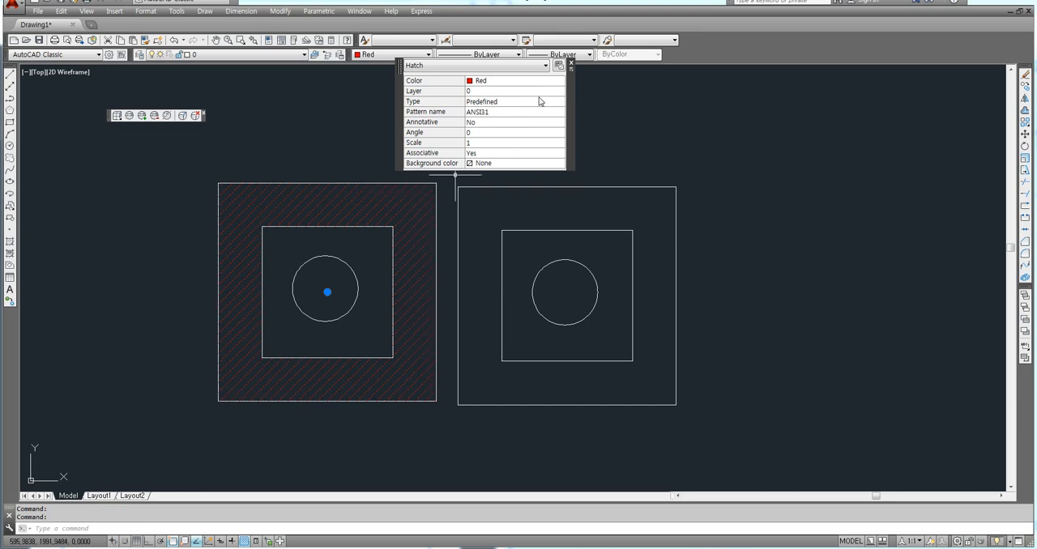
{"action": "left_click", "coordinate": [571, 65]}
{"action": "scroll", "coordinate": [402, 193], "scroll_direction": "up", "scroll_amount": 6}
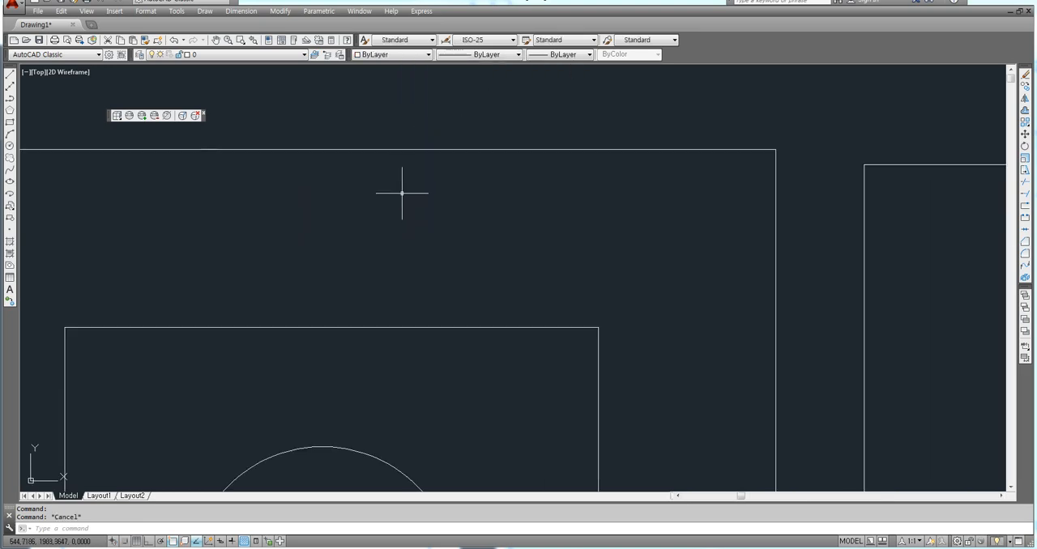
{"action": "left_click", "coordinate": [401, 195]}
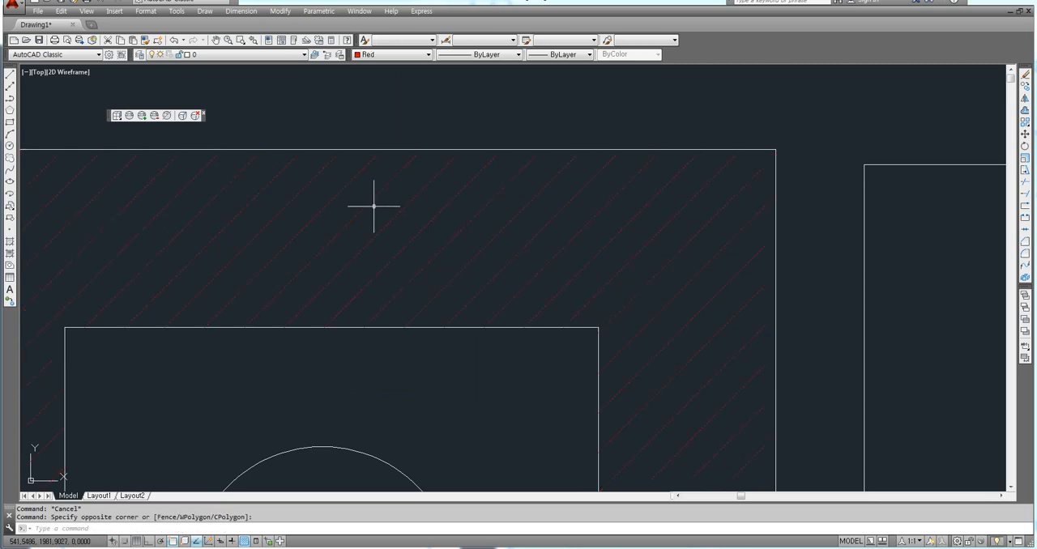
{"action": "key", "text": "Delete"}
Hatch the area between the left figure's outer and inner squares with the red ANSI31 pattern.
{"action": "type", "text": "h"}
{"action": "key", "text": "Return"}
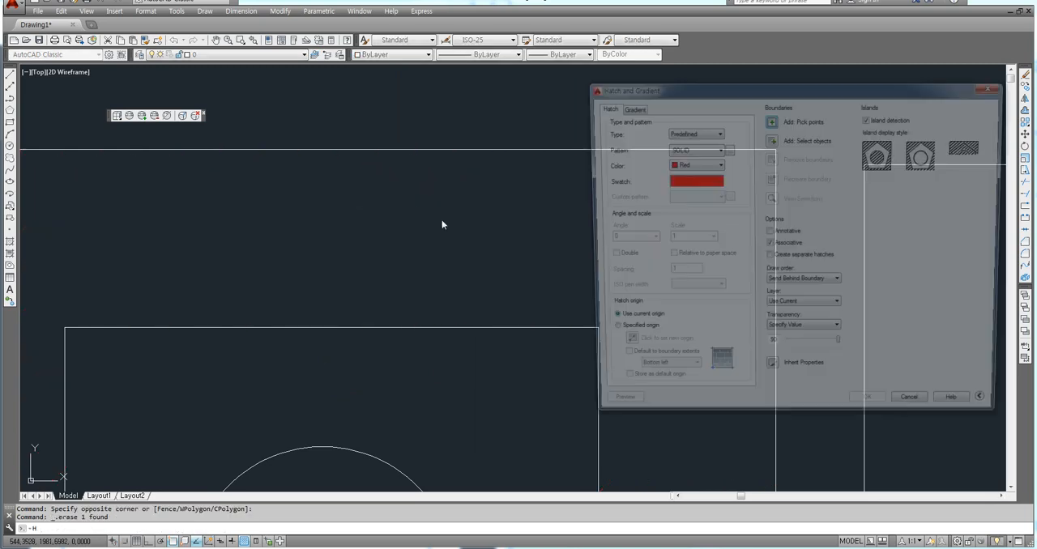
{"action": "left_click", "coordinate": [726, 149]}
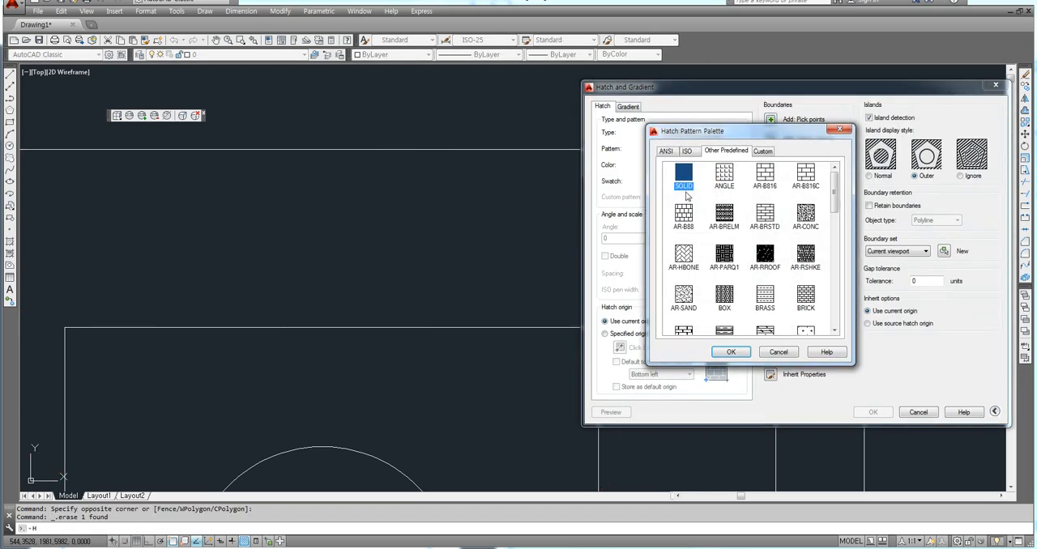
{"action": "left_click", "coordinate": [665, 150]}
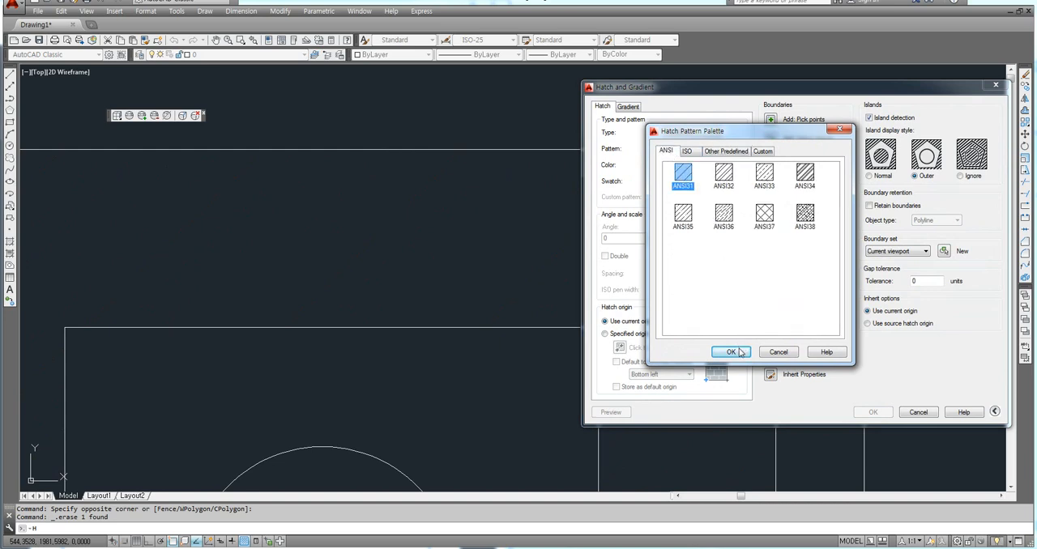
{"action": "left_click", "coordinate": [730, 352]}
{"action": "left_click", "coordinate": [770, 120]}
{"action": "scroll", "coordinate": [648, 207], "scroll_direction": "down", "scroll_amount": 3}
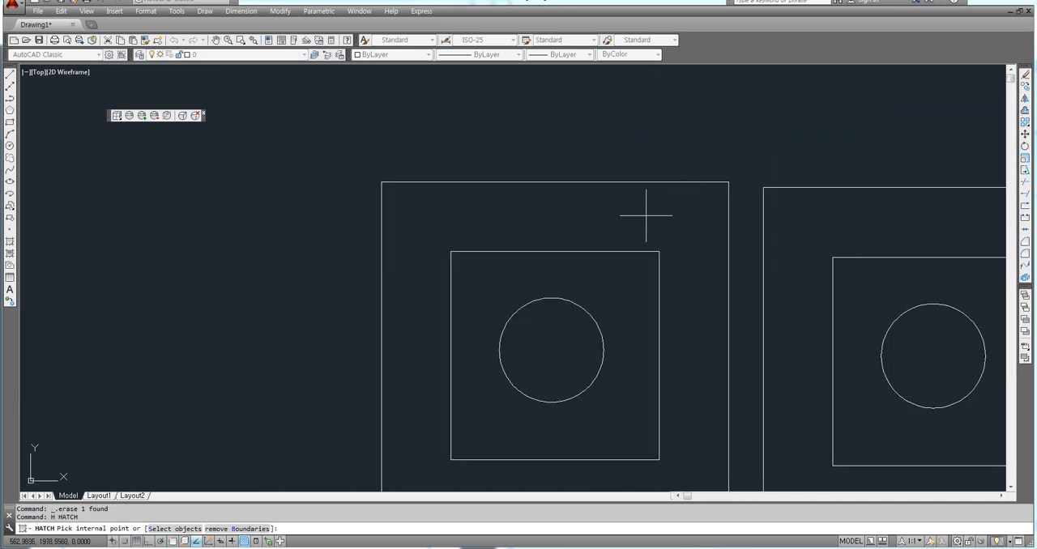
{"action": "left_click", "coordinate": [629, 222]}
{"action": "key", "text": "Return"}
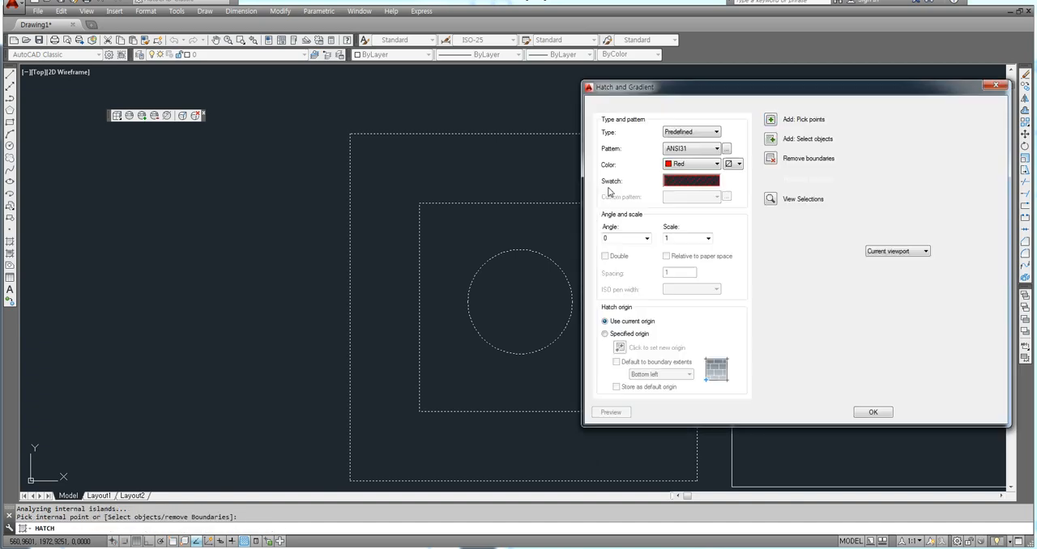
{"action": "left_click", "coordinate": [867, 414]}
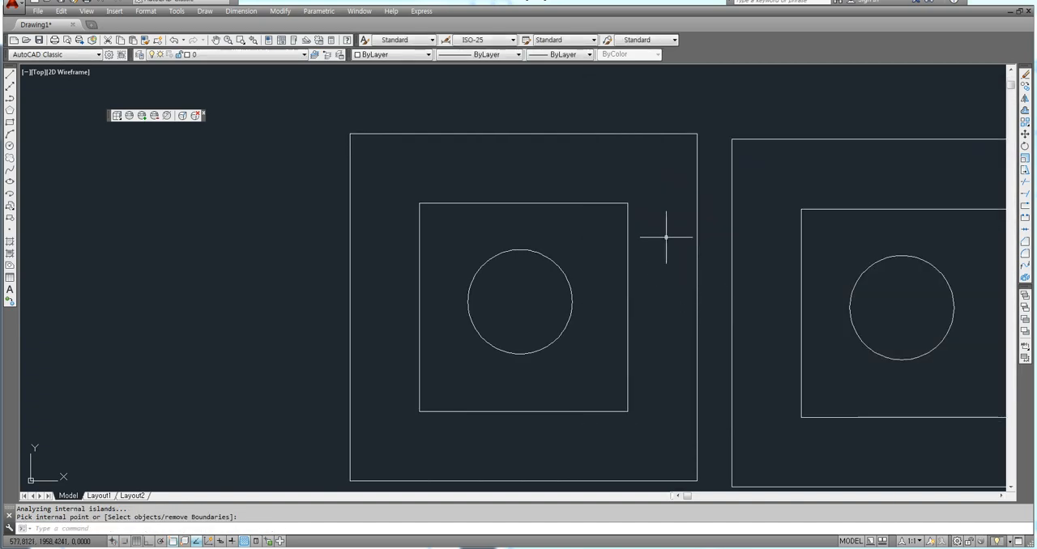
Erase the faint ANSI31 hatch between the left figure's outer and inner squares.
{"action": "left_click", "coordinate": [621, 164]}
{"action": "left_click", "coordinate": [605, 155]}
{"action": "left_click", "coordinate": [557, 156]}
{"action": "key", "text": "Delete"}
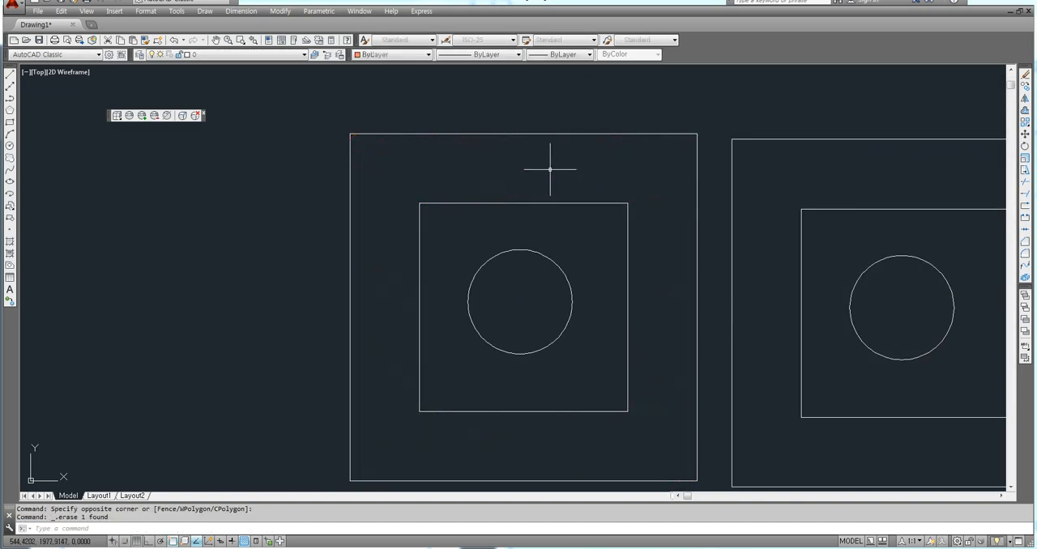
Hatch the area between the left figure's two squares with red ANSI31 at transparency 0.
{"action": "type", "text": "h"}
{"action": "key", "text": "Return"}
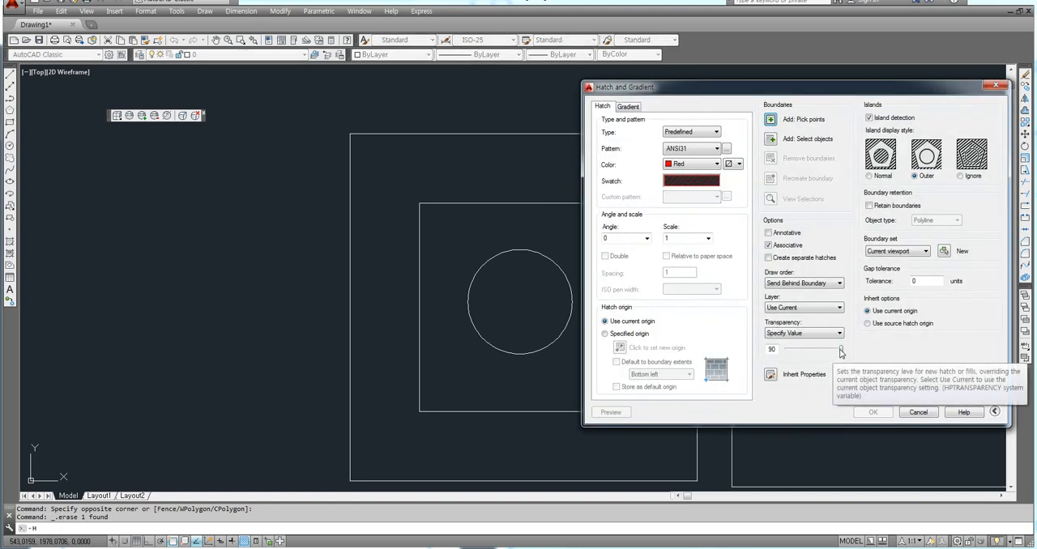
{"action": "left_click_drag", "start_coordinate": [837, 355], "coordinate": [785, 353]}
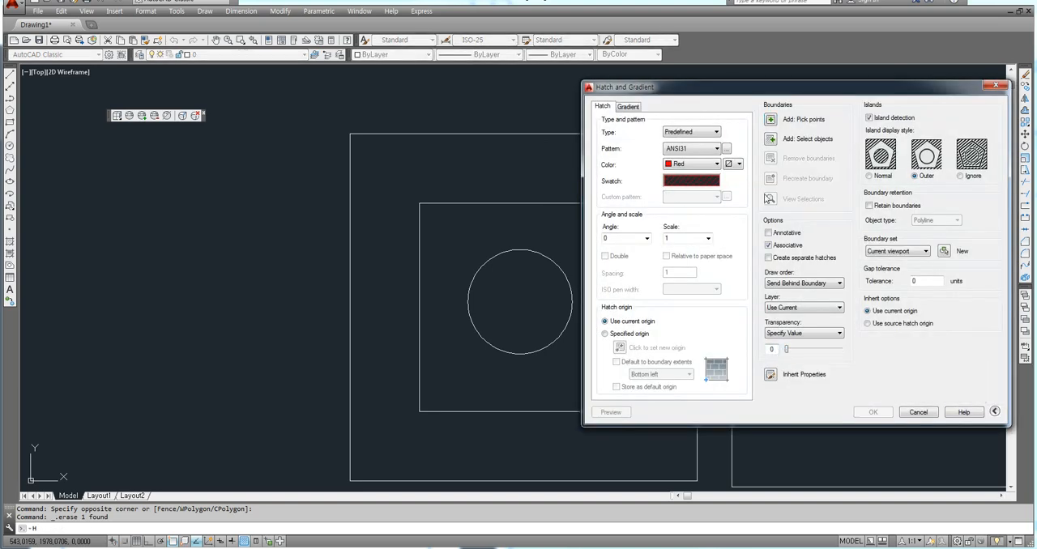
{"action": "left_click", "coordinate": [770, 119]}
{"action": "left_click", "coordinate": [578, 180]}
{"action": "key", "text": "Return"}
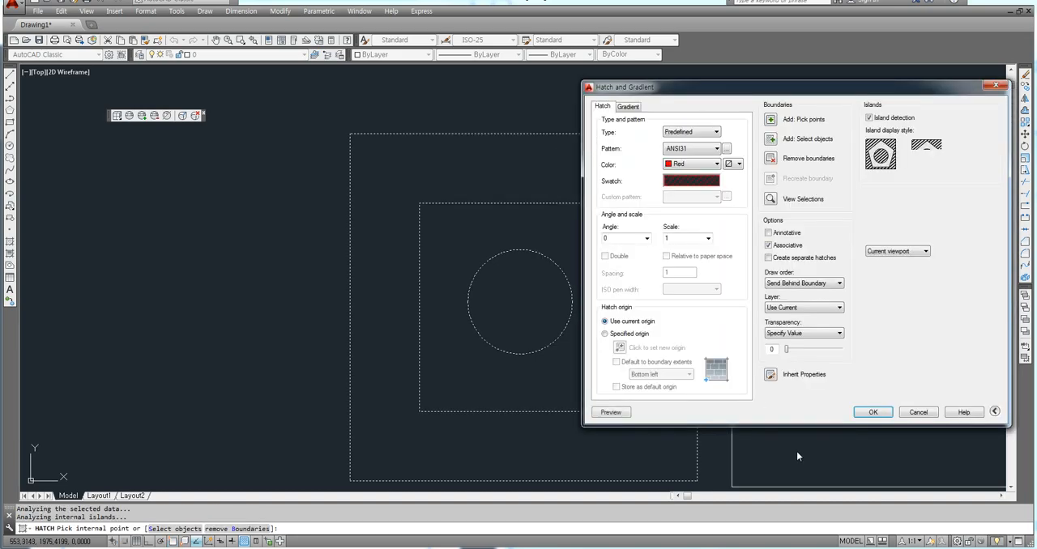
{"action": "left_click", "coordinate": [871, 412]}
{"action": "middle_click_drag", "start_coordinate": [635, 275], "coordinate": [527, 252]}
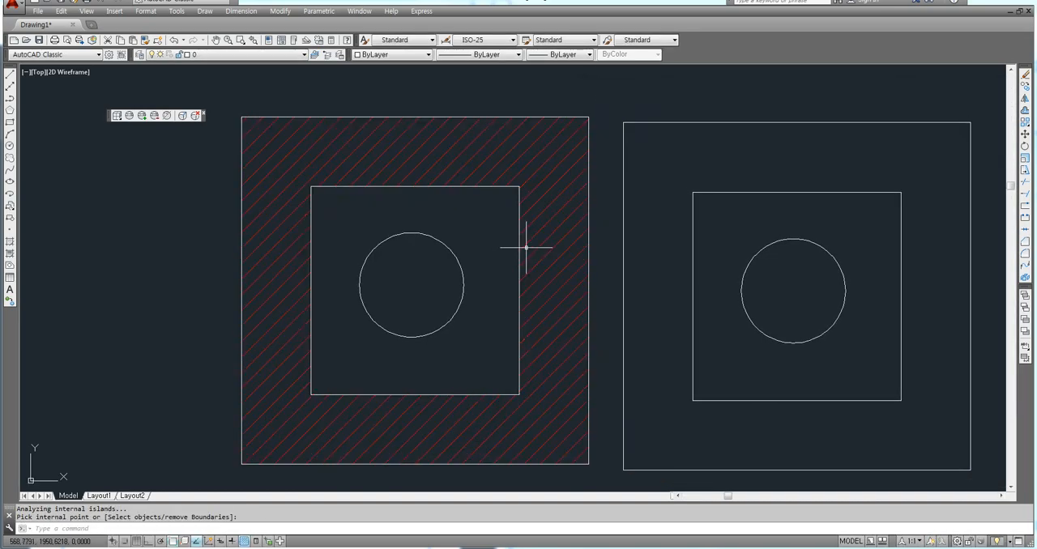
Add multiline text of height 5 reading "가나다라" and "ABC" on two lines over the hatch above the left figure's inner square.
{"action": "type", "text": "mt"}
{"action": "key", "text": "Return"}
{"action": "scroll", "coordinate": [409, 133], "scroll_direction": "up", "scroll_amount": 4}
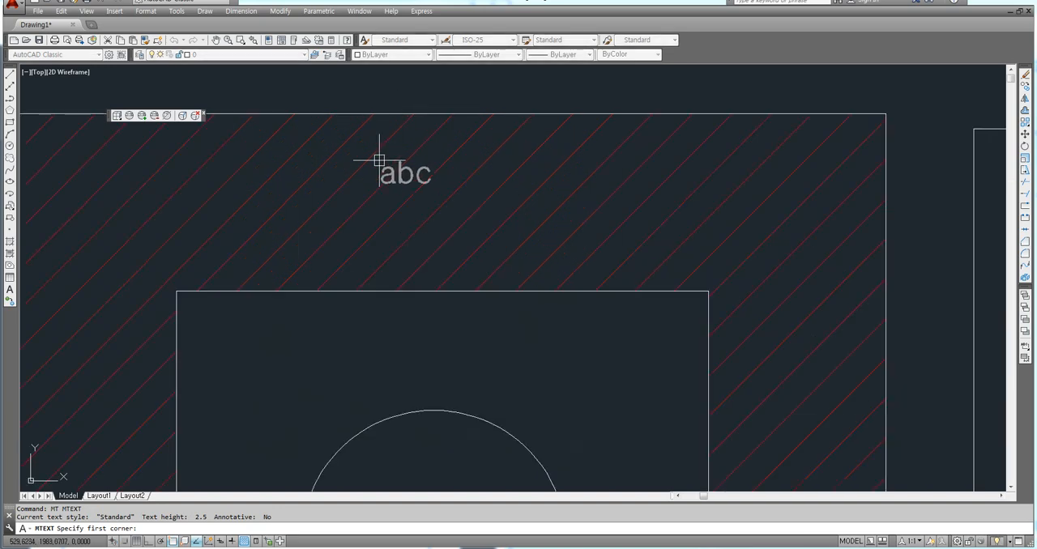
{"action": "left_click", "coordinate": [655, 243]}
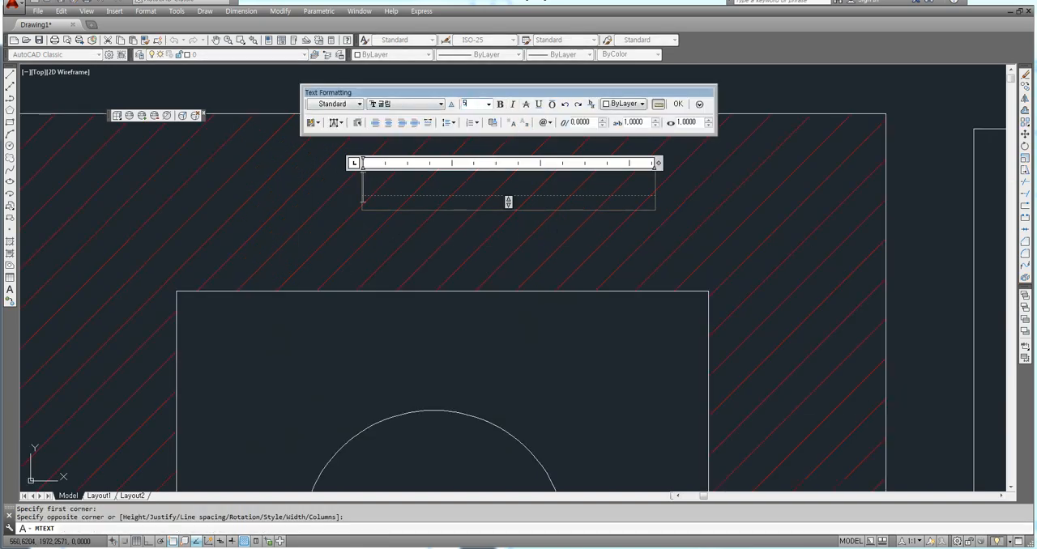
{"action": "type", "text": "5"}
{"action": "key", "text": "Return"}
{"action": "type", "text": "가나다라"}
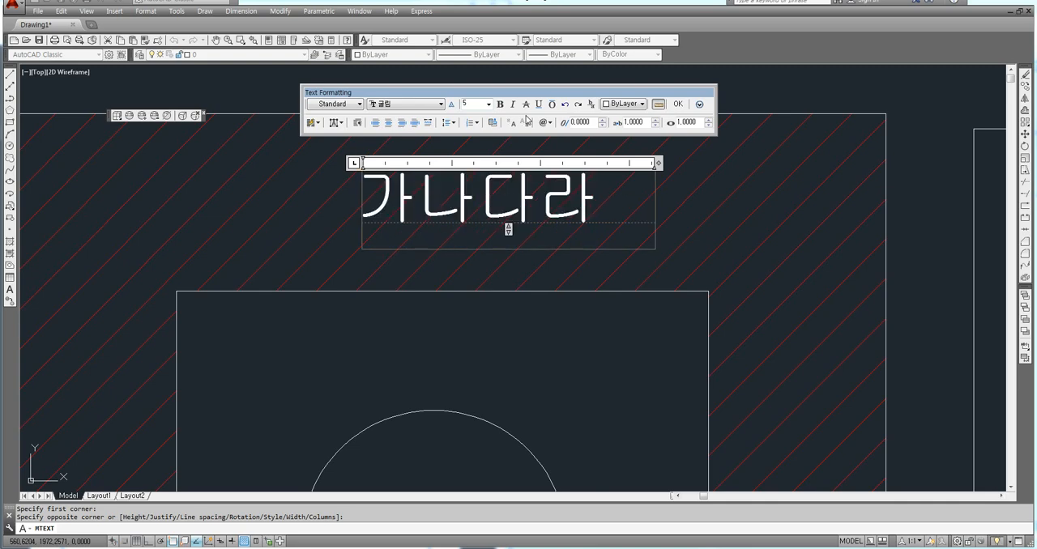
{"action": "key", "text": "Return"}
{"action": "type", "text": "ABC"}
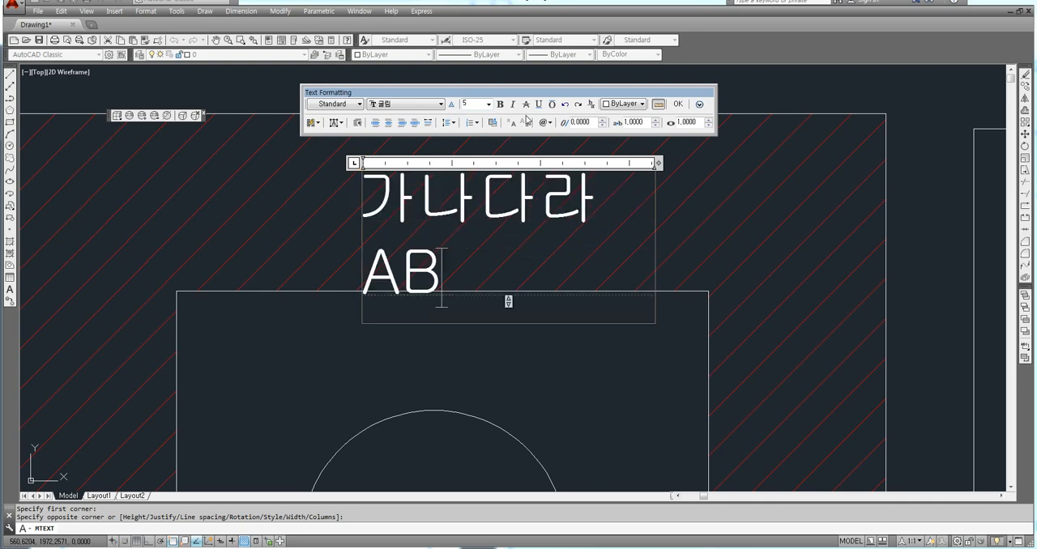
{"action": "left_click", "coordinate": [678, 105]}
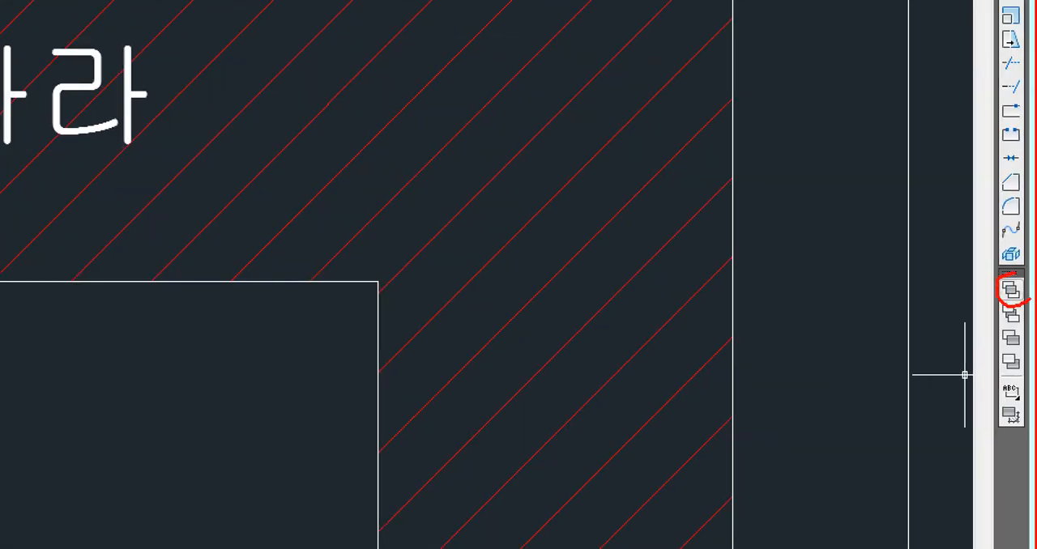
Bring the left figure's red hatch to the front, above the multiline text.
{"action": "left_click", "coordinate": [1010, 288]}
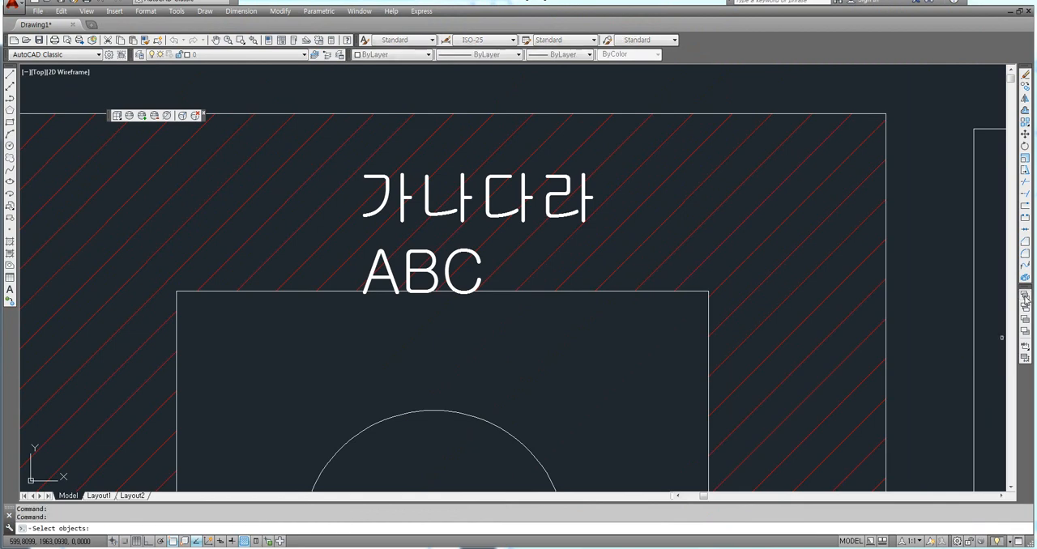
{"action": "scroll", "coordinate": [546, 230], "scroll_direction": "up", "scroll_amount": 2}
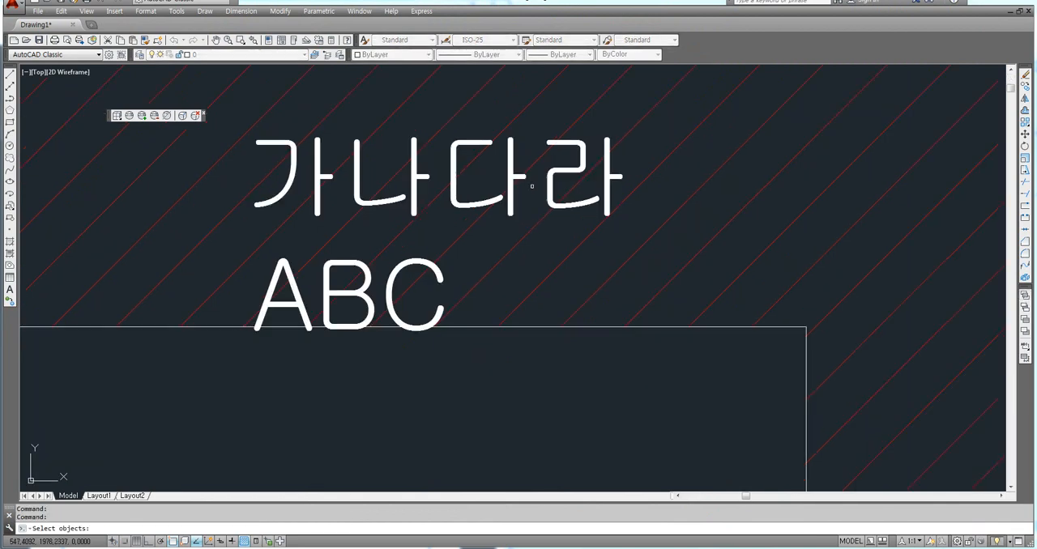
{"action": "scroll", "coordinate": [541, 164], "scroll_direction": "up", "scroll_amount": 4}
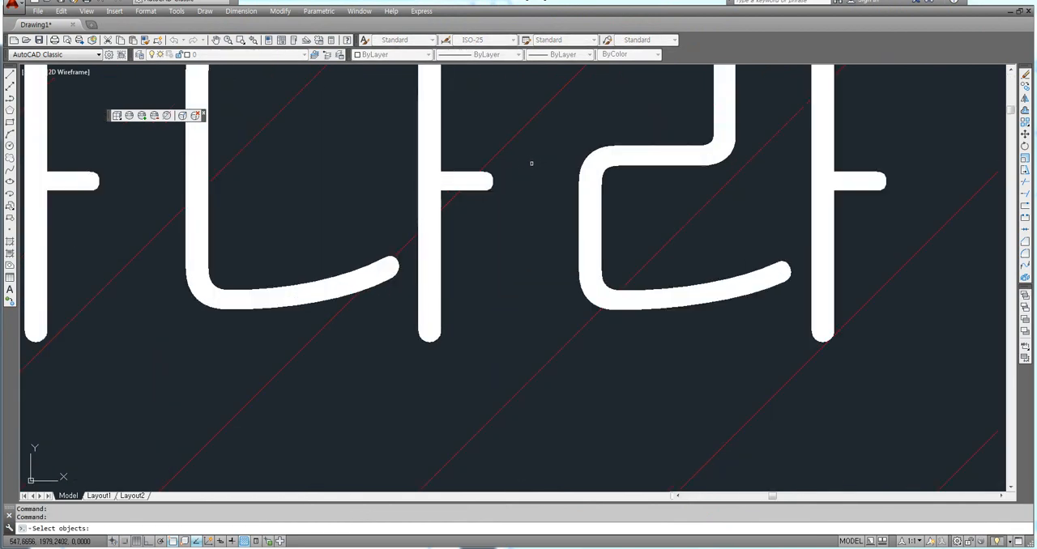
{"action": "left_click", "coordinate": [498, 154]}
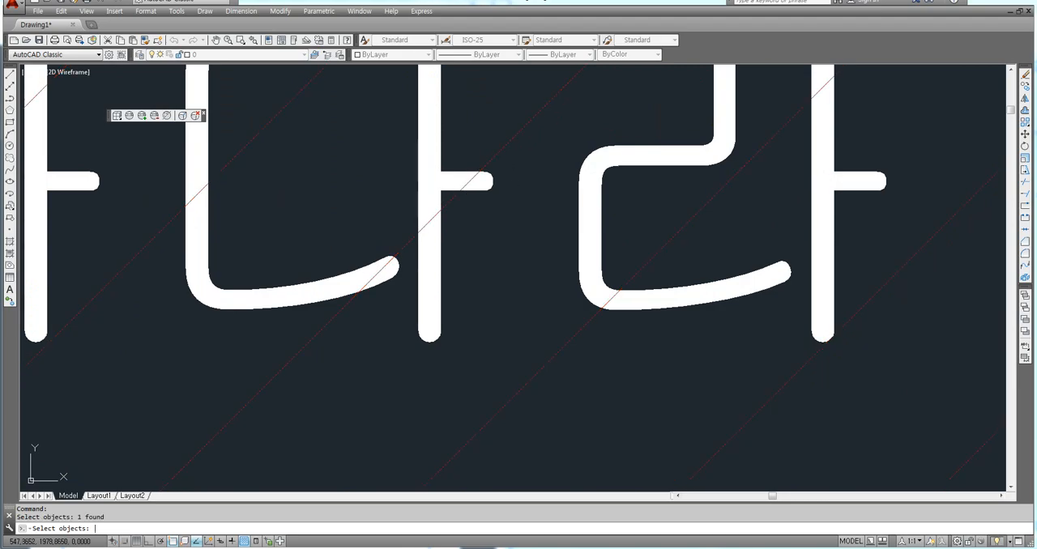
{"action": "key", "text": "Return"}
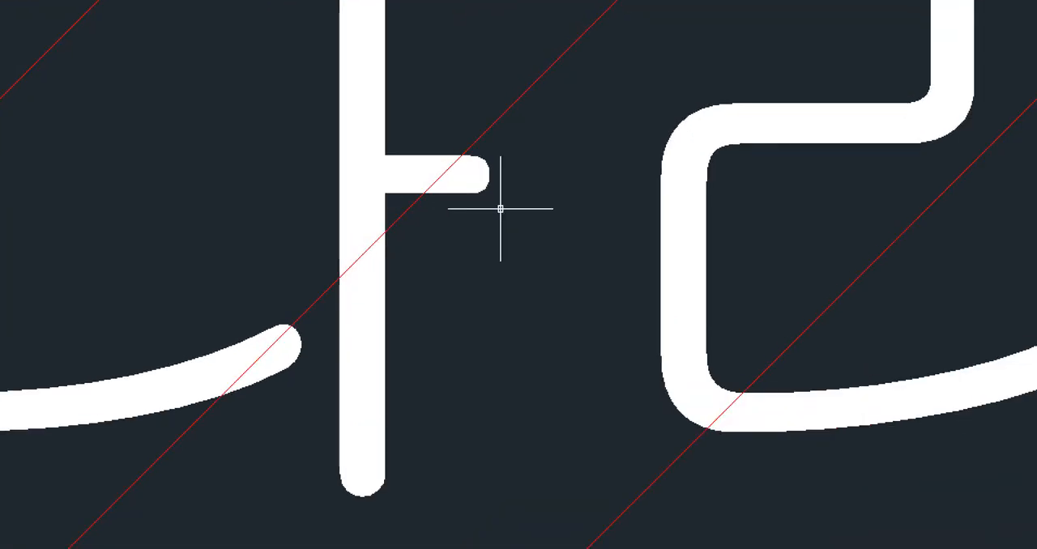
{"action": "left_click_drag", "start_coordinate": [499, 193], "coordinate": [502, 190]}
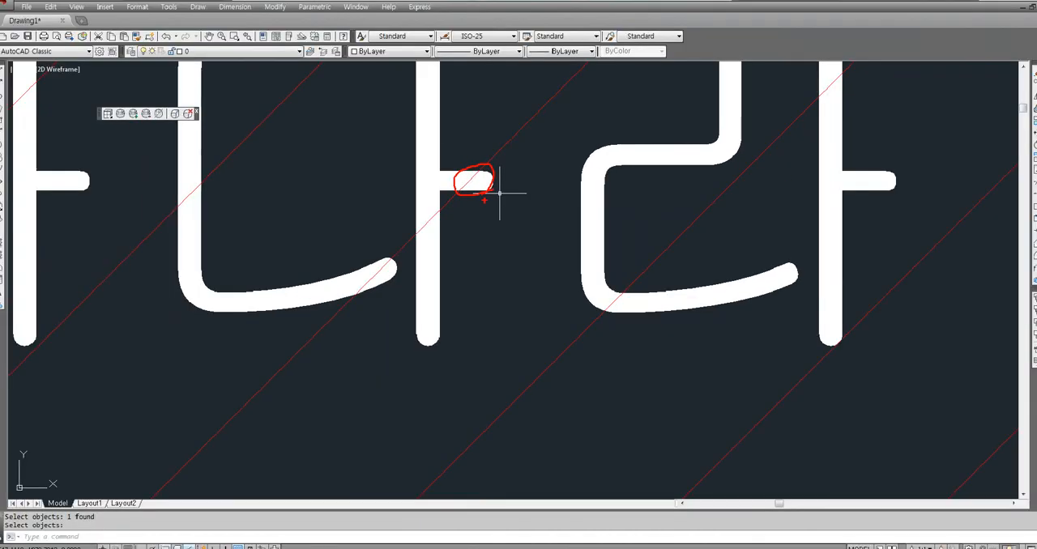
{"action": "scroll", "coordinate": [599, 266], "scroll_direction": "down", "scroll_amount": 5}
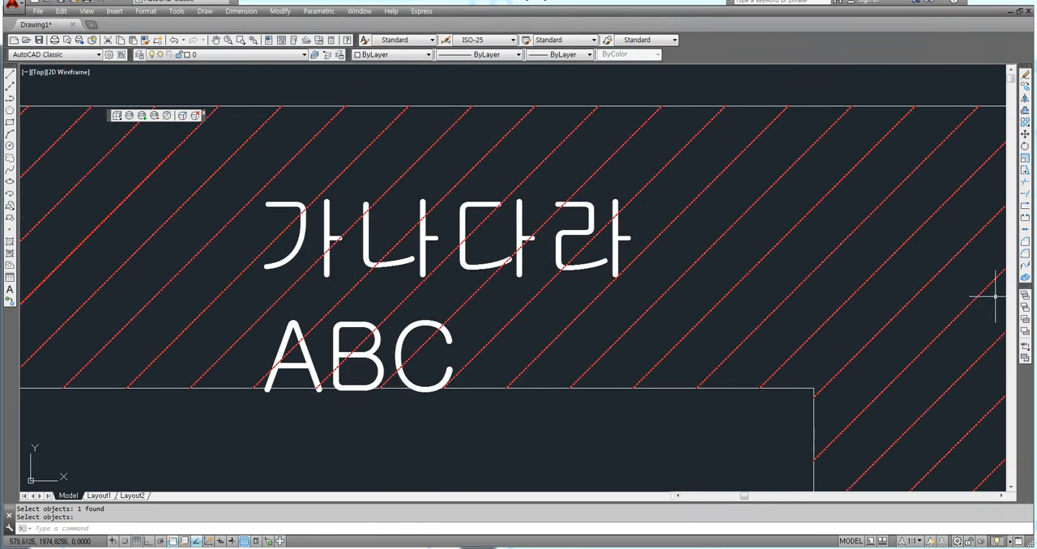
Float the Draw Order toolbar over the drawing area and dock it back in its original place.
{"action": "left_click_drag", "start_coordinate": [1024, 293], "coordinate": [840, 311]}
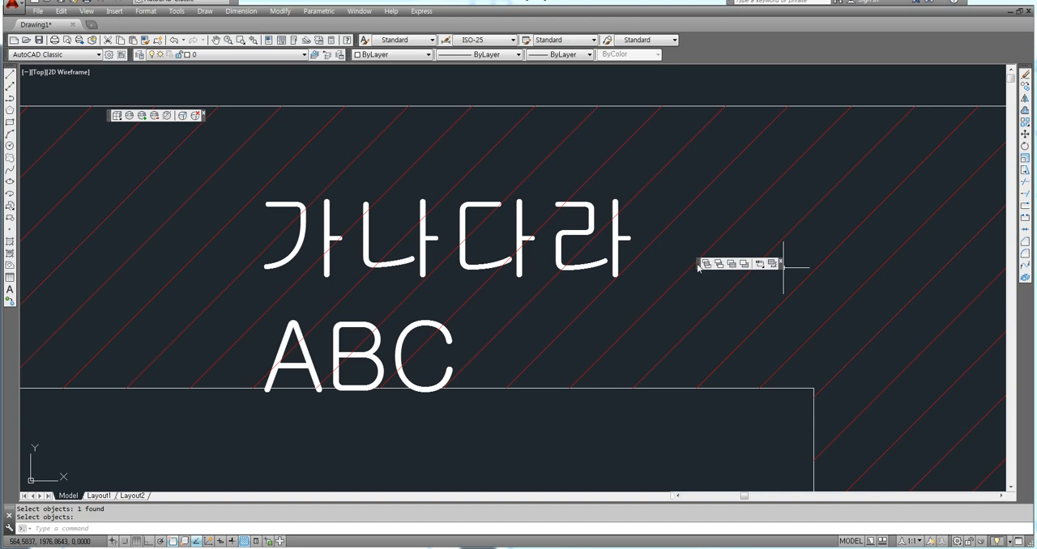
{"action": "mouse_move", "coordinate": [698, 268]}
{"action": "left_mouse_down"}
{"action": "mouse_move", "coordinate": [939, 320]}
{"action": "mouse_move", "coordinate": [1025, 306]}
{"action": "left_mouse_up"}
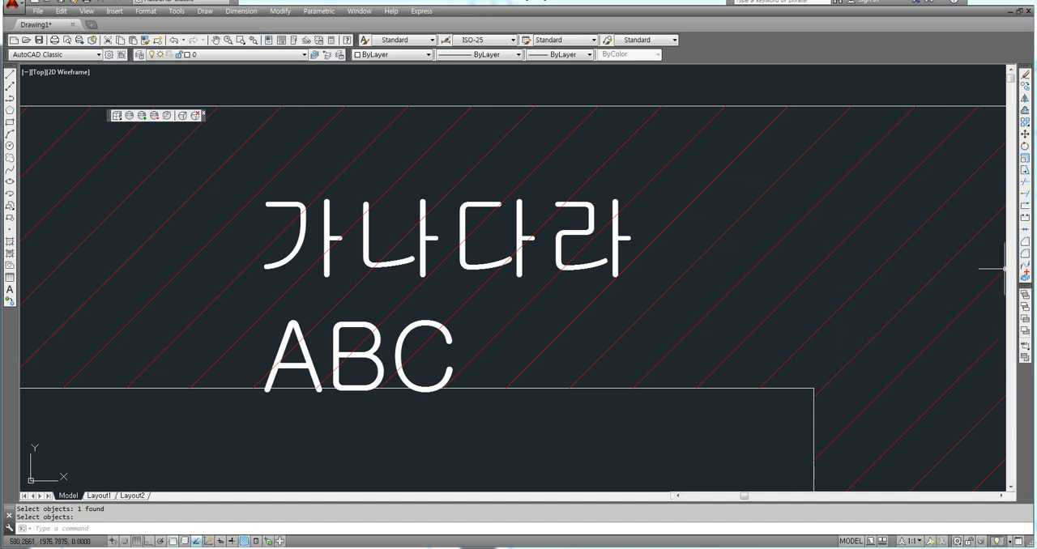
{"action": "left_click_drag", "start_coordinate": [660, 53], "coordinate": [402, 54]}
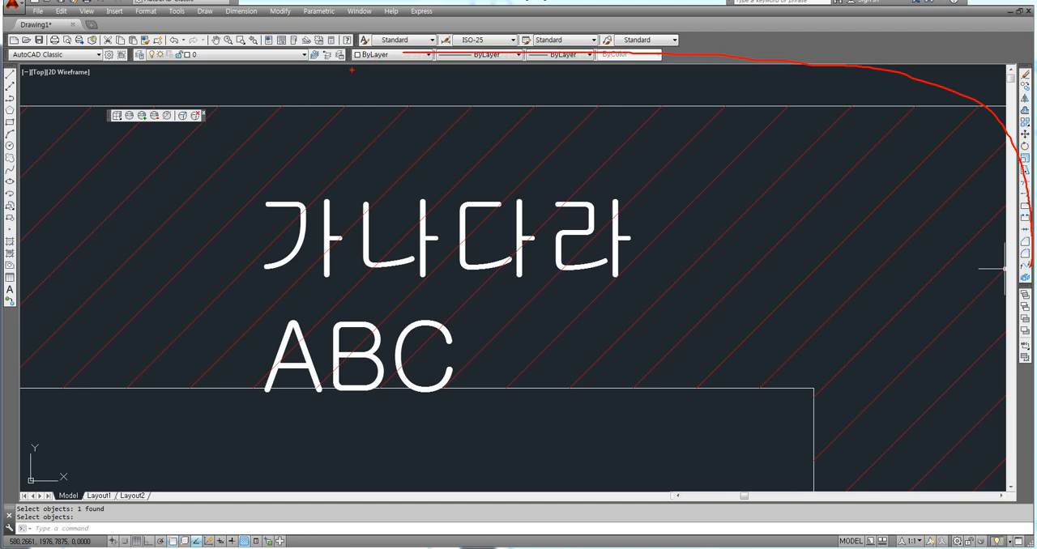
{"action": "key", "text": "Escape"}
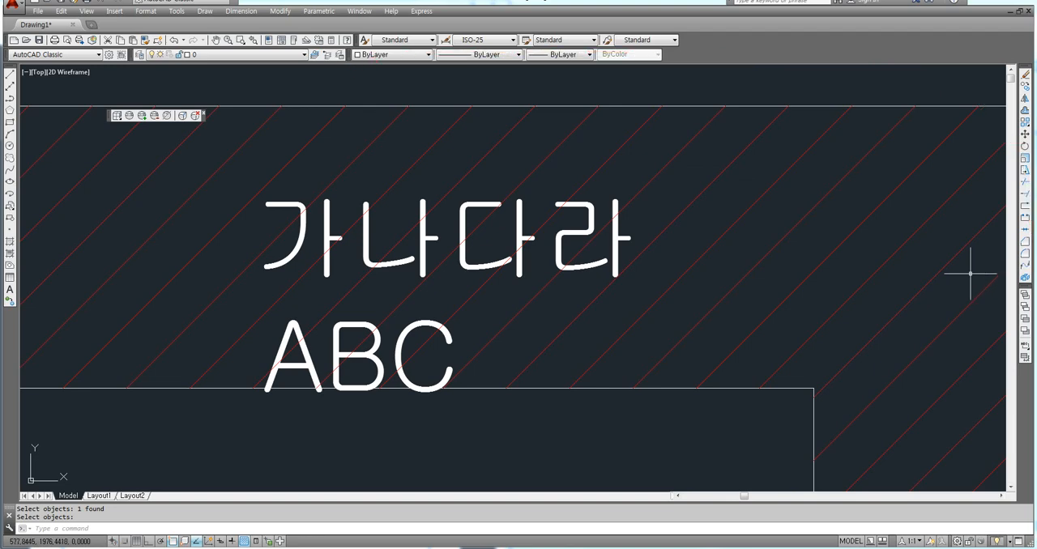
Hide the Draw Order toolbar and display it again.
{"action": "right_click", "coordinate": [285, 44]}
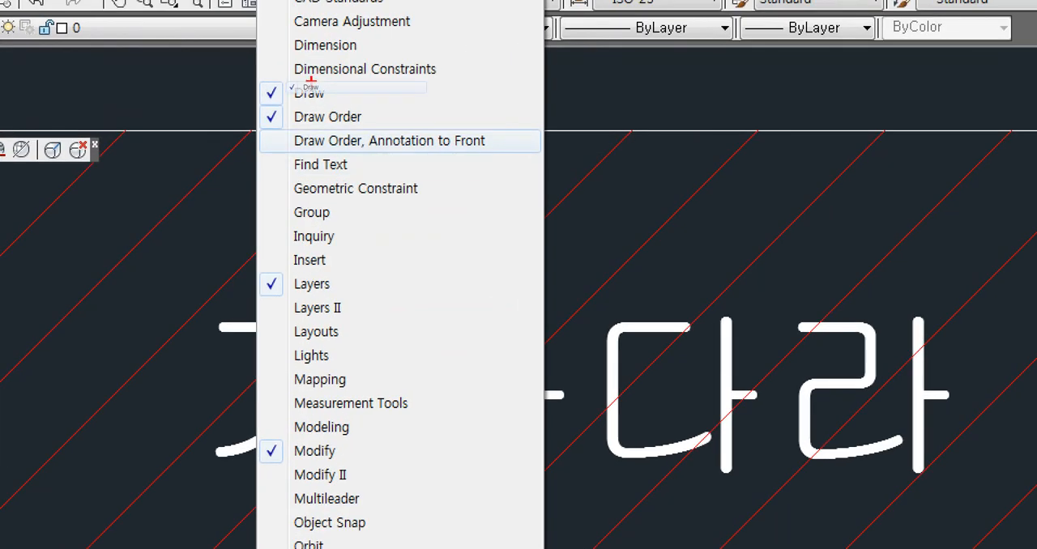
{"action": "left_click_drag", "start_coordinate": [261, 104], "coordinate": [353, 128], "text": "ctrl"}
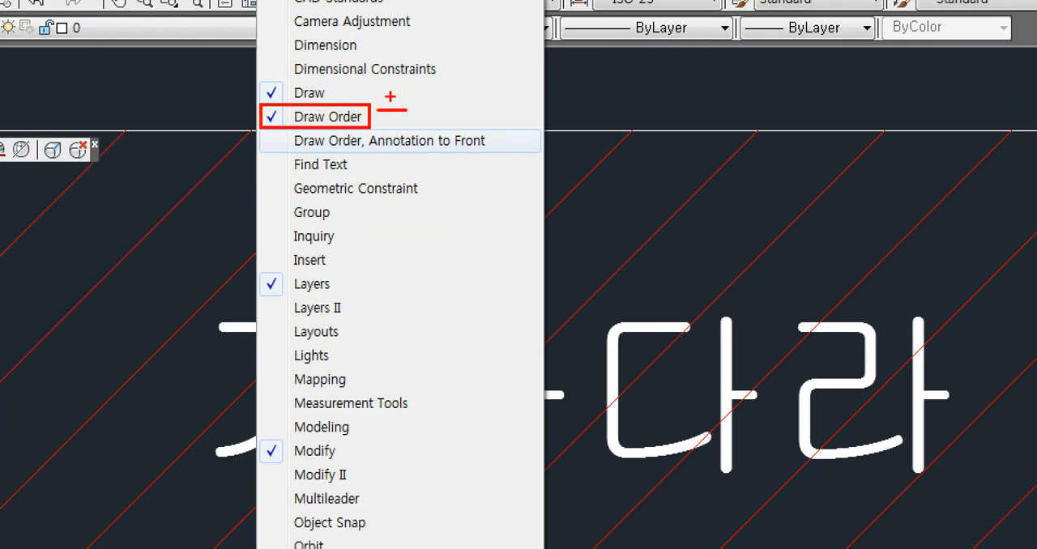
{"action": "key", "text": "Escape"}
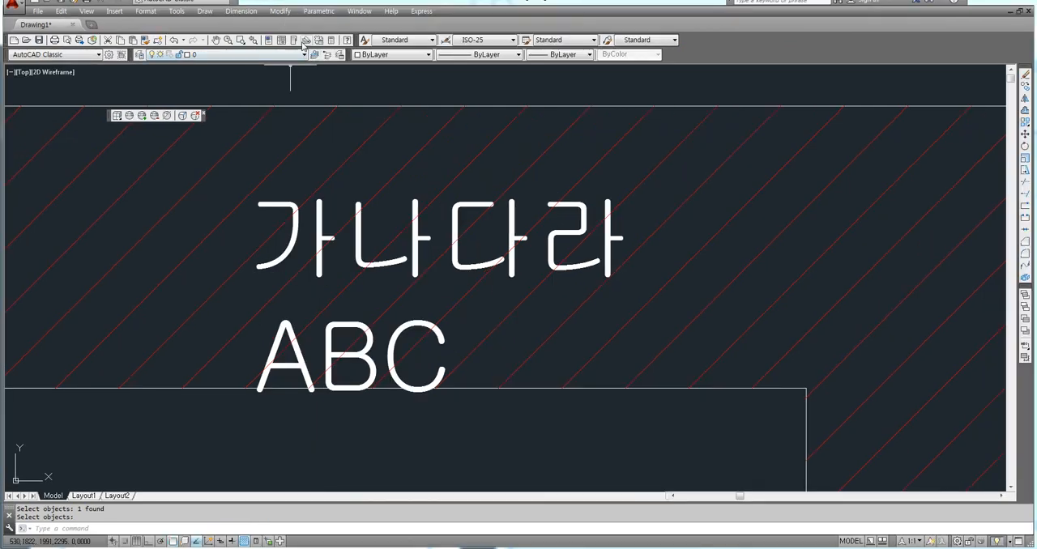
{"action": "right_click", "coordinate": [303, 46]}
{"action": "left_click", "coordinate": [328, 99]}
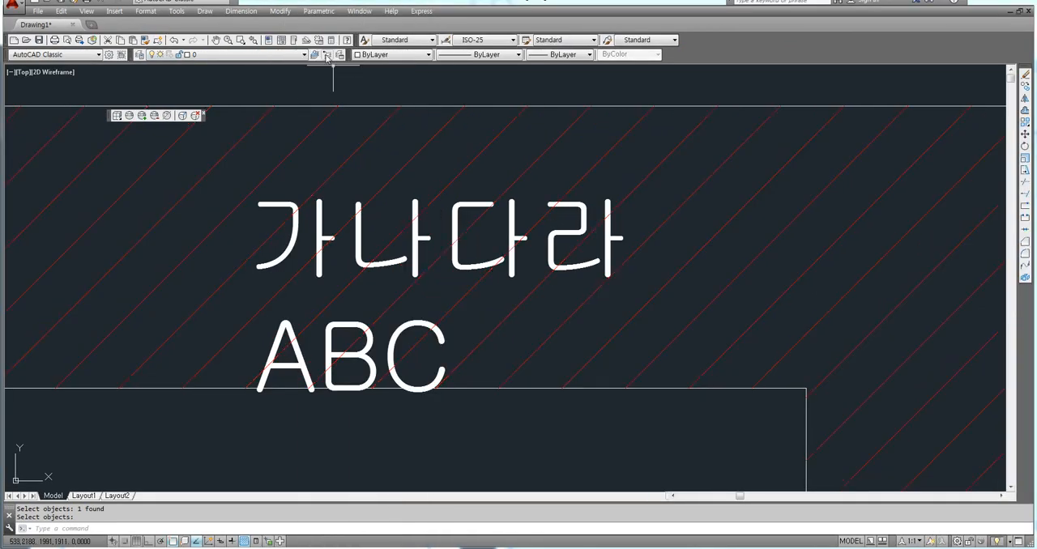
{"action": "right_click", "coordinate": [321, 47]}
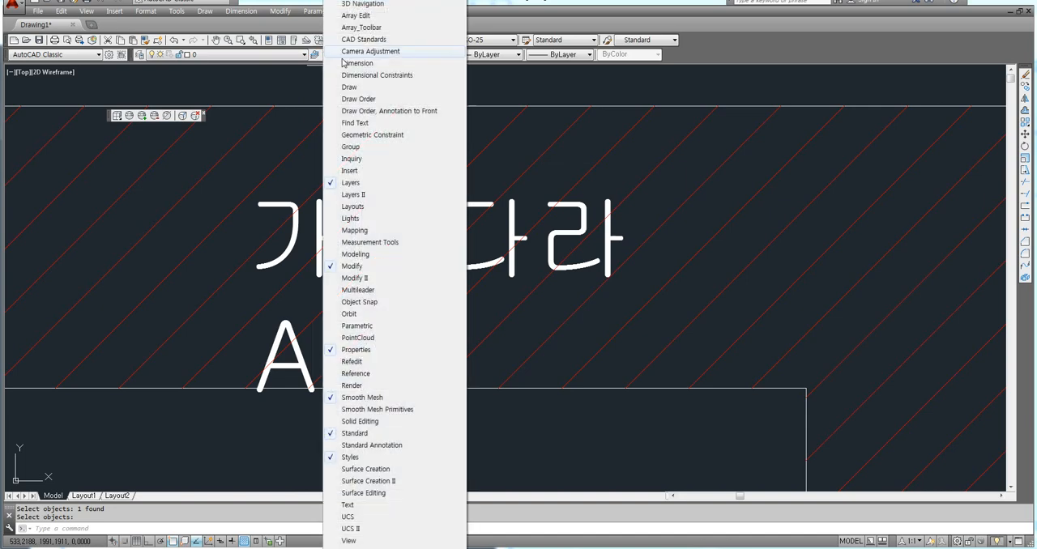
{"action": "left_click", "coordinate": [359, 99]}
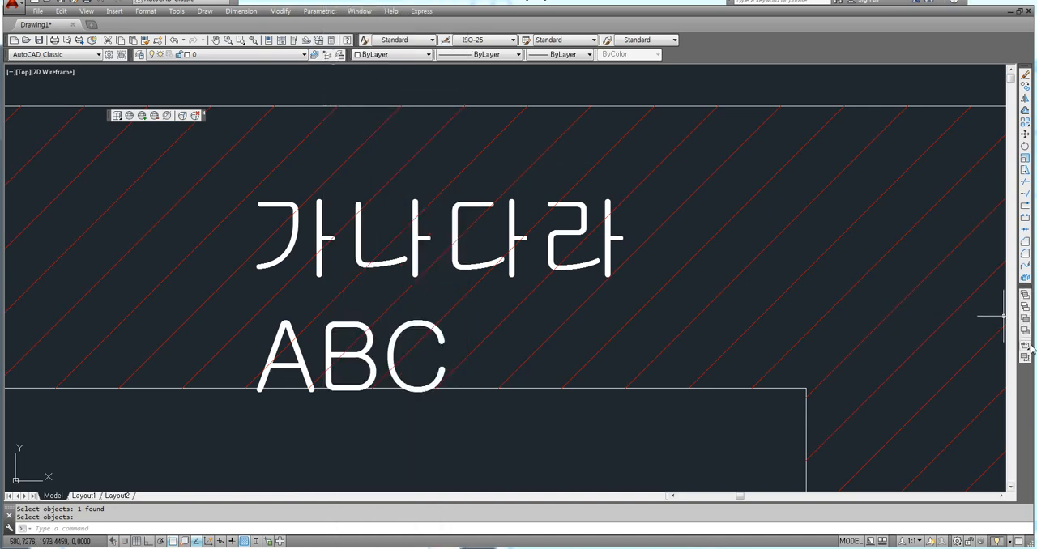
Erase the two-line multiline text from the left figure's hatched area.
{"action": "scroll", "coordinate": [551, 287], "scroll_direction": "down", "scroll_amount": 6}
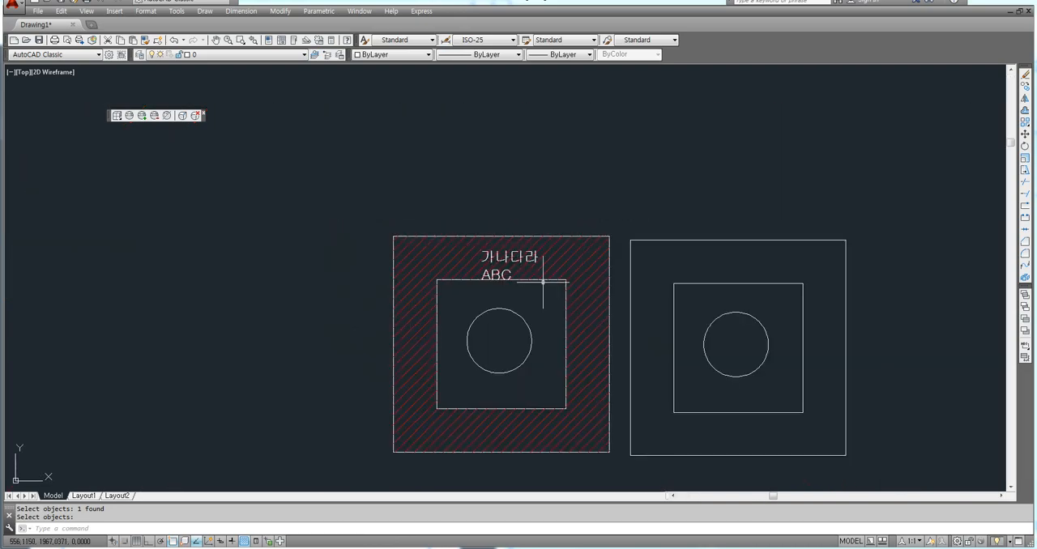
{"action": "mouse_move", "coordinate": [543, 280]}
{"action": "middle_mouse_down"}
{"action": "mouse_move", "coordinate": [481, 241]}
{"action": "mouse_move", "coordinate": [440, 232]}
{"action": "middle_mouse_up"}
{"action": "scroll", "coordinate": [470, 264], "scroll_direction": "up", "scroll_amount": 2}
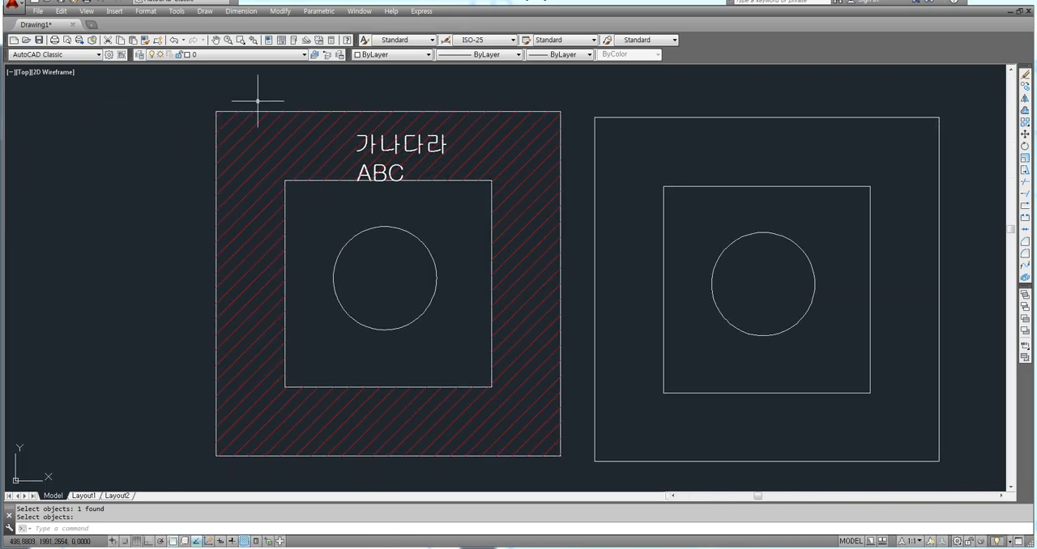
{"action": "middle_click_drag", "start_coordinate": [447, 171], "coordinate": [401, 163]}
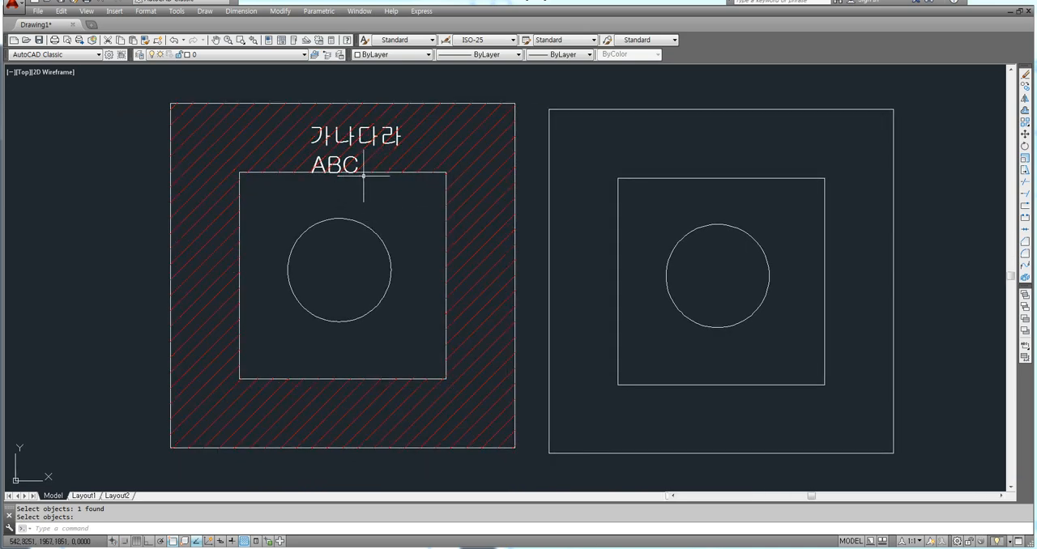
{"action": "left_click", "coordinate": [391, 142]}
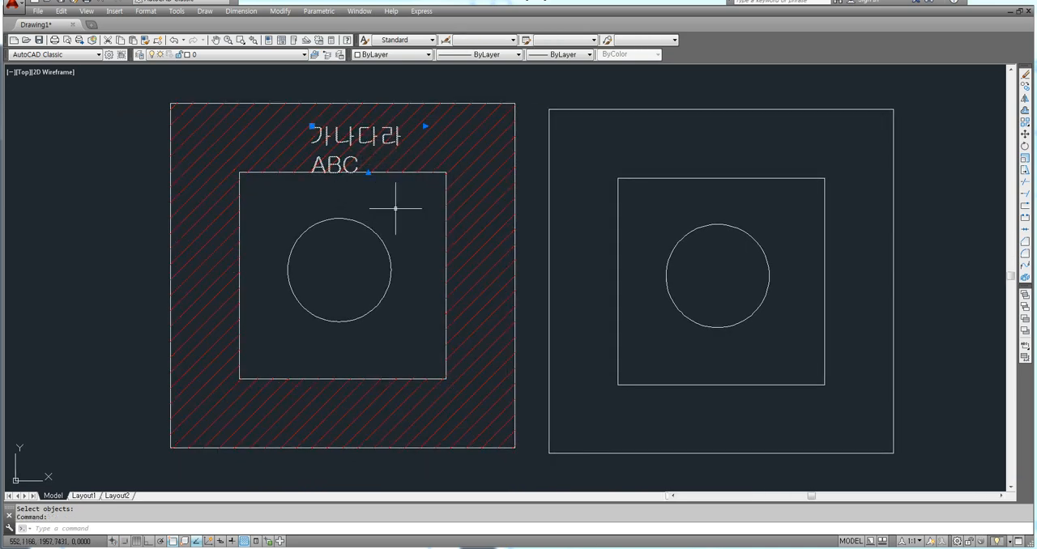
{"action": "key", "text": "Delete"}
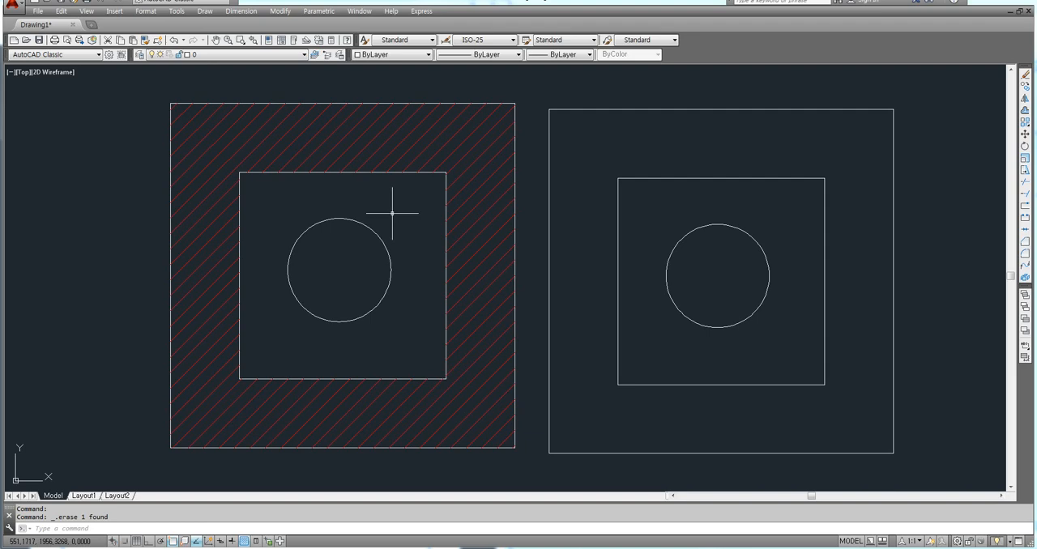
{"action": "middle_click_drag", "start_coordinate": [398, 213], "coordinate": [387, 211]}
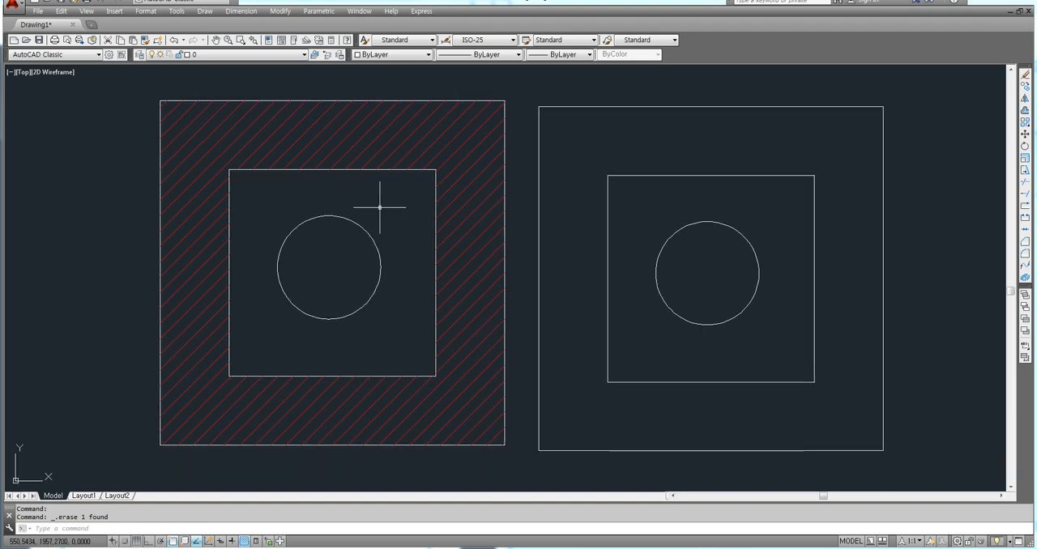